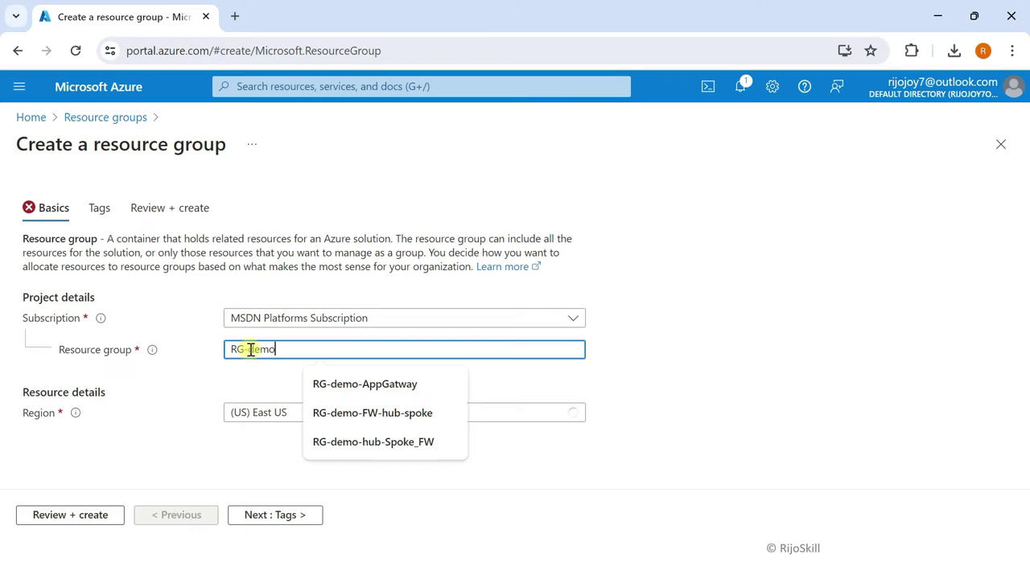
Step: Name the resource group RG-demo-s2s in UAE North, validate it and create it
{"action": "type", "text": "-s2s"}
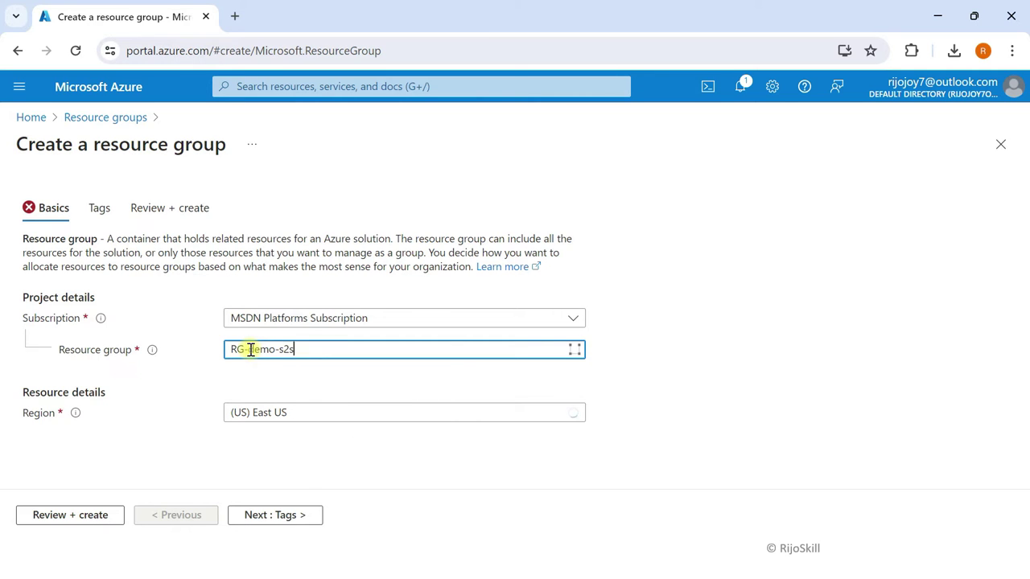
{"action": "left_click", "coordinate": [267, 413]}
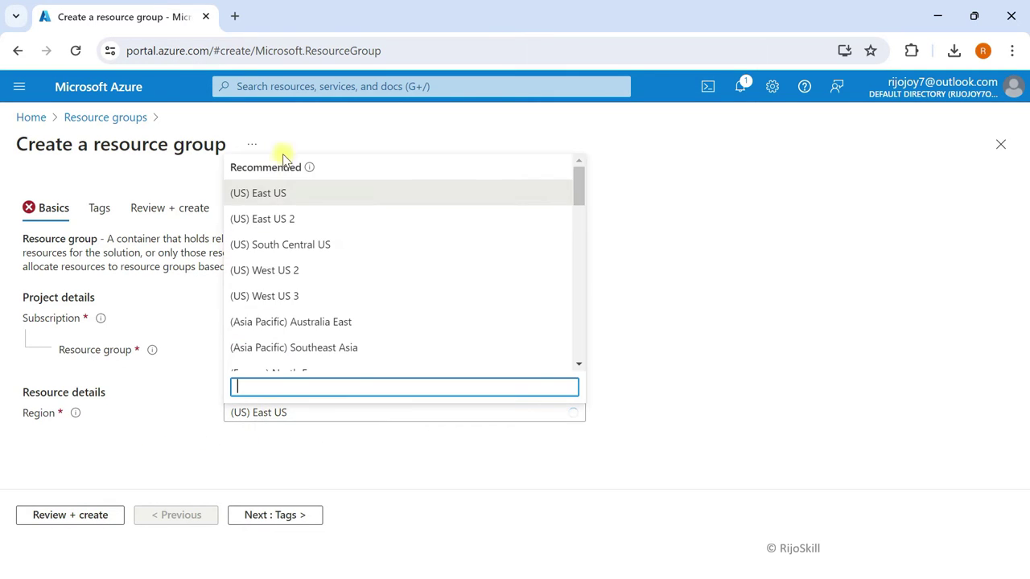
{"action": "type", "text": "uae"}
{"action": "left_click", "coordinate": [286, 358]}
{"action": "left_click", "coordinate": [94, 522]}
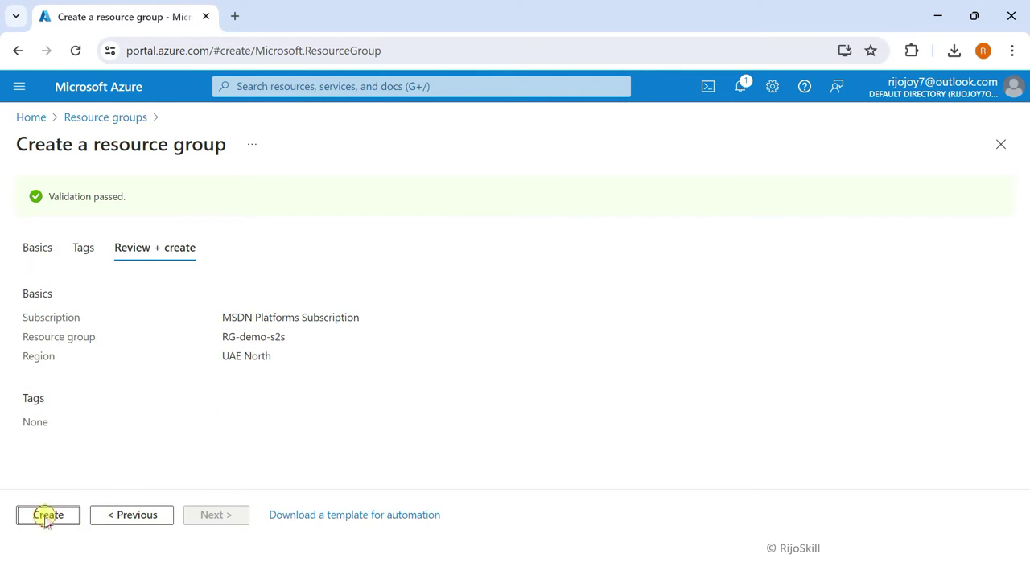
{"action": "left_click", "coordinate": [46, 520]}
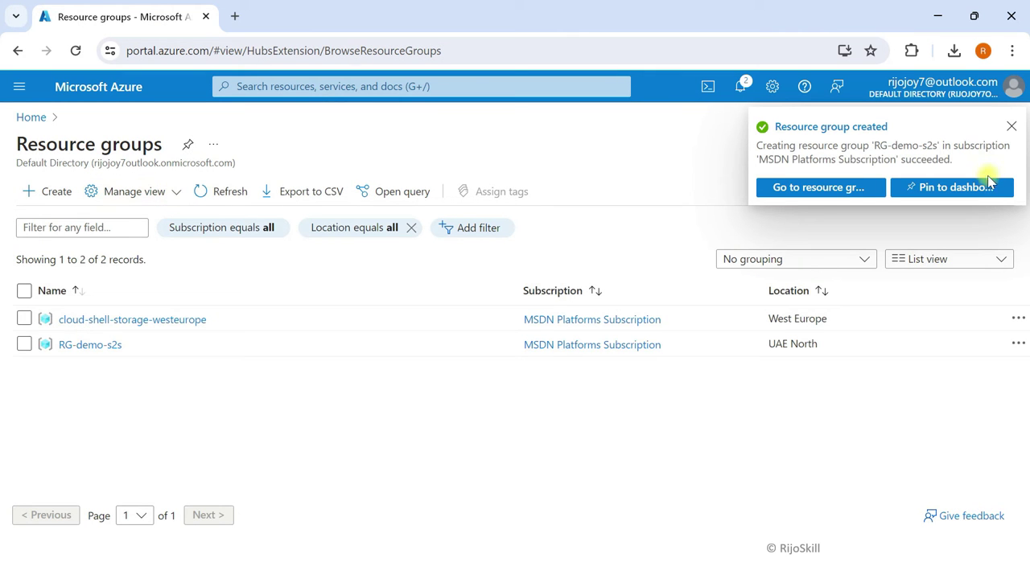
Step: Go to Virtual networks and start creating a new virtual network
{"action": "left_click", "coordinate": [1010, 128]}
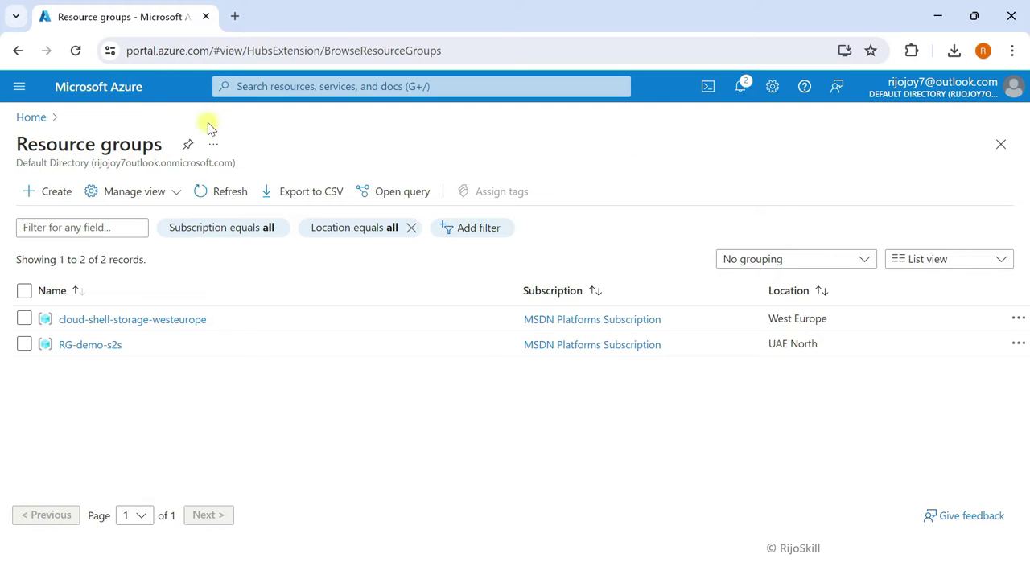
{"action": "left_click", "coordinate": [120, 91]}
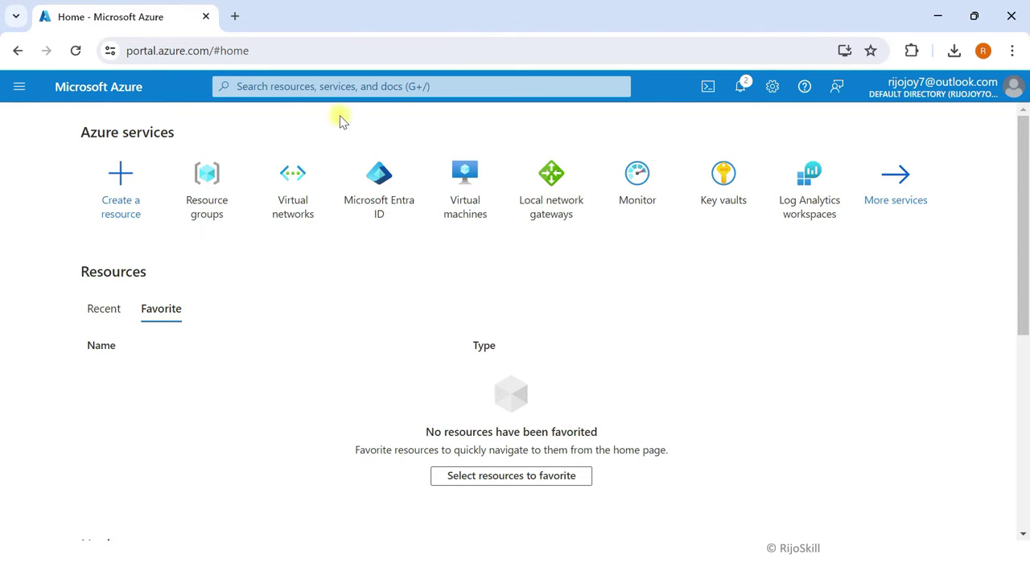
{"action": "left_click", "coordinate": [301, 196]}
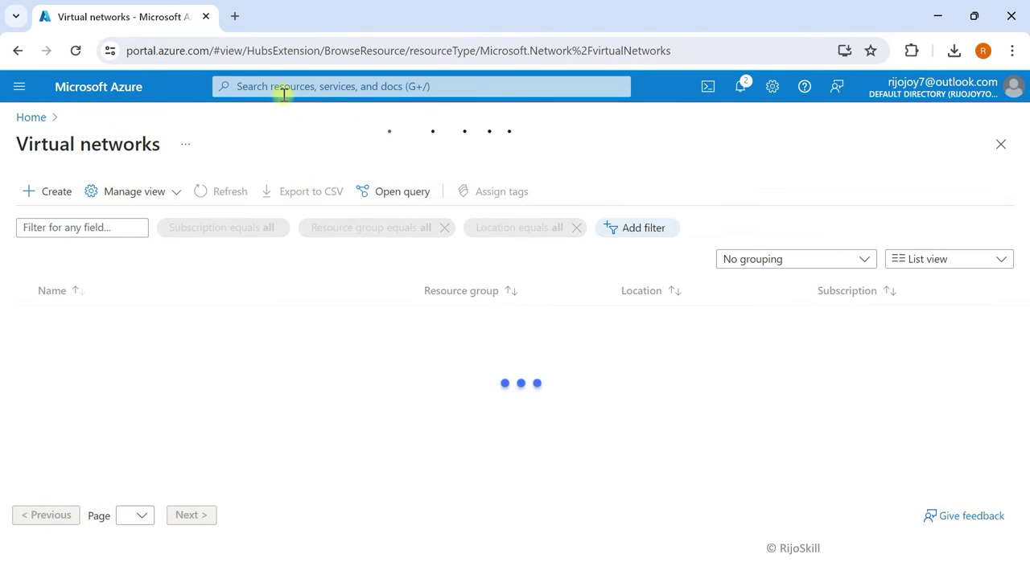
{"action": "left_click", "coordinate": [285, 87]}
{"action": "type", "text": "virt"}
{"action": "left_click", "coordinate": [150, 362]}
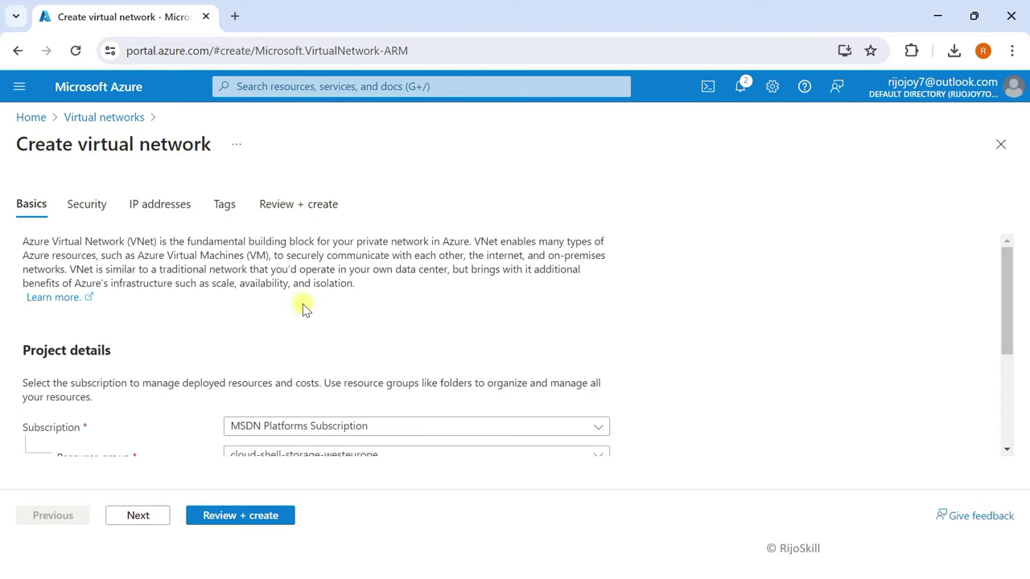
Step: Place the network in RG-demo-s2s, name it Vnet-S2S and continue to security settings
{"action": "scroll", "coordinate": [304, 310], "scroll_direction": "down", "scroll_amount": 2}
{"action": "scroll", "coordinate": [303, 309], "scroll_direction": "down", "scroll_amount": 1}
{"action": "left_click", "coordinate": [331, 276]}
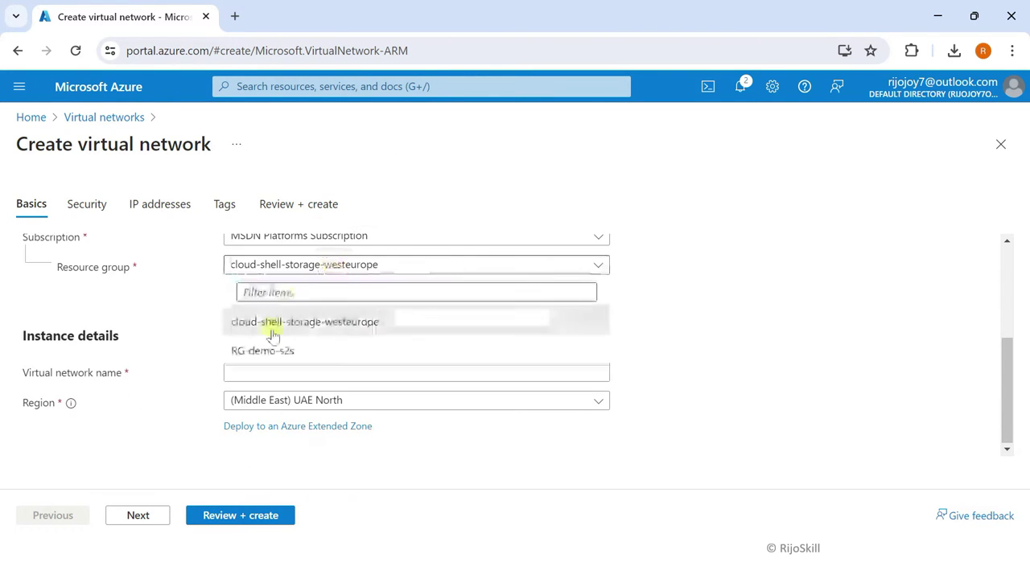
{"action": "left_click", "coordinate": [272, 348]}
{"action": "left_click", "coordinate": [246, 369]}
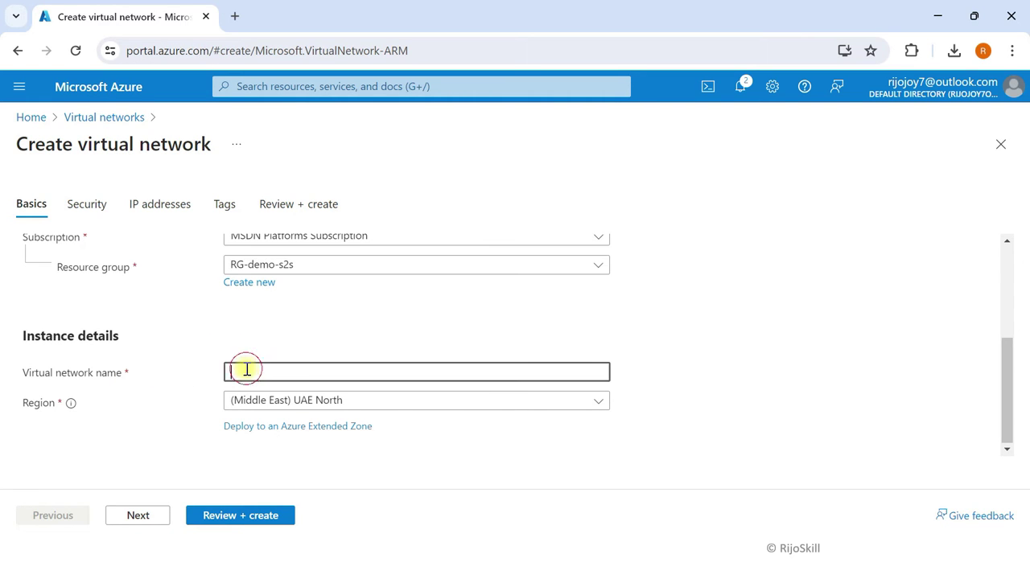
{"action": "type", "text": "Vnet-S2S"}
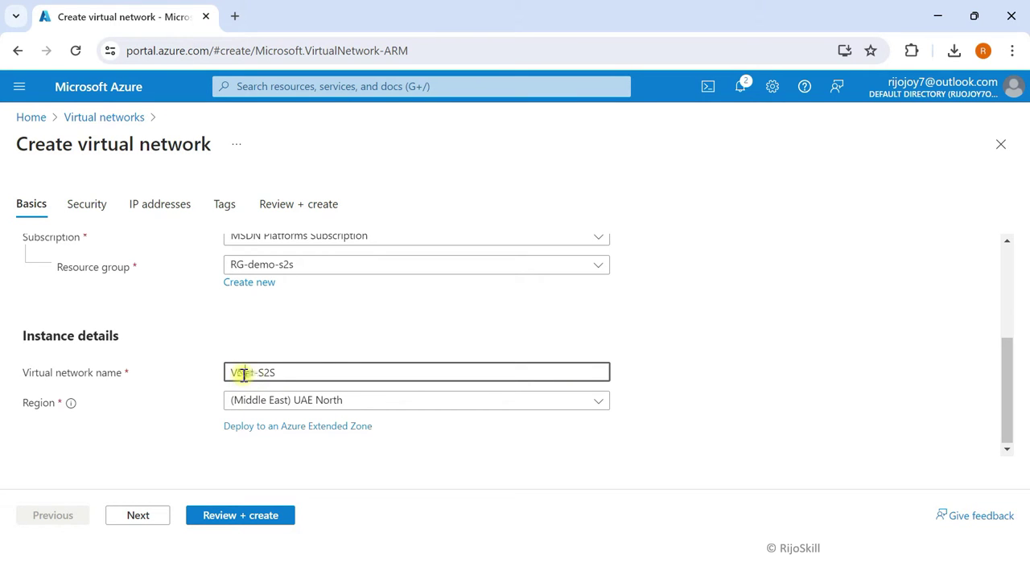
{"action": "left_click", "coordinate": [135, 516]}
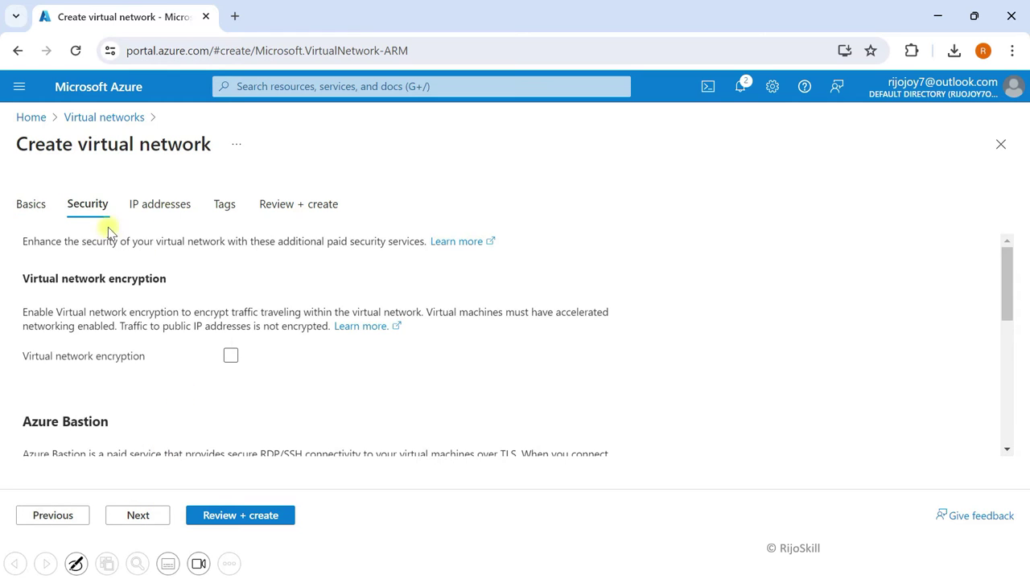
Step: Change the network's address space to 10.10.0.0/16
{"action": "left_click", "coordinate": [142, 513]}
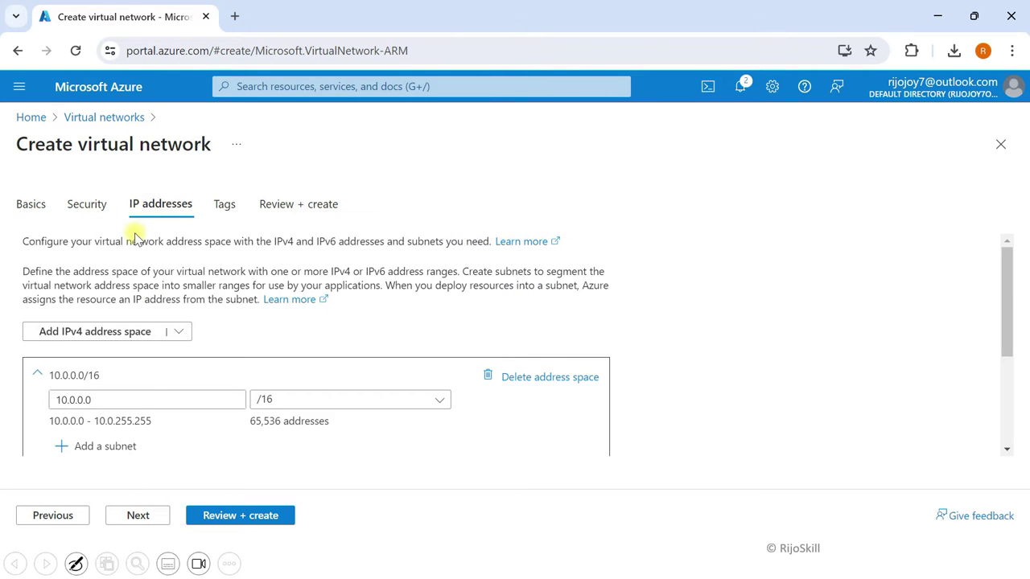
{"action": "scroll", "coordinate": [115, 333], "scroll_direction": "down", "scroll_amount": 1}
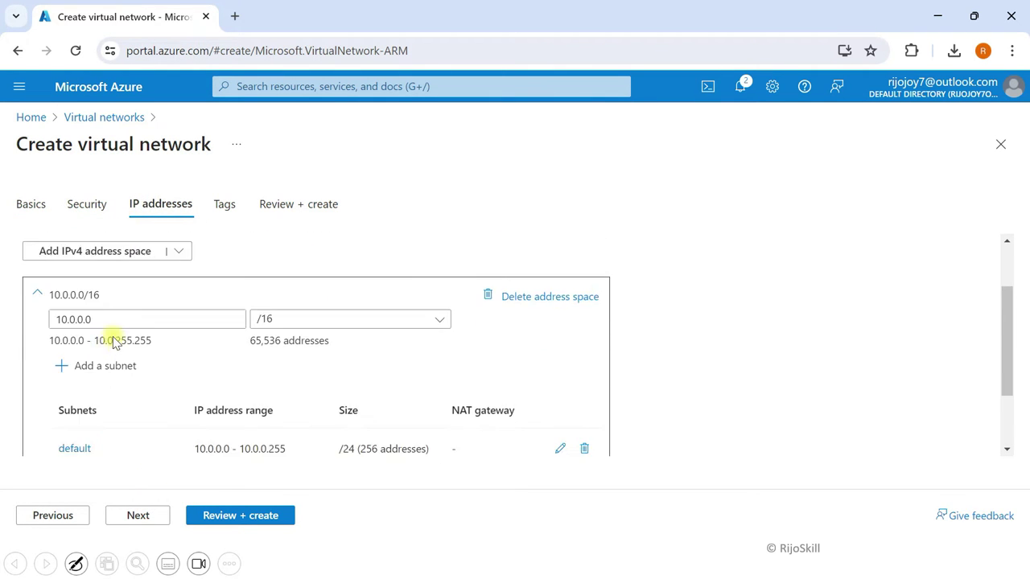
{"action": "left_click", "coordinate": [72, 320]}
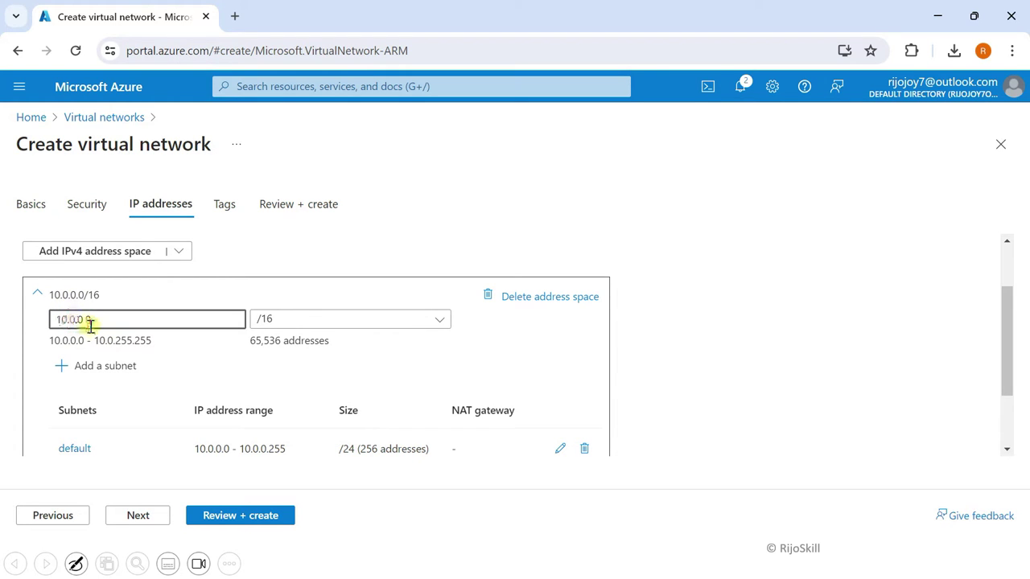
{"action": "key", "text": "BackSpace"}
{"action": "type", "text": "10."}
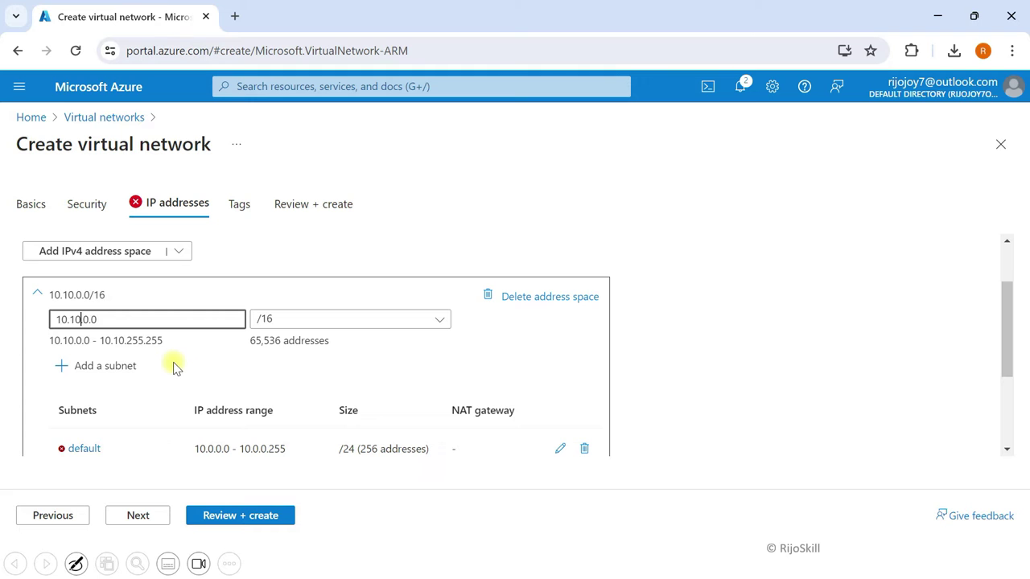
Step: Replace the default subnet with a Virtual Network Gateway subnet, GatewaySubnet, at 10.10.1.0/27
{"action": "scroll", "coordinate": [172, 363], "scroll_direction": "down", "scroll_amount": 1}
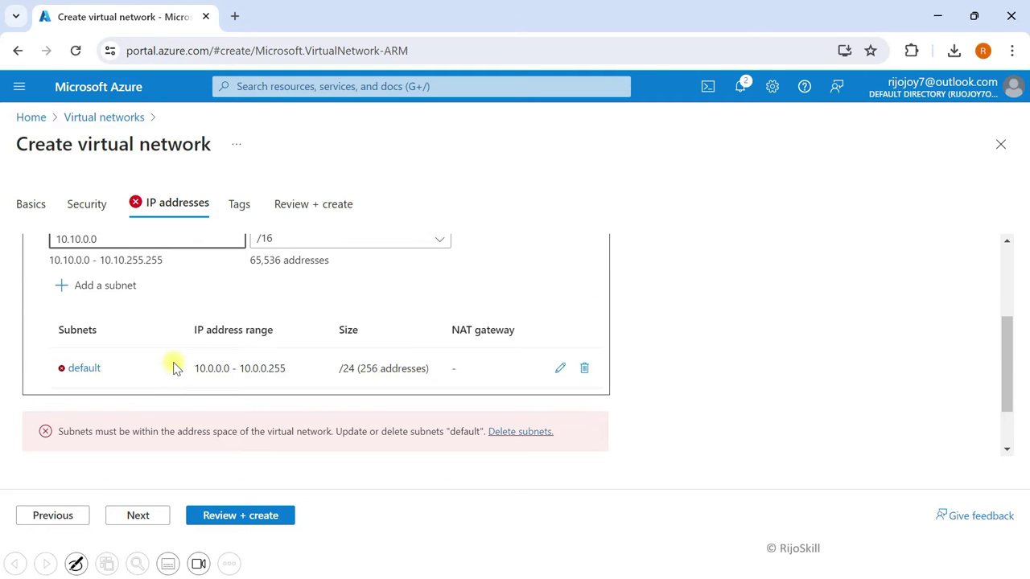
{"action": "left_click", "coordinate": [585, 368]}
{"action": "left_click", "coordinate": [80, 297]}
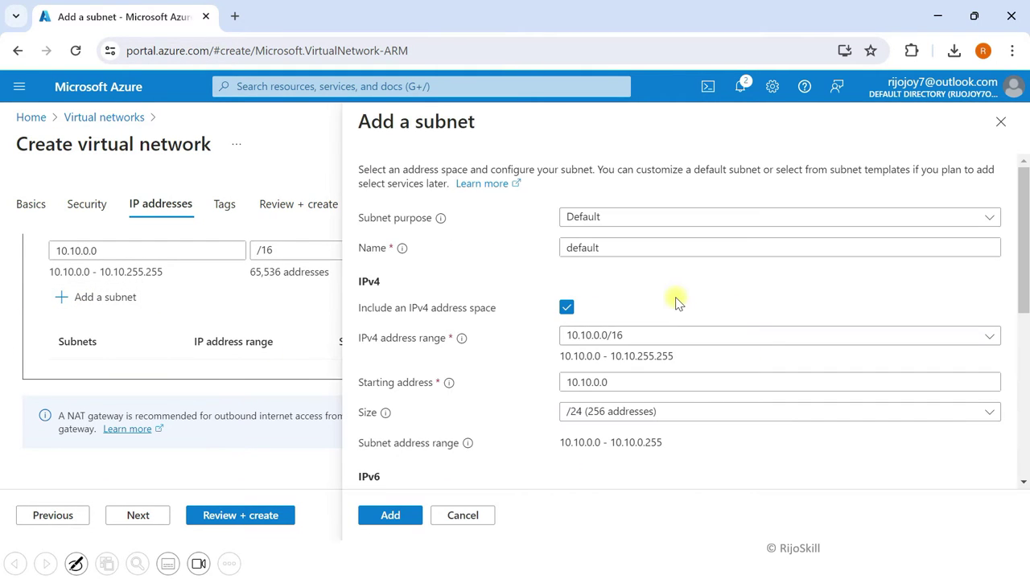
{"action": "left_click", "coordinate": [567, 216]}
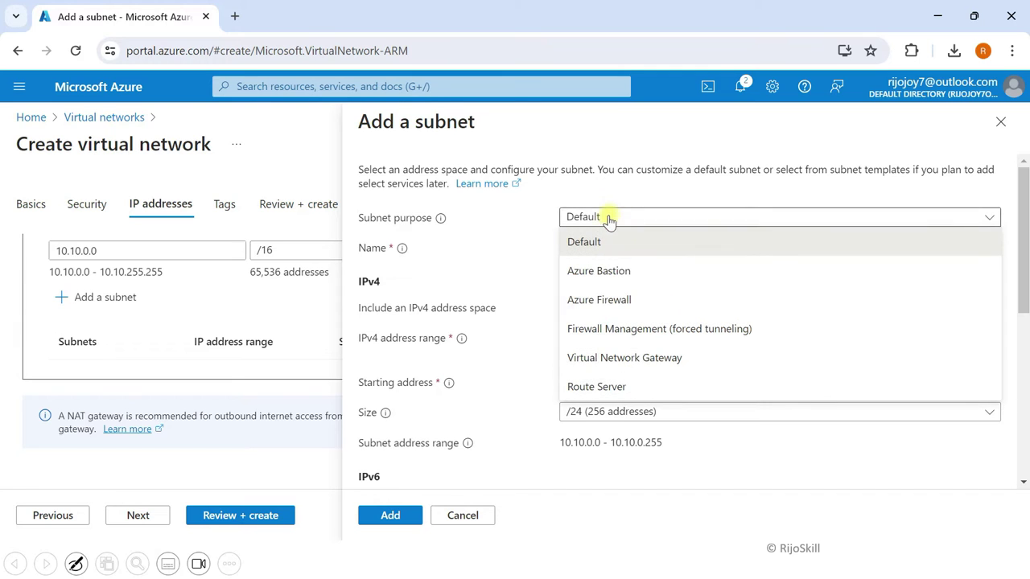
{"action": "left_click", "coordinate": [611, 364]}
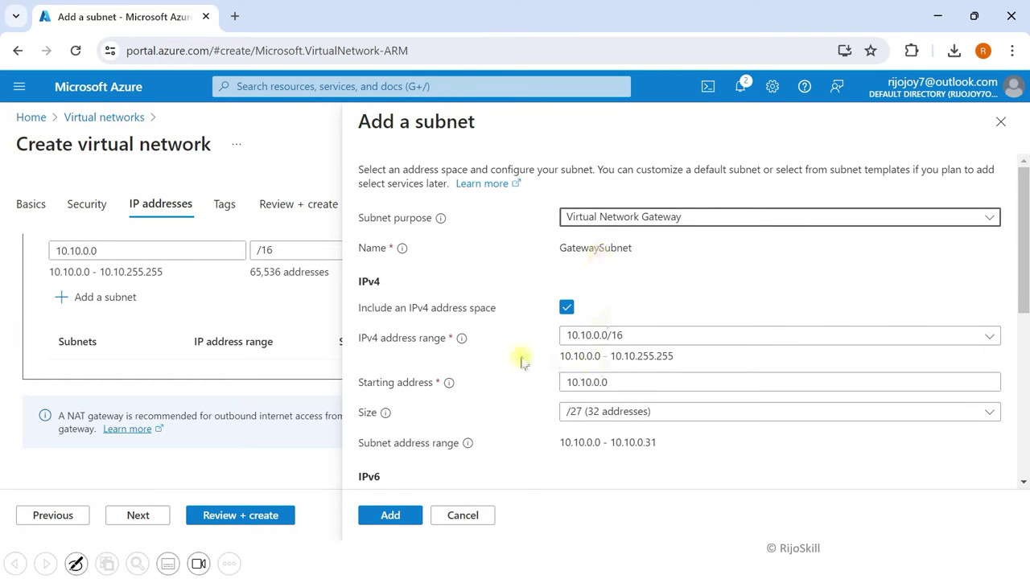
{"action": "scroll", "coordinate": [450, 366], "scroll_direction": "down", "scroll_amount": 1}
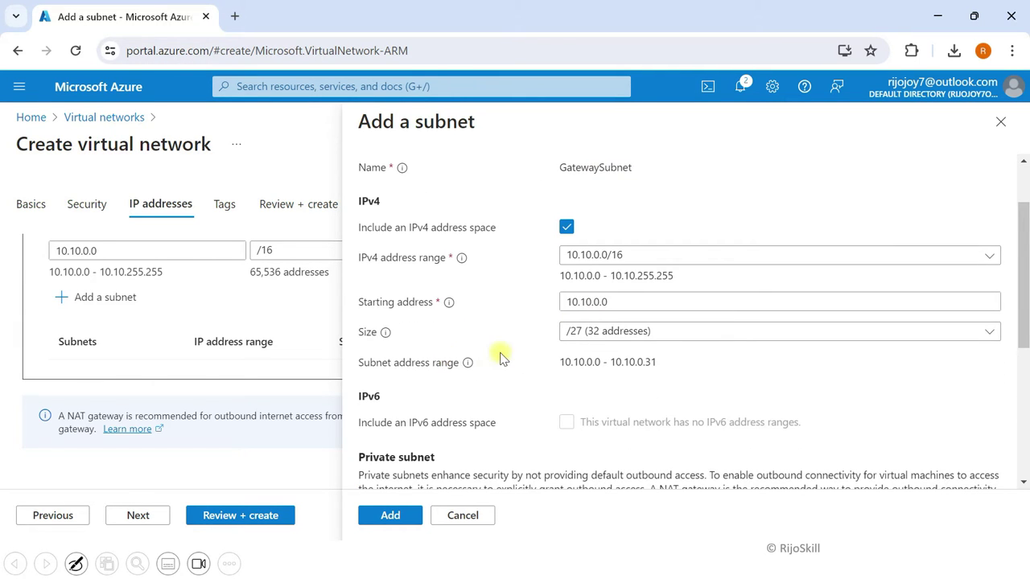
{"action": "left_click", "coordinate": [598, 300]}
{"action": "key", "text": "BackSpace"}
{"action": "type", "text": "1"}
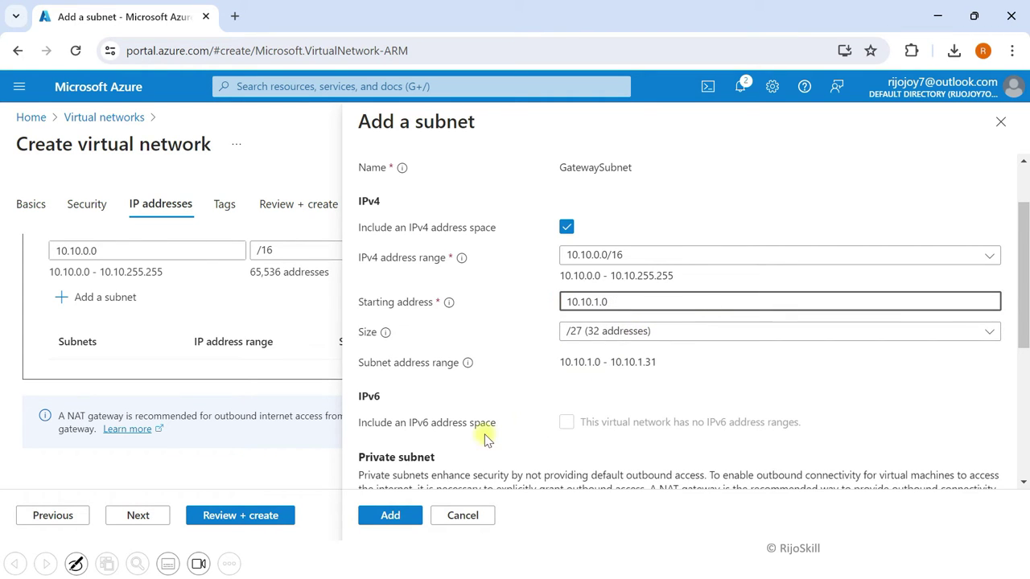
{"action": "left_click", "coordinate": [390, 515]}
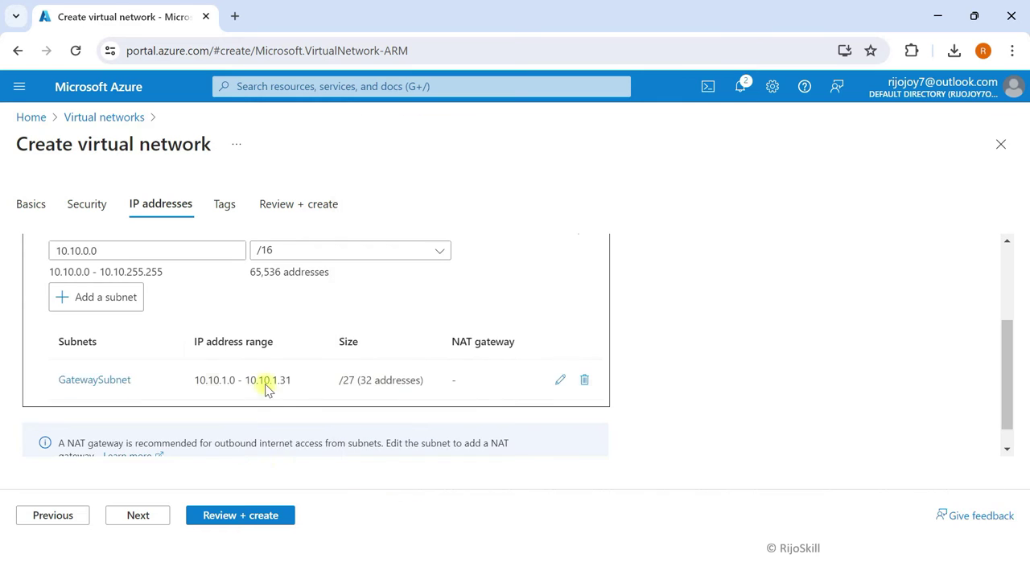
Step: Add subnet SN-VM at 10.10.2.0/24 and bring up the VNet-S2S review summary
{"action": "left_click", "coordinate": [83, 300]}
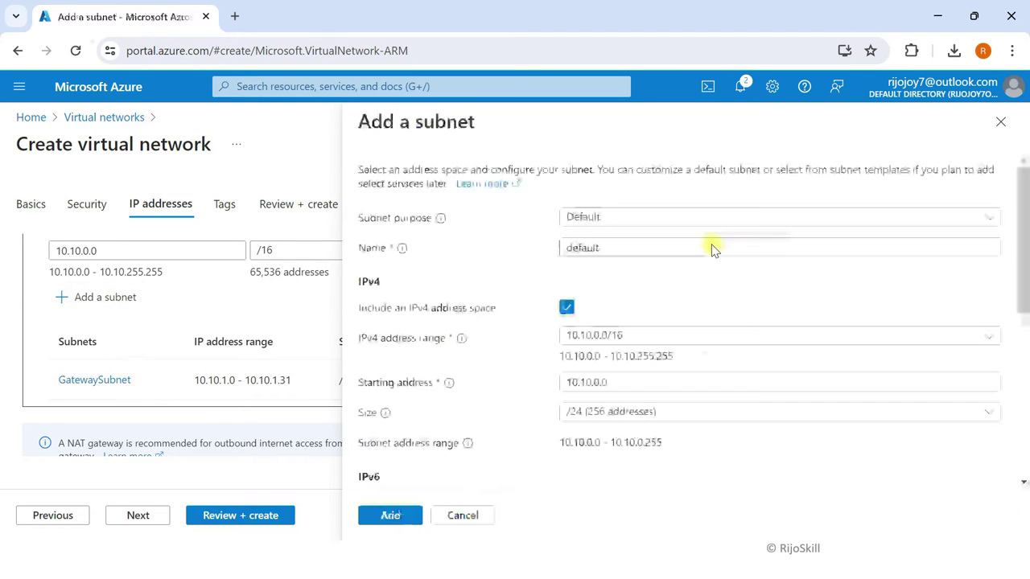
{"action": "double_click", "coordinate": [604, 247]}
{"action": "key", "text": "BackSpace"}
{"action": "type", "text": "S"}
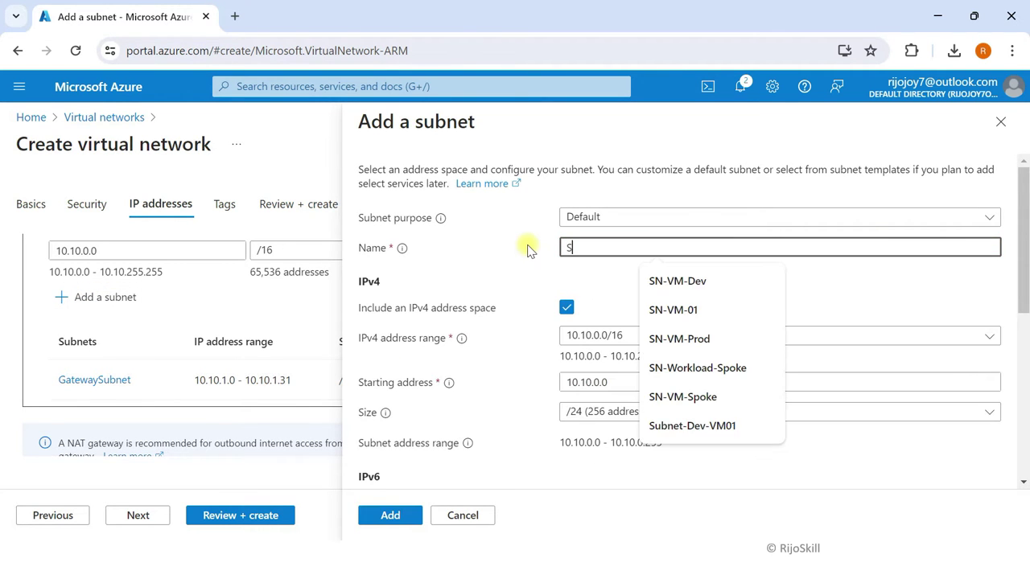
{"action": "type", "text": "N-VM"}
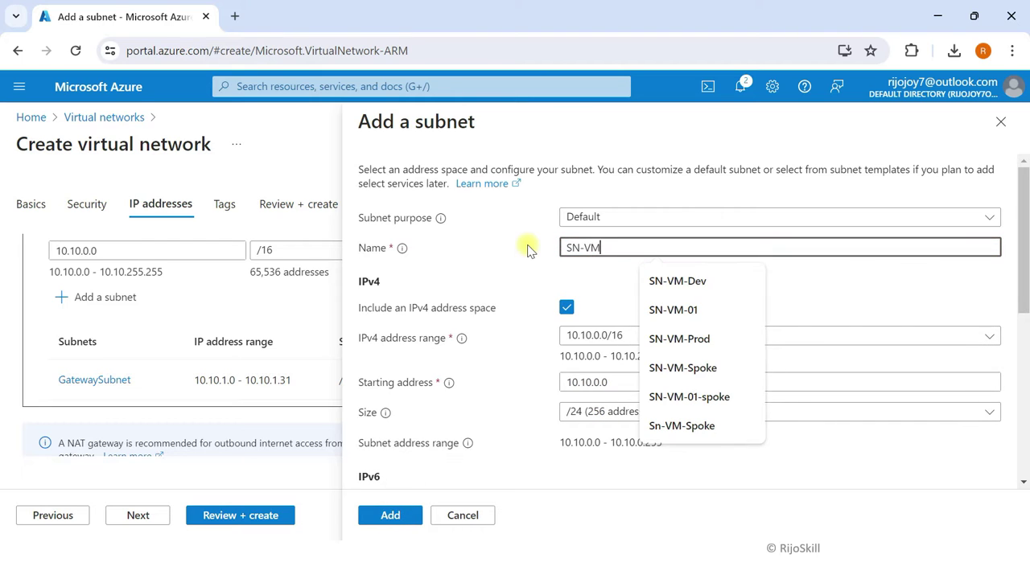
{"action": "left_click", "coordinate": [544, 256]}
{"action": "left_click", "coordinate": [597, 382]}
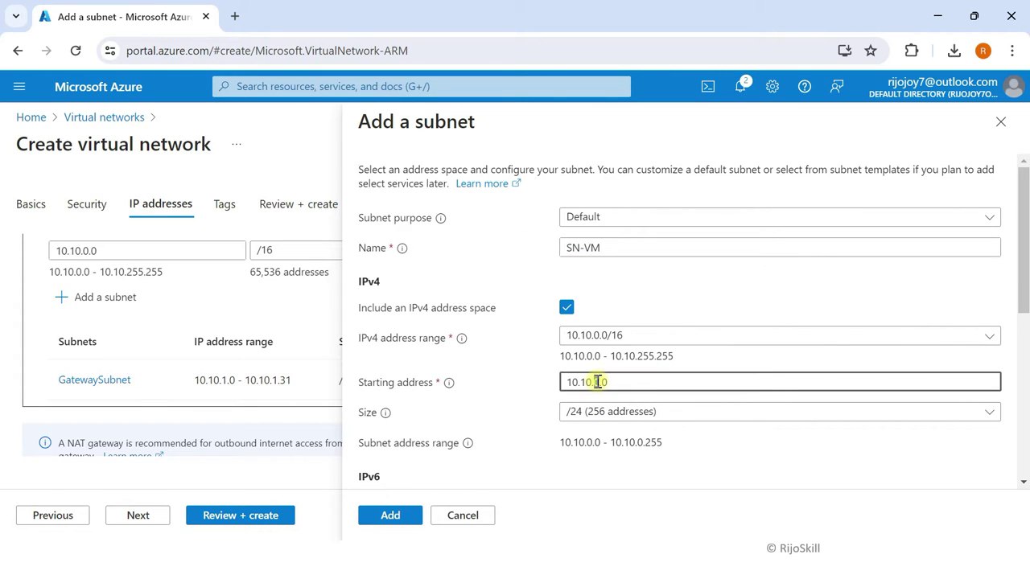
{"action": "key", "text": "BackSpace"}
{"action": "type", "text": "2"}
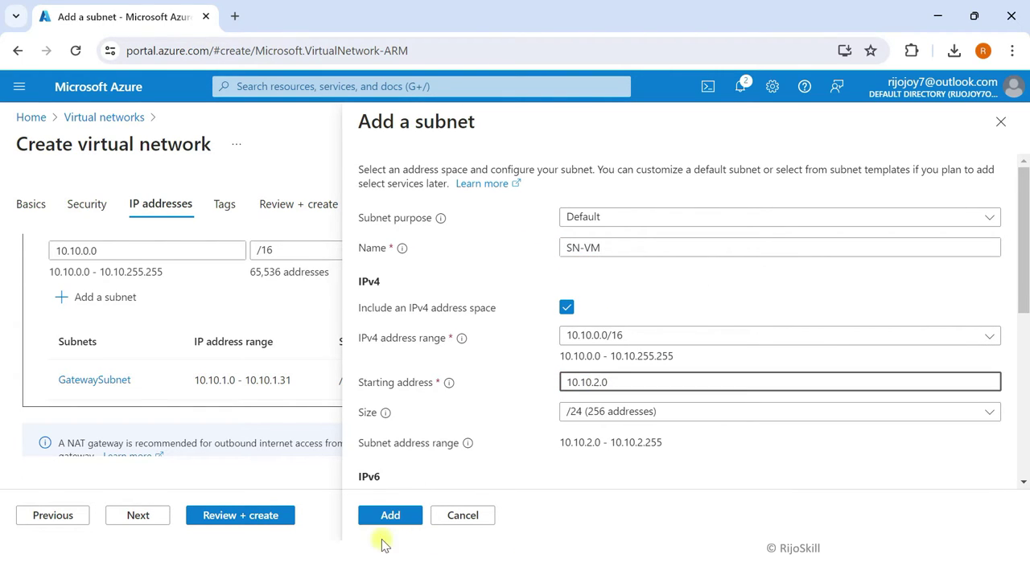
{"action": "left_click", "coordinate": [387, 516]}
{"action": "left_click", "coordinate": [237, 515]}
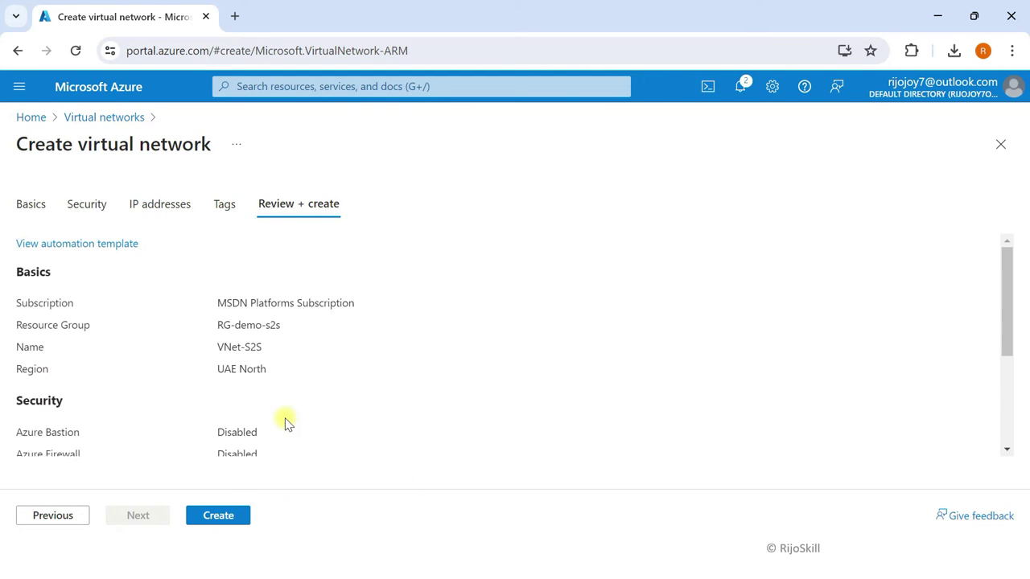
Step: Deploy VNet-S2S, confirm it in the Virtual networks list, and reveal the VPN Gateway task
{"action": "left_click", "coordinate": [218, 515]}
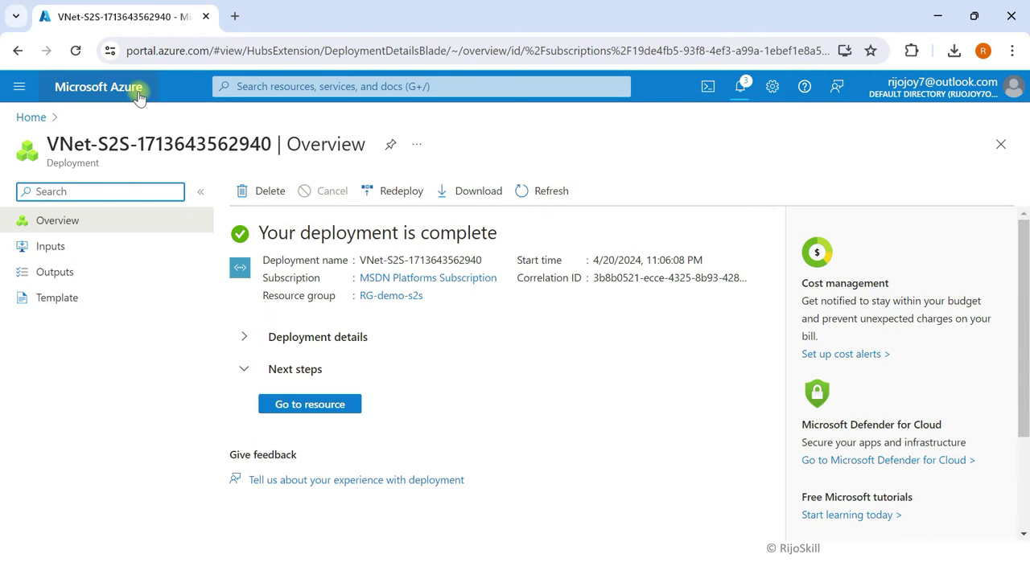
{"action": "left_click", "coordinate": [139, 95]}
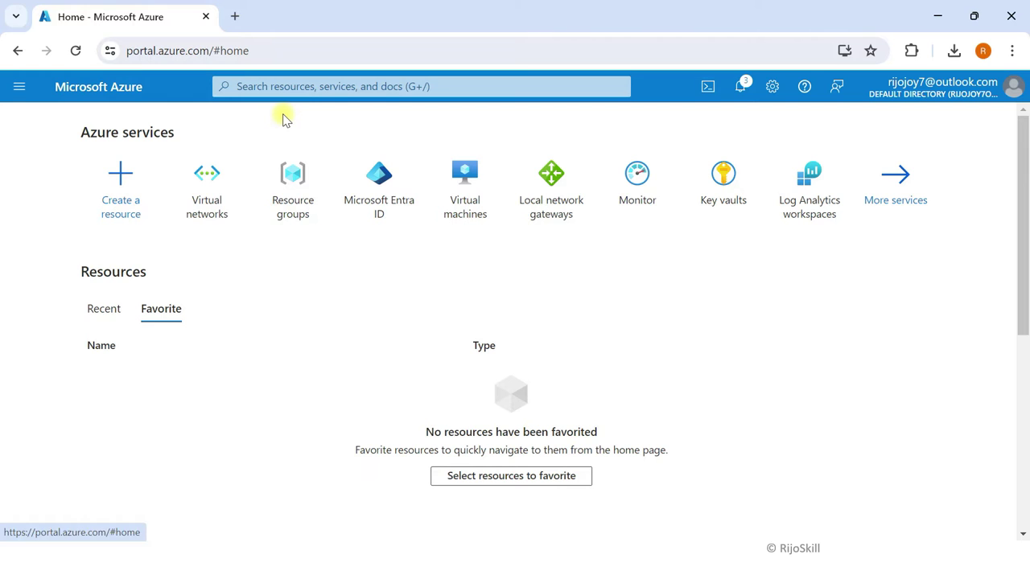
{"action": "left_click", "coordinate": [215, 188]}
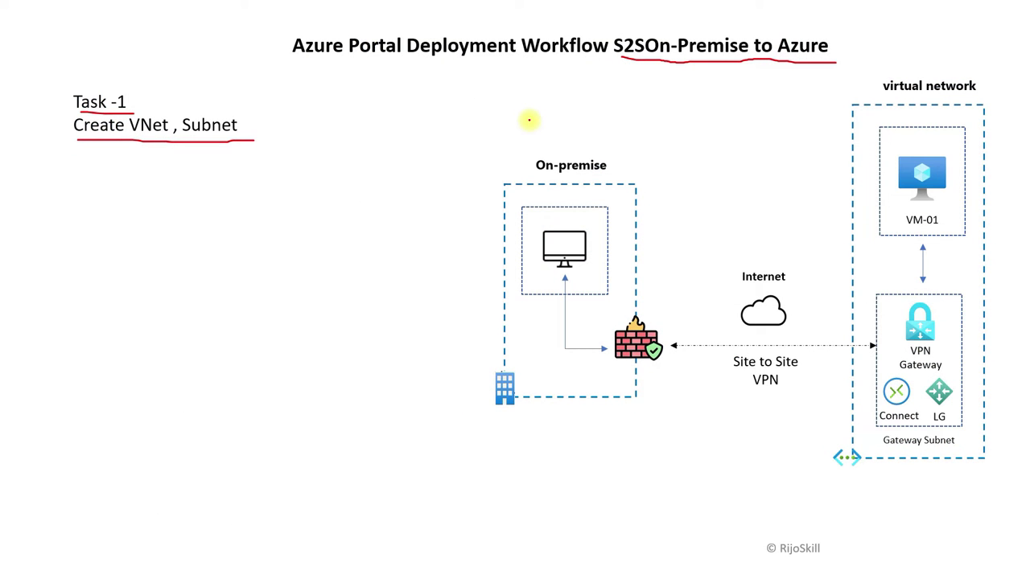
{"action": "left_click", "coordinate": [529, 120]}
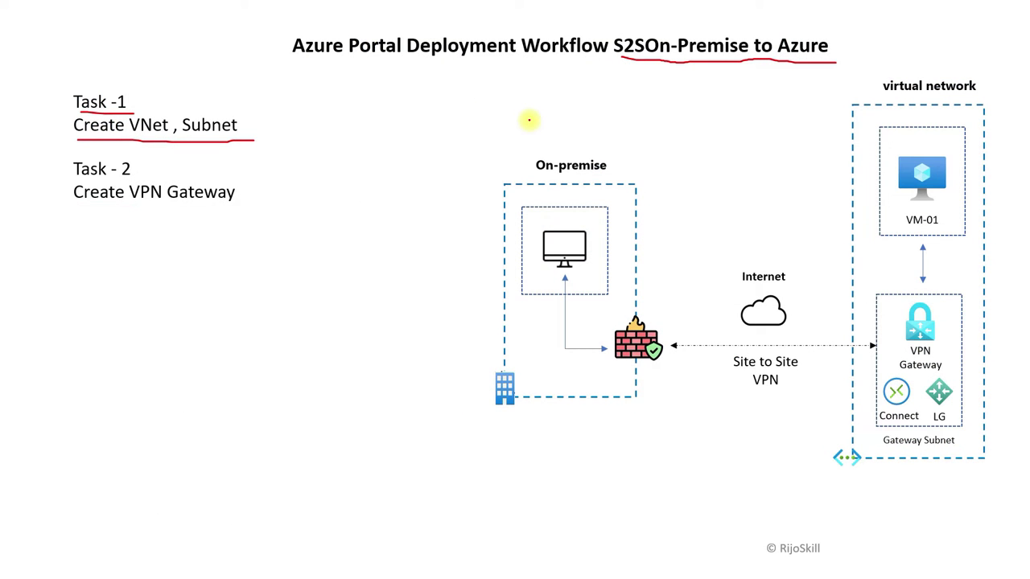
Step: Underline 'VPN Gateway' and circle its icon in red, then return to Azure virtual networks
{"action": "left_click_drag", "start_coordinate": [139, 206], "coordinate": [211, 206]}
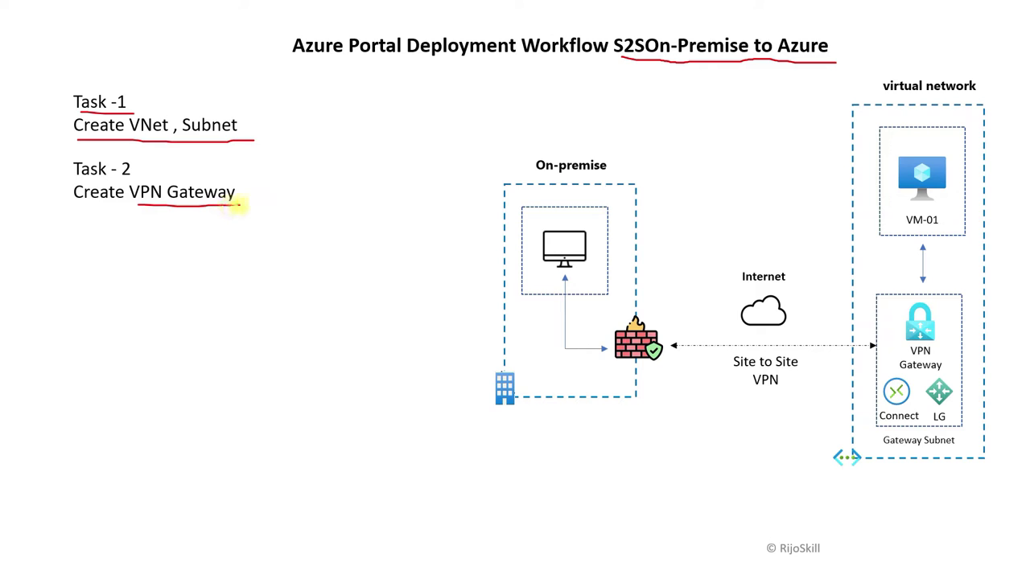
{"action": "mouse_move", "coordinate": [938, 305]}
{"action": "left_mouse_down"}
{"action": "mouse_move", "coordinate": [885, 331]}
{"action": "mouse_move", "coordinate": [936, 355]}
{"action": "mouse_move", "coordinate": [943, 302]}
{"action": "left_mouse_up"}
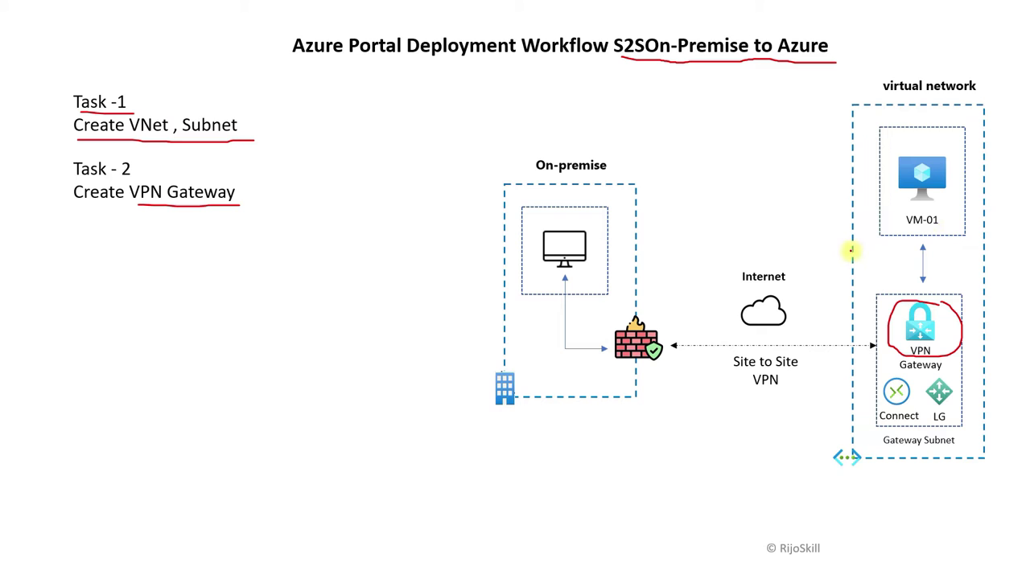
{"action": "key", "text": "super+Tab"}
{"action": "left_click", "coordinate": [587, 143]}
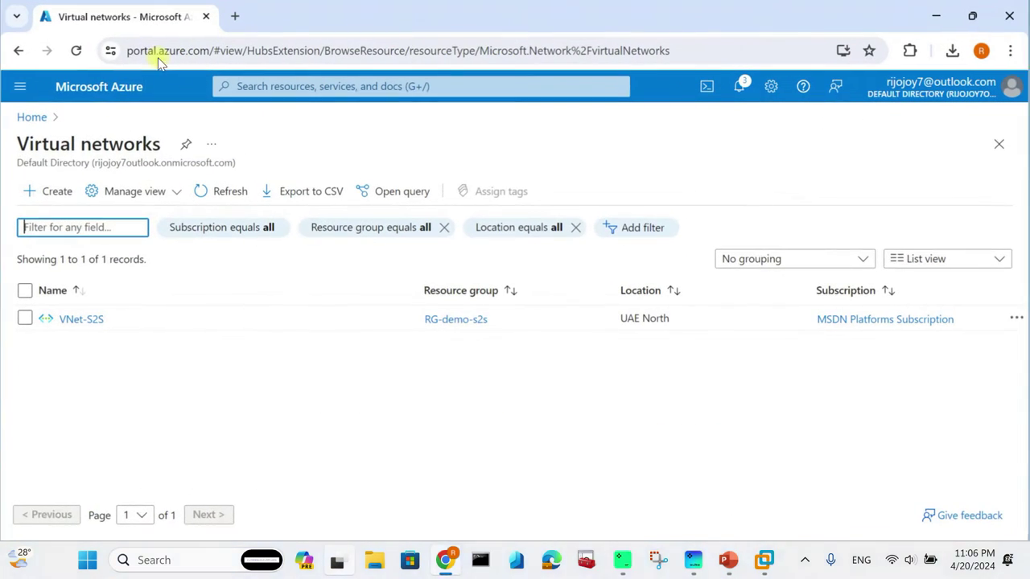
Step: Bring up the virtual network gateway creation form via the portal search
{"action": "left_click", "coordinate": [111, 86]}
{"action": "left_click", "coordinate": [267, 89]}
{"action": "type", "text": "v"}
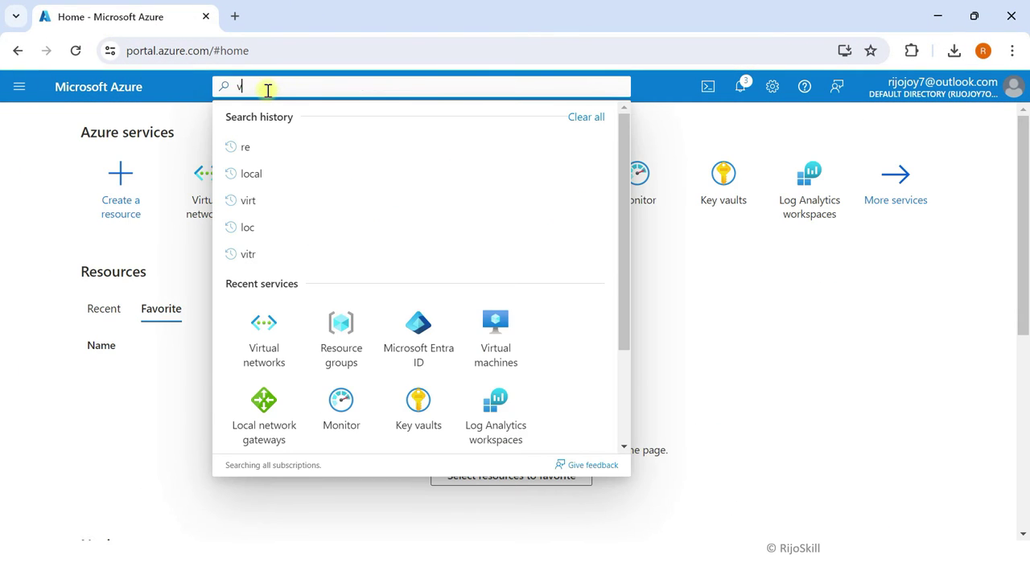
{"action": "type", "text": "irtu"}
{"action": "left_click", "coordinate": [297, 388]}
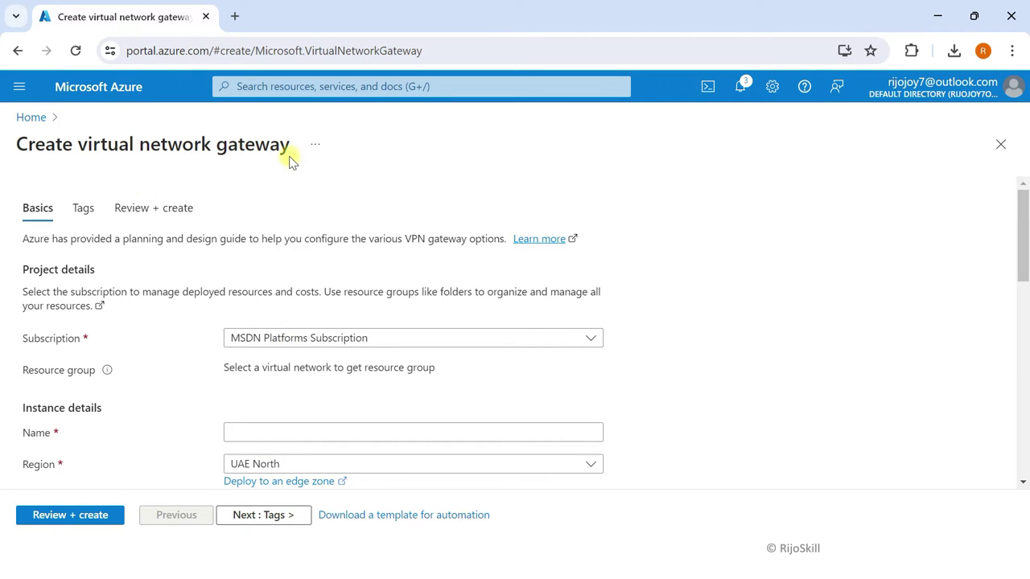
Step: Name the gateway GW-s2s and choose the VpnGw1 SKU
{"action": "scroll", "coordinate": [179, 389], "scroll_direction": "down", "scroll_amount": 2}
{"action": "left_click", "coordinate": [264, 270]}
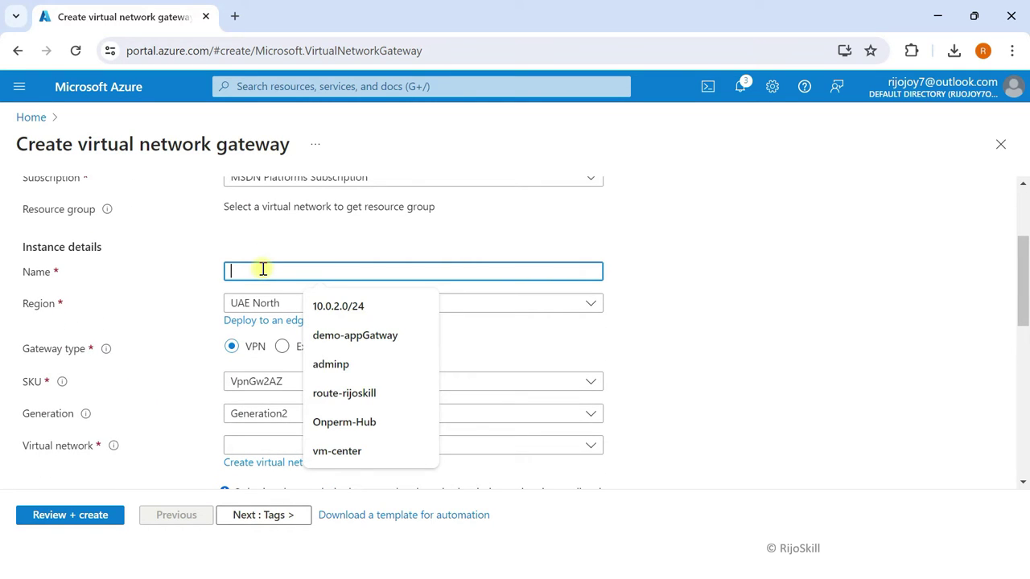
{"action": "type", "text": "VNe"}
{"action": "key", "text": "BackSpace"}
{"action": "key", "text": "BackSpace"}
{"action": "key", "text": "BackSpace"}
{"action": "type", "text": "GW"}
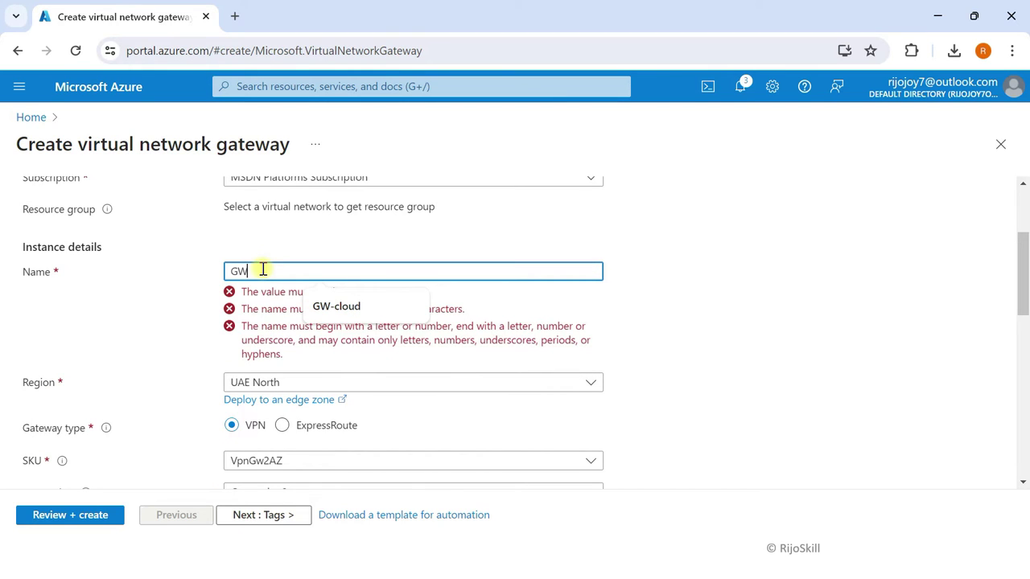
{"action": "type", "text": "-s2s"}
{"action": "scroll", "coordinate": [293, 301], "scroll_direction": "down", "scroll_amount": 1}
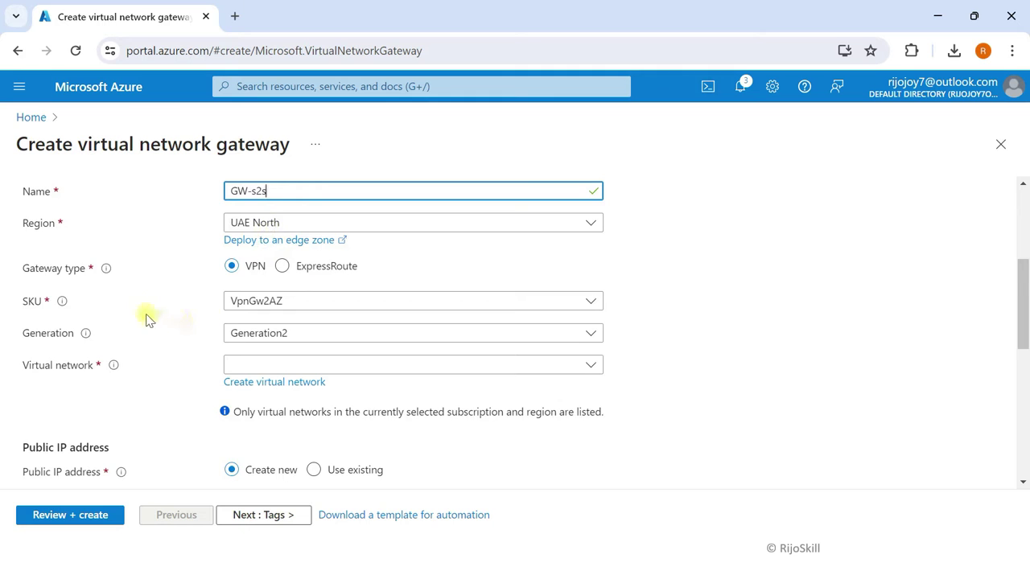
{"action": "scroll", "coordinate": [147, 320], "scroll_direction": "down", "scroll_amount": 1}
{"action": "left_click", "coordinate": [320, 221]}
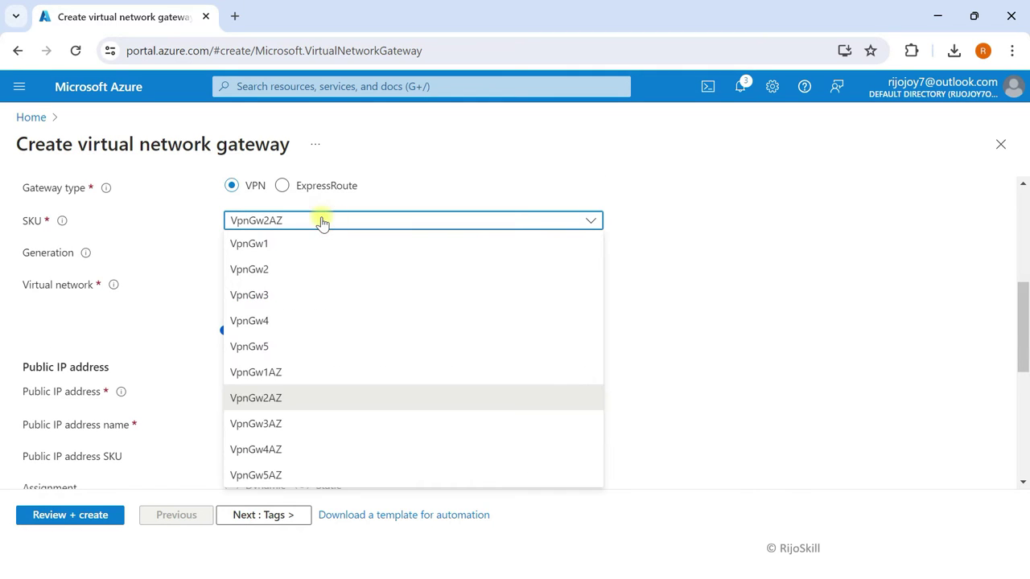
{"action": "left_click", "coordinate": [274, 250]}
Step: Attach it to VNet-S2S with new public IP PIP-GW, active-active disabled, and create it
{"action": "scroll", "coordinate": [317, 281], "scroll_direction": "down", "scroll_amount": 1}
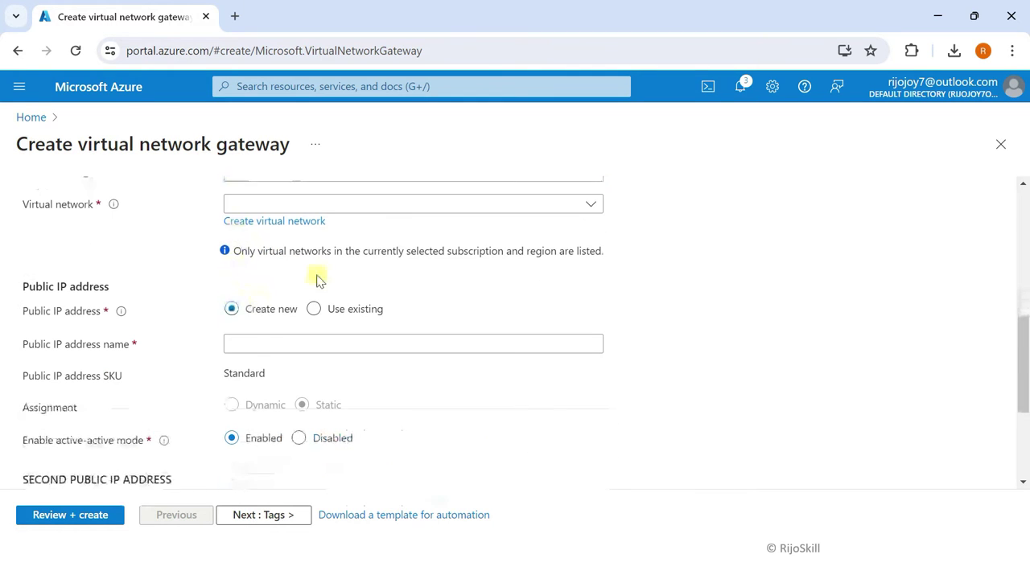
{"action": "left_click", "coordinate": [419, 204]}
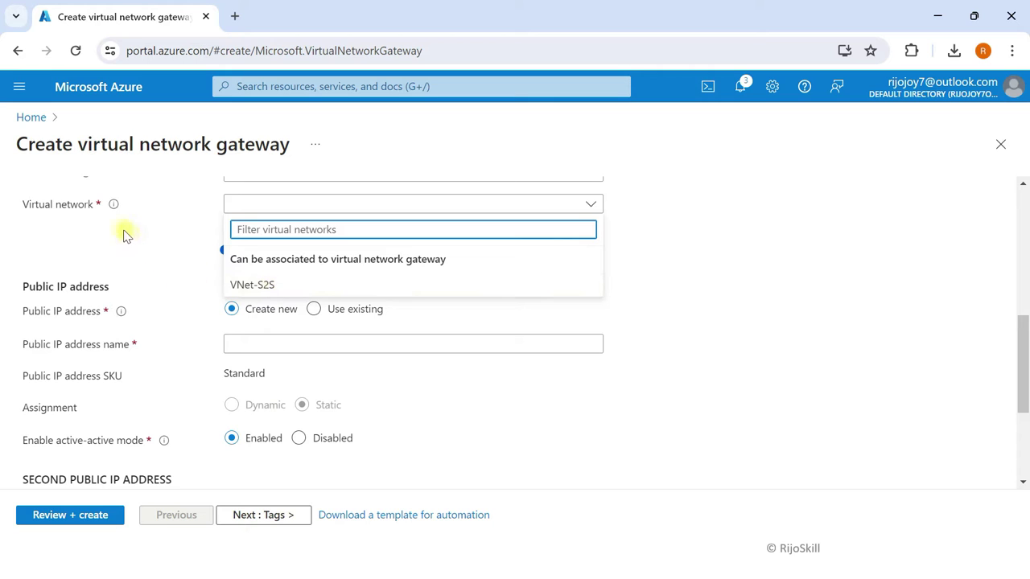
{"action": "left_click", "coordinate": [269, 285]}
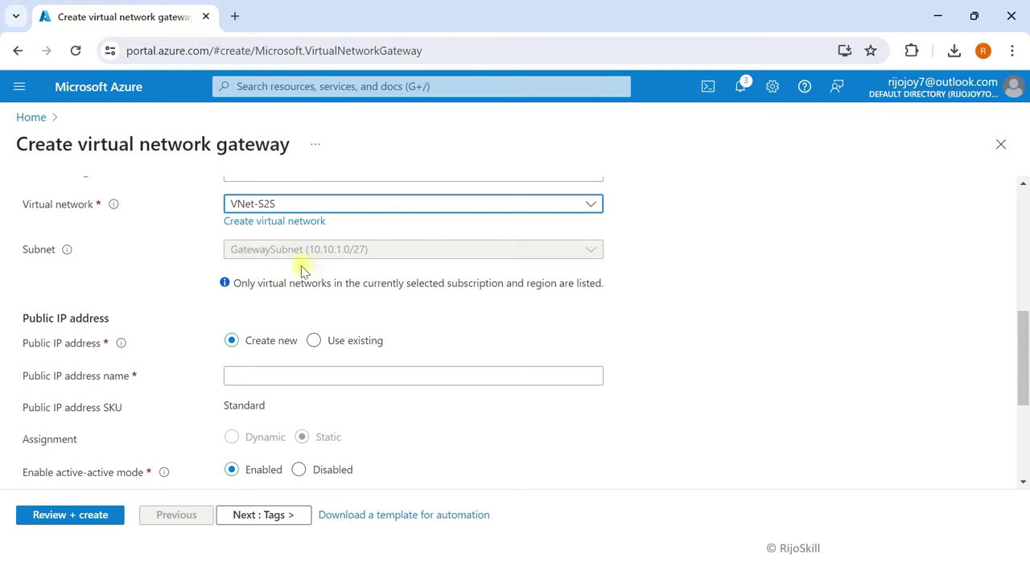
{"action": "left_click", "coordinate": [242, 371]}
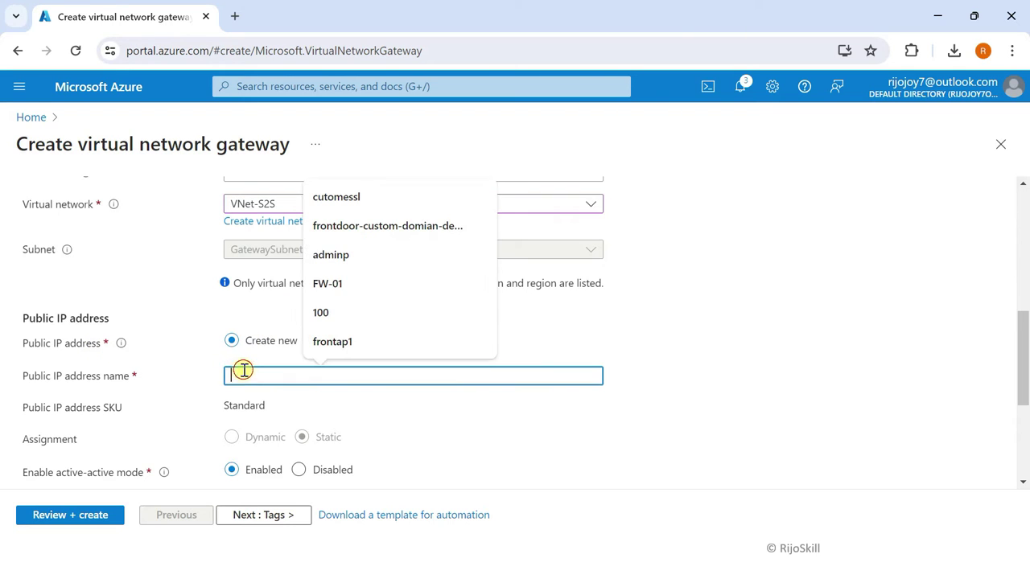
{"action": "type", "text": "PI"}
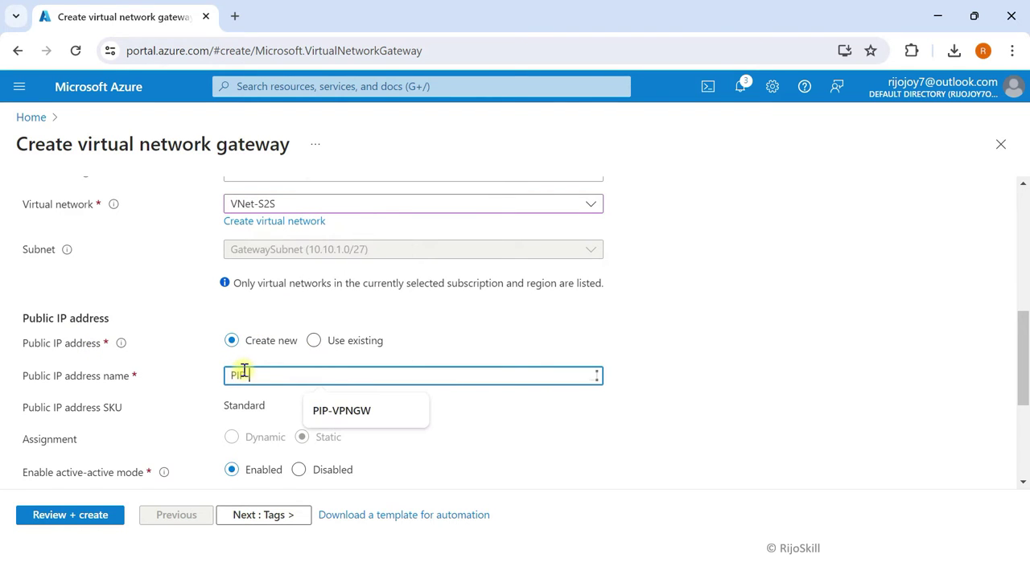
{"action": "type", "text": "P-GW"}
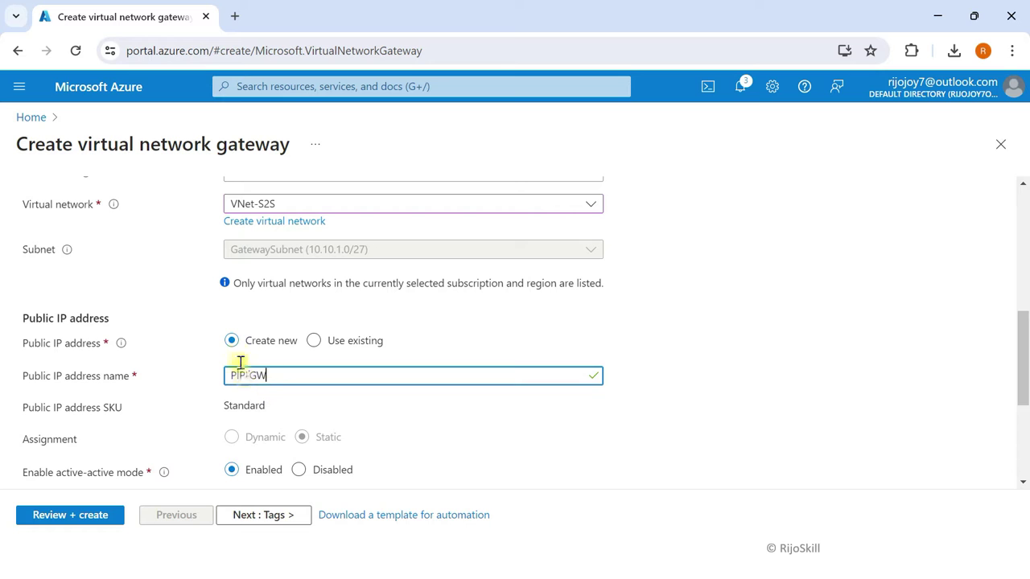
{"action": "scroll", "coordinate": [298, 381], "scroll_direction": "down", "scroll_amount": 2}
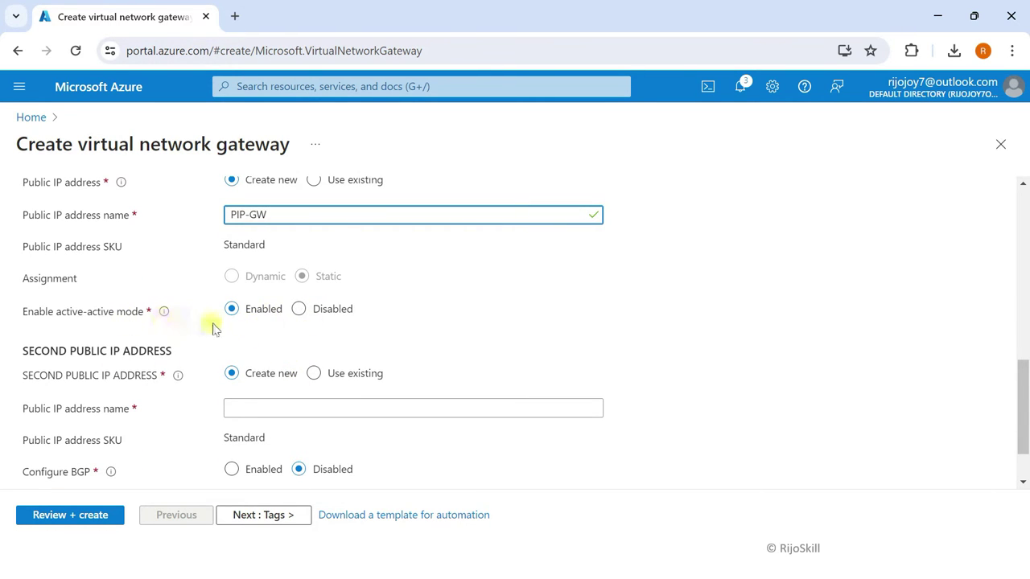
{"action": "left_click", "coordinate": [298, 309]}
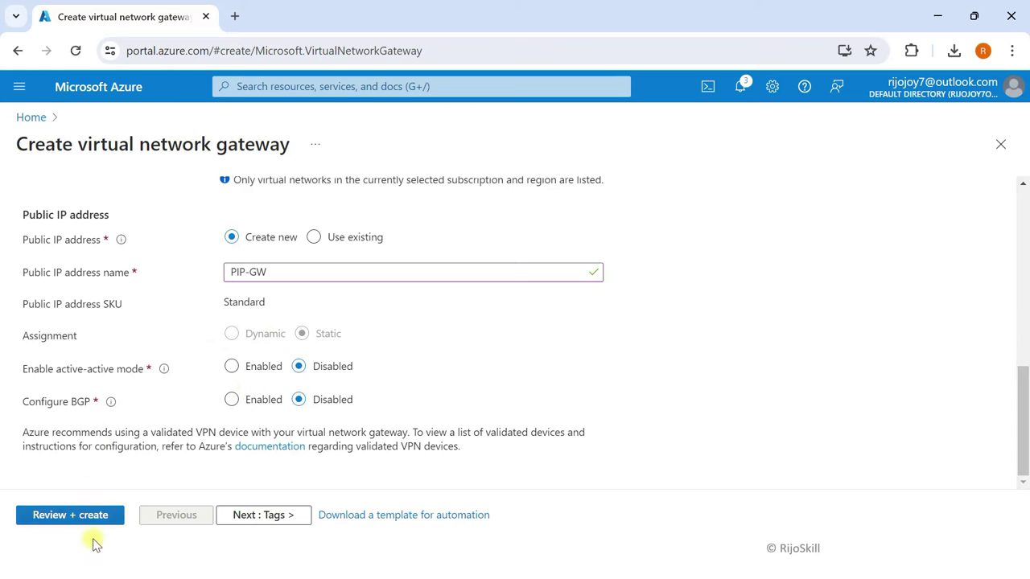
{"action": "left_click", "coordinate": [257, 515]}
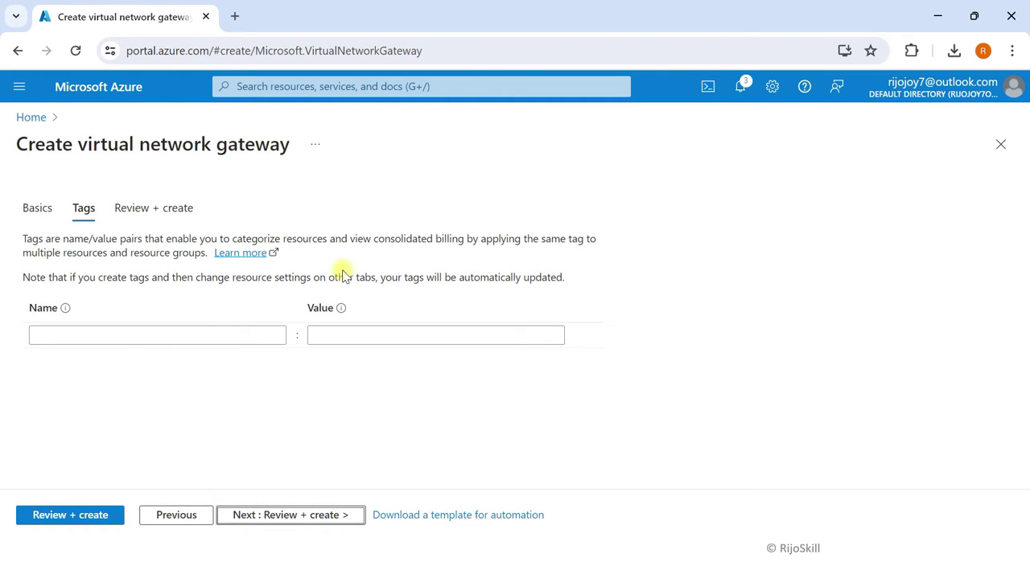
{"action": "left_click", "coordinate": [84, 515]}
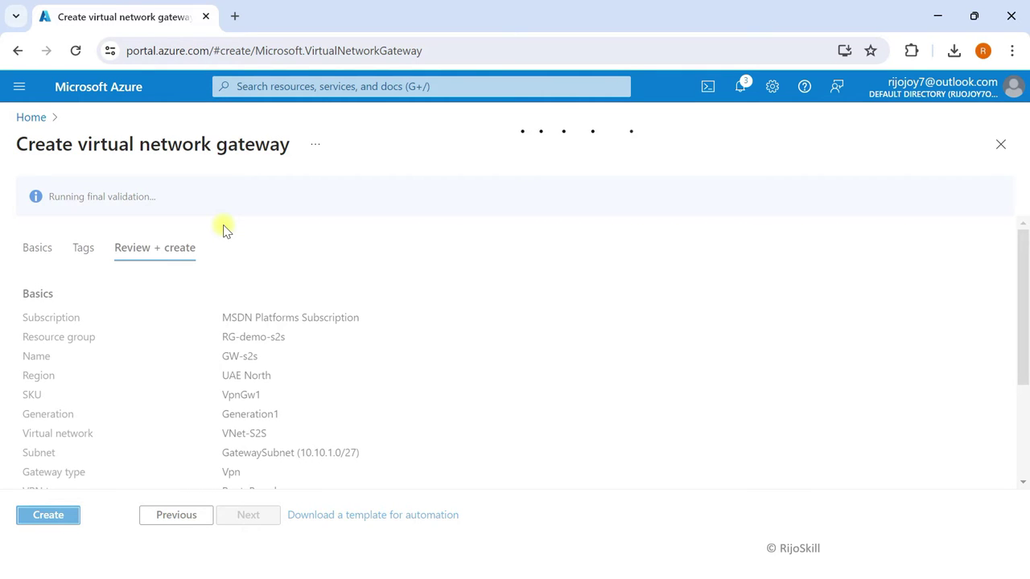
{"action": "left_click", "coordinate": [41, 517]}
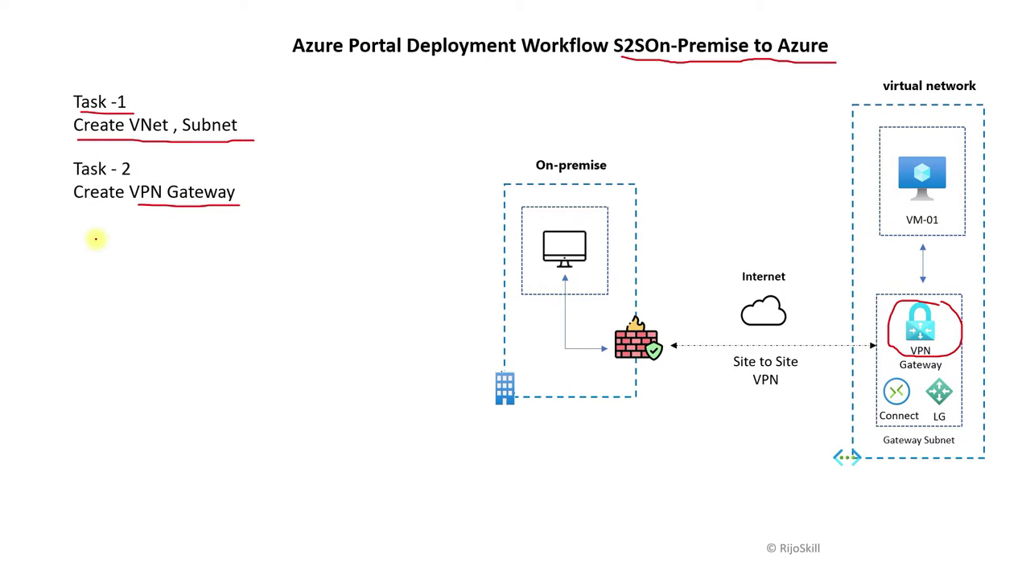
Step: Show Task 3 on the slide and underline 'Task - 3' and 'Create Local Gateway' in red
{"action": "key", "text": "Right"}
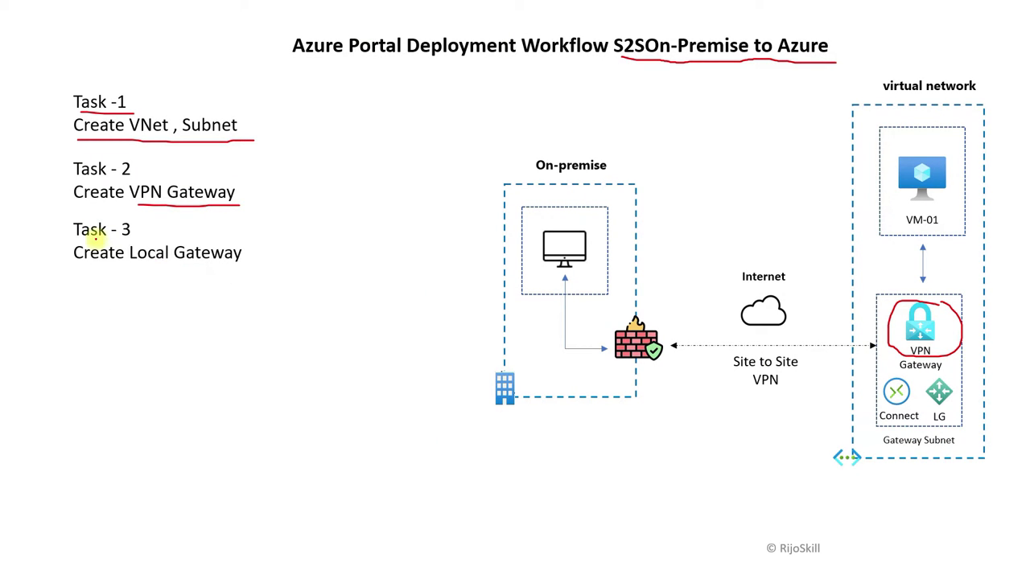
{"action": "left_click_drag", "start_coordinate": [74, 239], "coordinate": [137, 237]}
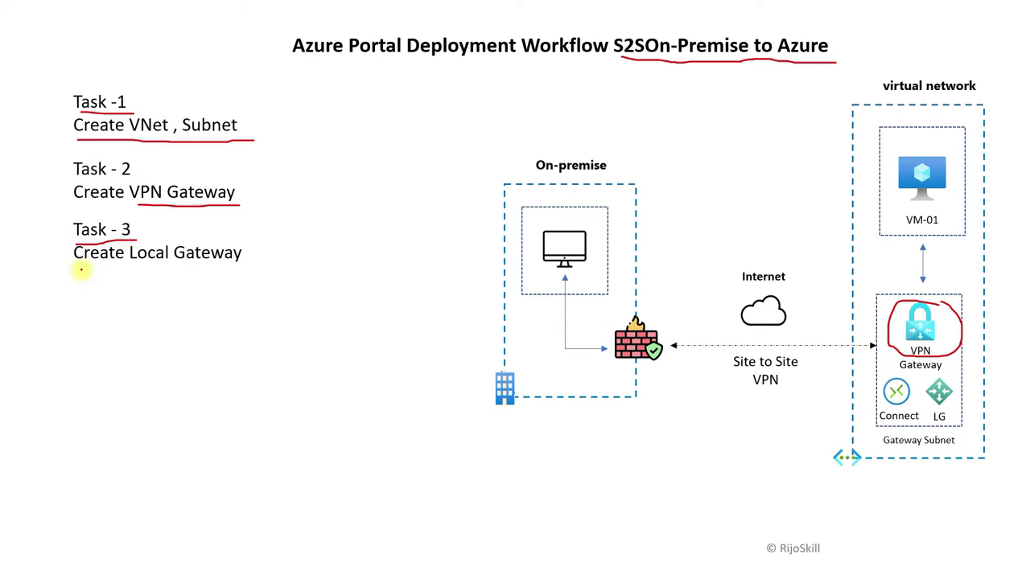
{"action": "left_click_drag", "start_coordinate": [79, 263], "coordinate": [247, 272]}
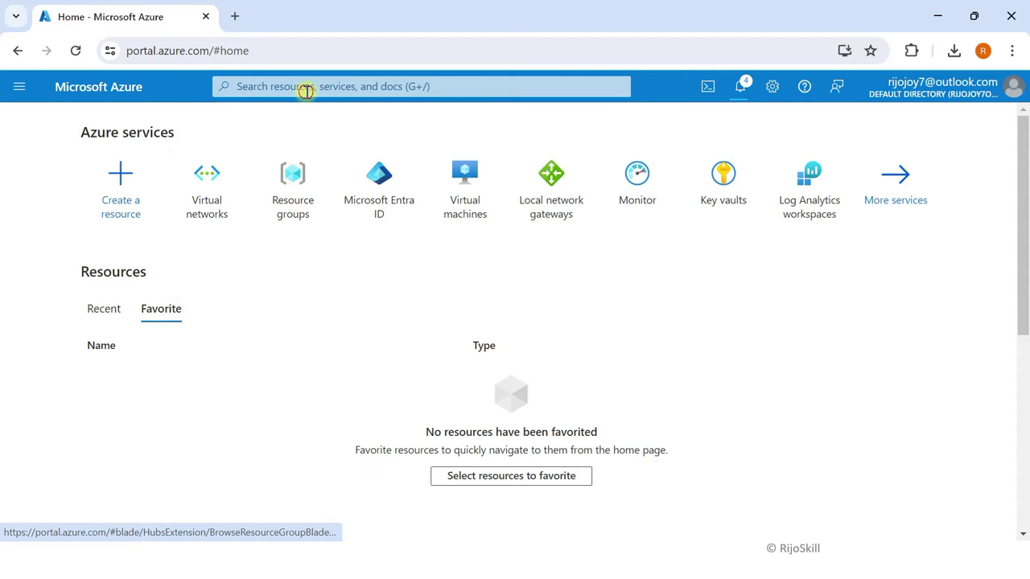
Step: Go to Local network gateways and start creating a new one
{"action": "left_click", "coordinate": [305, 87]}
{"action": "type", "text": "local"}
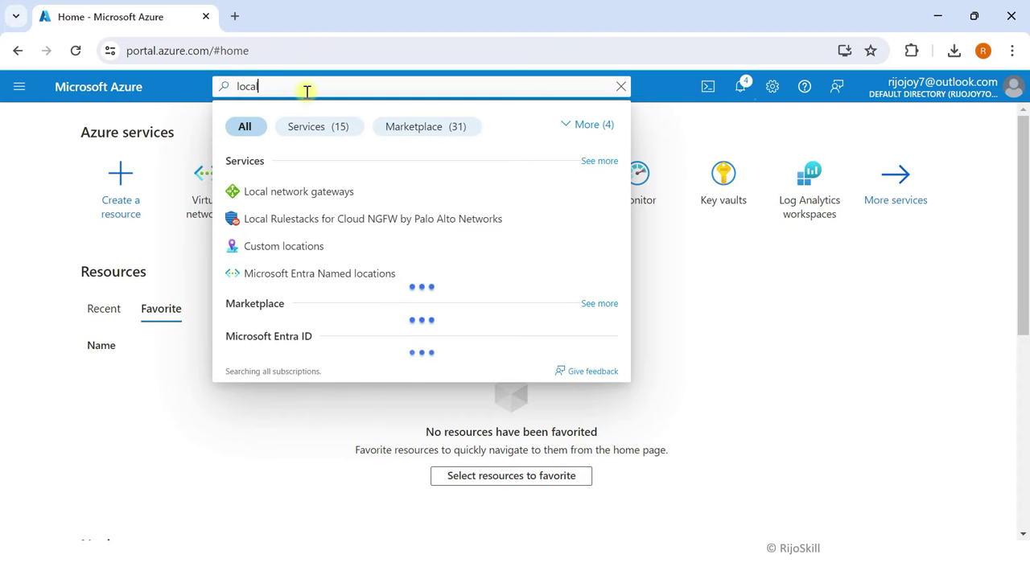
{"action": "left_click", "coordinate": [298, 191]}
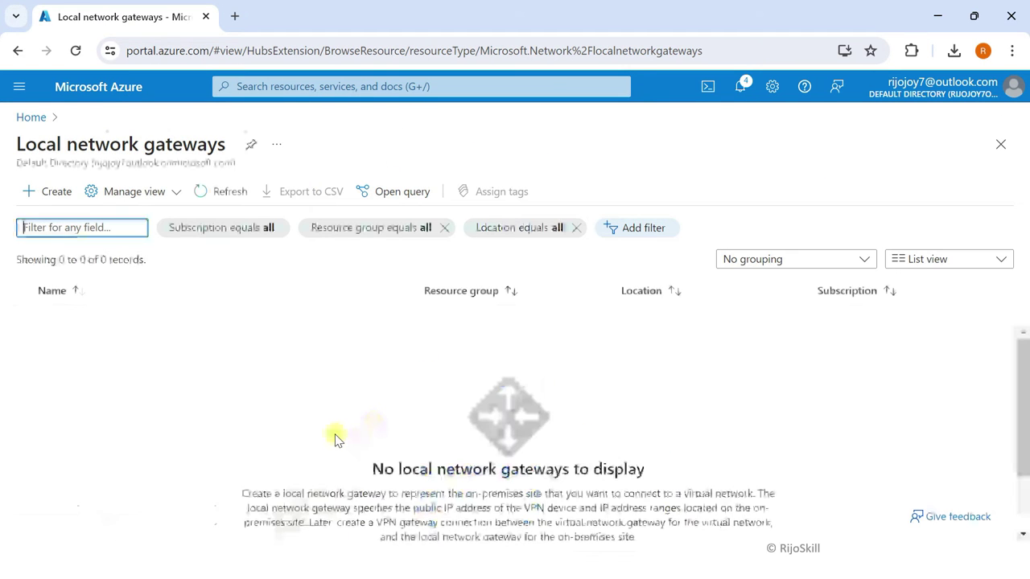
{"action": "left_click", "coordinate": [36, 199]}
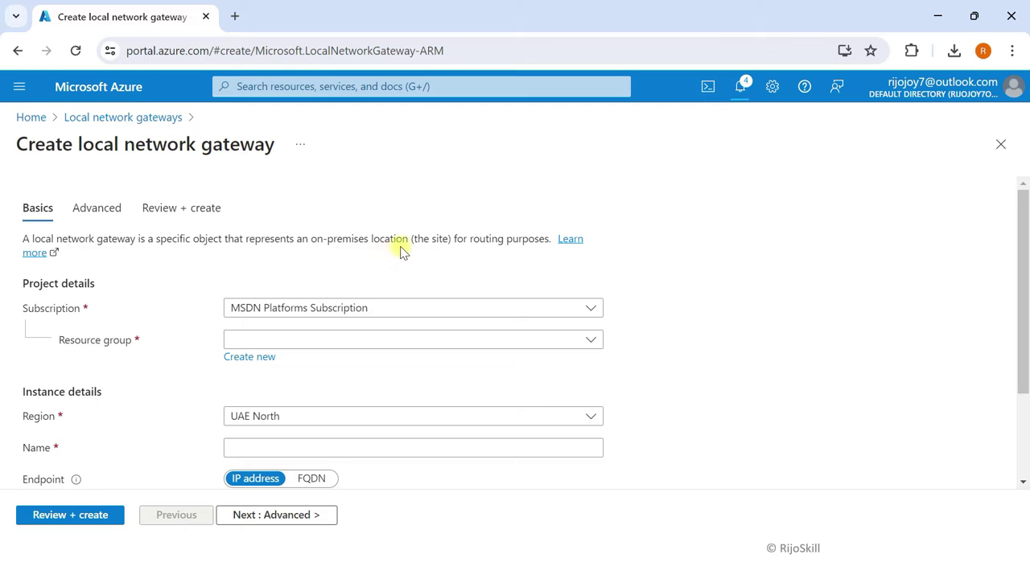
Step: Put the gateway in RG-demo-s2s and name it LG-gw-s2s
{"action": "scroll", "coordinate": [492, 256], "scroll_direction": "down", "scroll_amount": 1}
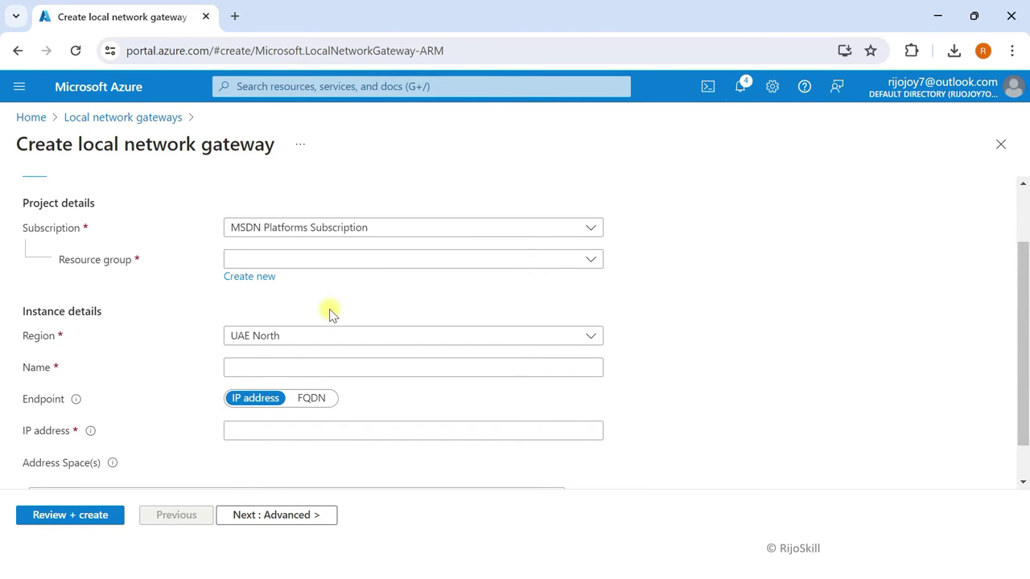
{"action": "left_click", "coordinate": [233, 260]}
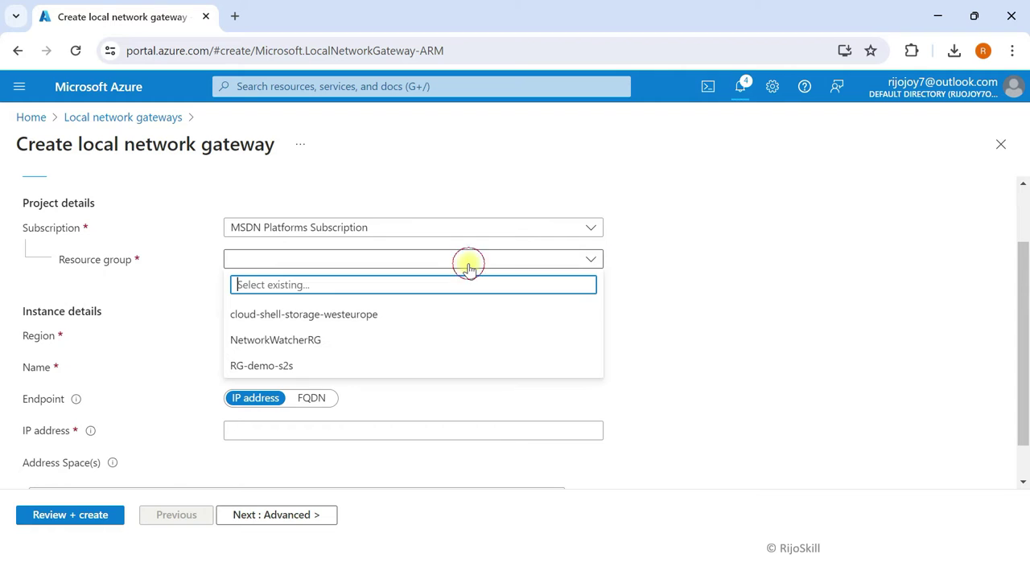
{"action": "left_click", "coordinate": [277, 367]}
{"action": "scroll", "coordinate": [196, 317], "scroll_direction": "down", "scroll_amount": 1}
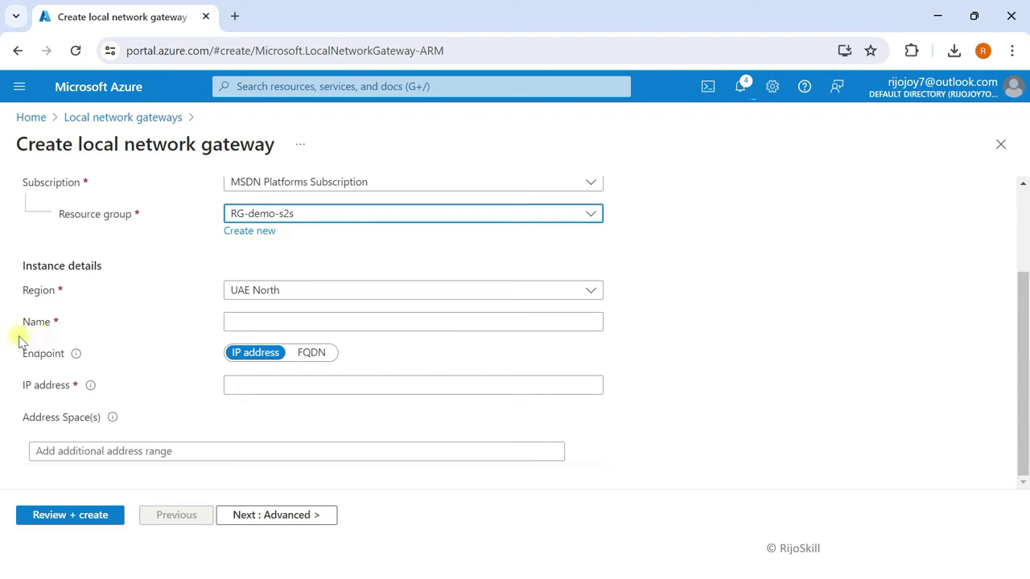
{"action": "left_click", "coordinate": [294, 324]}
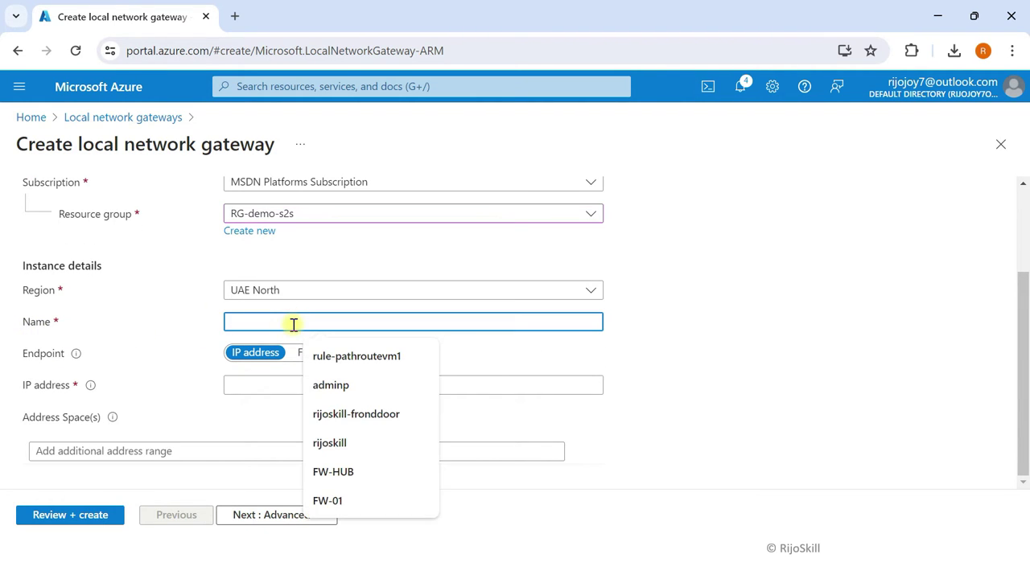
{"action": "type", "text": "LG-"}
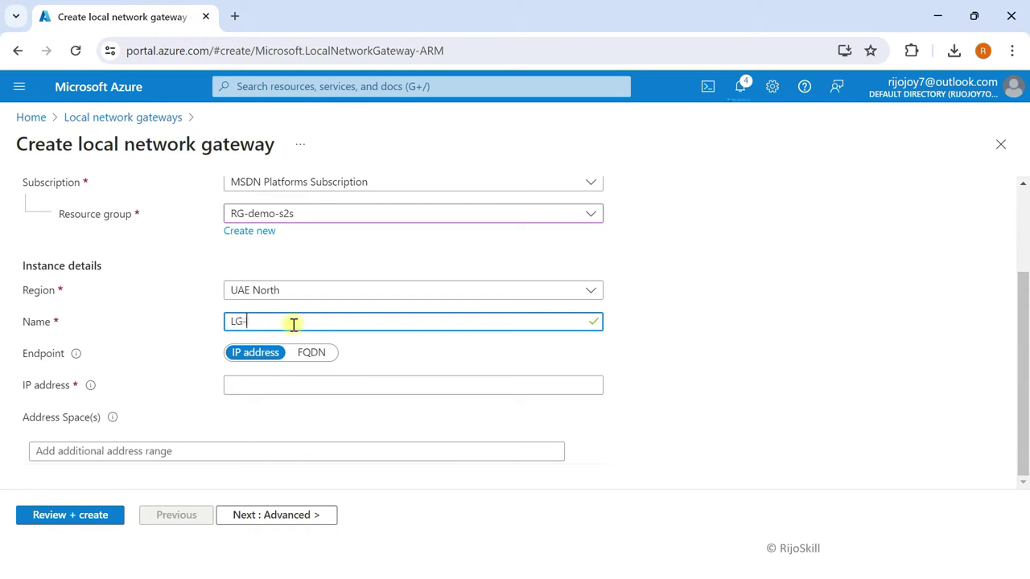
{"action": "type", "text": "gw-s2s"}
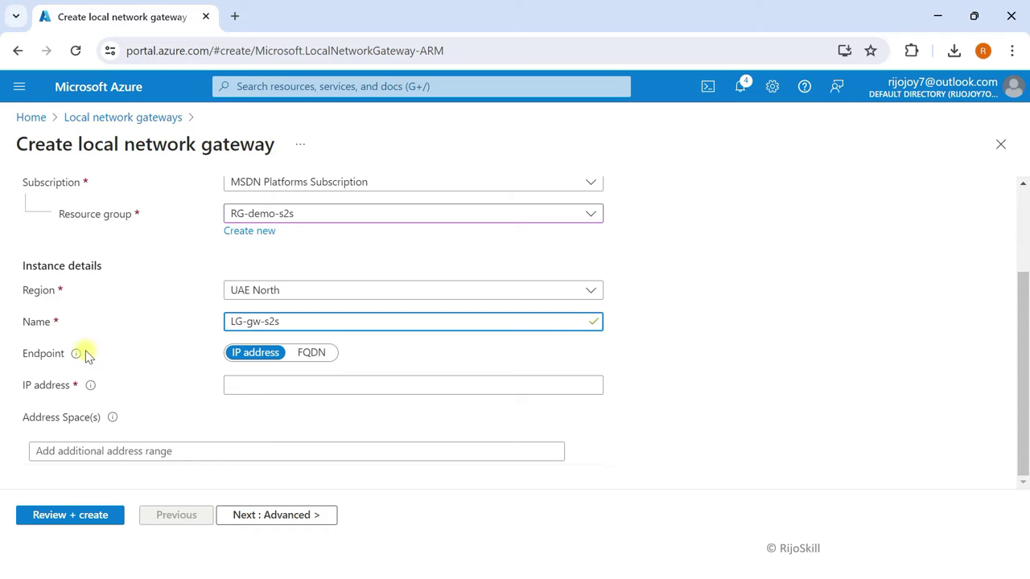
{"action": "left_click", "coordinate": [244, 384]}
{"action": "left_click", "coordinate": [172, 381]}
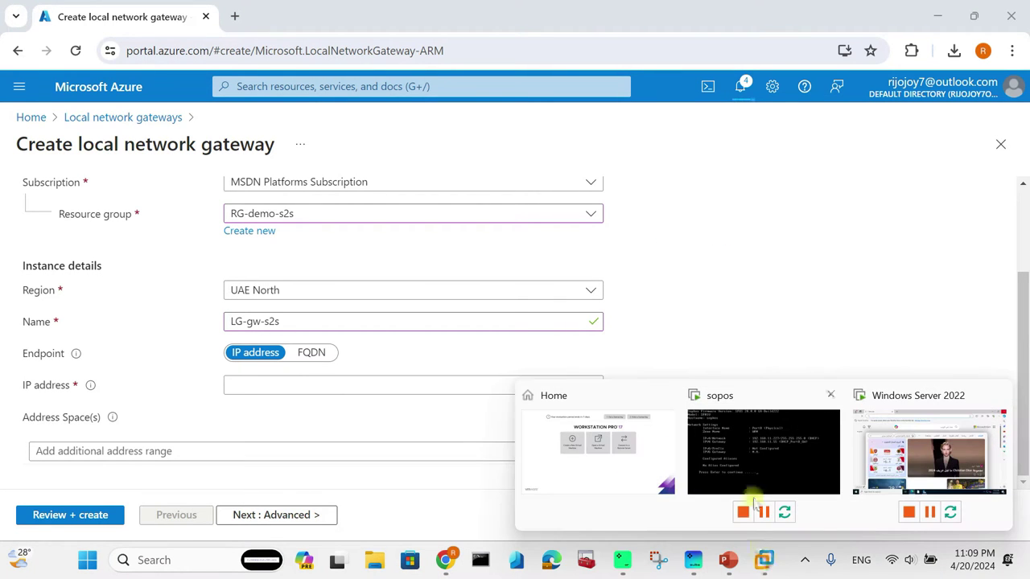
Step: Bring up the Sophos VM console and continue past its network settings prompts
{"action": "left_click", "coordinate": [728, 467]}
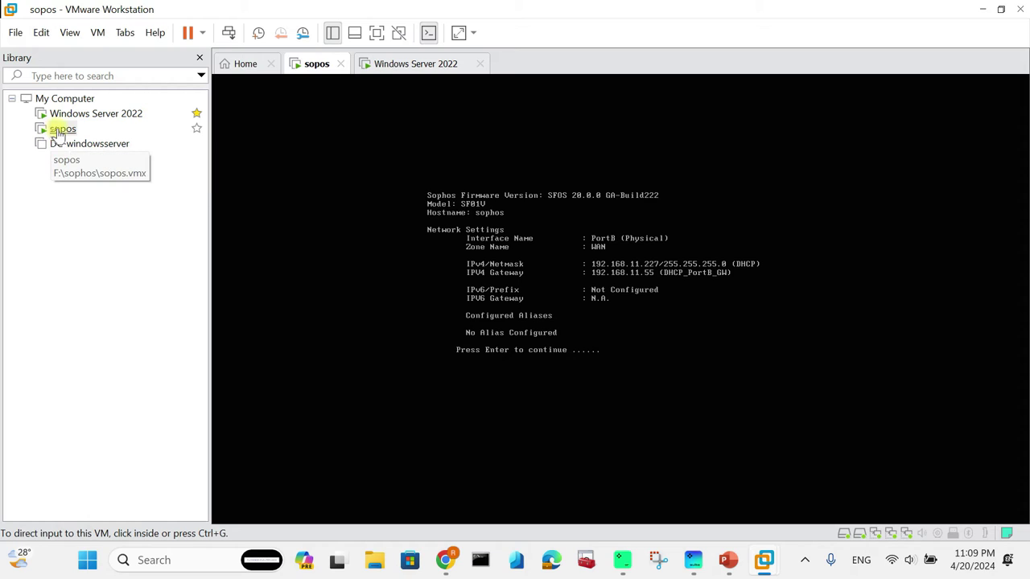
{"action": "left_click", "coordinate": [605, 343]}
{"action": "key", "text": "Return"}
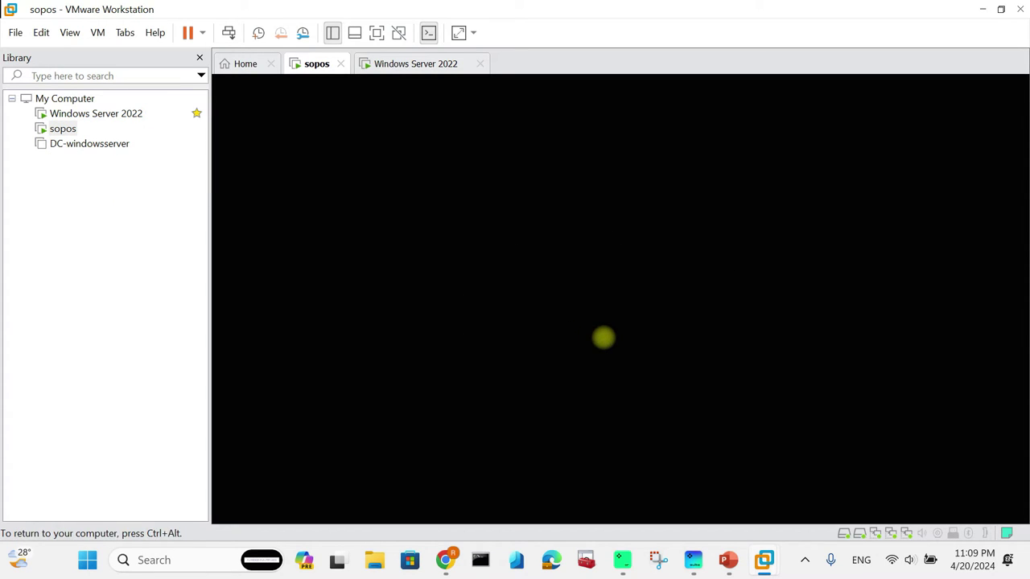
{"action": "key", "text": "Return"}
Step: Review Interface Configuration: PortA LAN 172.16.16.16 static, PortB WAN 192.168.11.227 via DHCP
{"action": "key", "text": "Return"}
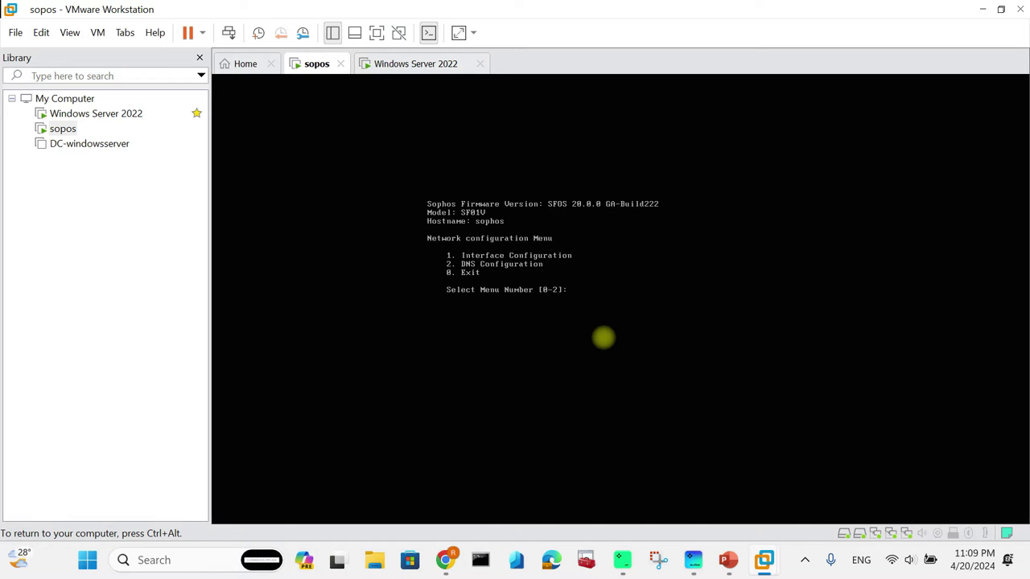
{"action": "type", "text": "1"}
{"action": "key", "text": "Return"}
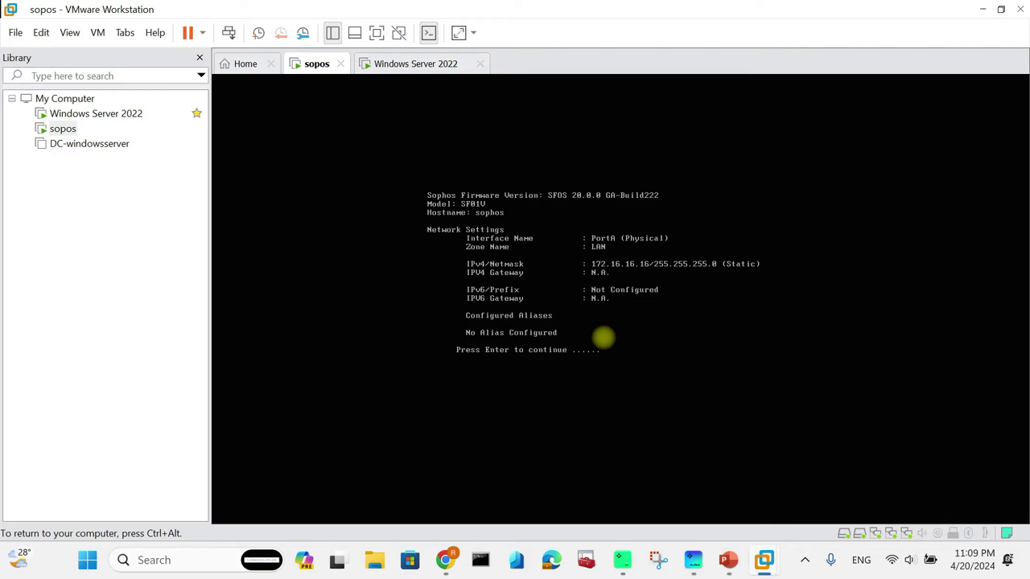
{"action": "key", "text": "Return"}
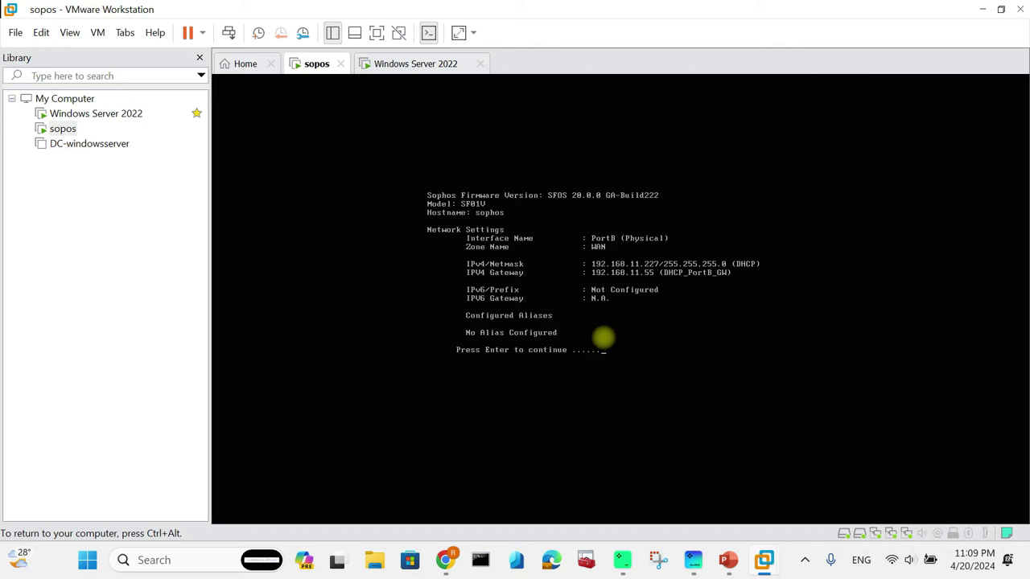
{"action": "key", "text": "super+Tab"}
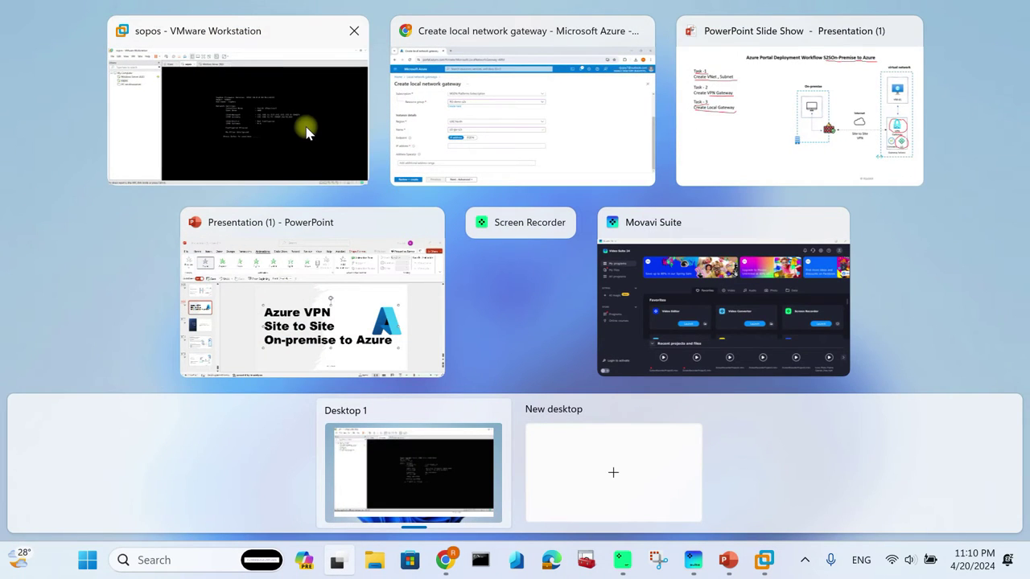
Step: Switch to the Windows Server 2022 VM and unlock it with Ctrl+Alt+Del and the account password
{"action": "left_click", "coordinate": [306, 132]}
{"action": "left_click", "coordinate": [110, 116]}
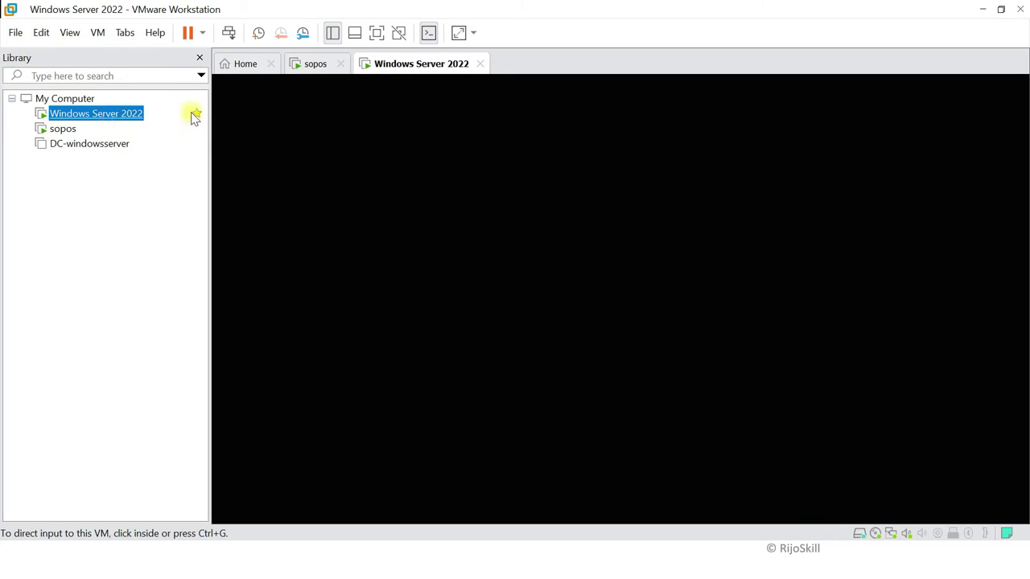
{"action": "left_click", "coordinate": [536, 232]}
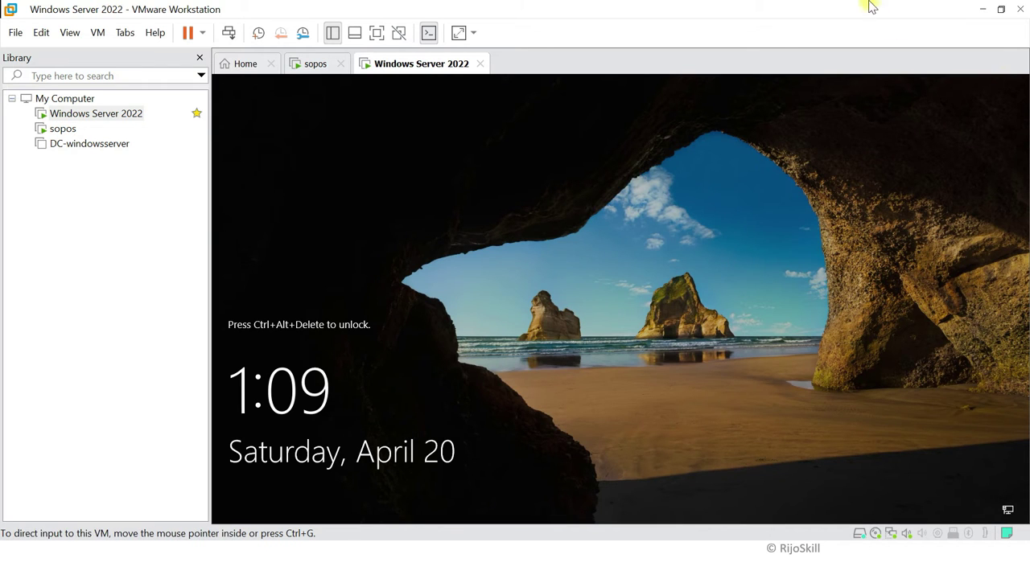
{"action": "left_click", "coordinate": [97, 32]}
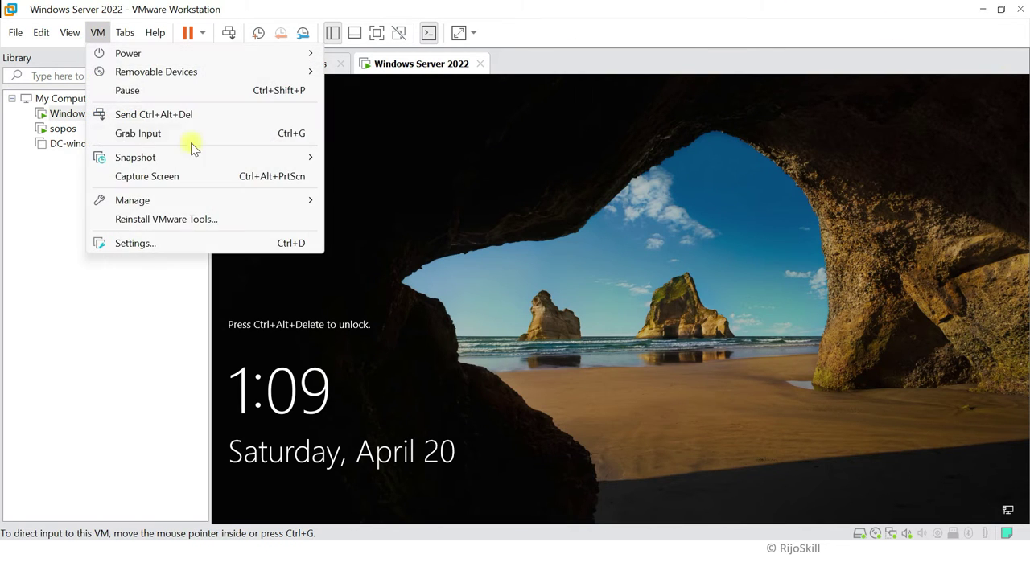
{"action": "left_click", "coordinate": [190, 114]}
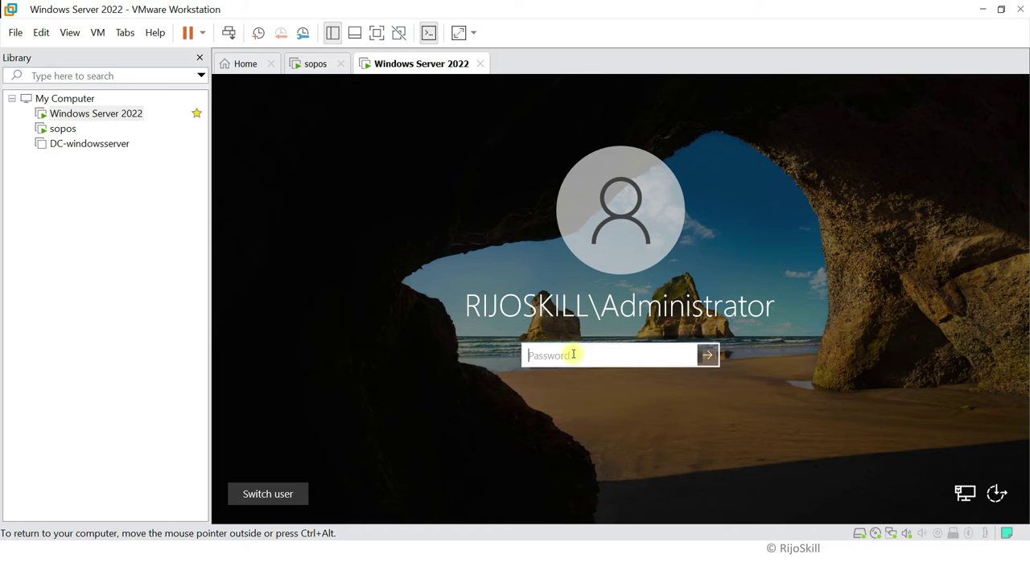
{"action": "type", "text": "P@ssw0rd123"}
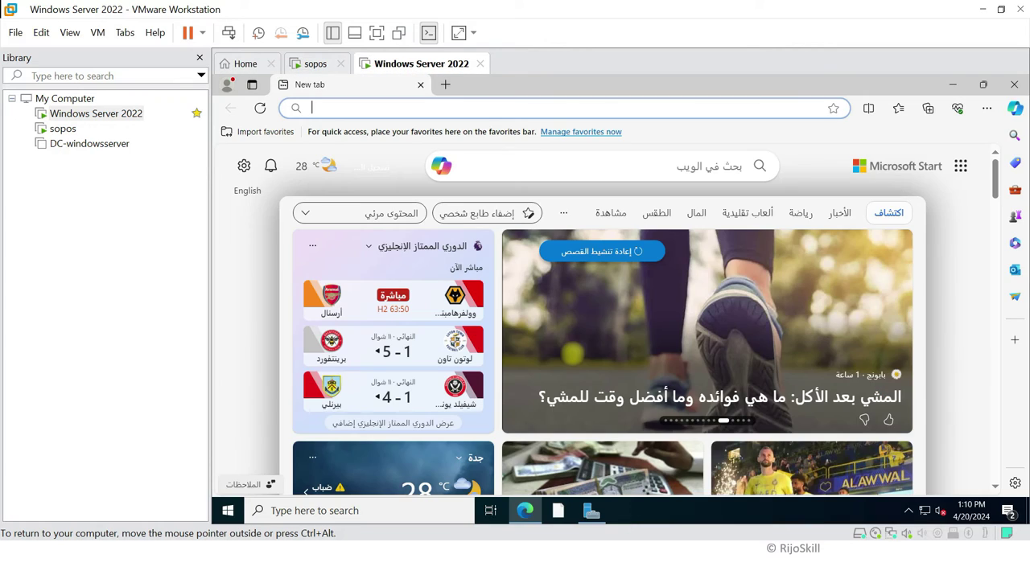
Step: Load 172.16.16.16:4444 in Edge and sign in to Sophos with the saved username and password
{"action": "left_click", "coordinate": [431, 107]}
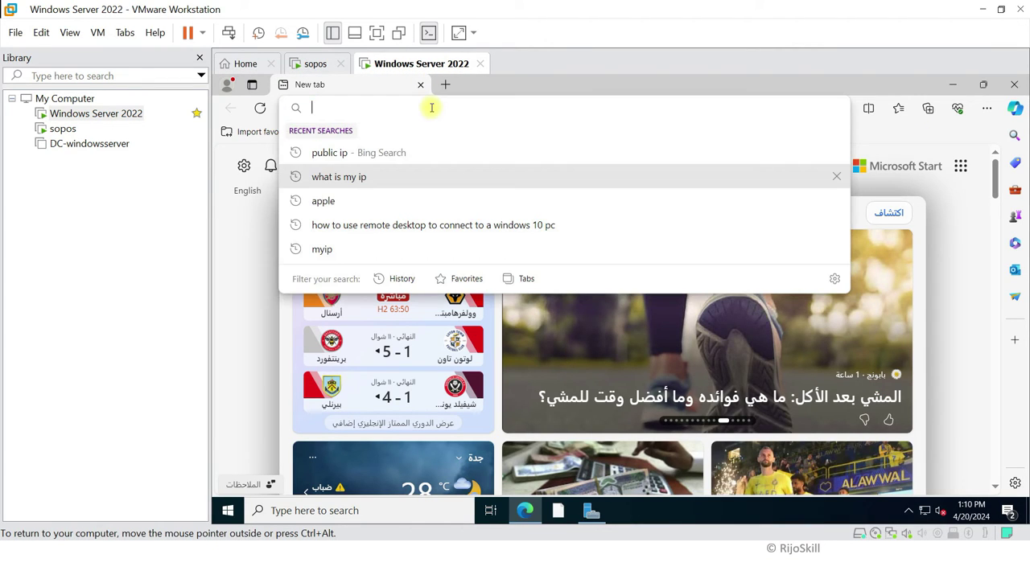
{"action": "type", "text": "17"}
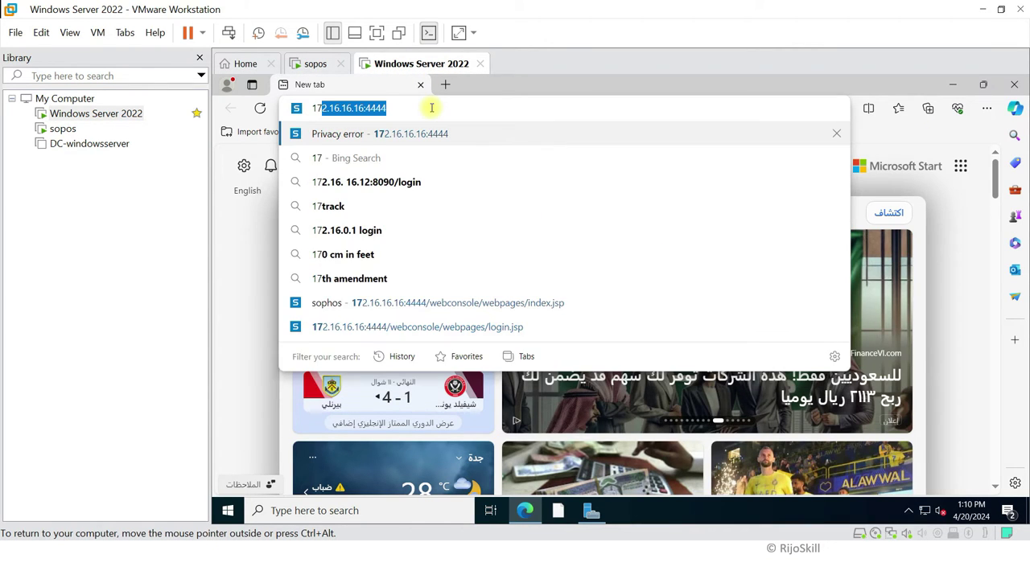
{"action": "key", "text": "Return"}
{"action": "left_click", "coordinate": [409, 295]}
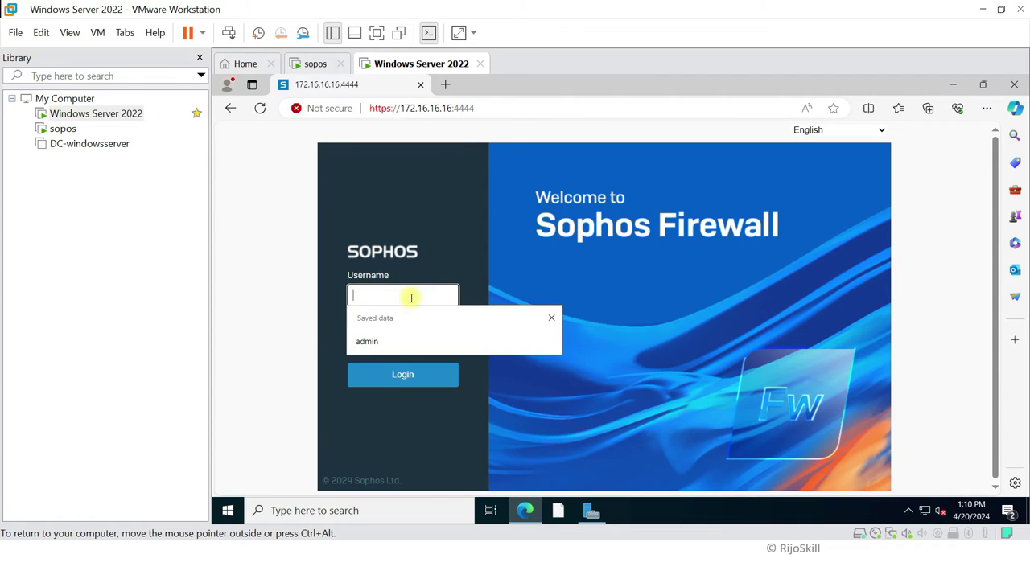
{"action": "left_click", "coordinate": [389, 341]}
{"action": "left_click", "coordinate": [386, 340]}
{"action": "type", "text": "***"}
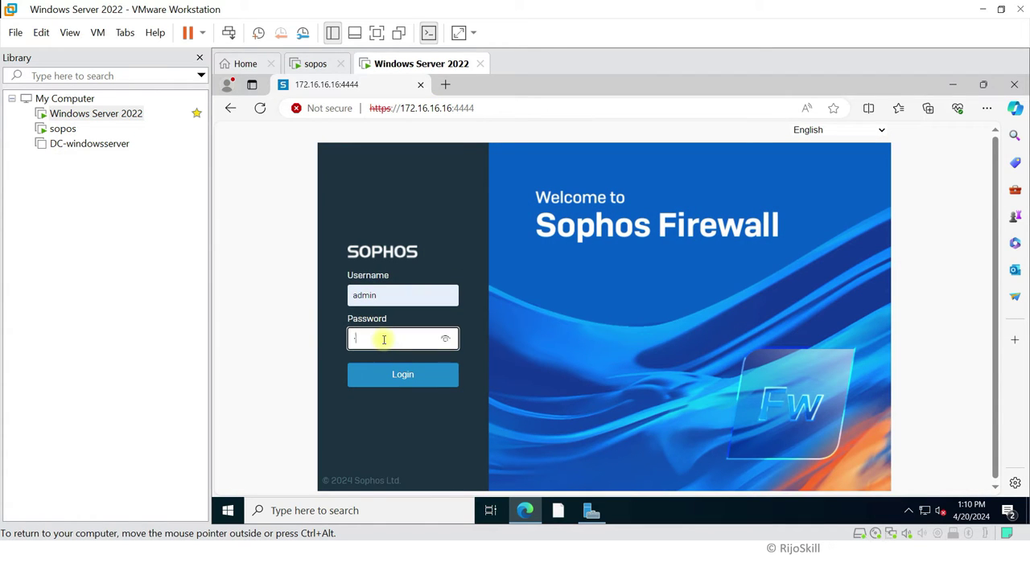
{"action": "type", "text": "**"}
{"action": "left_click", "coordinate": [420, 376]}
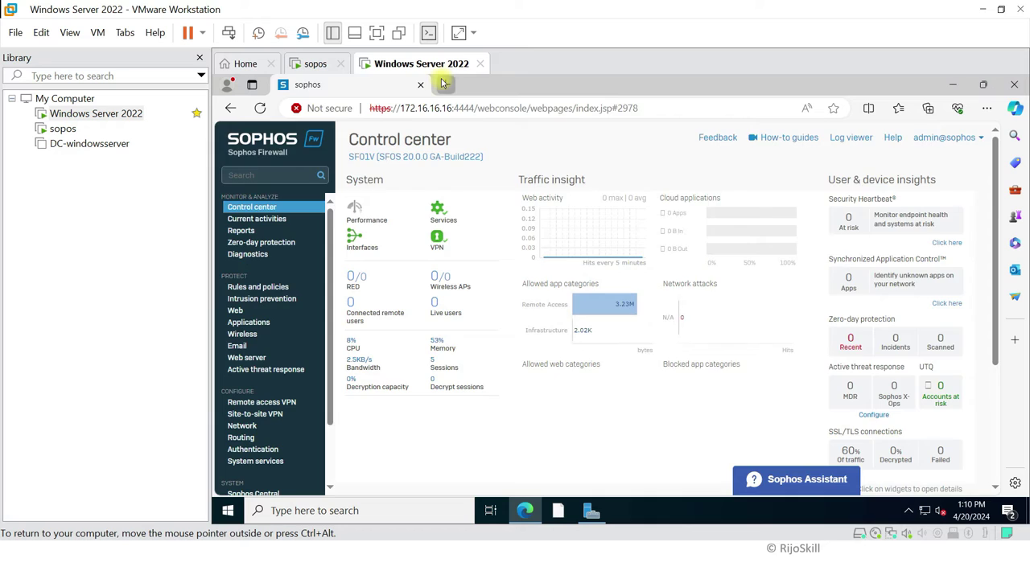
Step: Search Bing for 'public ip' in a new tab and copy 176.18.63.164 from whatismypublicip.com
{"action": "left_click", "coordinate": [445, 85]}
{"action": "type", "text": "pu"}
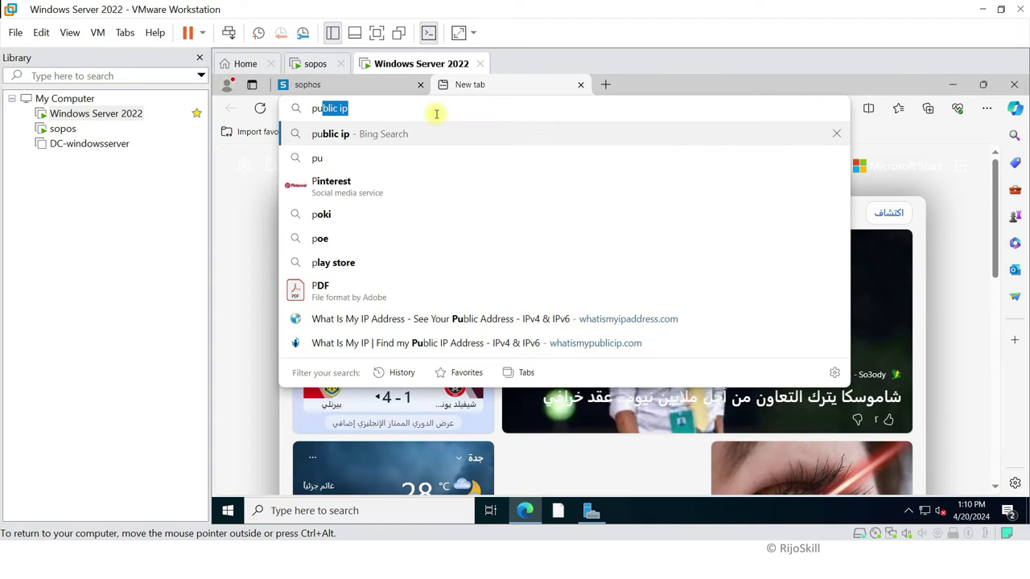
{"action": "type", "text": "bli"}
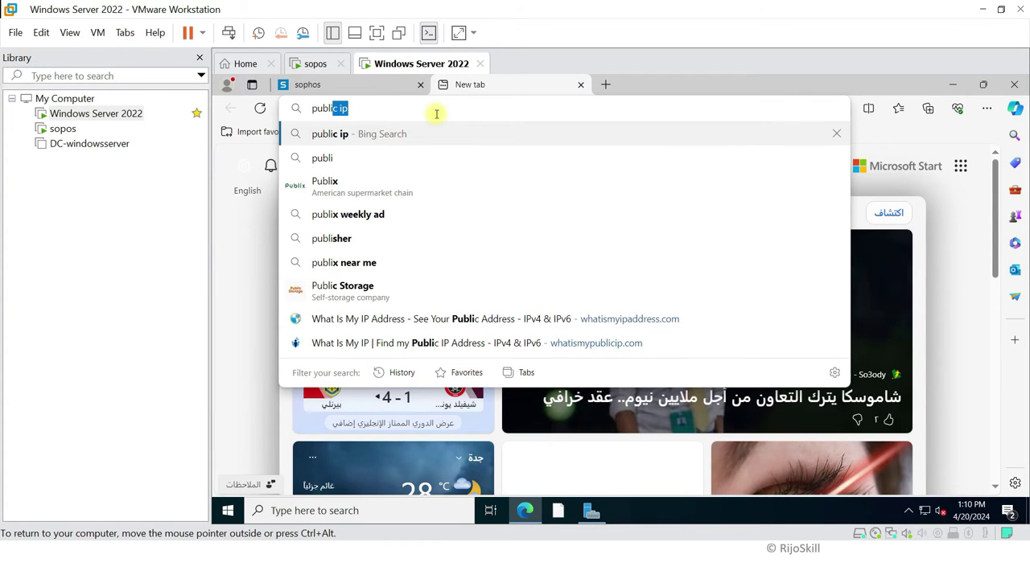
{"action": "type", "text": "c ip"}
{"action": "key", "text": "Return"}
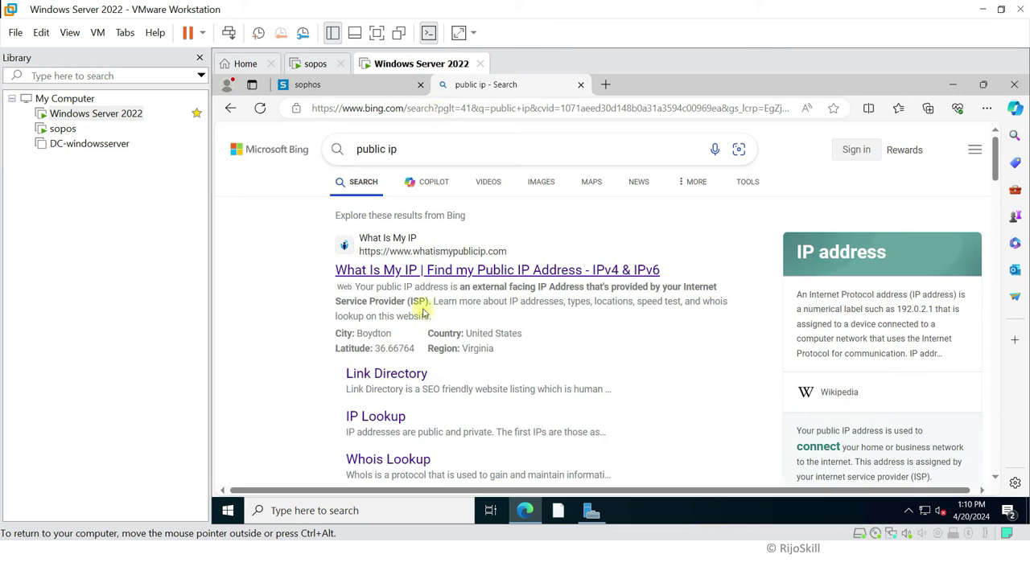
{"action": "left_click", "coordinate": [437, 270]}
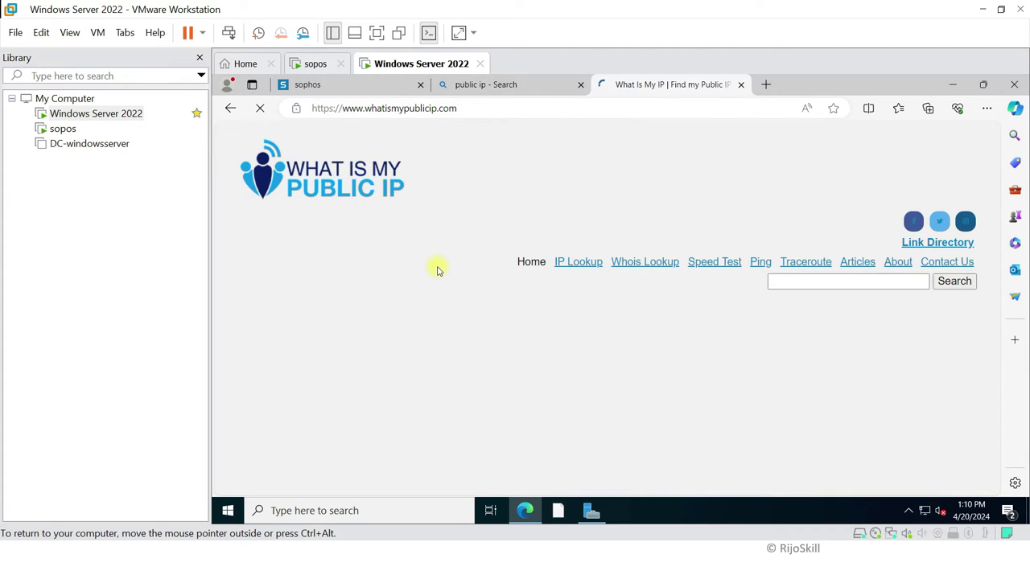
{"action": "scroll", "coordinate": [439, 267], "scroll_direction": "down", "scroll_amount": 3}
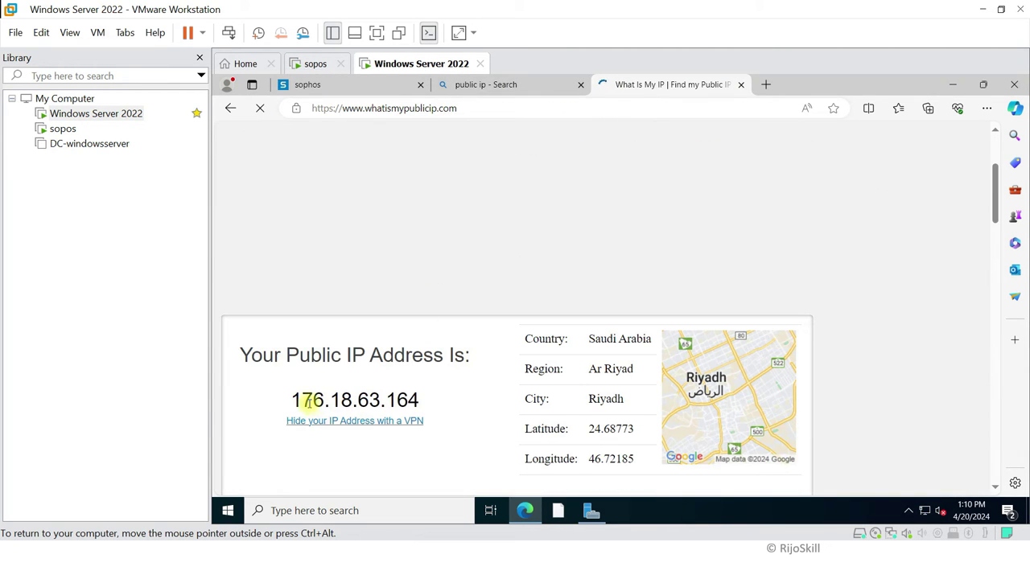
{"action": "left_click_drag", "start_coordinate": [421, 400], "coordinate": [284, 402]}
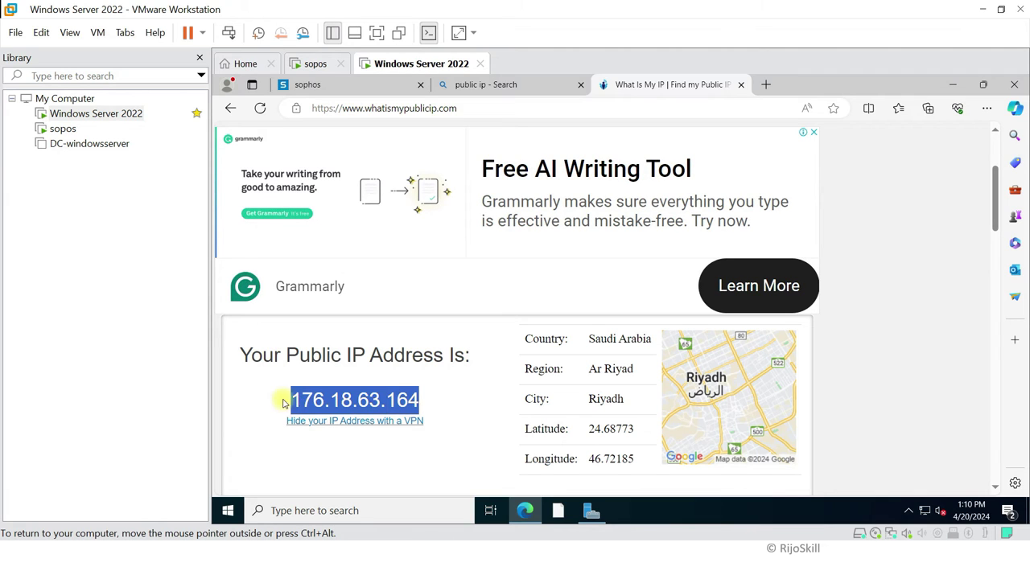
{"action": "right_click", "coordinate": [322, 399]}
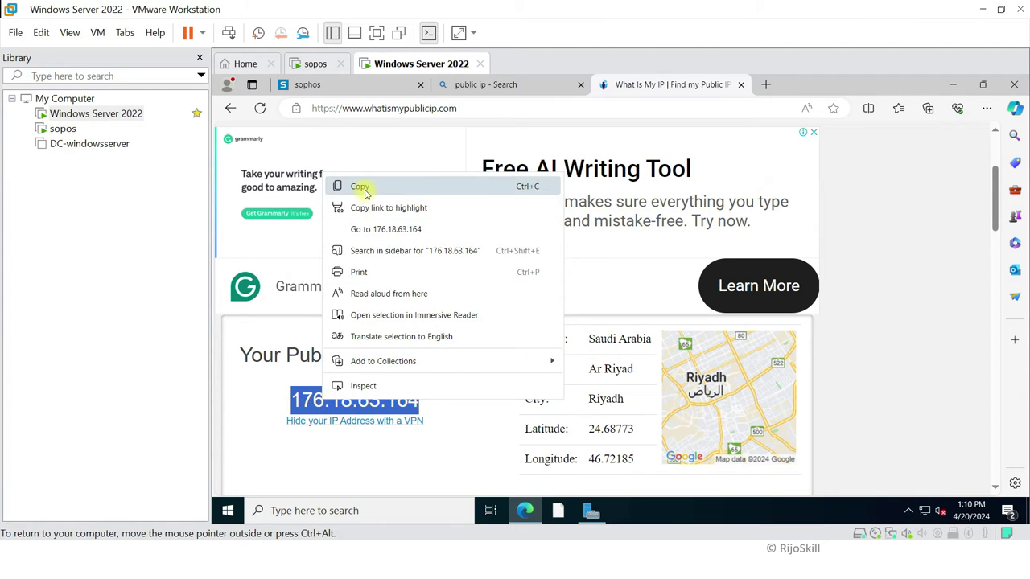
{"action": "left_click", "coordinate": [360, 187]}
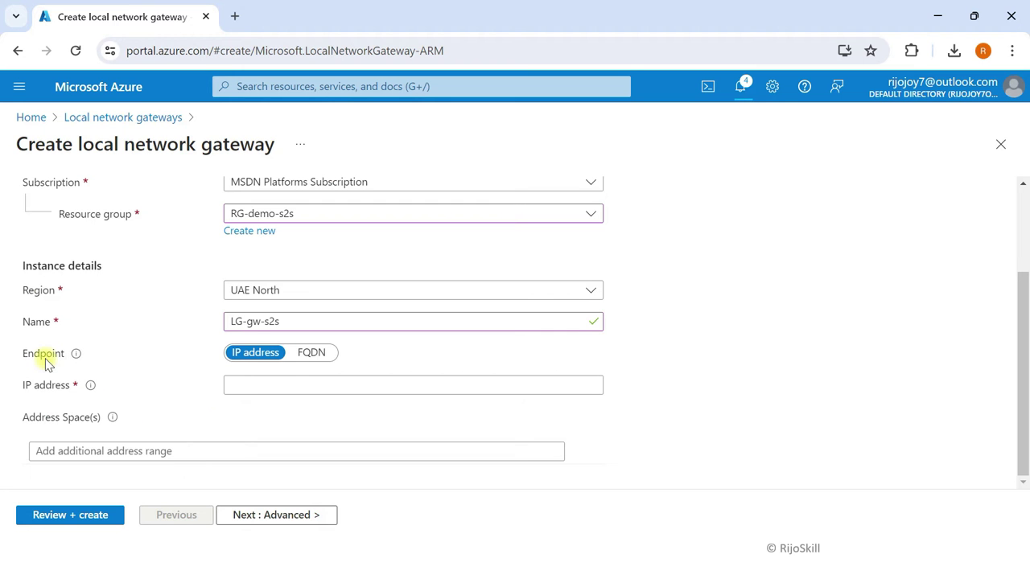
Step: Keep the endpoint type as IP address and paste 176.18.63.164 into the IP address field
{"action": "mouse_move", "coordinate": [78, 357]}
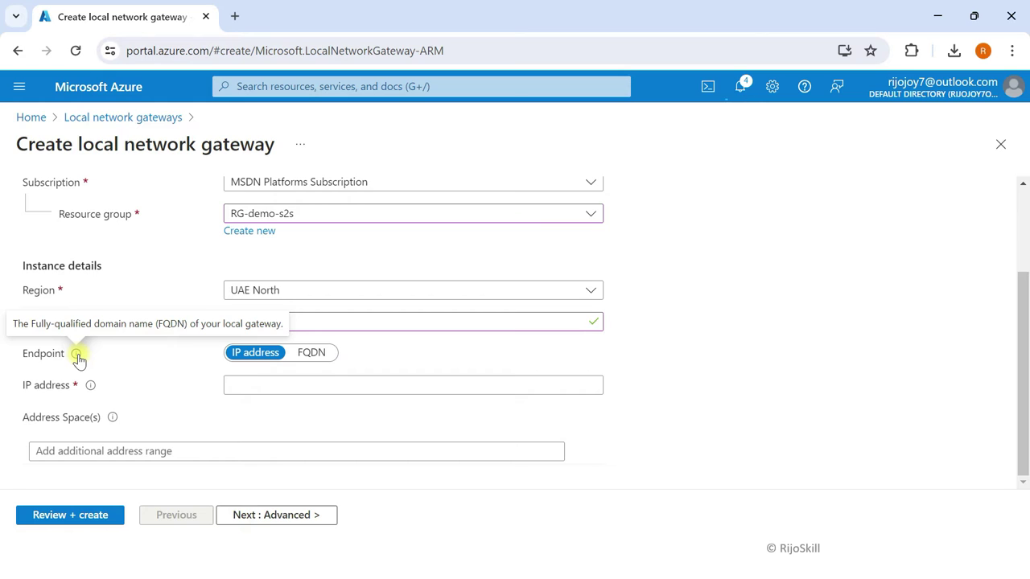
{"action": "left_click", "coordinate": [325, 357]}
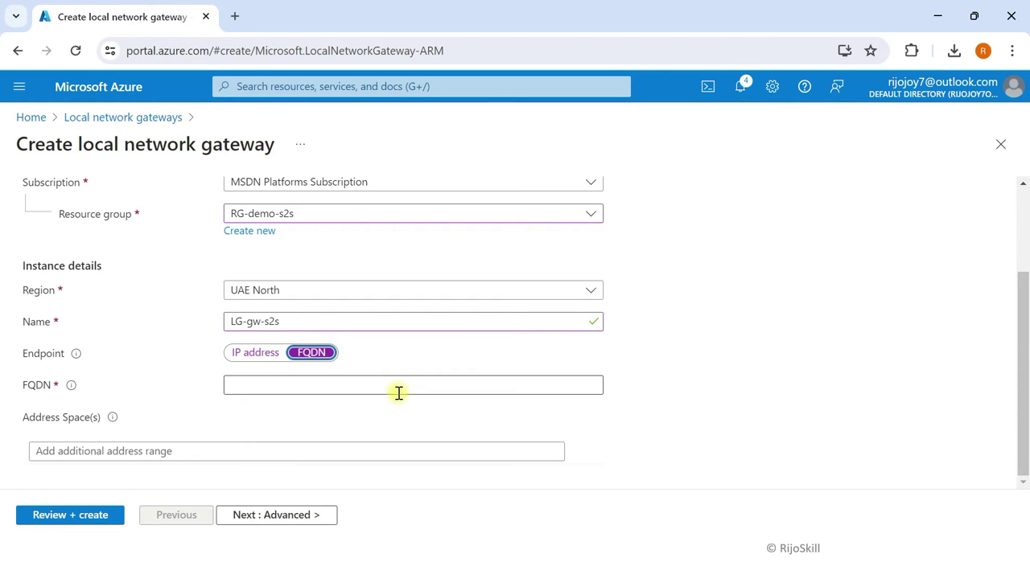
{"action": "left_click", "coordinate": [256, 355]}
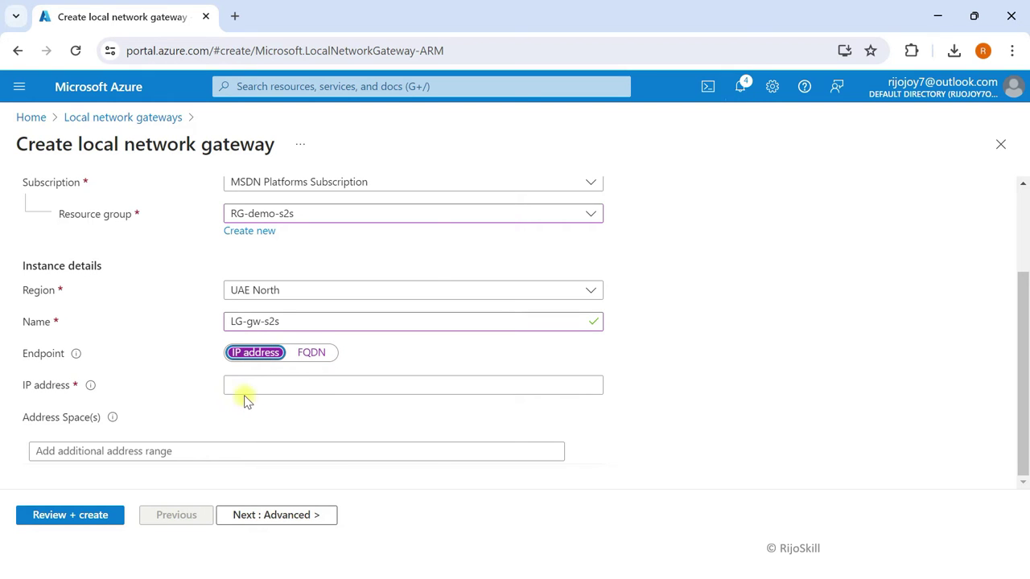
{"action": "left_click", "coordinate": [242, 386]}
{"action": "key", "text": "ctrl+v"}
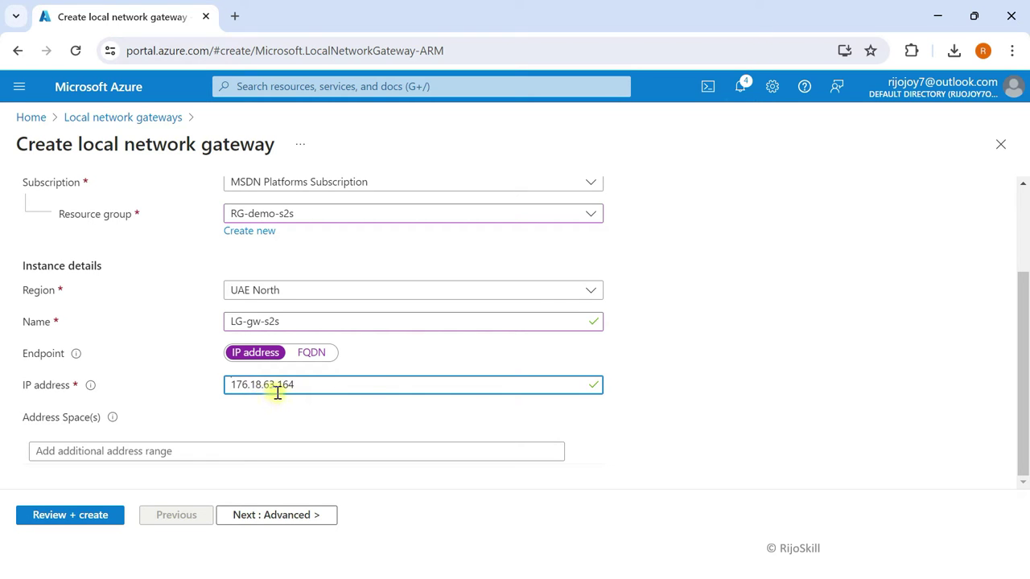
Step: Focus the address space field and check the Sophos LAN subnet before returning to the form
{"action": "mouse_move", "coordinate": [113, 420]}
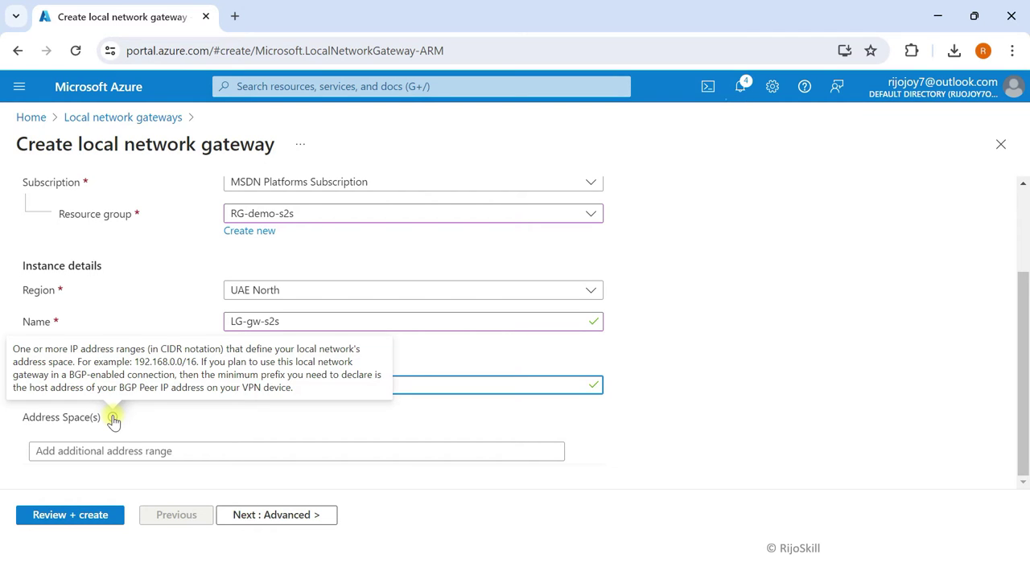
{"action": "left_click", "coordinate": [113, 450]}
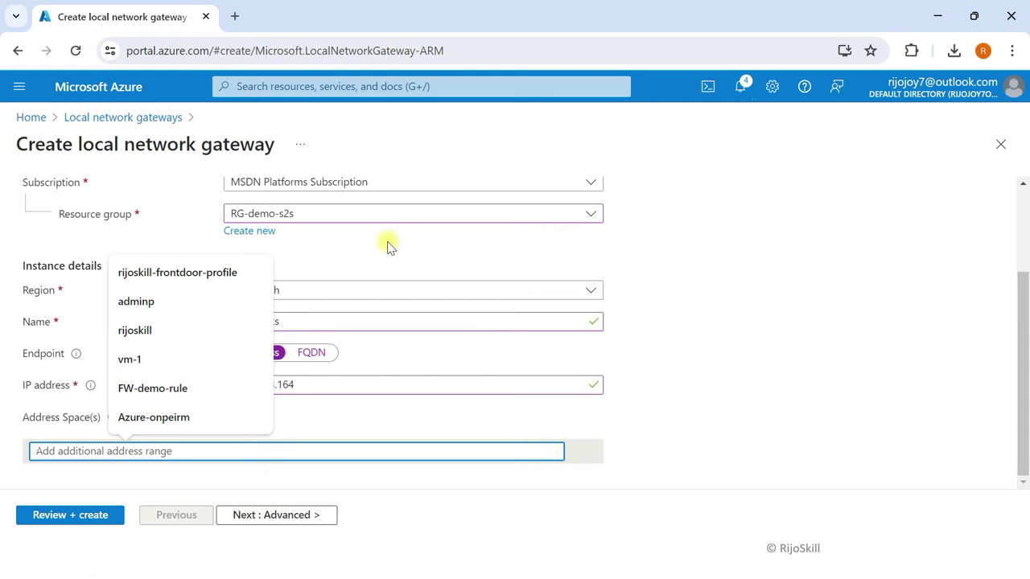
{"action": "key", "text": "super+Tab"}
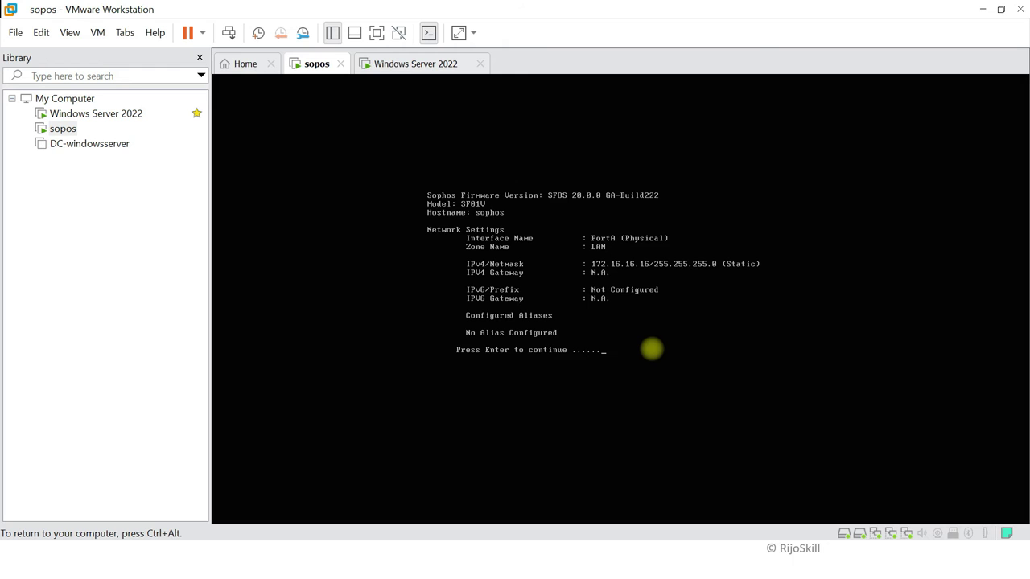
{"action": "key", "text": "super+Tab"}
{"action": "left_click", "coordinate": [437, 140]}
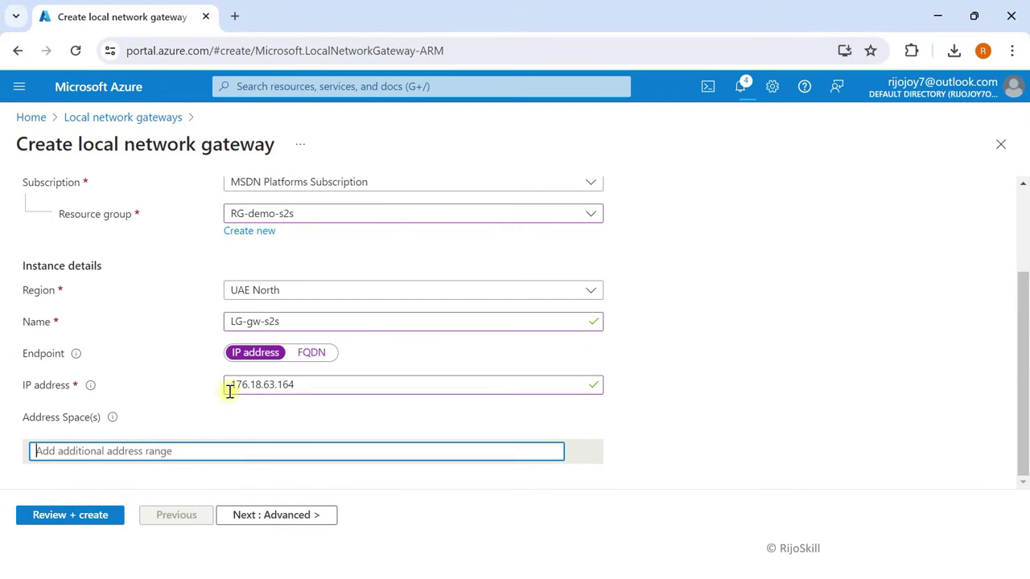
Step: Enter address space 172.16.16.0/24, review the settings including Advanced, and create LG-gw-s2s
{"action": "left_click", "coordinate": [143, 454]}
{"action": "type", "text": "172.16.16"}
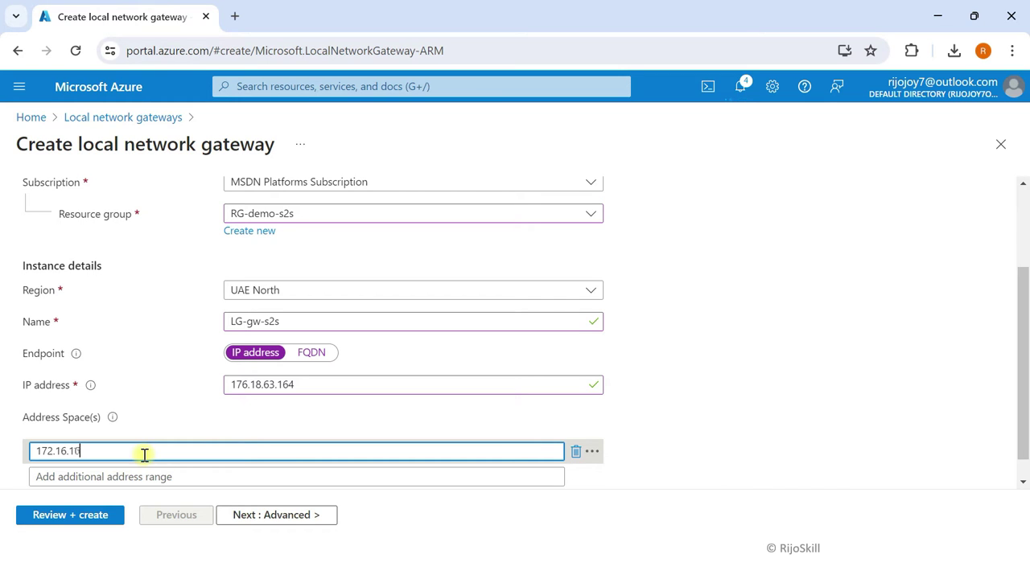
{"action": "type", "text": ".0/24"}
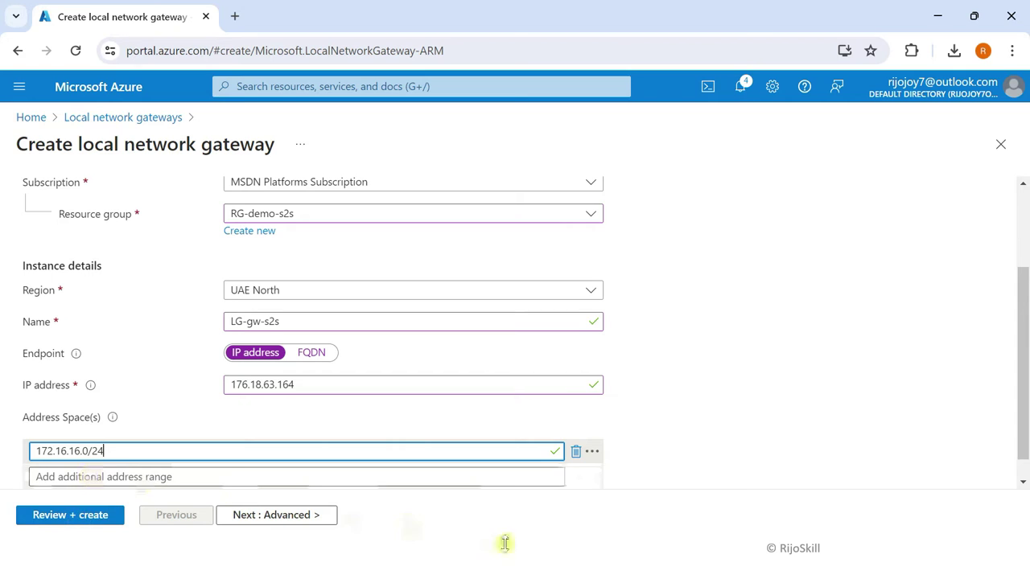
{"action": "left_click", "coordinate": [95, 520]}
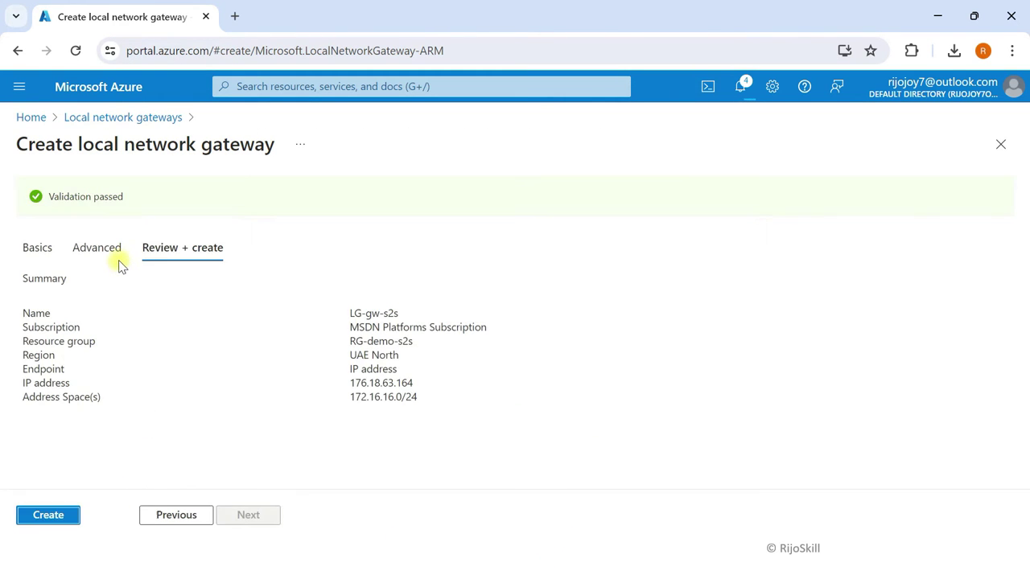
{"action": "left_click", "coordinate": [115, 254]}
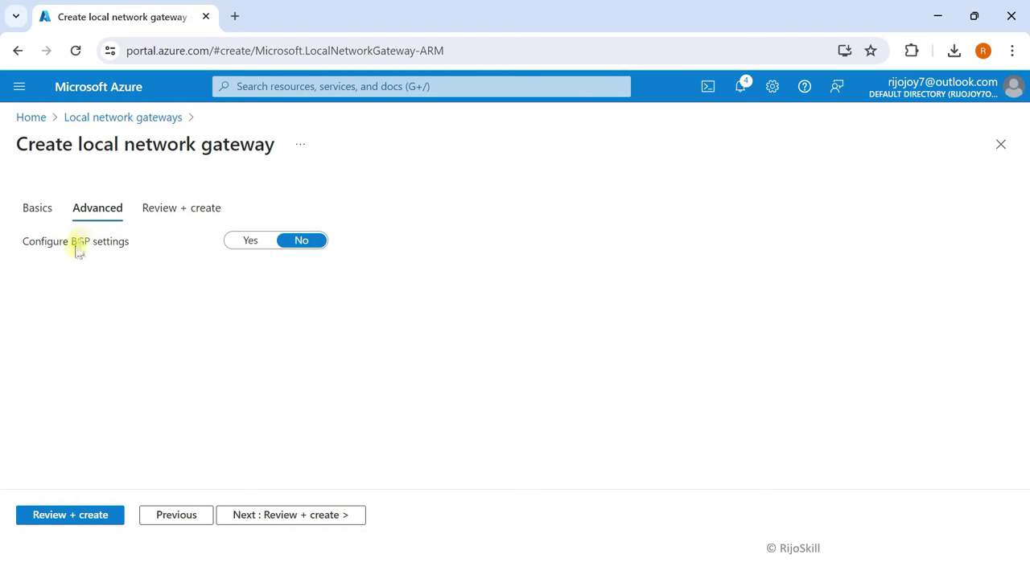
{"action": "left_click", "coordinate": [193, 208]}
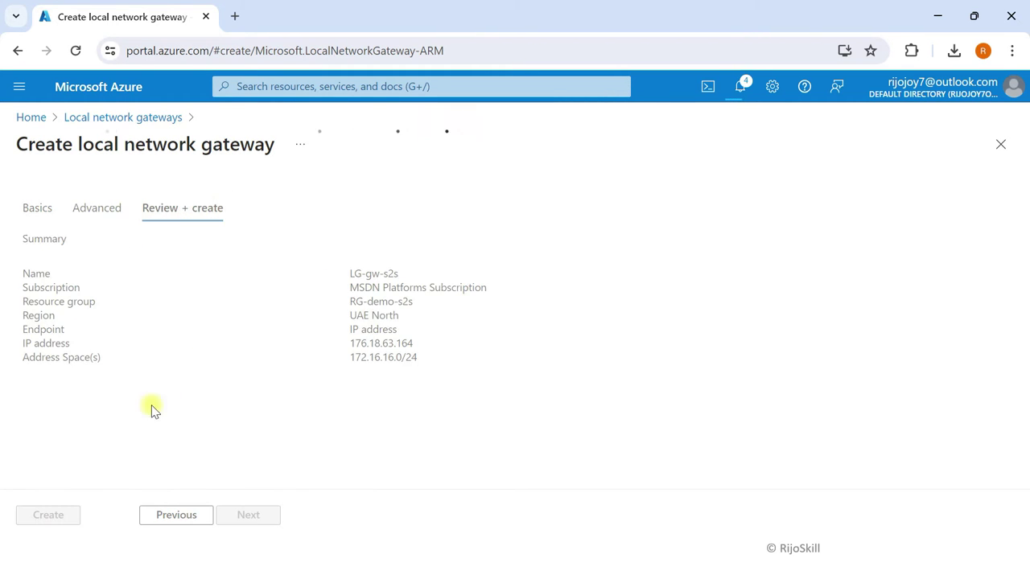
{"action": "left_click", "coordinate": [40, 519]}
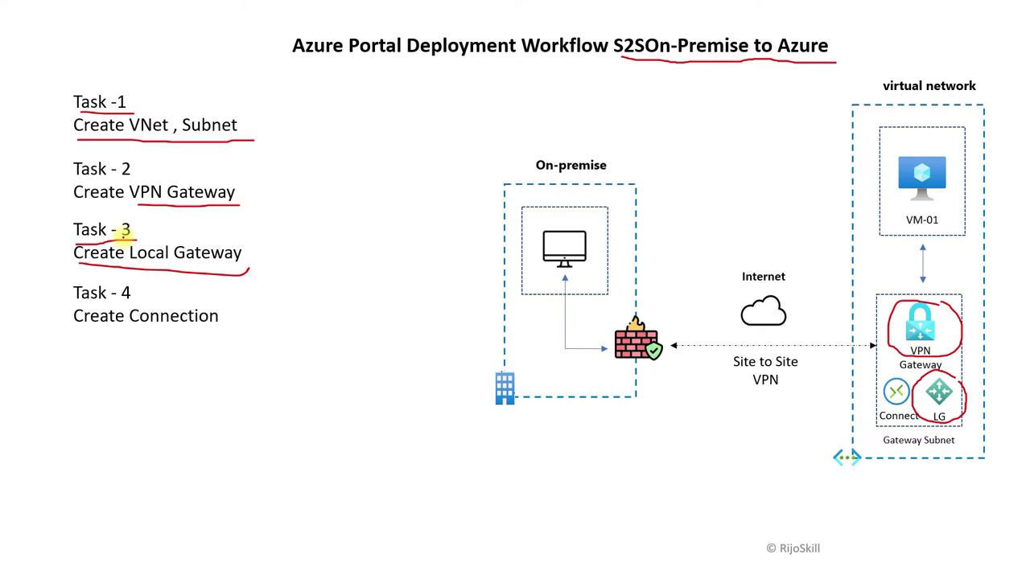
Step: Draw a red underline beneath 'Create Connection' on the workflow slide
{"action": "left_click_drag", "start_coordinate": [80, 328], "coordinate": [206, 327]}
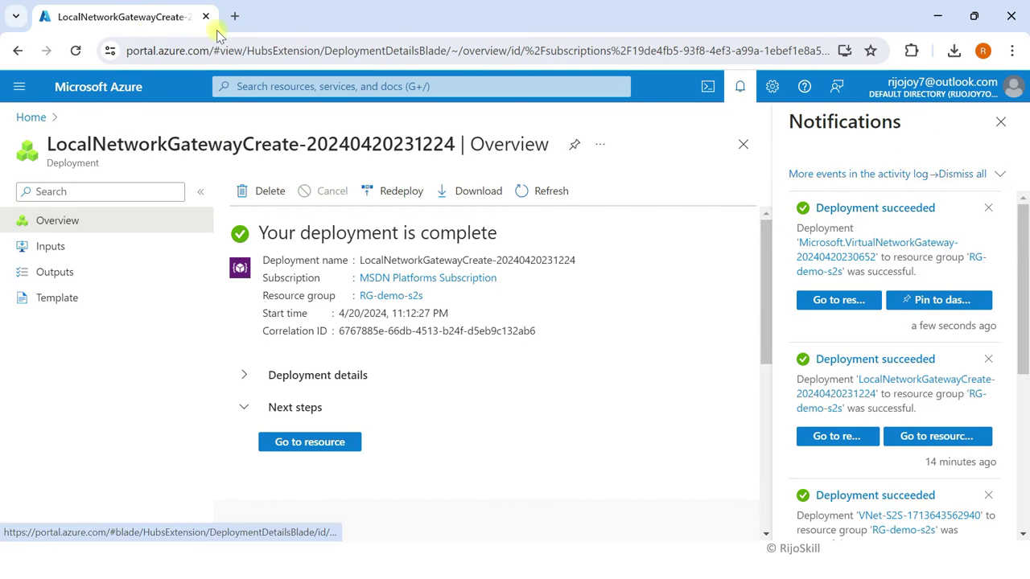
Step: Go from Home through RG-demo-s2s to GW-s2s Connections and add a new connection
{"action": "left_click", "coordinate": [113, 85]}
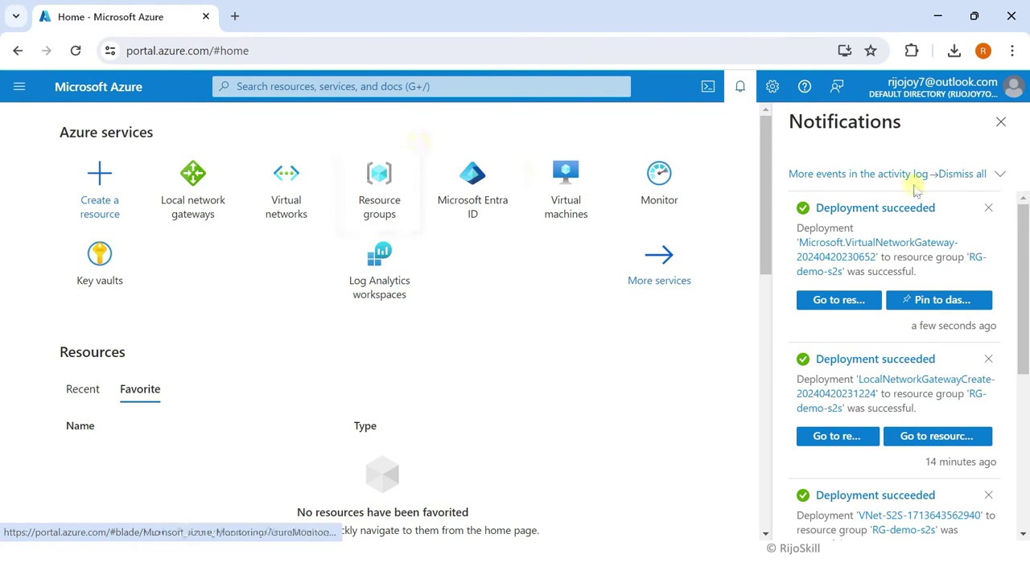
{"action": "left_click", "coordinate": [1001, 122]}
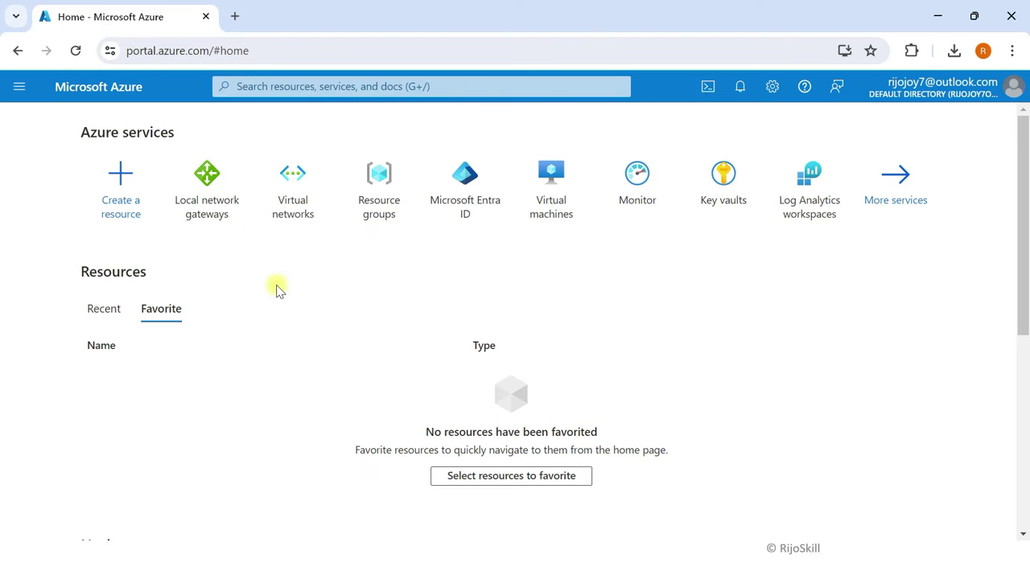
{"action": "left_click", "coordinate": [379, 202]}
{"action": "left_click", "coordinate": [115, 375]}
{"action": "left_click", "coordinate": [223, 144]}
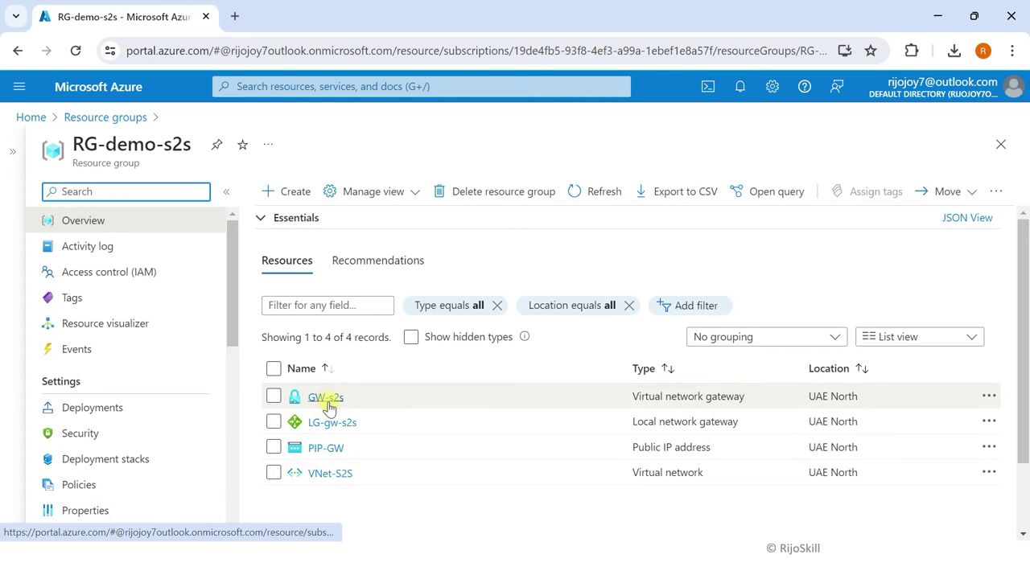
{"action": "left_click", "coordinate": [326, 398]}
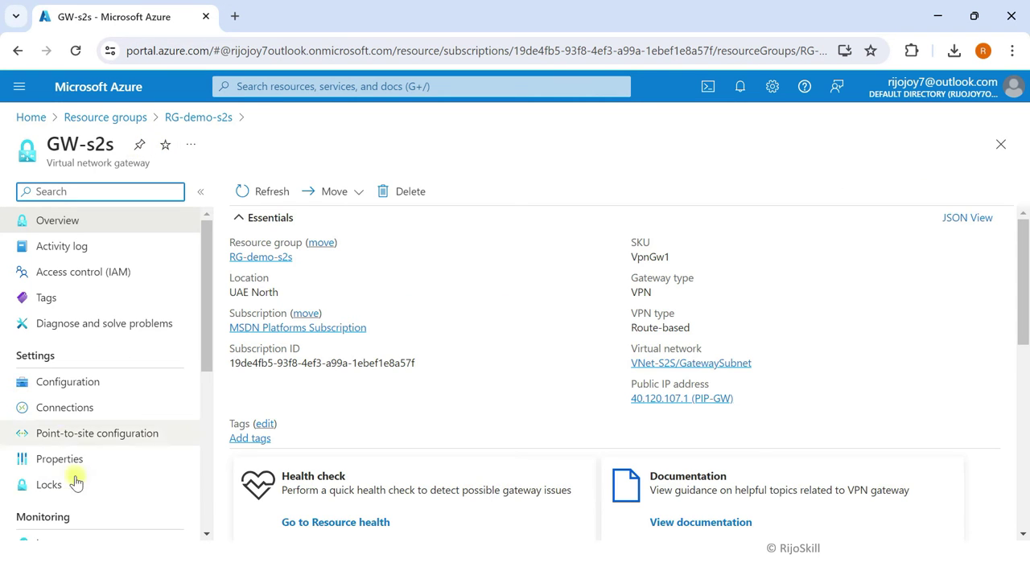
{"action": "left_click", "coordinate": [78, 410]}
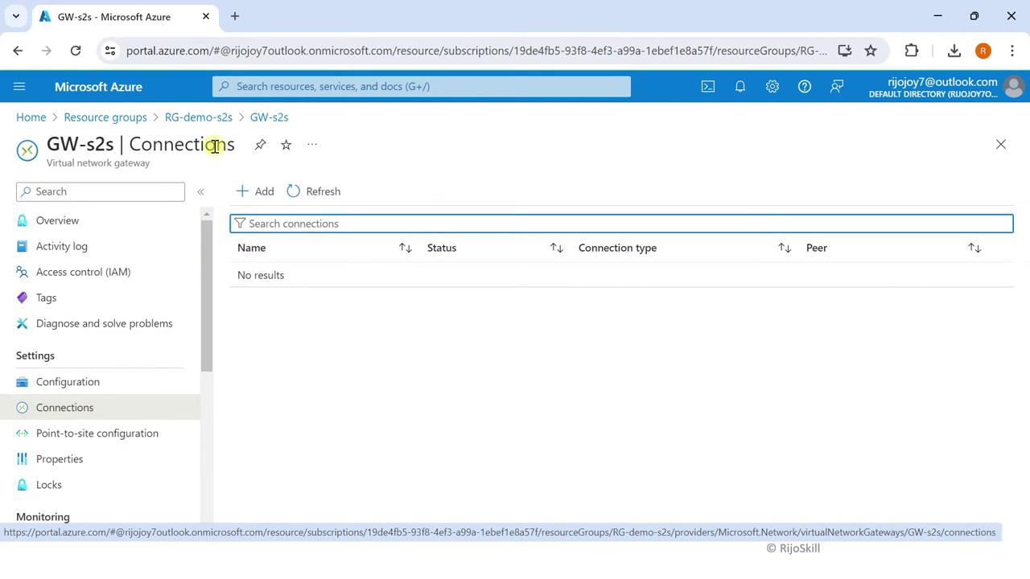
{"action": "left_click", "coordinate": [262, 191]}
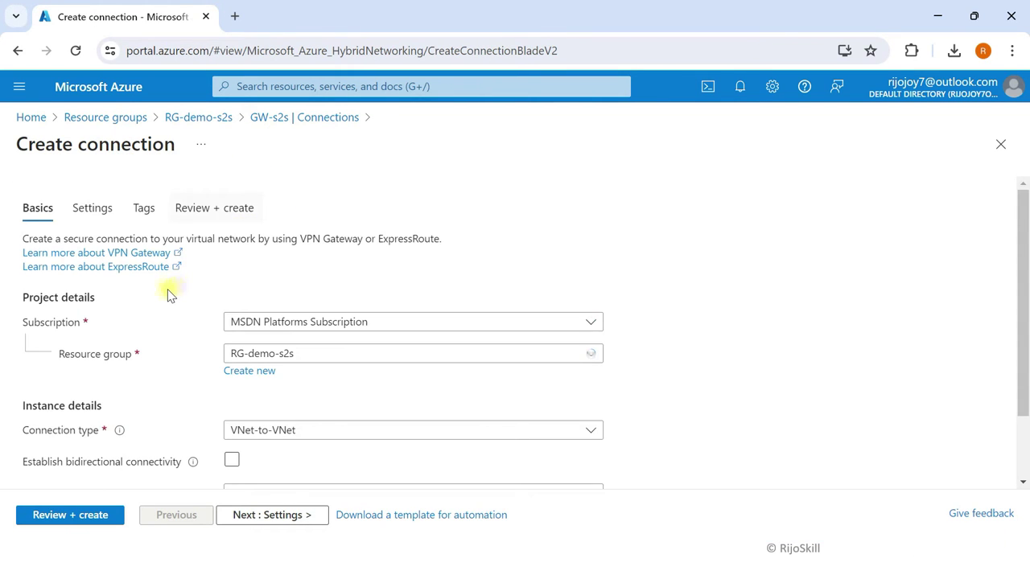
Step: Set connection type to Site-to-site (IPsec), name it Conect-s2s, and continue to Settings
{"action": "scroll", "coordinate": [167, 294], "scroll_direction": "down", "scroll_amount": 2}
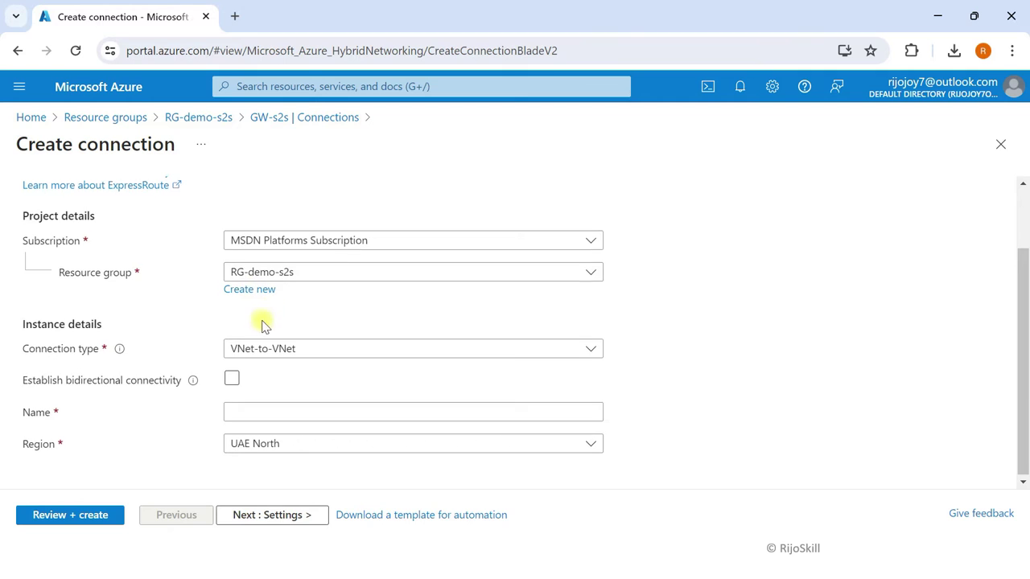
{"action": "left_click", "coordinate": [273, 347]}
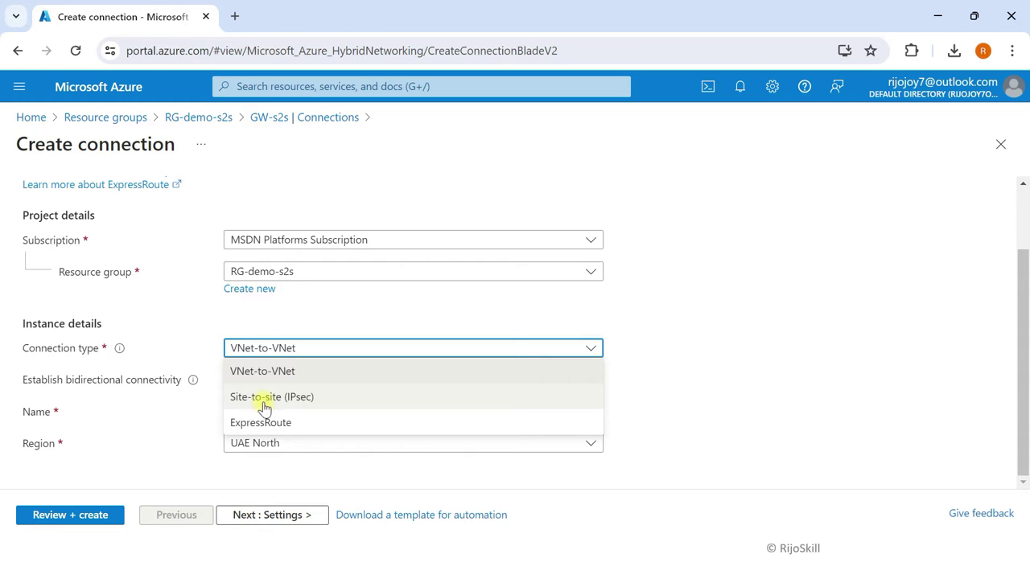
{"action": "left_click", "coordinate": [273, 402]}
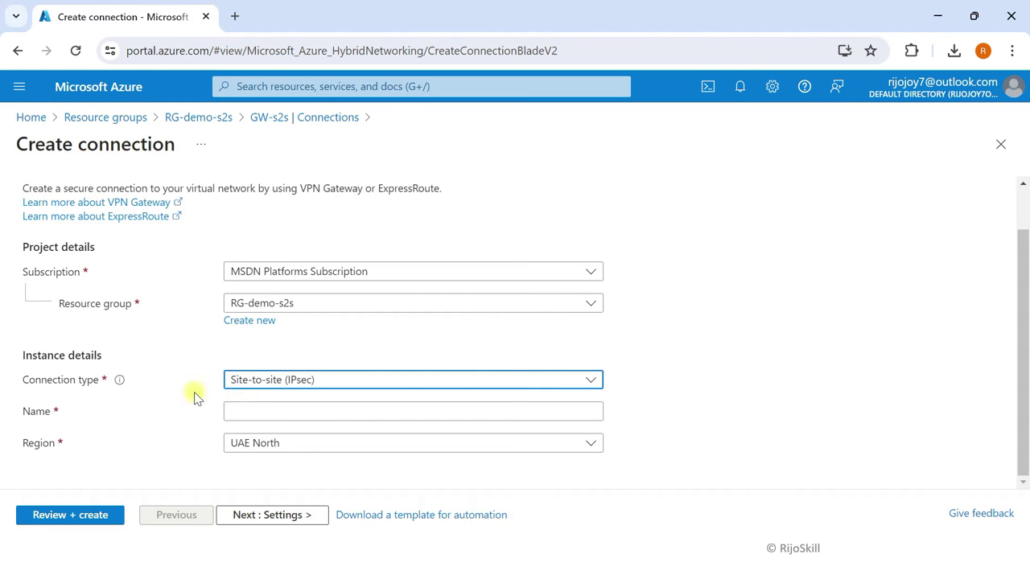
{"action": "left_click", "coordinate": [244, 415]}
{"action": "type", "text": "C"}
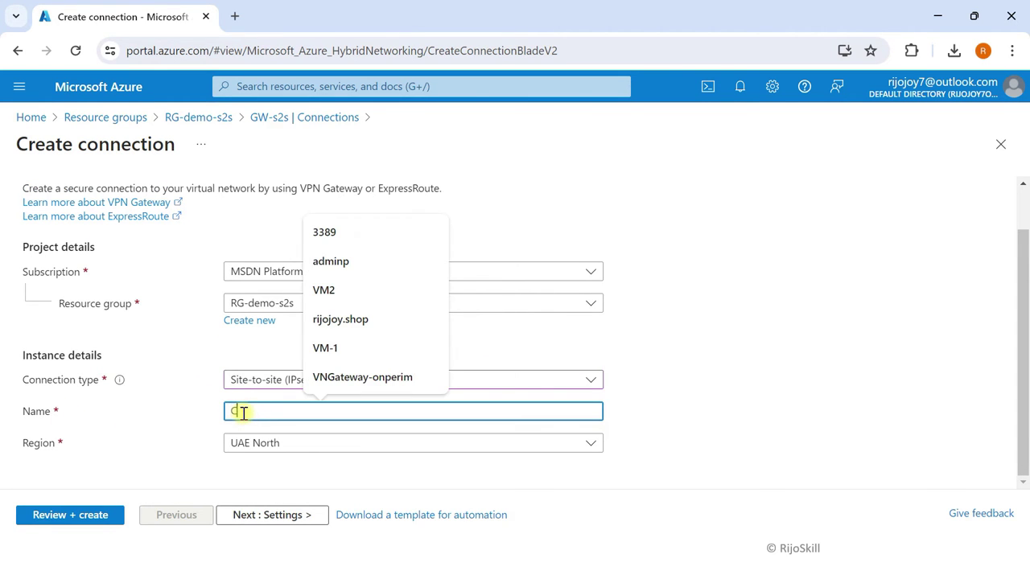
{"action": "type", "text": "onect-s2s"}
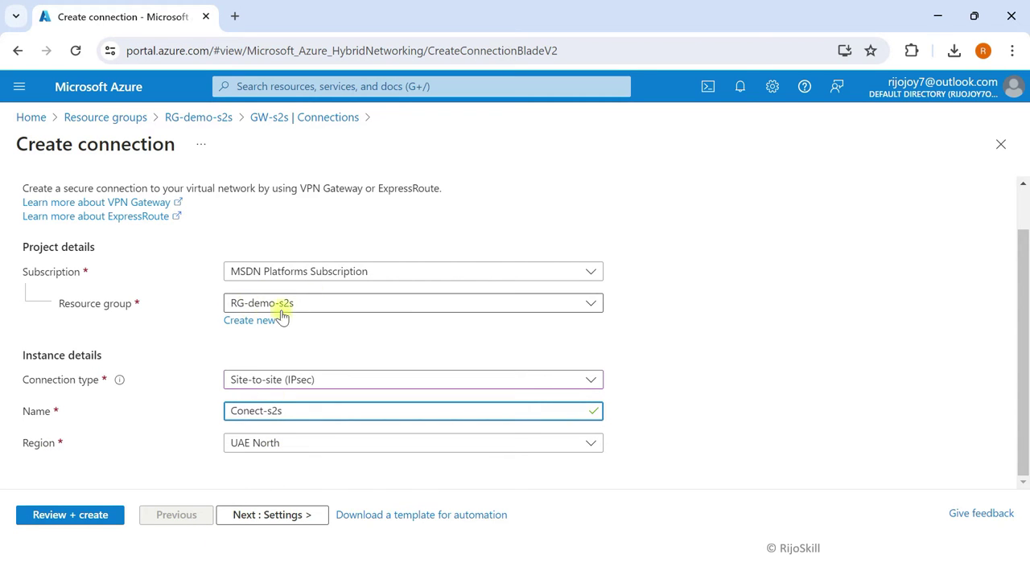
{"action": "left_click", "coordinate": [254, 522]}
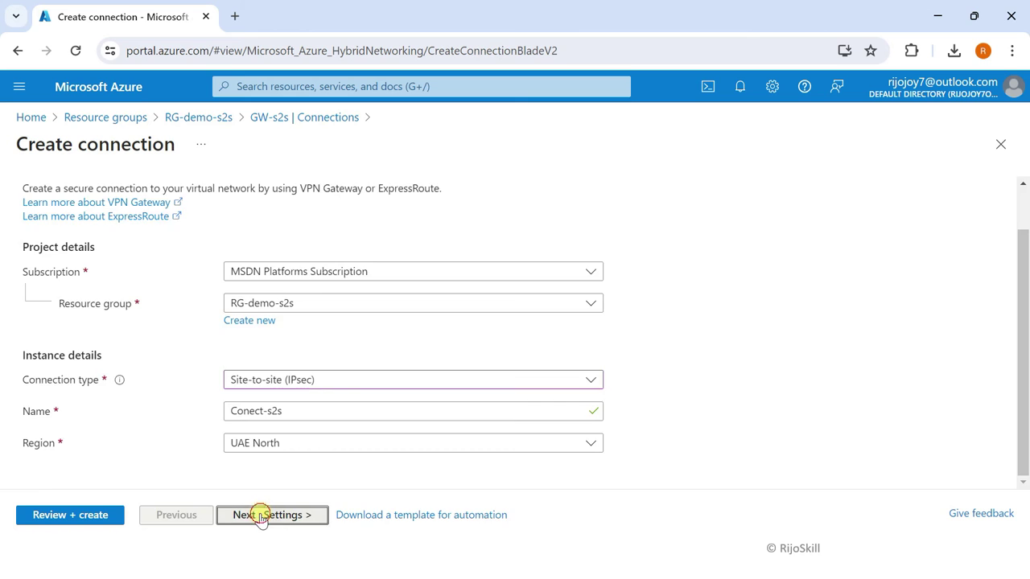
{"action": "scroll", "coordinate": [149, 244], "scroll_direction": "down", "scroll_amount": 1}
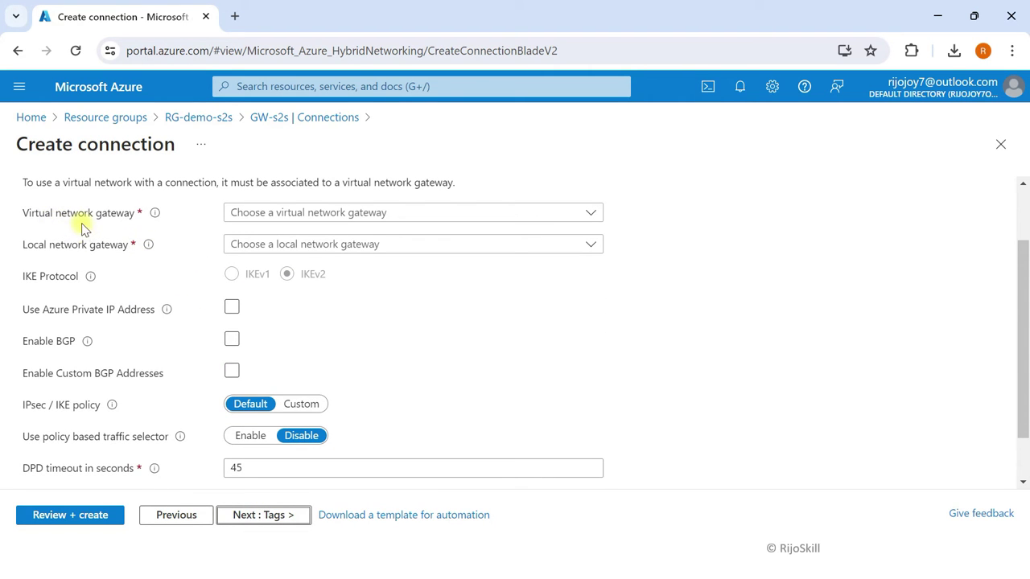
Step: Select GW-s2s as the virtual network gateway and LG-gw-s2s as the local network gateway
{"action": "left_click", "coordinate": [326, 213]}
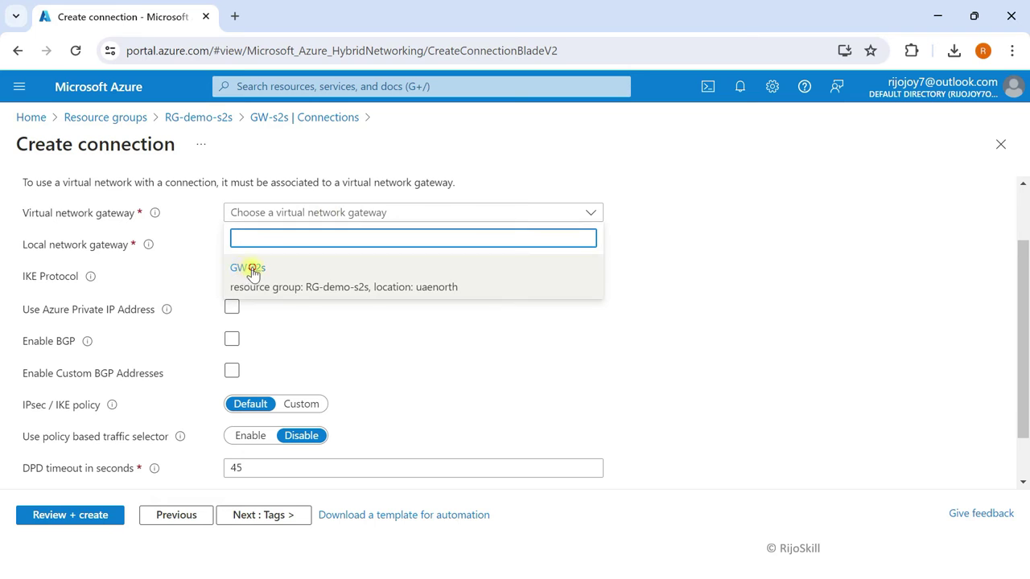
{"action": "left_click", "coordinate": [244, 269]}
{"action": "left_click", "coordinate": [241, 247]}
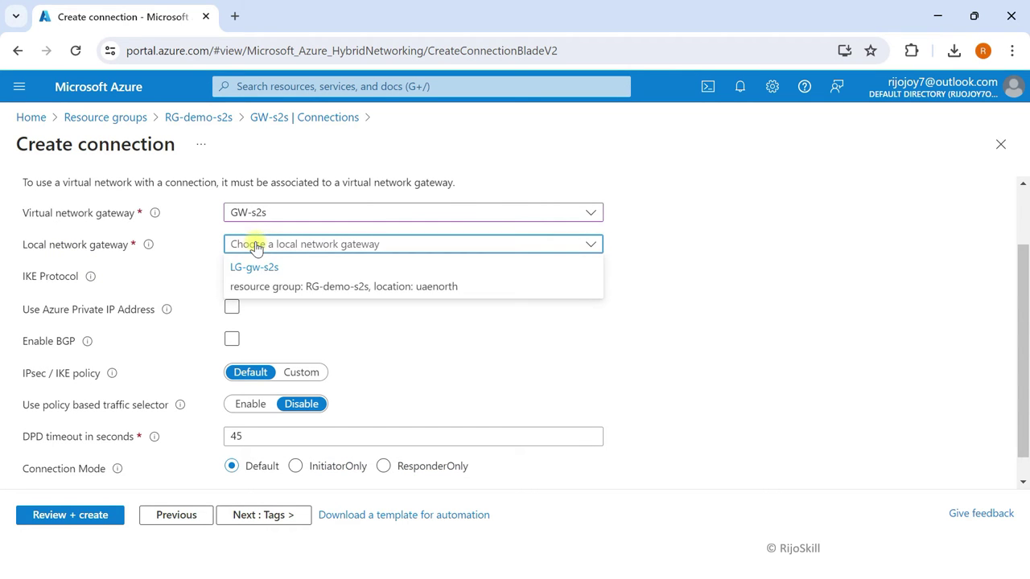
{"action": "left_click", "coordinate": [256, 267]}
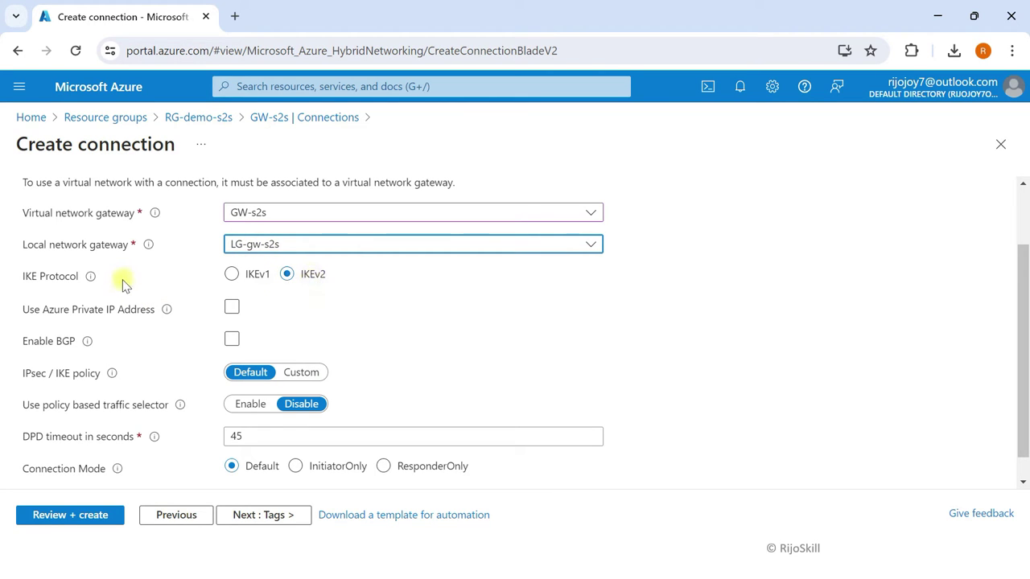
Step: Pass through Tags and Review + create validation, then create the connection
{"action": "scroll", "coordinate": [314, 303], "scroll_direction": "down", "scroll_amount": 1}
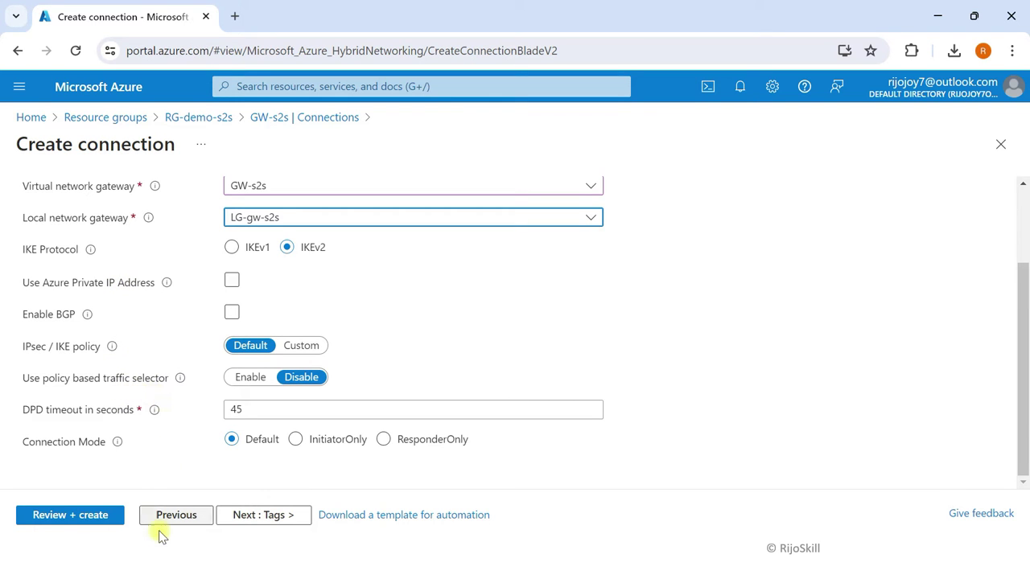
{"action": "left_click", "coordinate": [263, 521]}
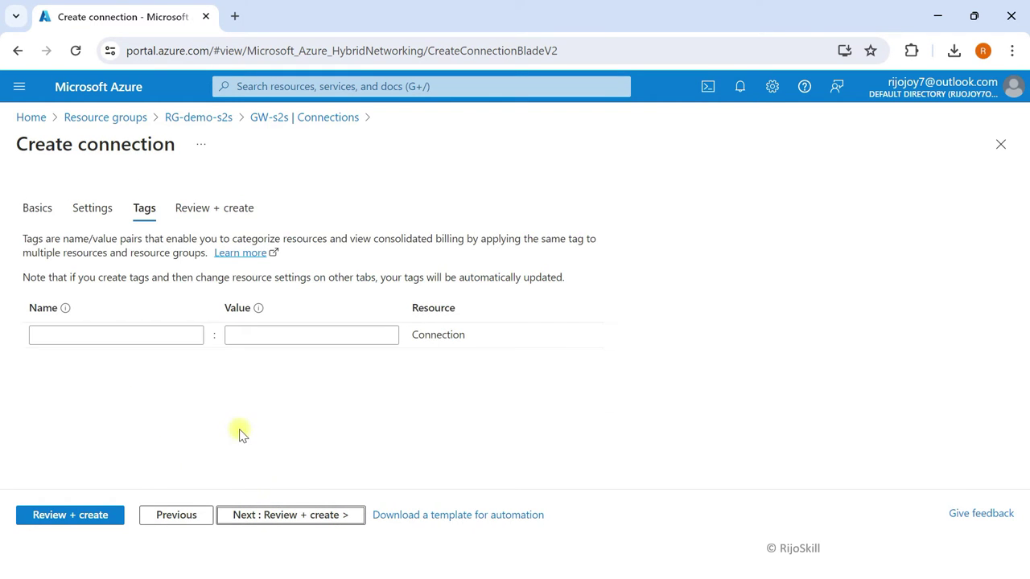
{"action": "left_click", "coordinate": [317, 519]}
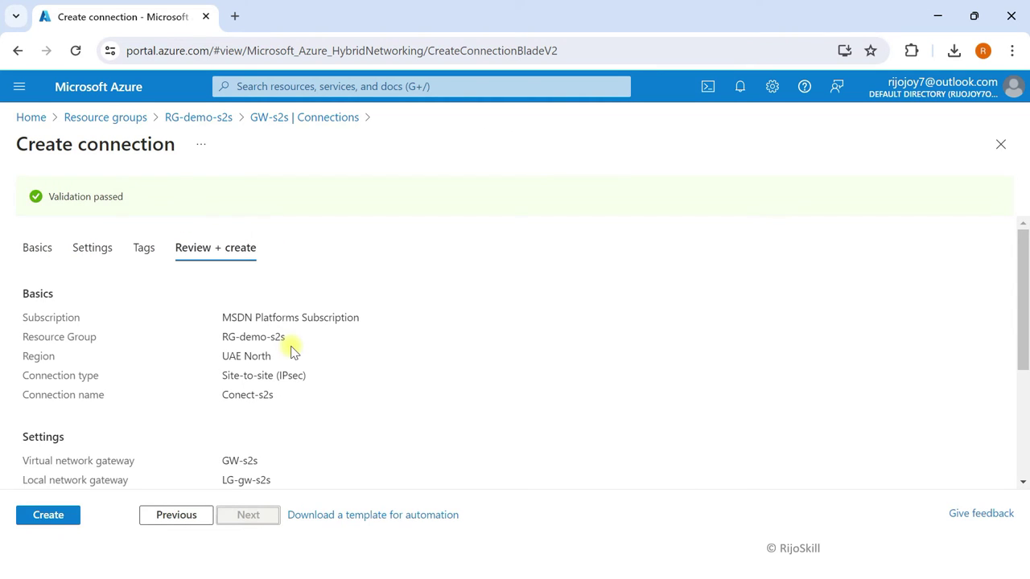
{"action": "left_click", "coordinate": [44, 518]}
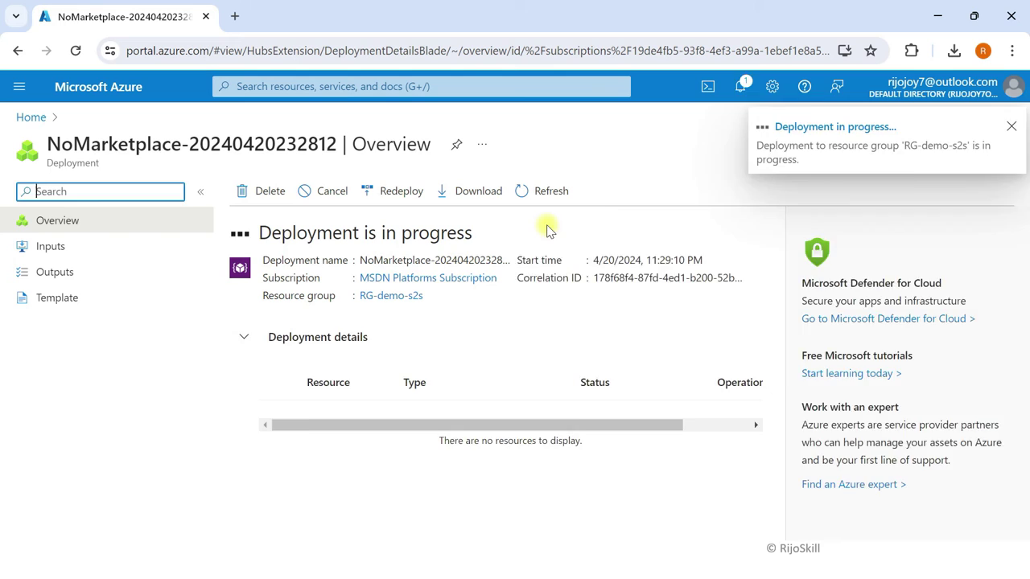
Step: Check the notifications to confirm the connection deployment succeeded
{"action": "left_click", "coordinate": [741, 89]}
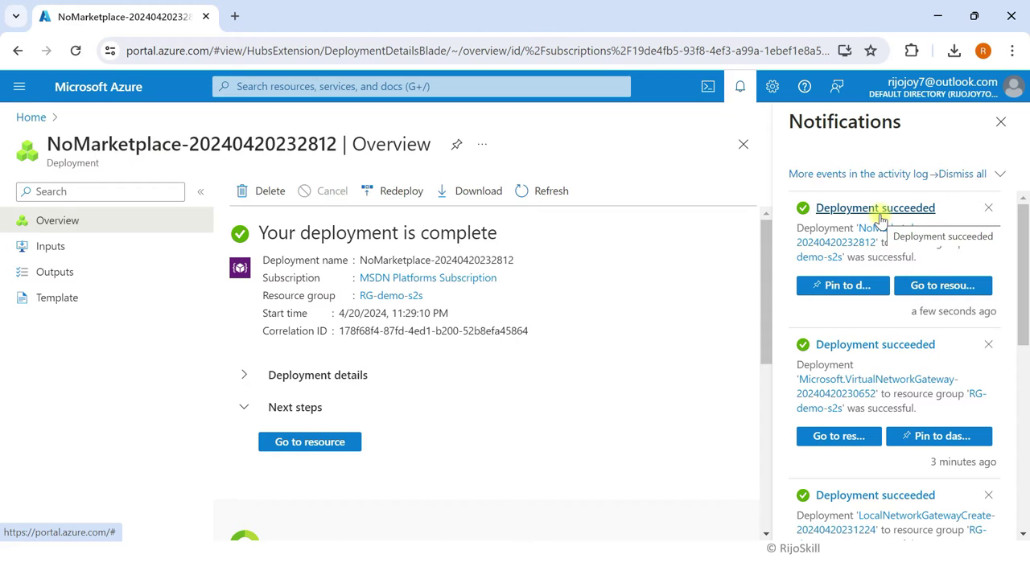
{"action": "left_click", "coordinate": [340, 86]}
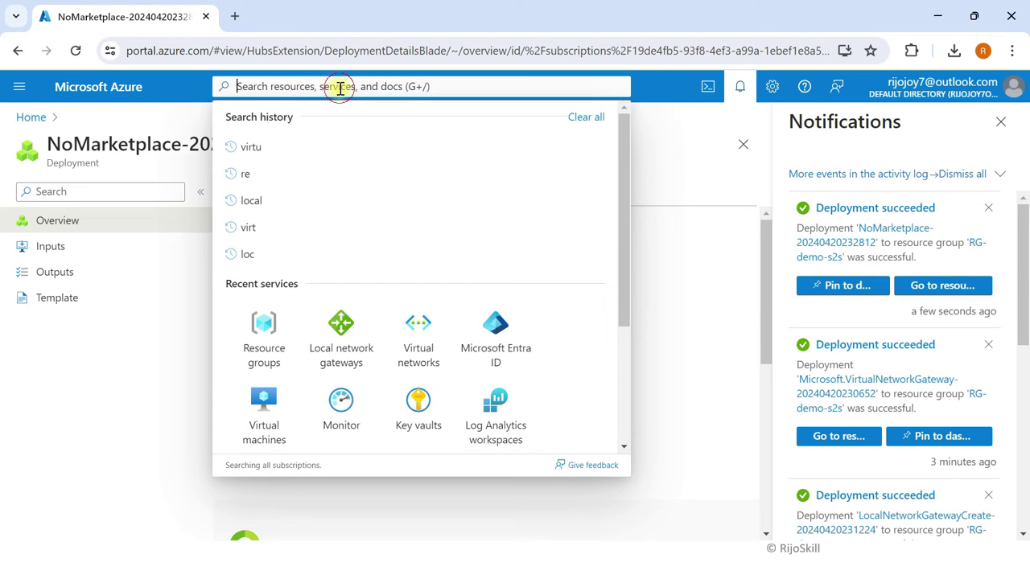
Step: Search 'con', open Connections, and show the Conect-s2s overview with the list pane collapsed
{"action": "type", "text": "con"}
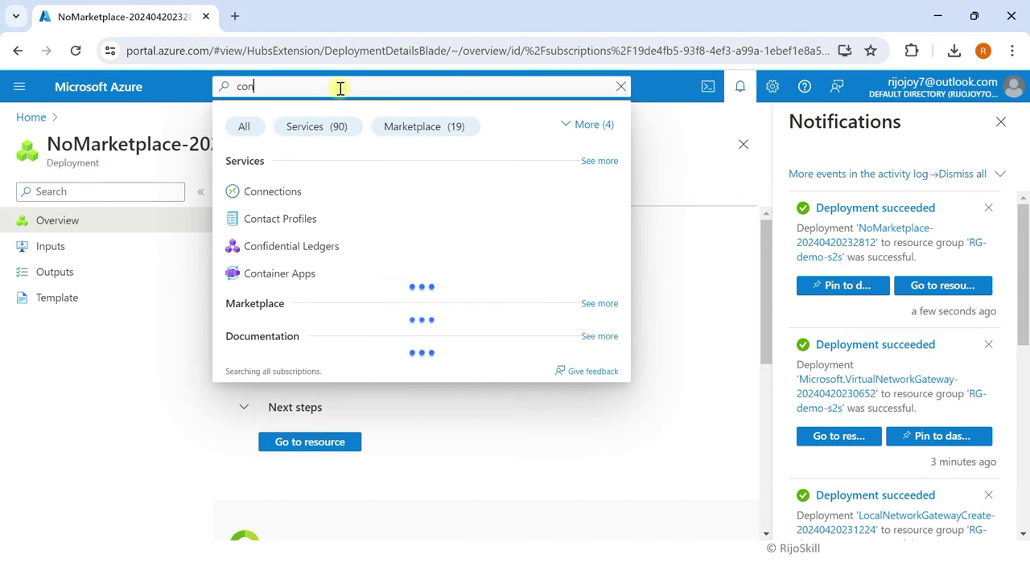
{"action": "left_click", "coordinate": [290, 192]}
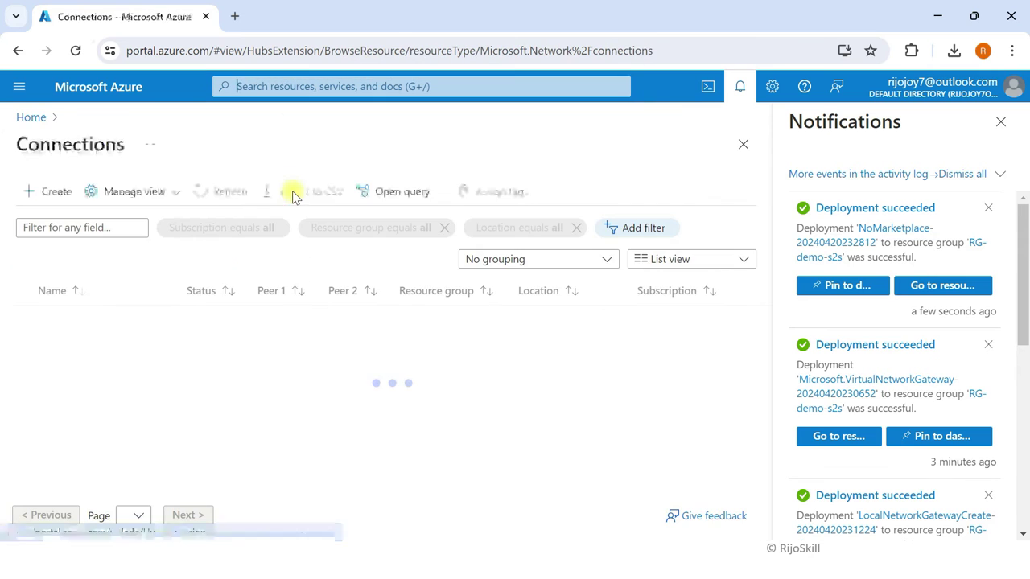
{"action": "left_click", "coordinate": [1000, 122]}
{"action": "left_click", "coordinate": [83, 321]}
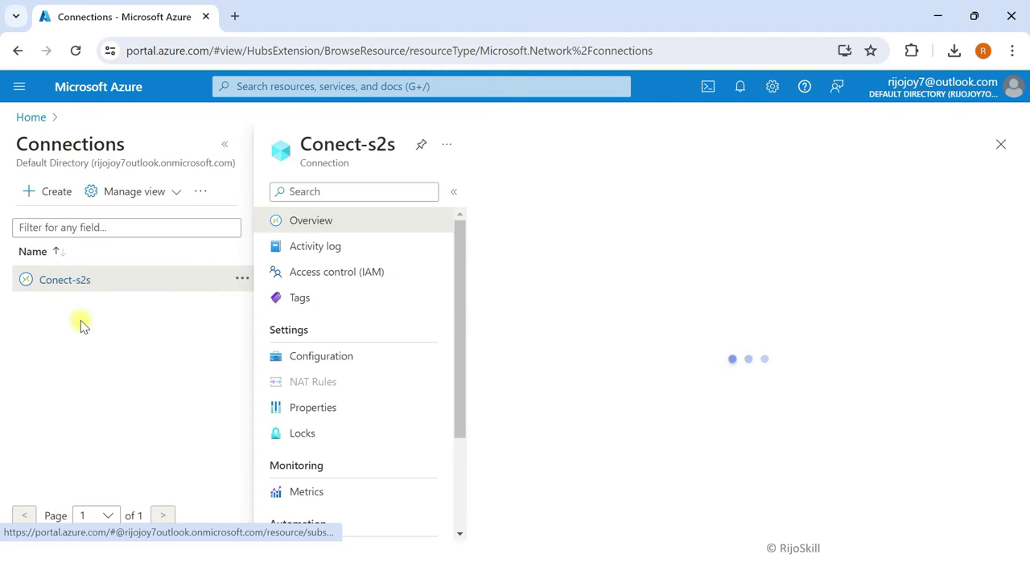
{"action": "left_click", "coordinate": [224, 144]}
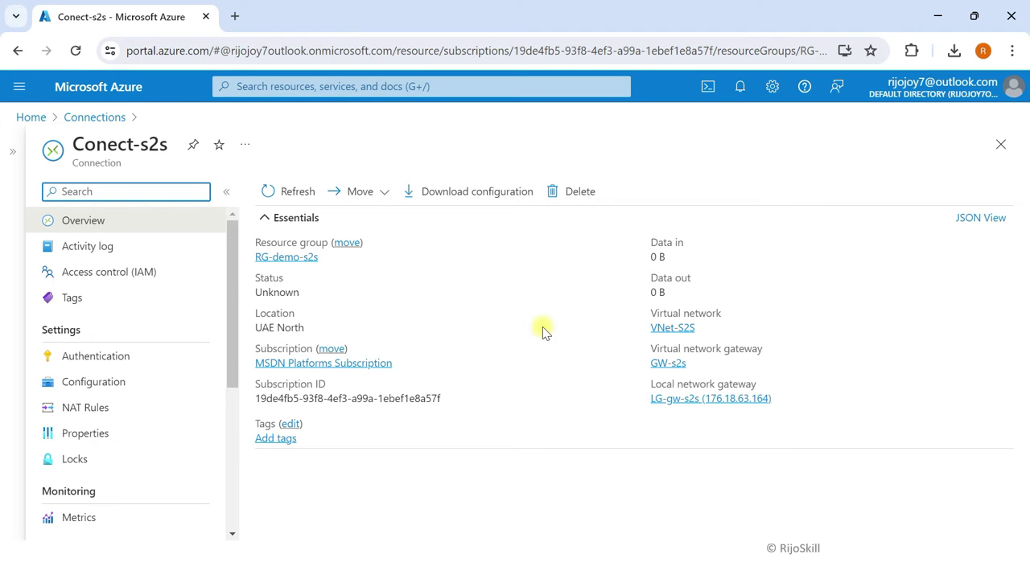
Step: Reveal Task - 4, Configure site-to-site VPN Sophos Firewall on-premise, and underline it in red ink
{"action": "key", "text": "super+Tab"}
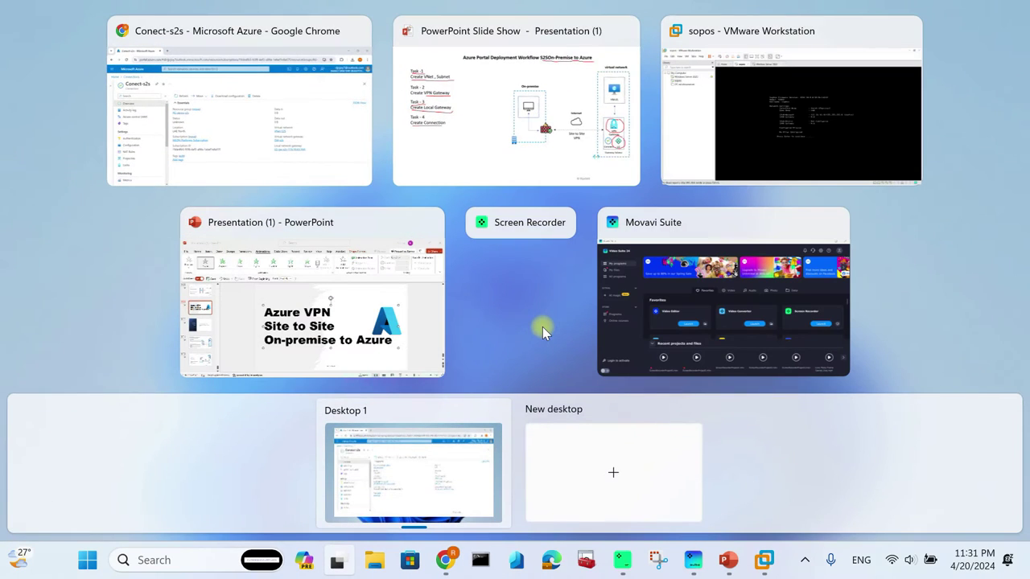
{"action": "left_click", "coordinate": [509, 139]}
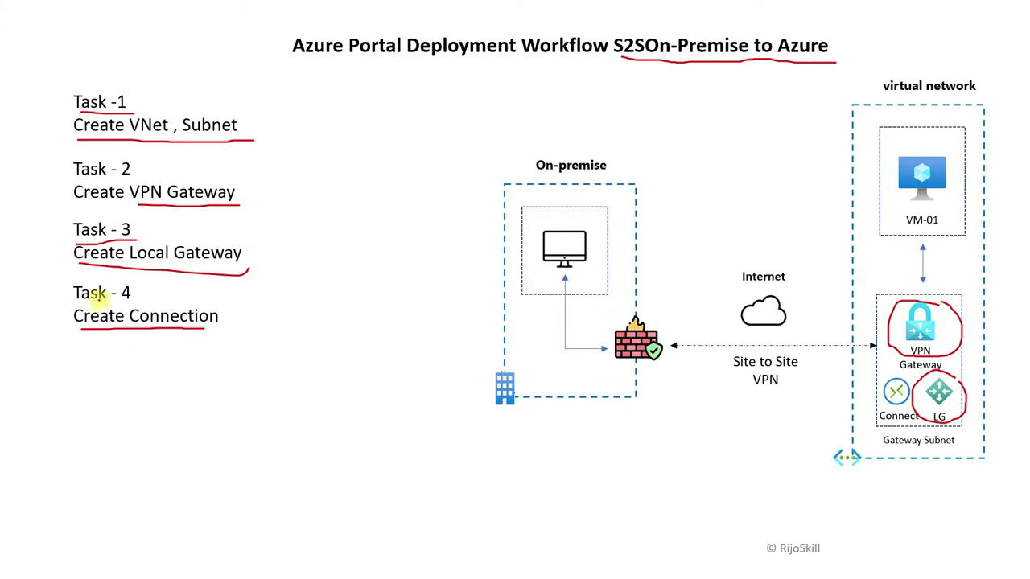
{"action": "left_click_drag", "start_coordinate": [138, 295], "coordinate": [164, 292]}
{"action": "key", "text": "Right"}
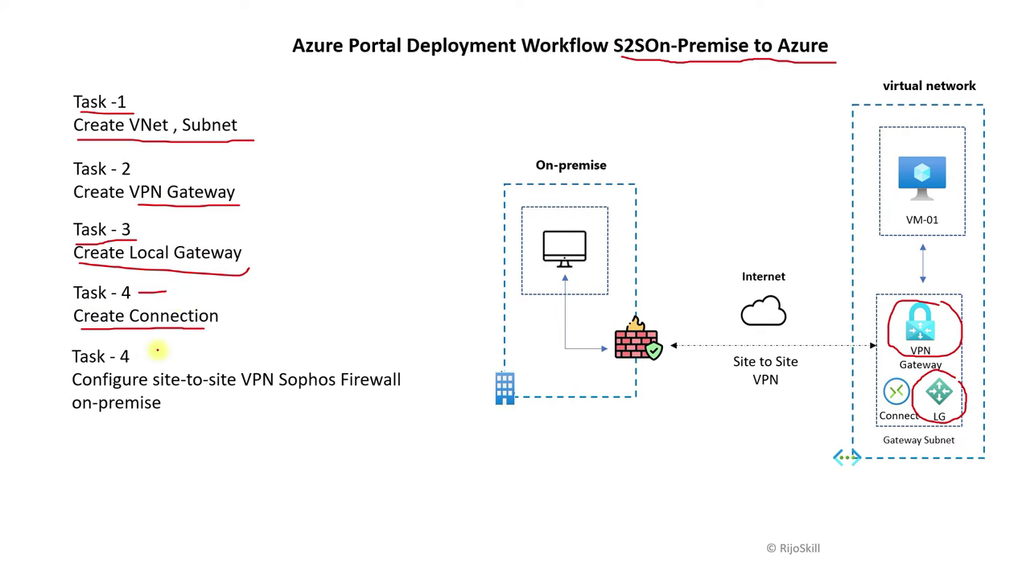
{"action": "left_click_drag", "start_coordinate": [249, 389], "coordinate": [387, 390]}
{"action": "left_click_drag", "start_coordinate": [89, 419], "coordinate": [129, 419]}
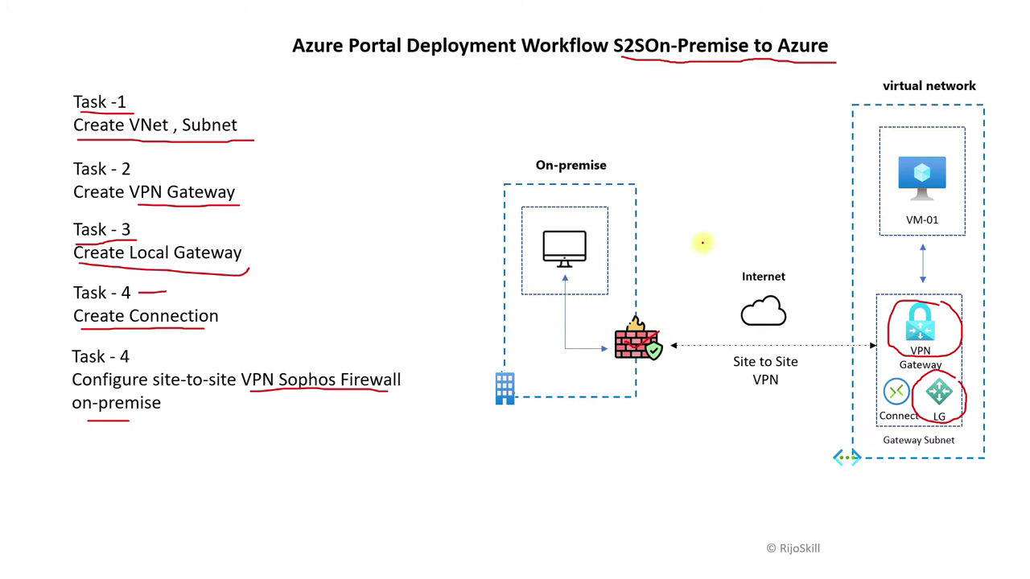
{"action": "key", "text": "super+Tab"}
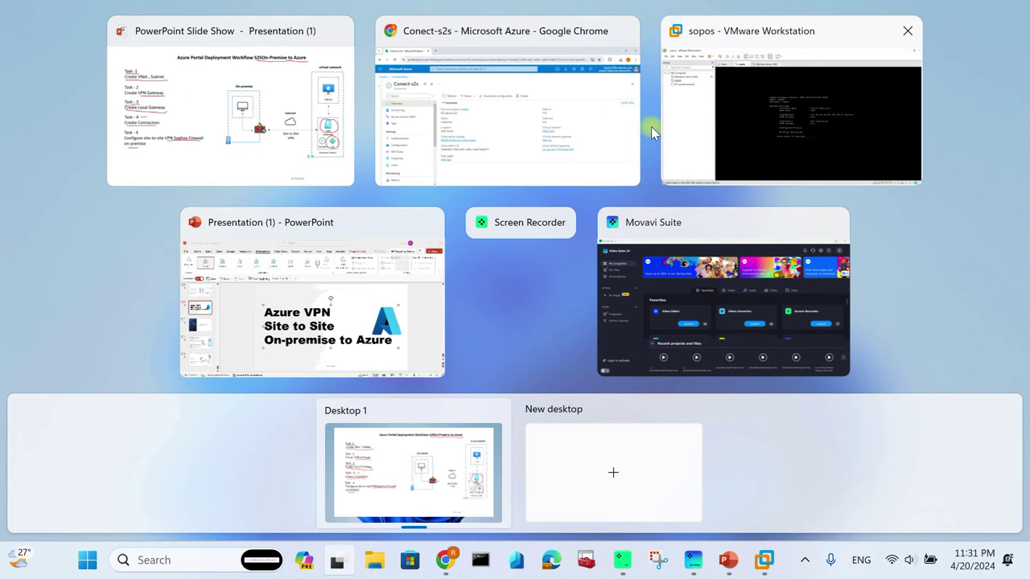
Step: Switch to the Windows Server 2022 virtual machine and unlock it to sign in
{"action": "left_click", "coordinate": [729, 138]}
{"action": "left_click", "coordinate": [425, 66]}
{"action": "left_click", "coordinate": [455, 166]}
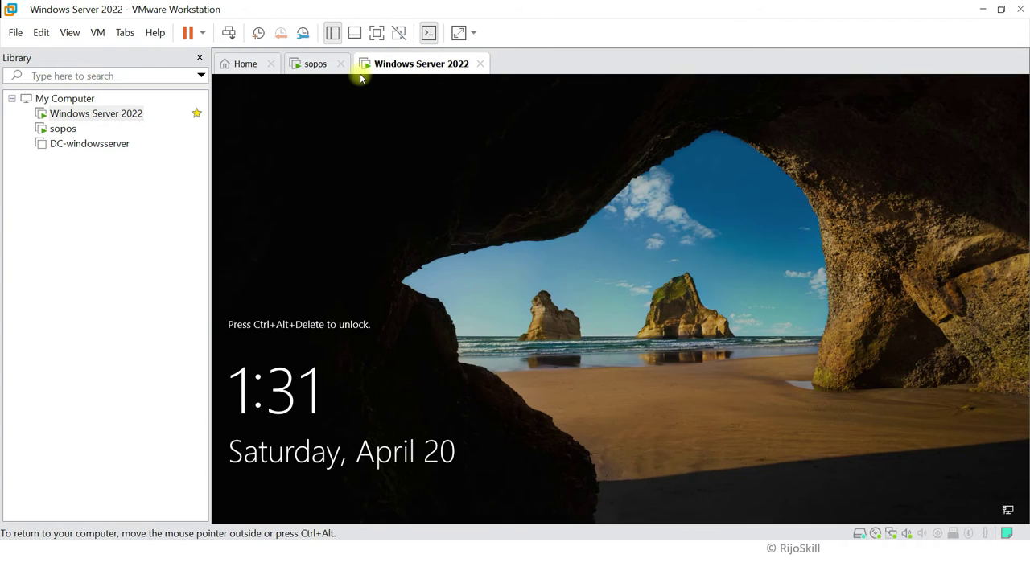
{"action": "left_click", "coordinate": [98, 33]}
{"action": "left_click", "coordinate": [140, 114]}
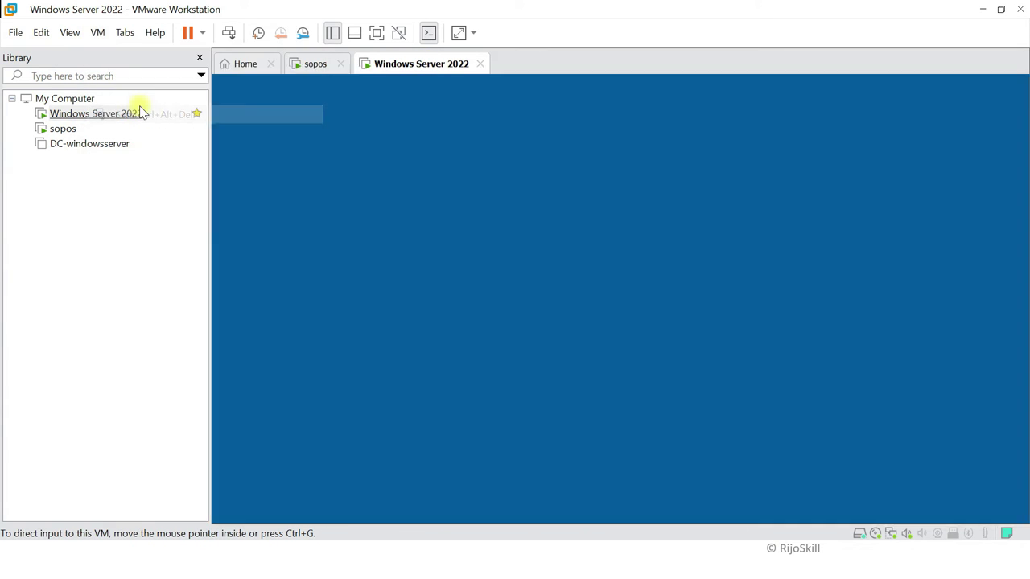
{"action": "left_click", "coordinate": [559, 351]}
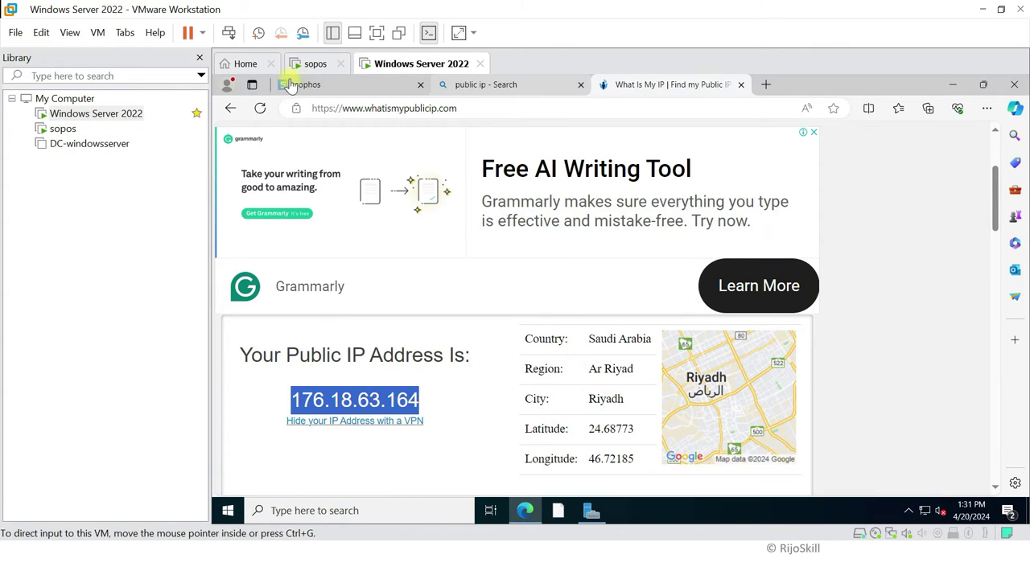
Step: In the Sophos console, check the Network interfaces list, then return to Site-to-site VPN
{"action": "left_click", "coordinate": [314, 87]}
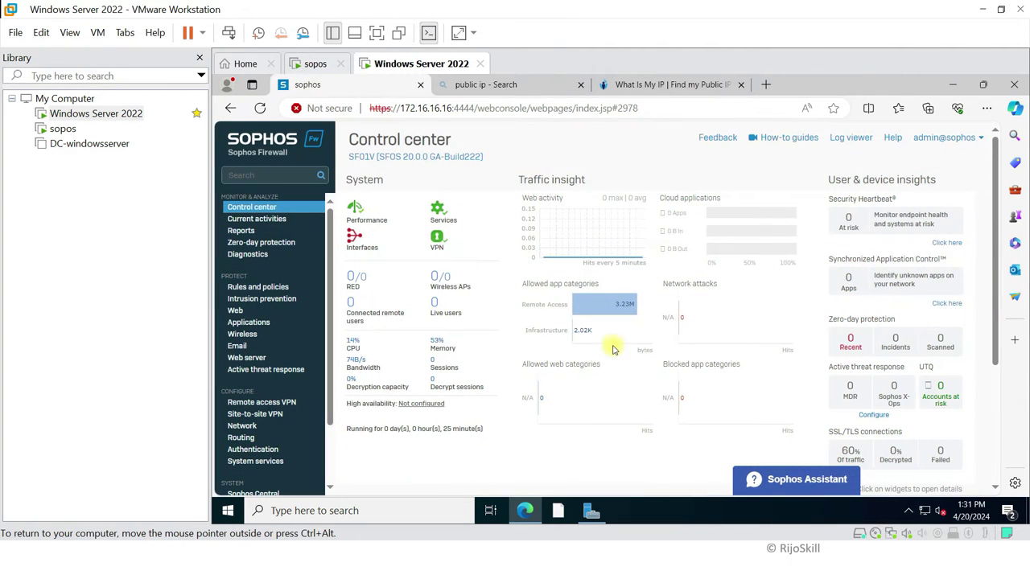
{"action": "scroll", "coordinate": [478, 322], "scroll_direction": "down", "scroll_amount": 2}
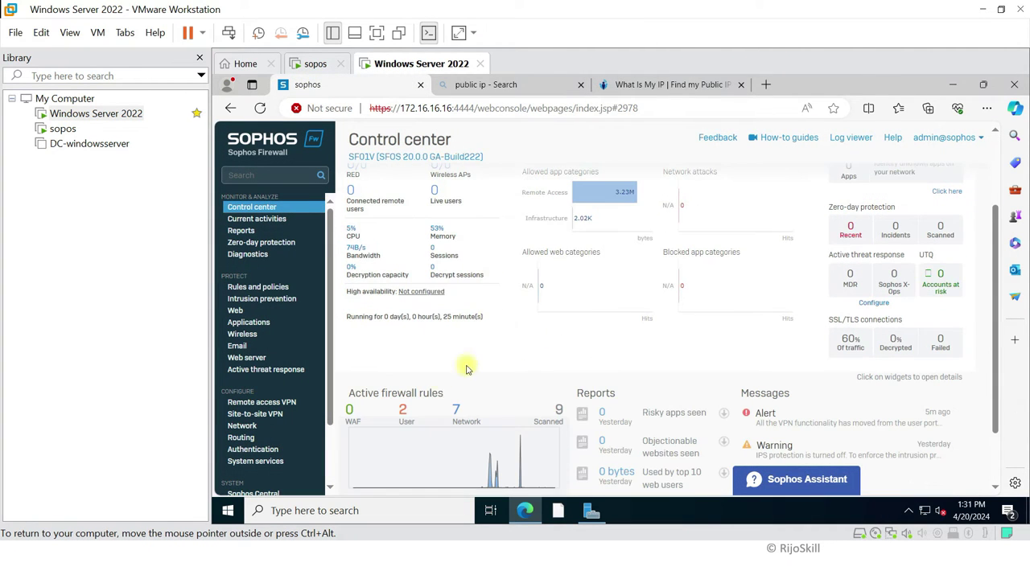
{"action": "left_click", "coordinate": [264, 419]}
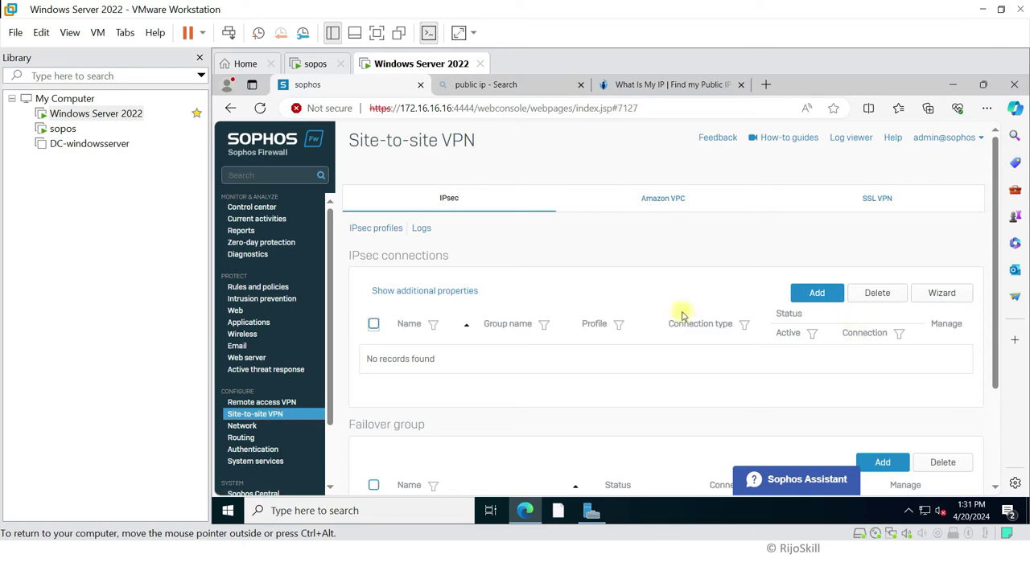
{"action": "scroll", "coordinate": [490, 315], "scroll_direction": "down", "scroll_amount": 1}
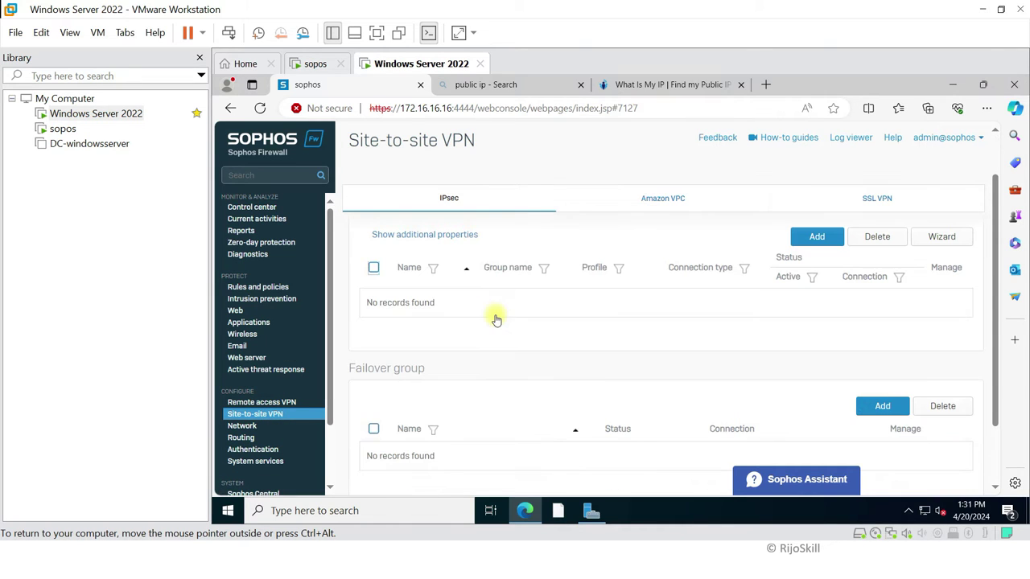
{"action": "left_click", "coordinate": [241, 428]}
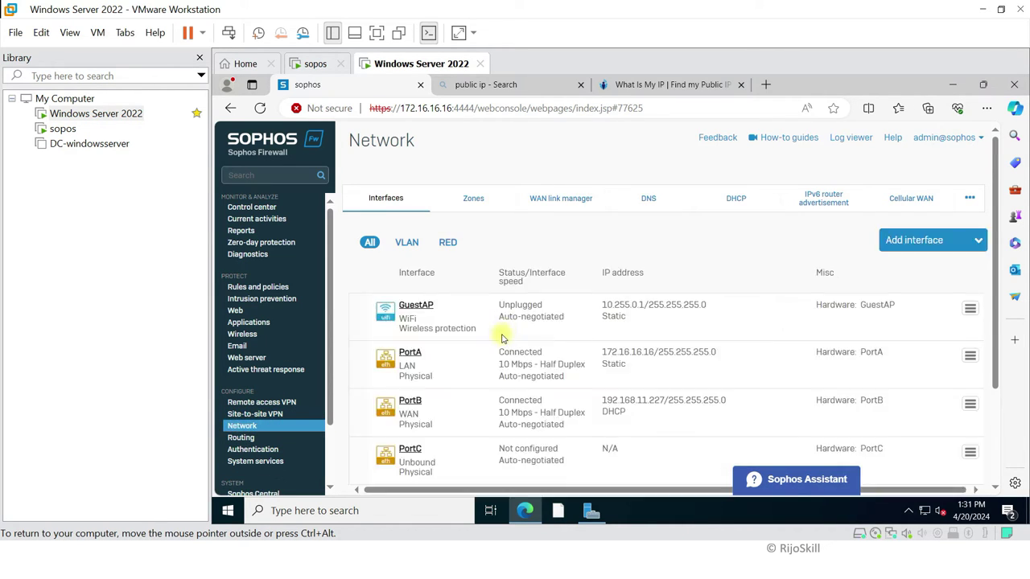
{"action": "scroll", "coordinate": [512, 299], "scroll_direction": "down", "scroll_amount": 1}
{"action": "scroll", "coordinate": [482, 318], "scroll_direction": "down", "scroll_amount": 1}
{"action": "scroll", "coordinate": [434, 334], "scroll_direction": "up", "scroll_amount": 2}
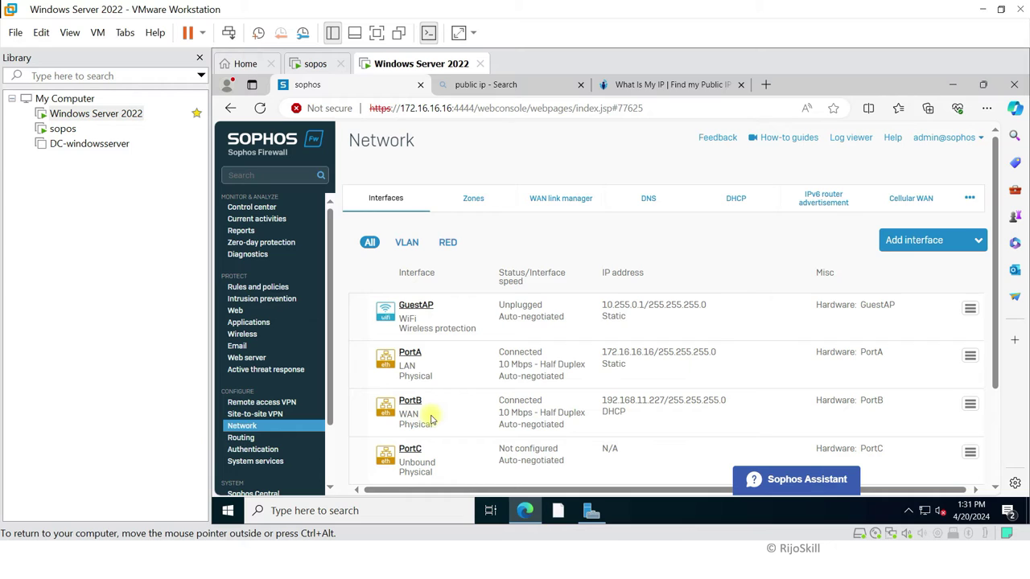
{"action": "left_click", "coordinate": [267, 414]}
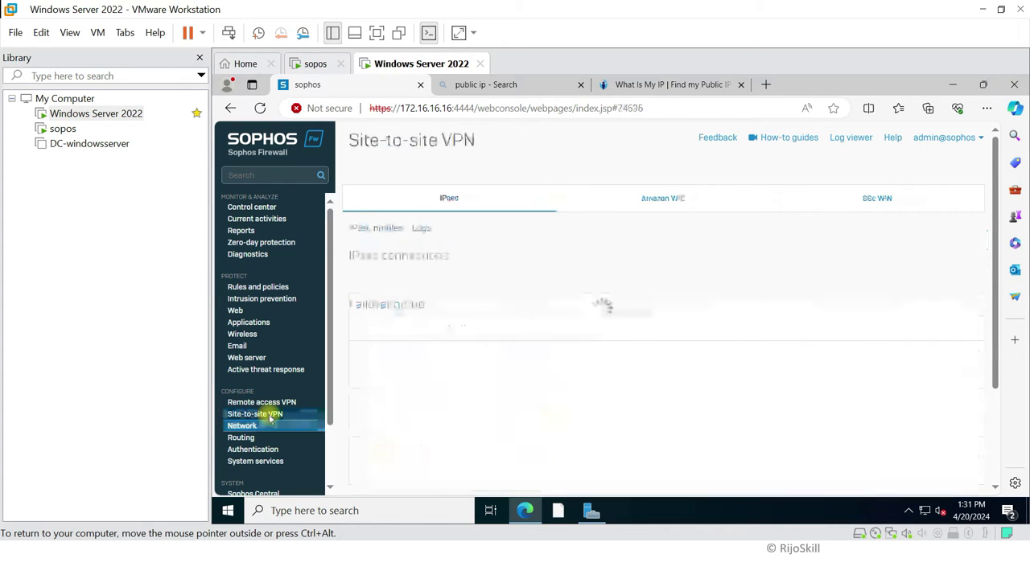
Step: Add IPsec connection s2svpnazuree as a tunnel interface that initiates the connection, activated on save
{"action": "left_click", "coordinate": [816, 294]}
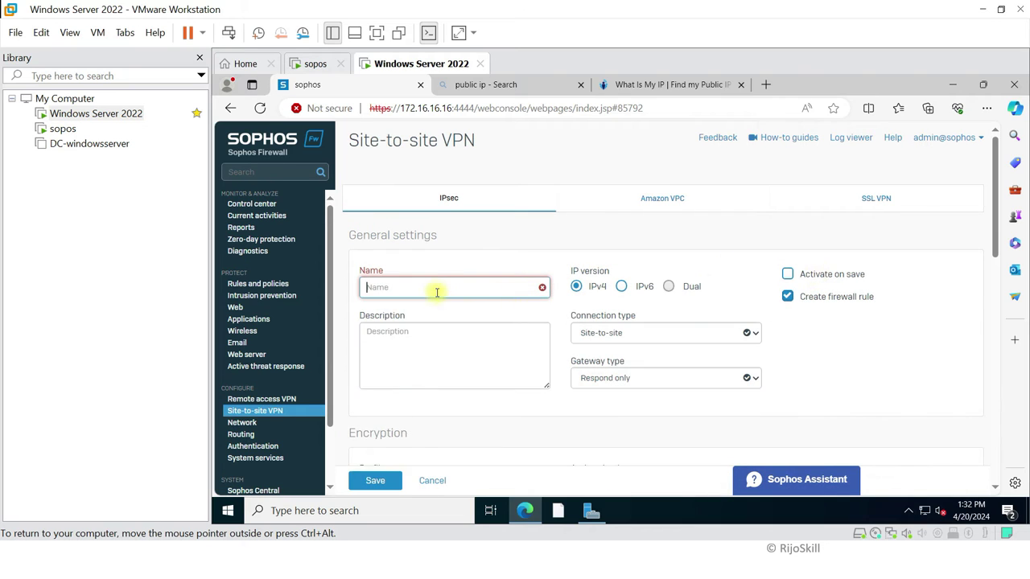
{"action": "left_click", "coordinate": [436, 289]}
{"action": "type", "text": "s2s"}
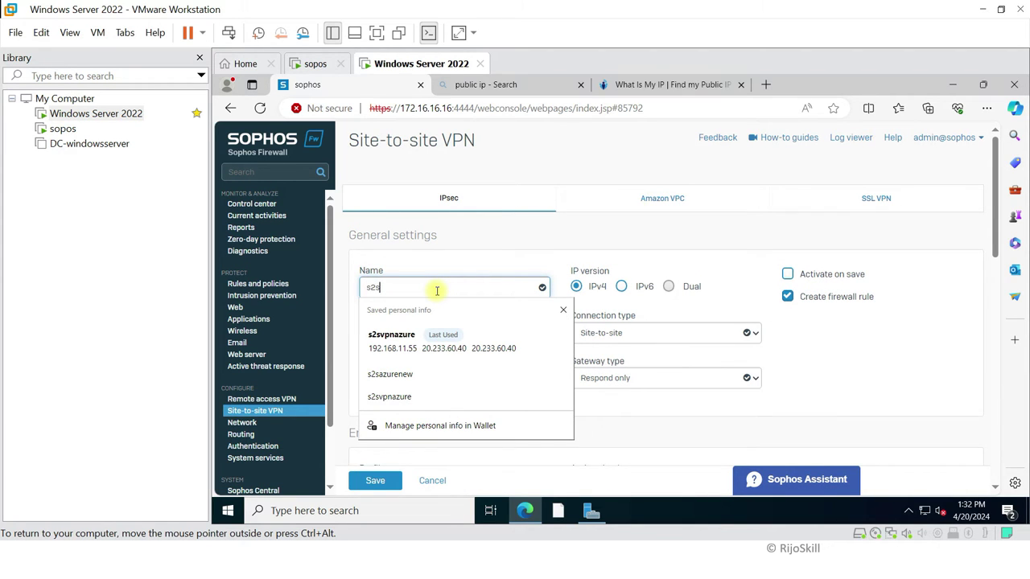
{"action": "type", "text": "vpn"}
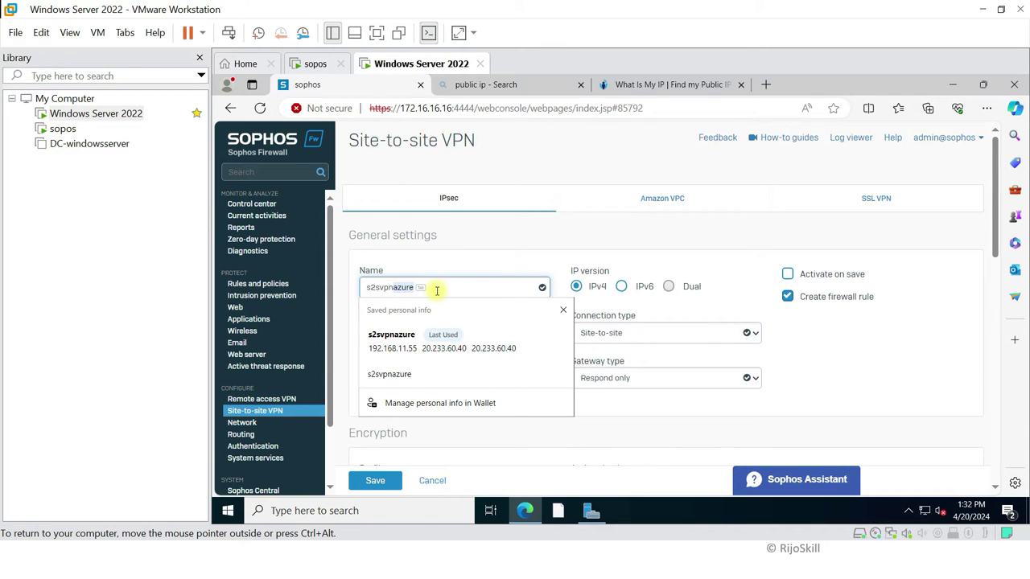
{"action": "type", "text": "azuree"}
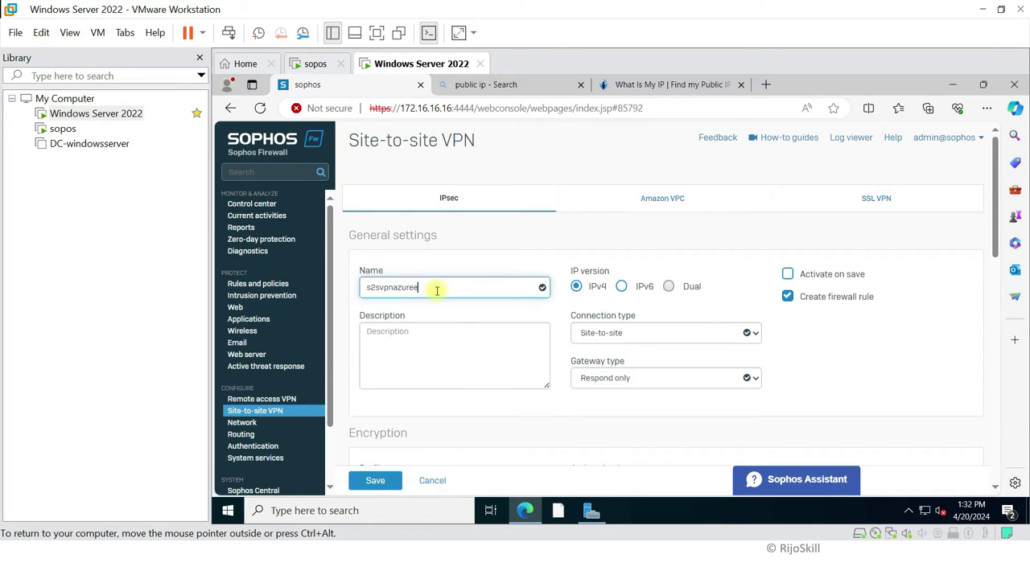
{"action": "left_click", "coordinate": [556, 325]}
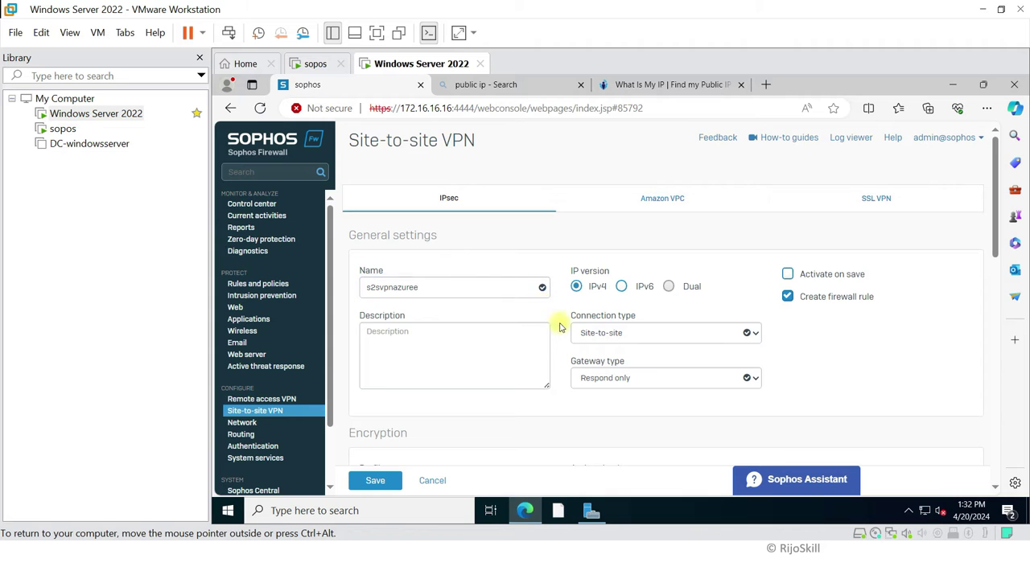
{"action": "left_click", "coordinate": [603, 337]}
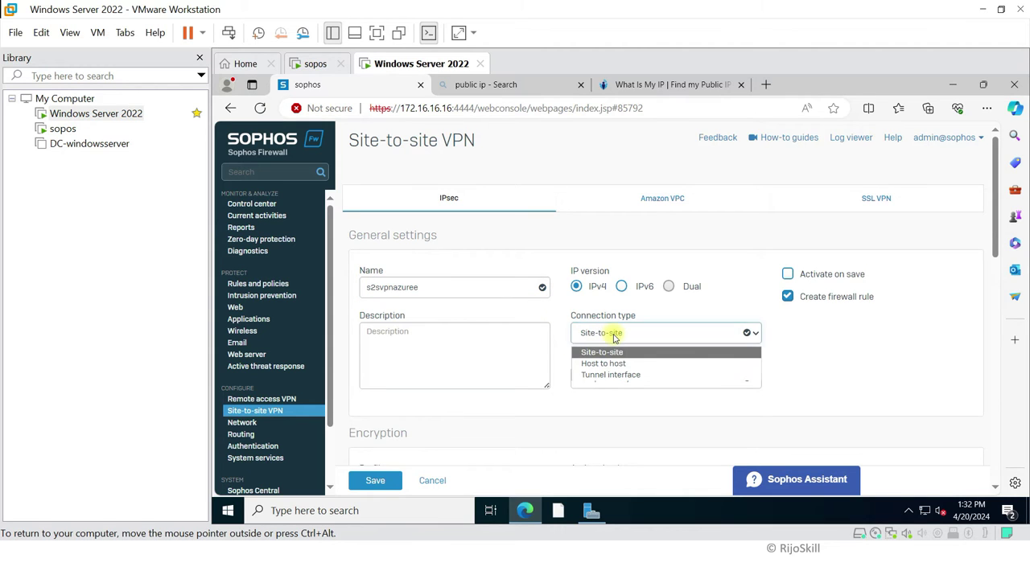
{"action": "left_click", "coordinate": [611, 376]}
{"action": "left_click", "coordinate": [642, 379]}
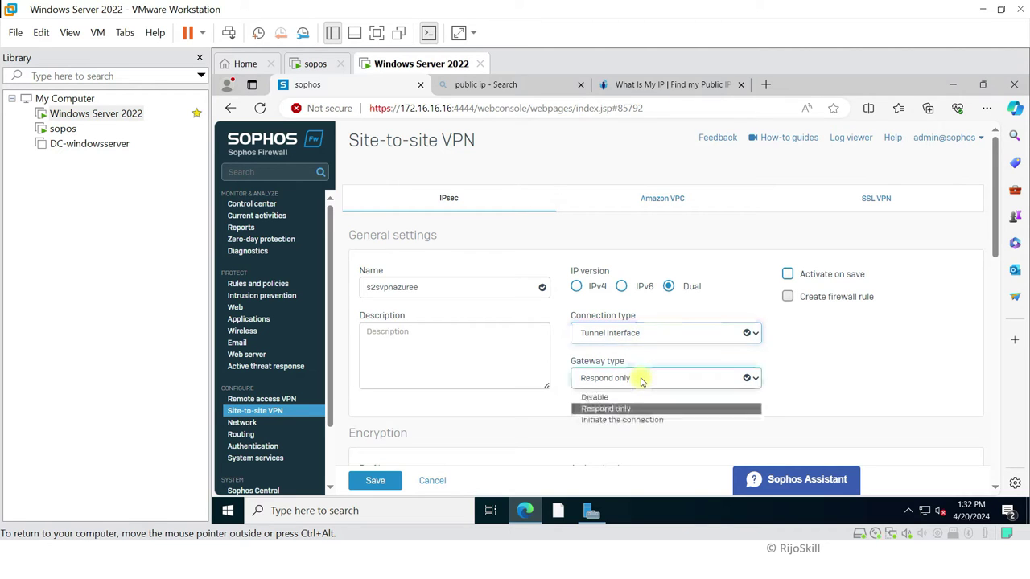
{"action": "left_click", "coordinate": [616, 420]}
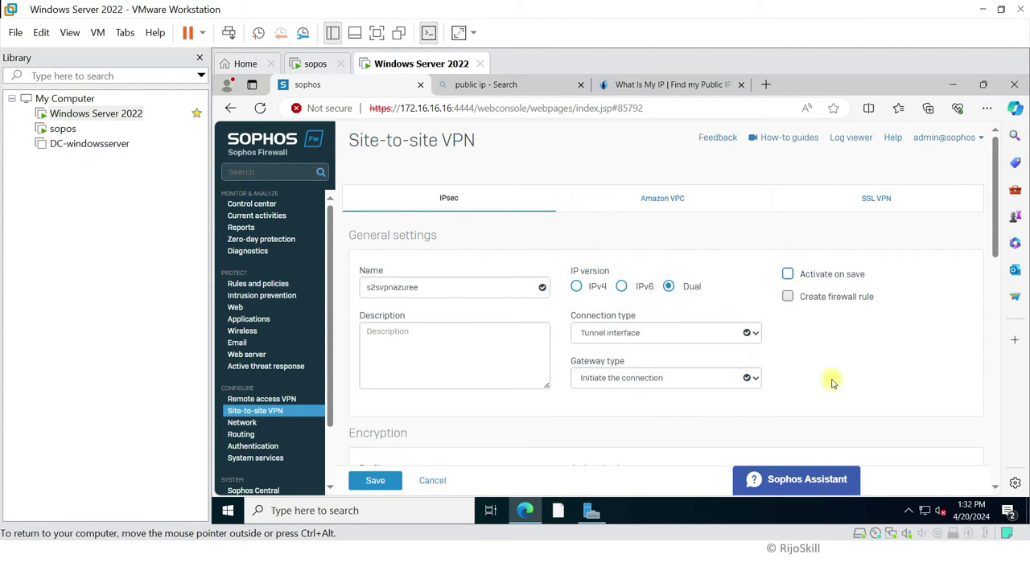
{"action": "left_click", "coordinate": [787, 275]}
Step: Add a description, choose the Microsoft Azure (IKEv2) profile and Preshared key authentication
{"action": "left_click", "coordinate": [419, 345]}
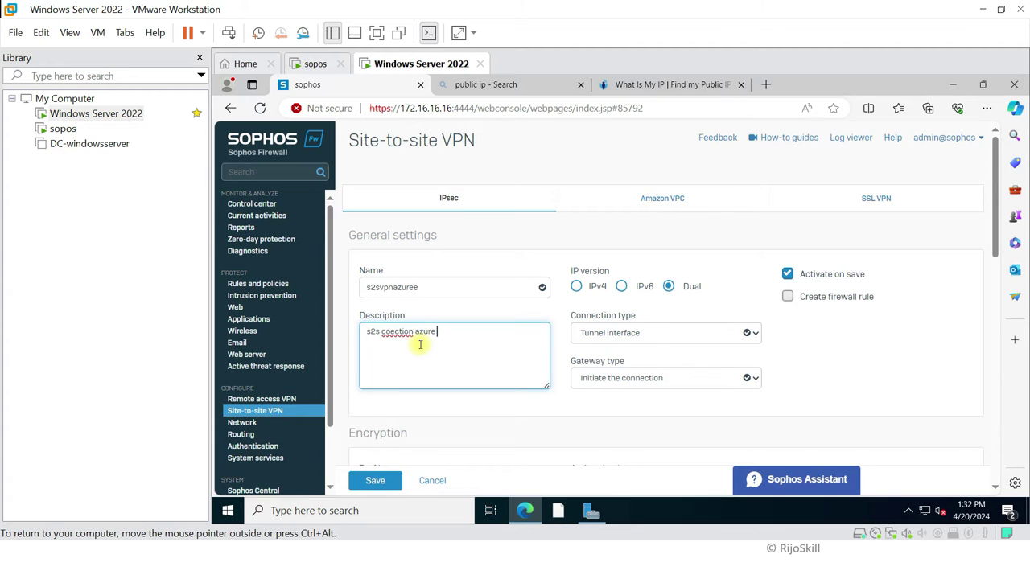
{"action": "scroll", "coordinate": [395, 335], "scroll_direction": "down", "scroll_amount": 2}
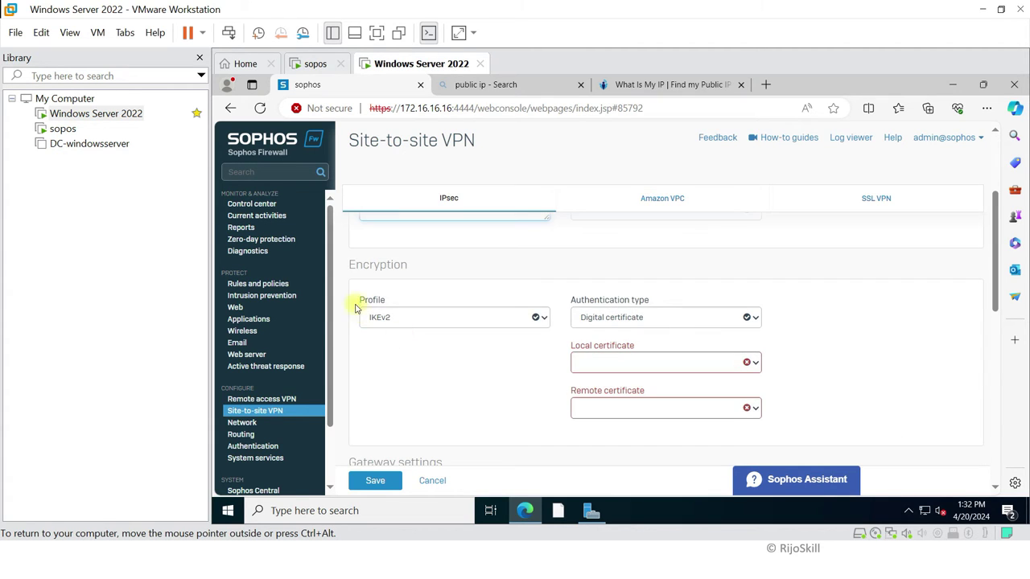
{"action": "left_click", "coordinate": [380, 319]}
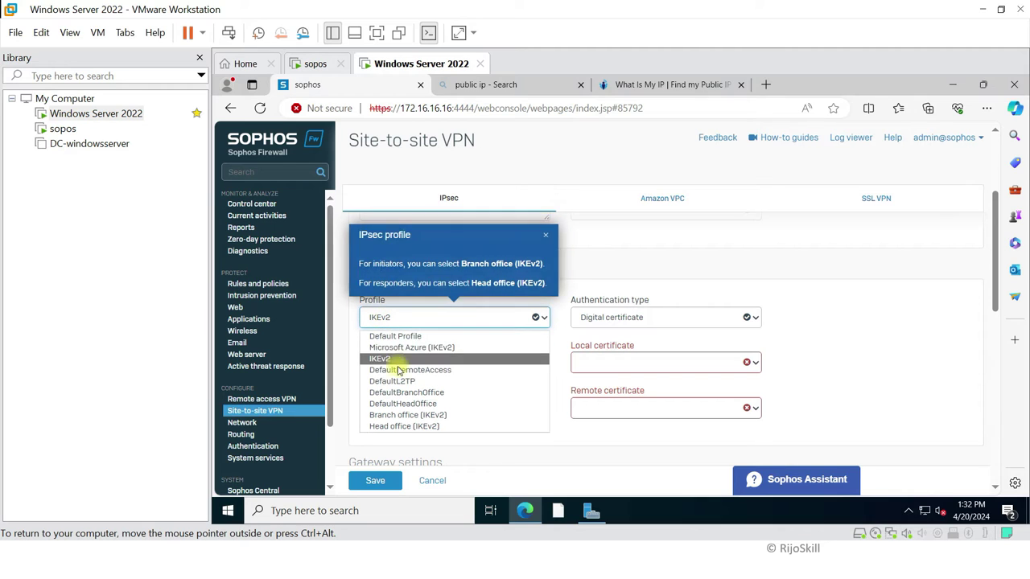
{"action": "left_click", "coordinate": [408, 350]}
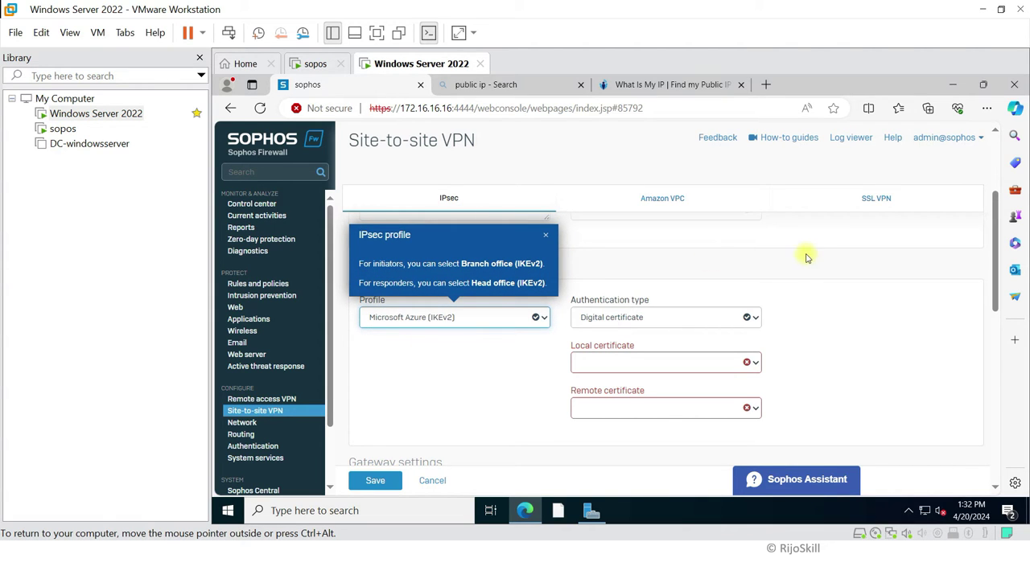
{"action": "left_click", "coordinate": [545, 237]}
{"action": "left_click", "coordinate": [627, 318]}
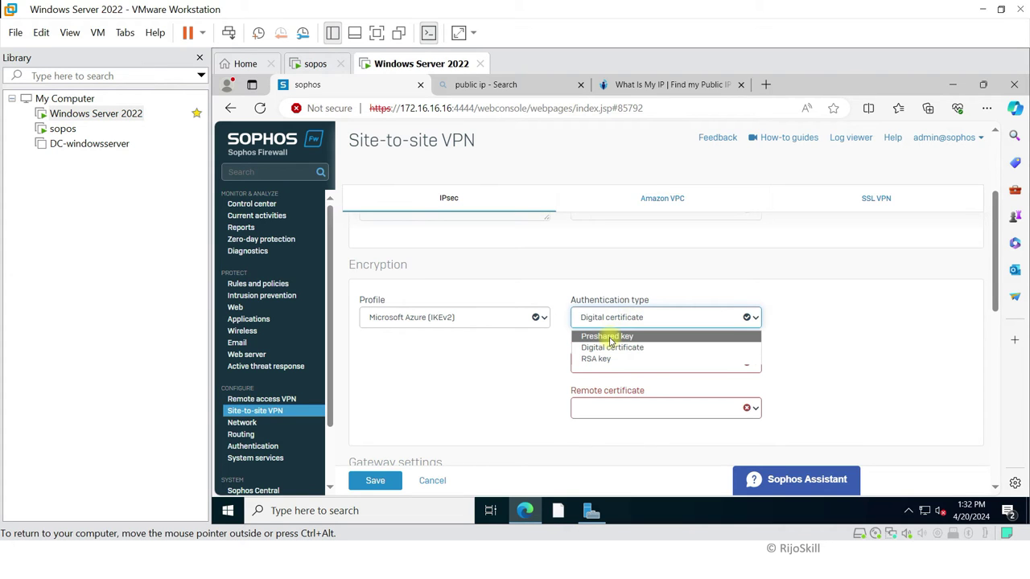
{"action": "left_click", "coordinate": [610, 338]}
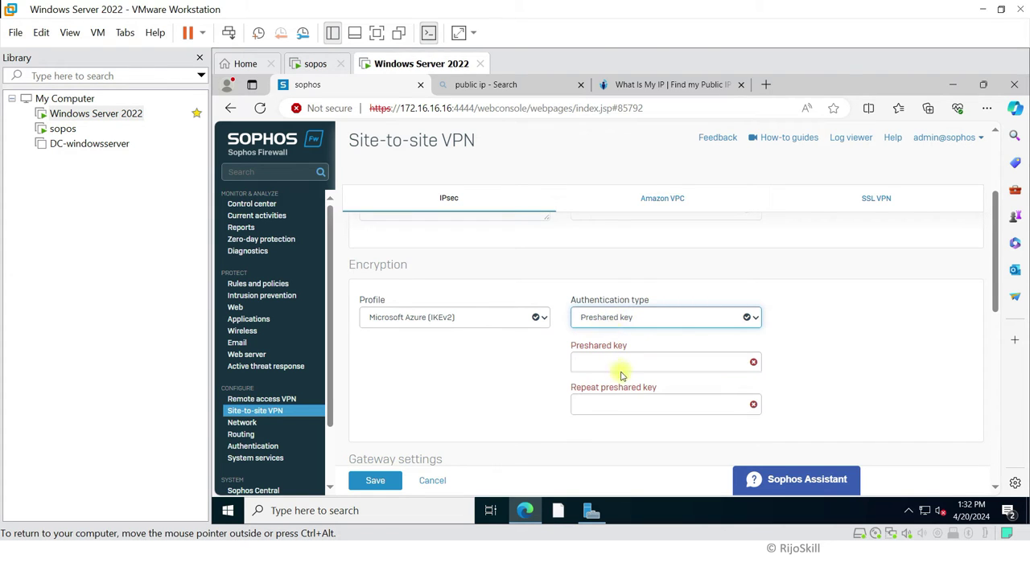
{"action": "left_click", "coordinate": [615, 362]}
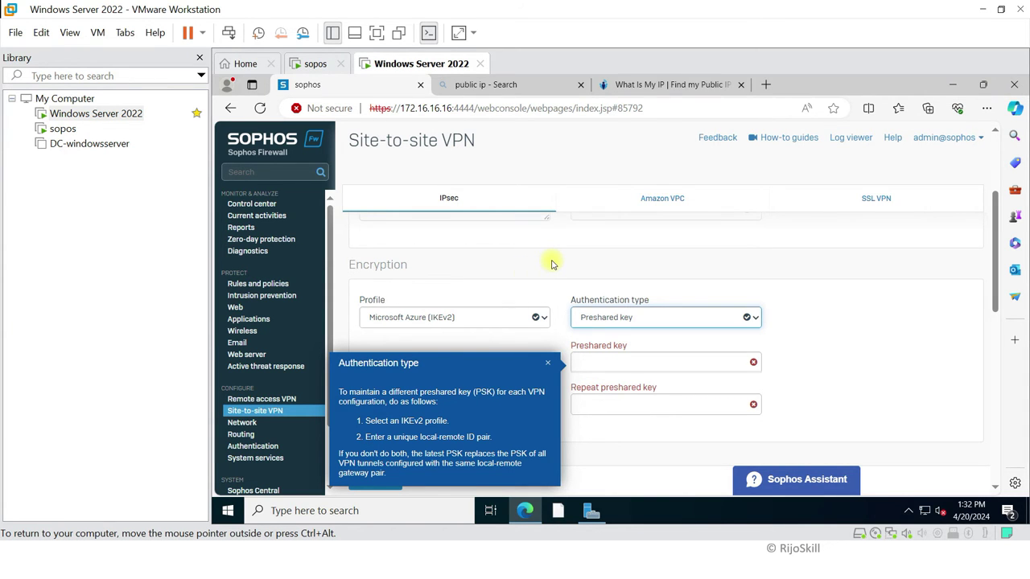
{"action": "key", "text": "super+Tab"}
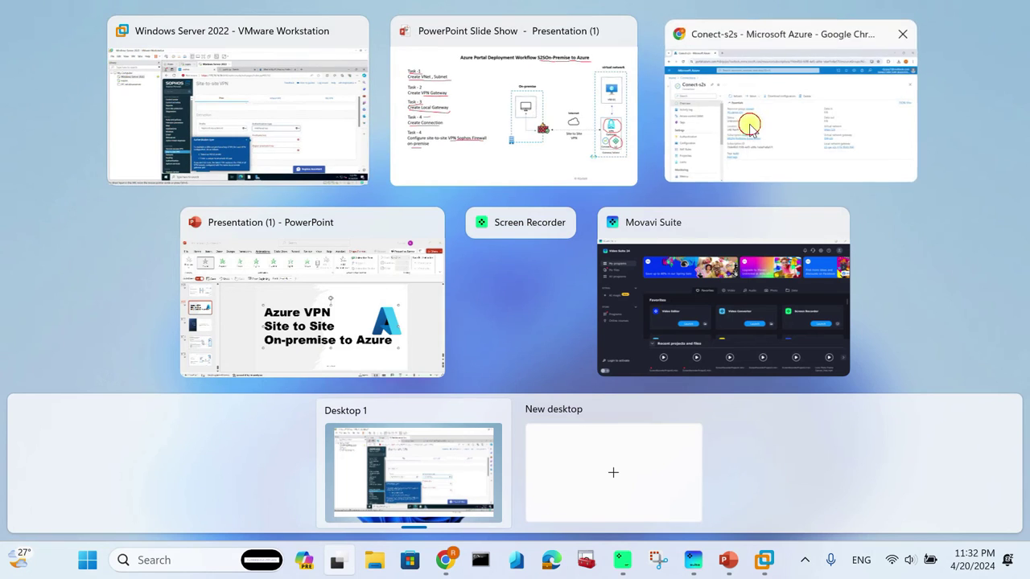
Step: Replace the Conect-s2s connection's shared key with a short new key and save, checking Notifications
{"action": "left_click", "coordinate": [749, 129]}
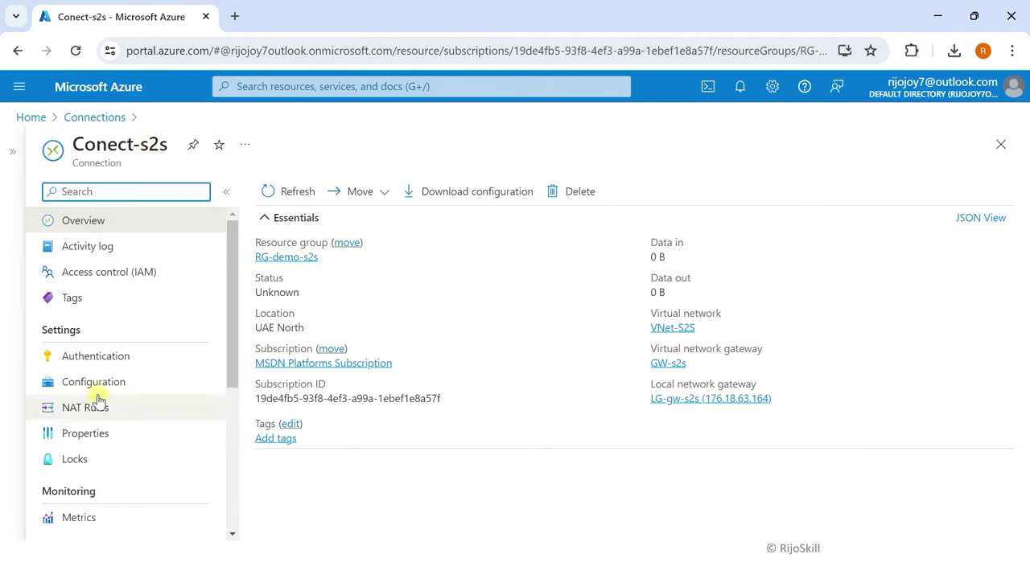
{"action": "left_click", "coordinate": [102, 361]}
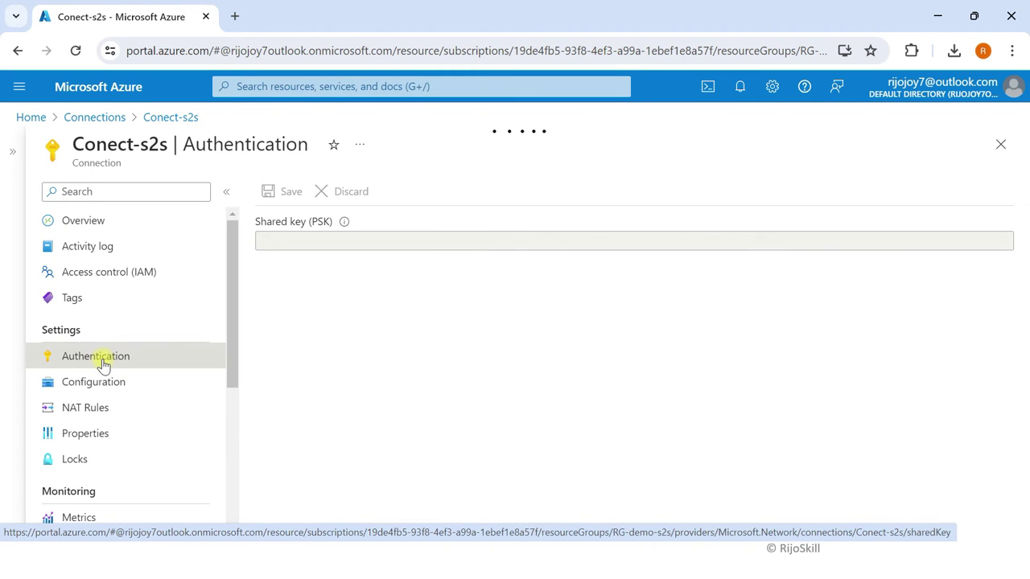
{"action": "key", "text": "ctrl+v"}
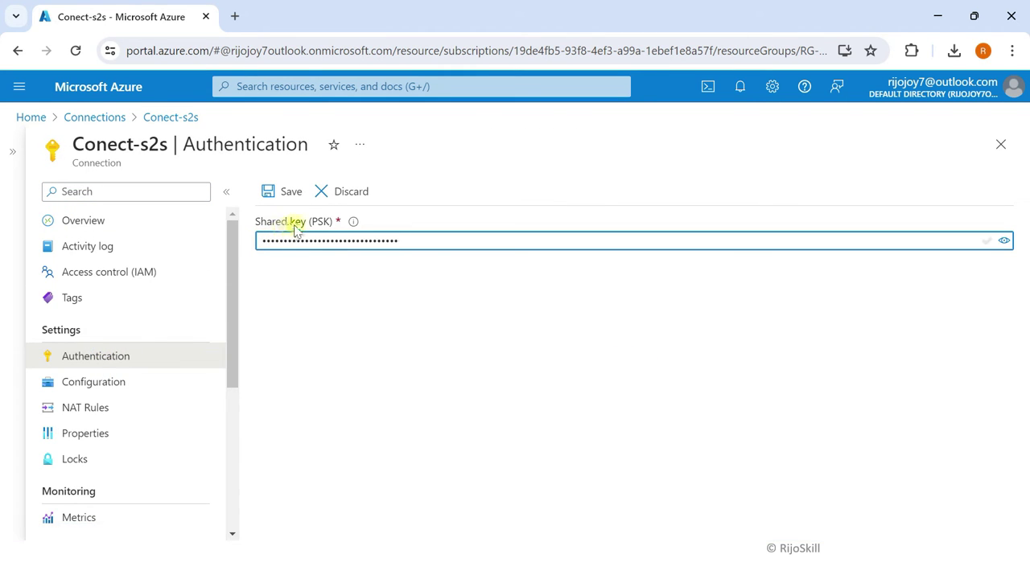
{"action": "left_click", "coordinate": [1005, 241]}
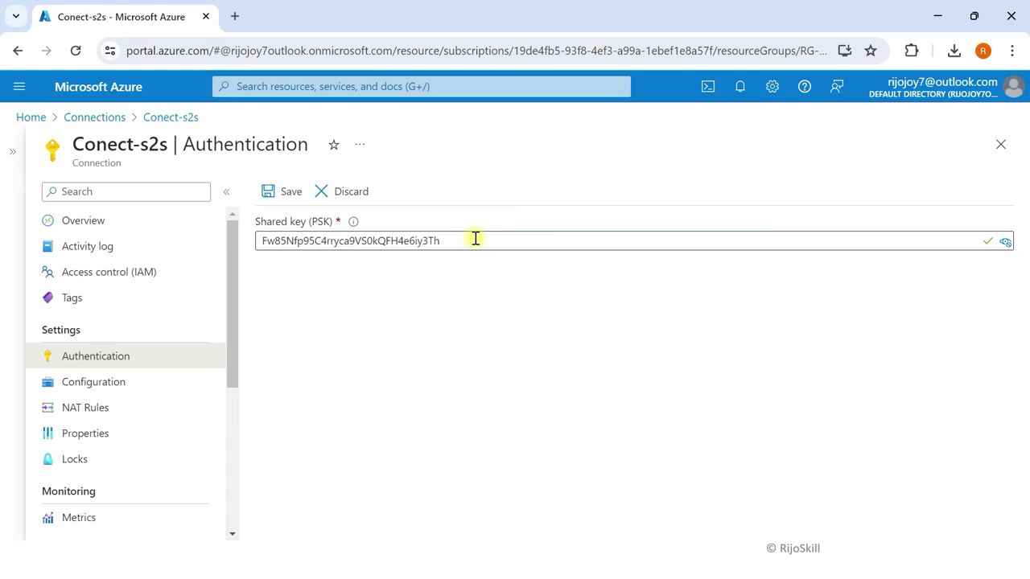
{"action": "key", "text": "ctrl+a"}
{"action": "key", "text": "BackSpace"}
{"action": "type", "text": "abc"}
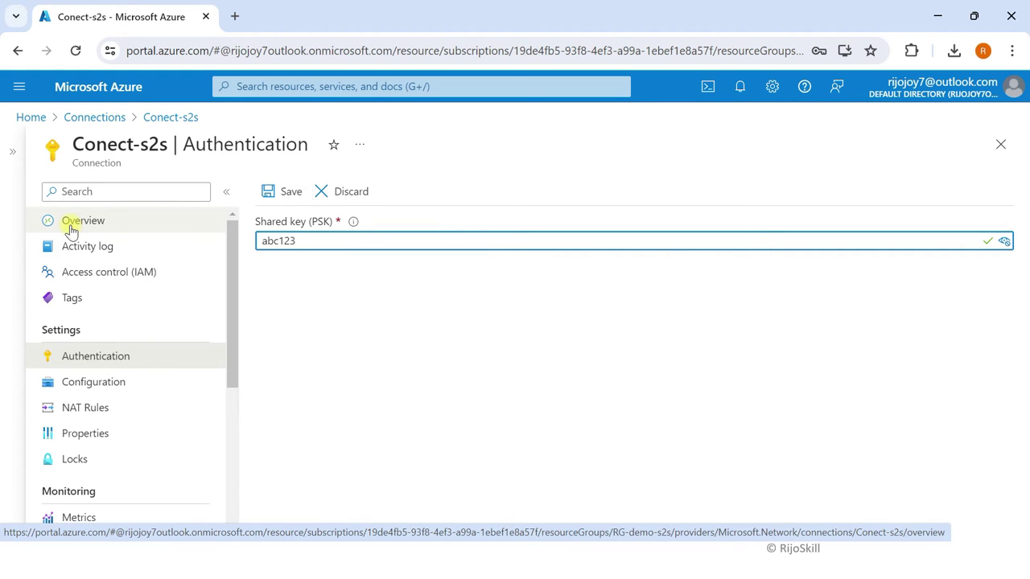
{"action": "left_click", "coordinate": [288, 192]}
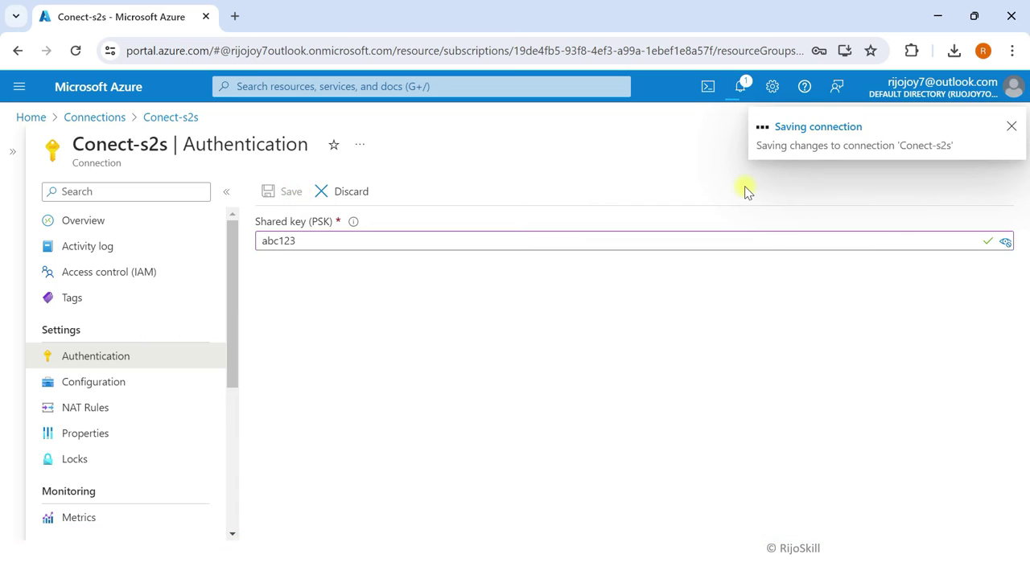
{"action": "left_click", "coordinate": [744, 191]}
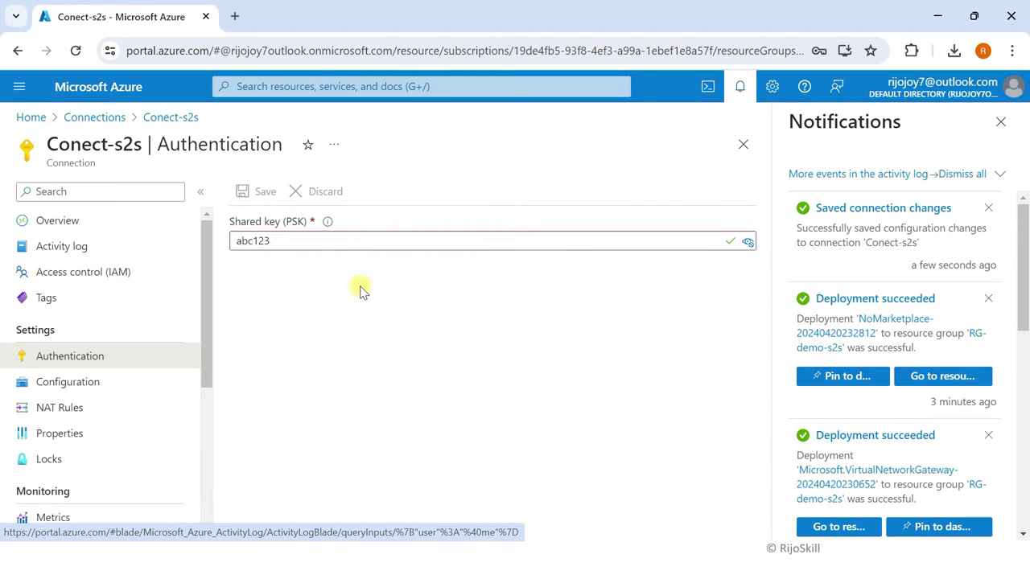
{"action": "key", "text": "super+Tab"}
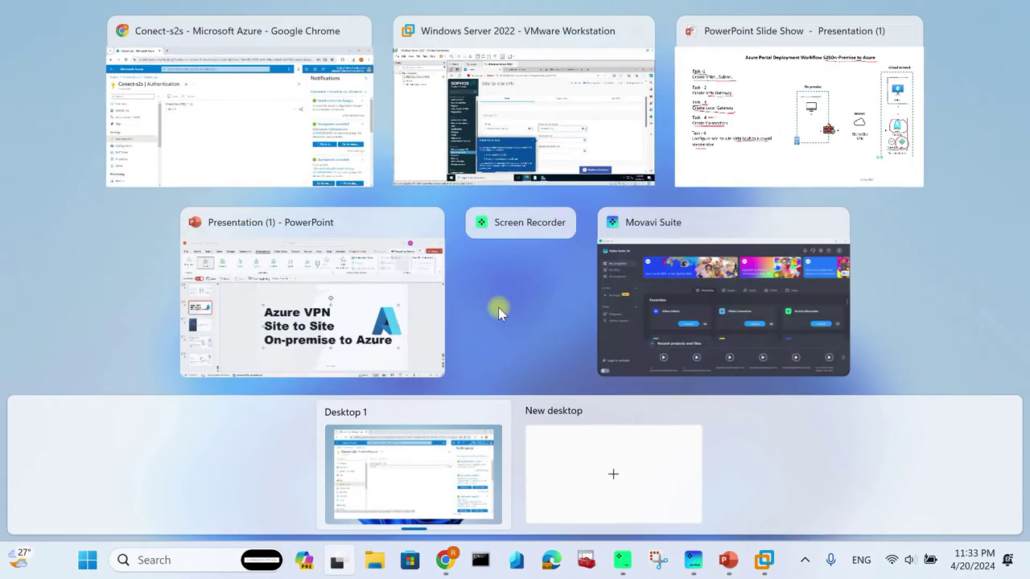
Step: Enter the new key in both the Preshared key and Repeat preshared key fields
{"action": "left_click", "coordinate": [524, 150]}
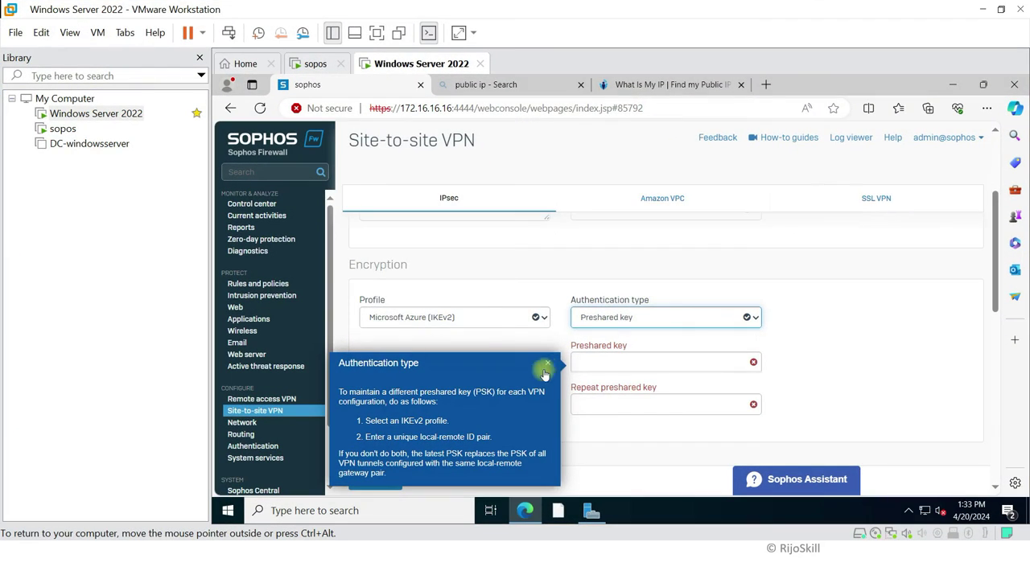
{"action": "left_click", "coordinate": [600, 363]}
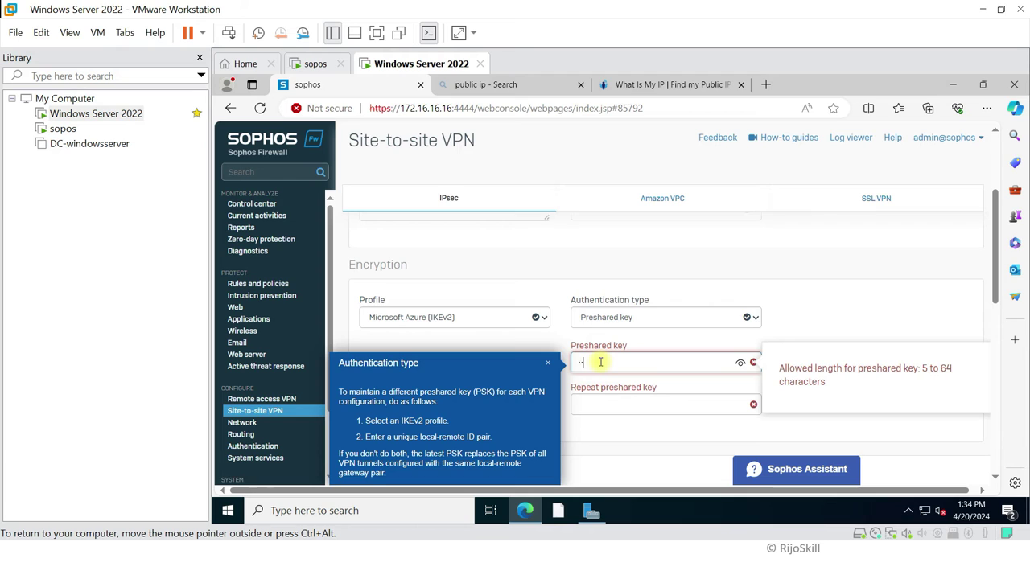
{"action": "type", "text": "••••••"}
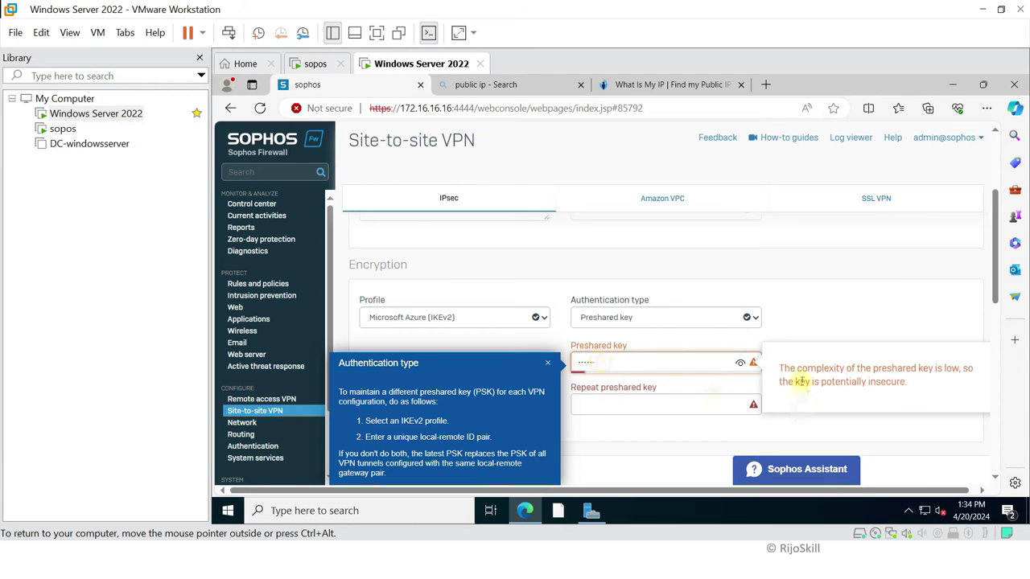
{"action": "left_click", "coordinate": [741, 364]}
{"action": "left_click", "coordinate": [619, 401]}
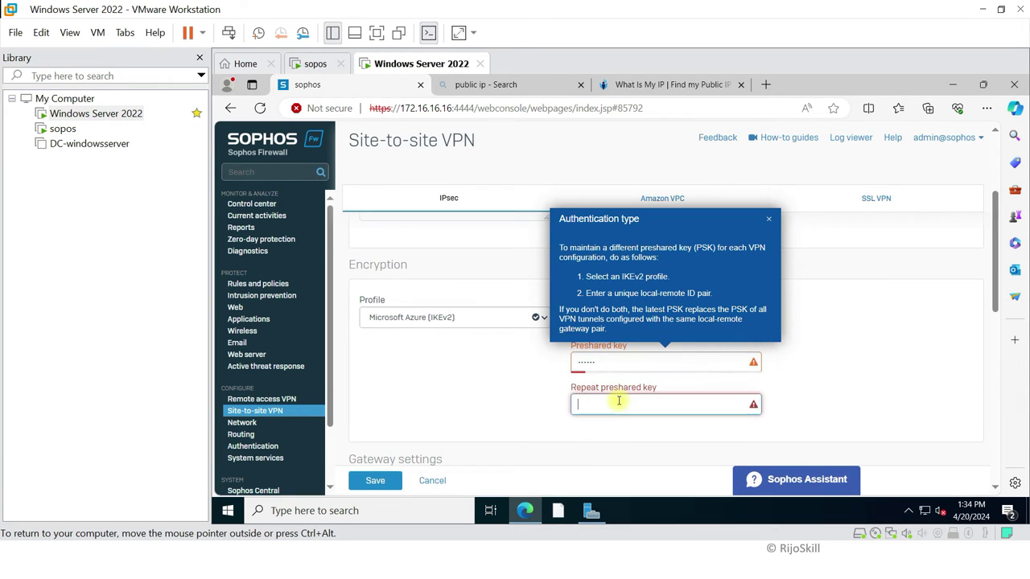
{"action": "type", "text": "•••"}
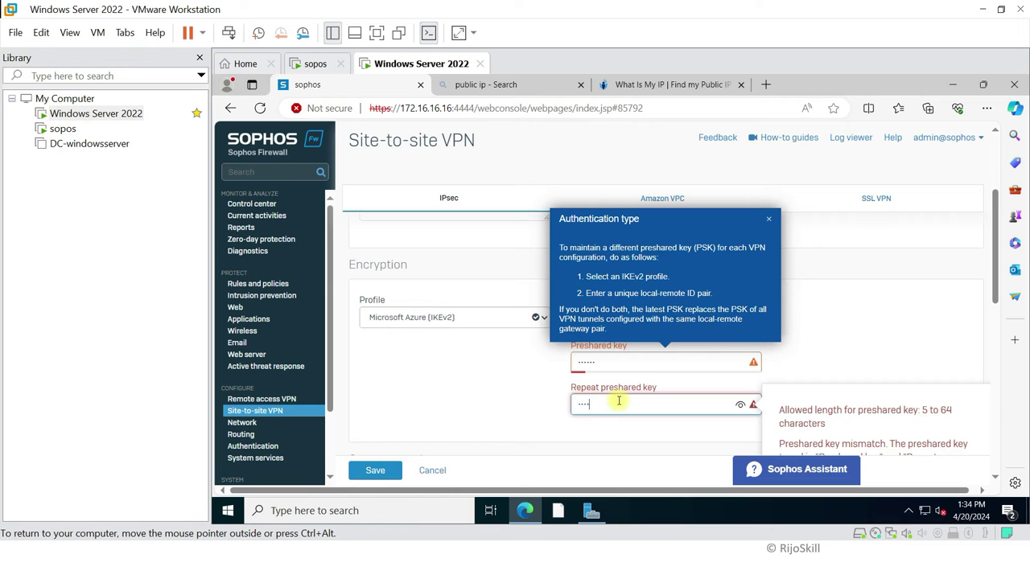
{"action": "type", "text": "•••"}
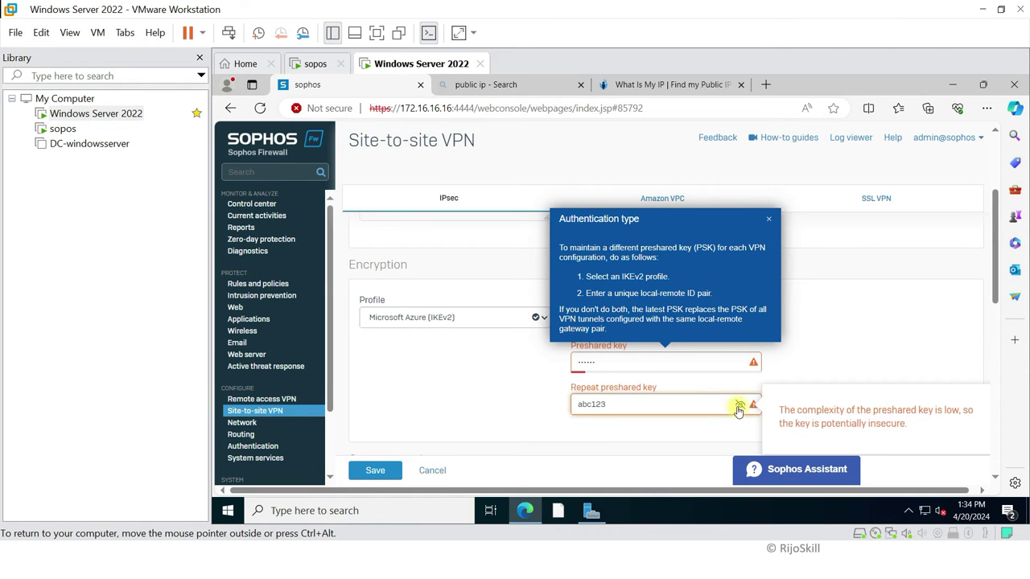
Step: Move down to Gateway settings and select the Gateway address field
{"action": "scroll", "coordinate": [460, 379], "scroll_direction": "down", "scroll_amount": 3}
{"action": "left_click", "coordinate": [603, 309]}
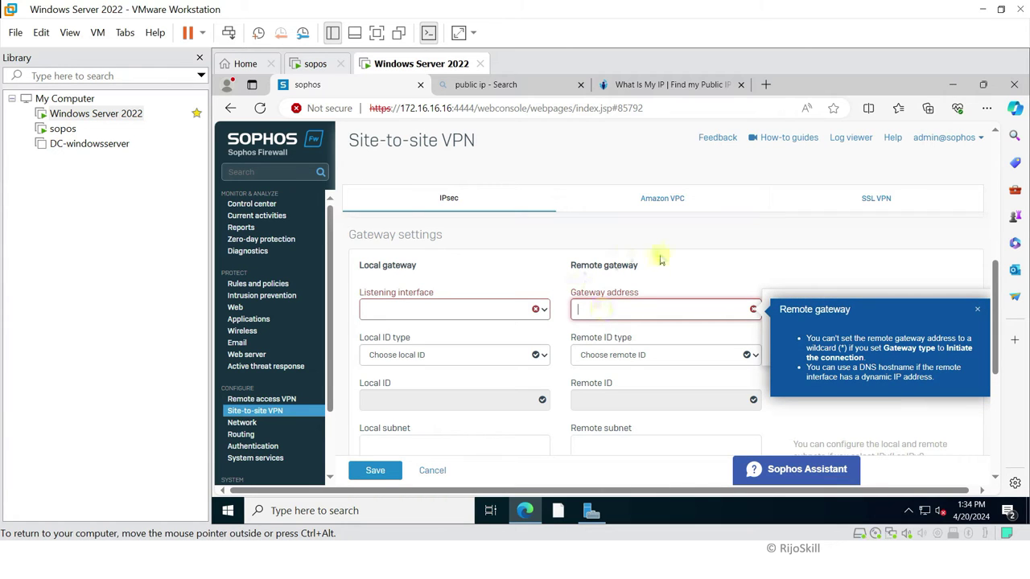
{"action": "left_click", "coordinate": [609, 311]}
{"action": "left_click", "coordinate": [487, 272]}
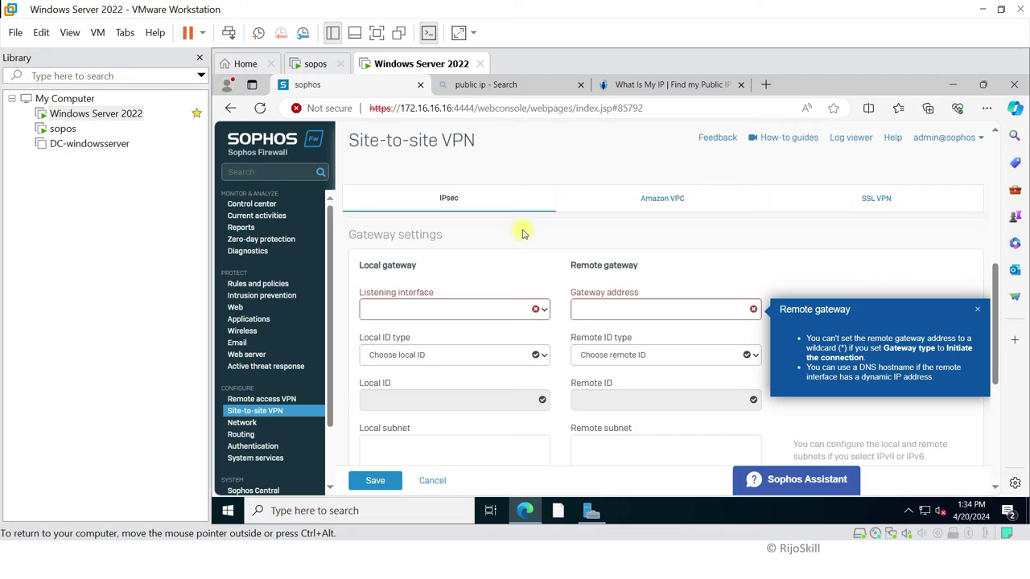
{"action": "key", "text": "super+Tab"}
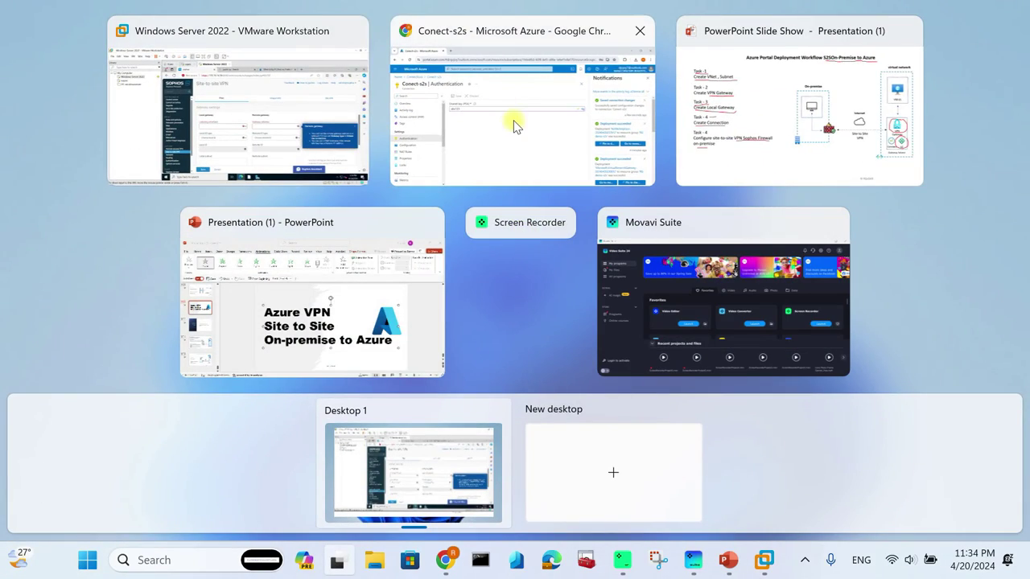
Step: Copy public IP 40.120.107.1 of GW-s2s in resource group RG-demo-s2s, then return to VMware
{"action": "left_click", "coordinate": [445, 127]}
{"action": "left_click", "coordinate": [117, 88]}
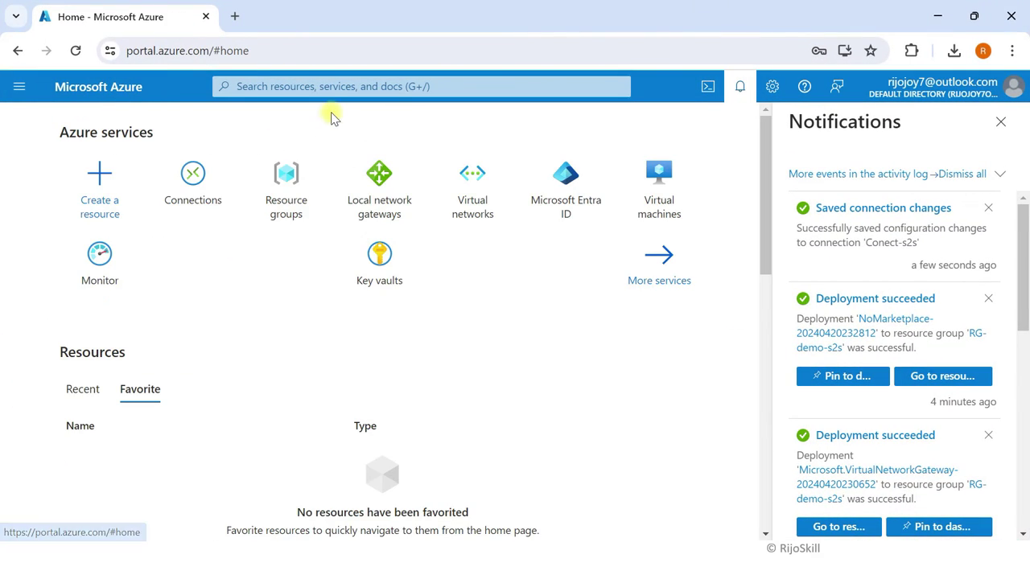
{"action": "left_click", "coordinate": [285, 200]}
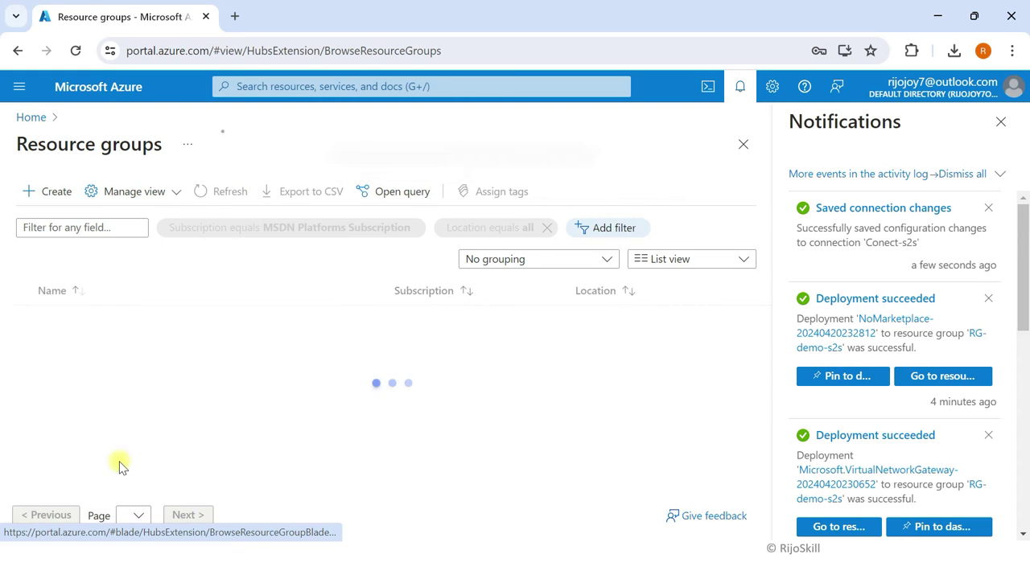
{"action": "left_click", "coordinate": [93, 370]}
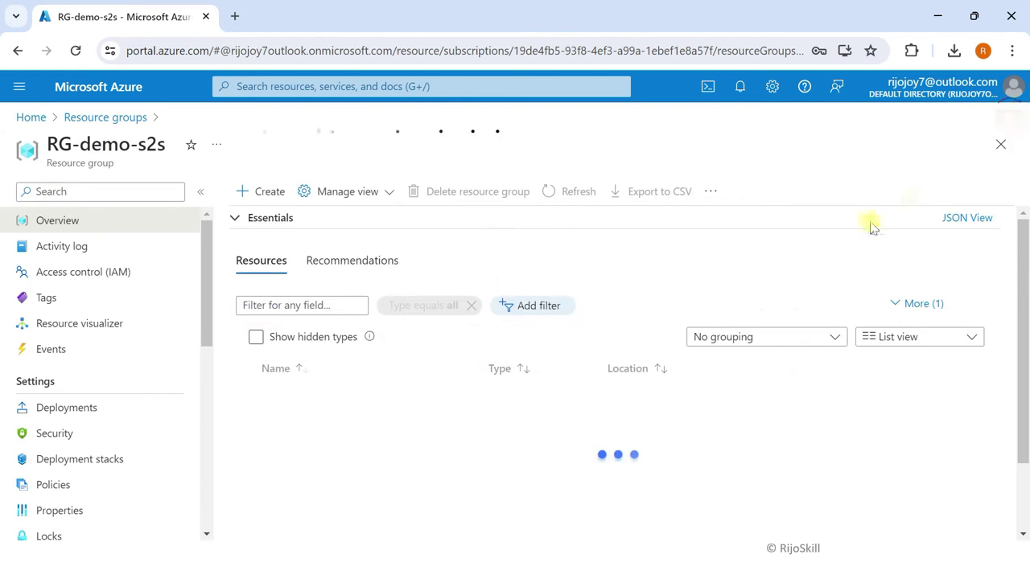
{"action": "left_click", "coordinate": [553, 442]}
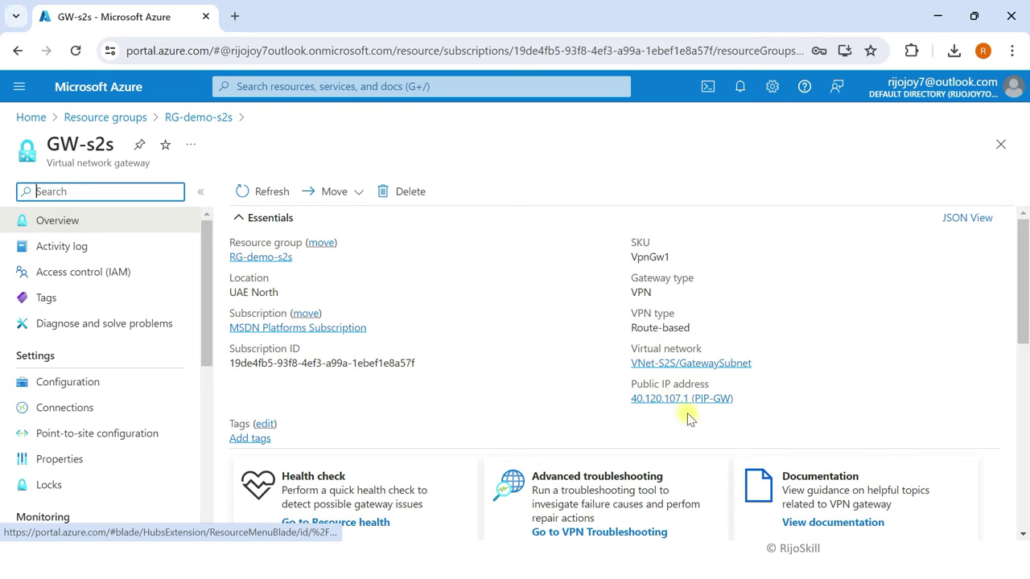
{"action": "left_click", "coordinate": [742, 399]}
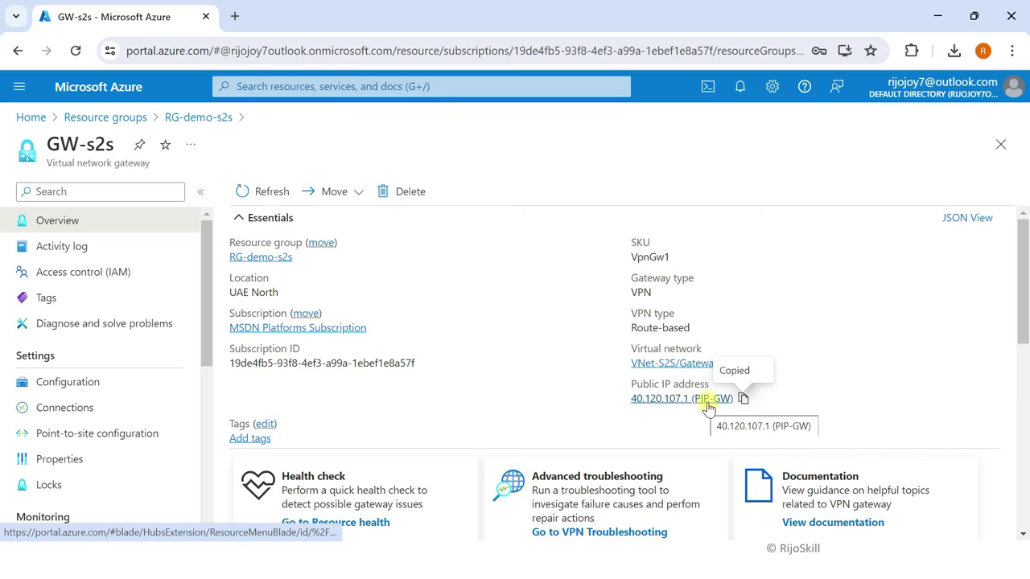
{"action": "key", "text": "super+Tab"}
{"action": "left_click", "coordinate": [599, 126]}
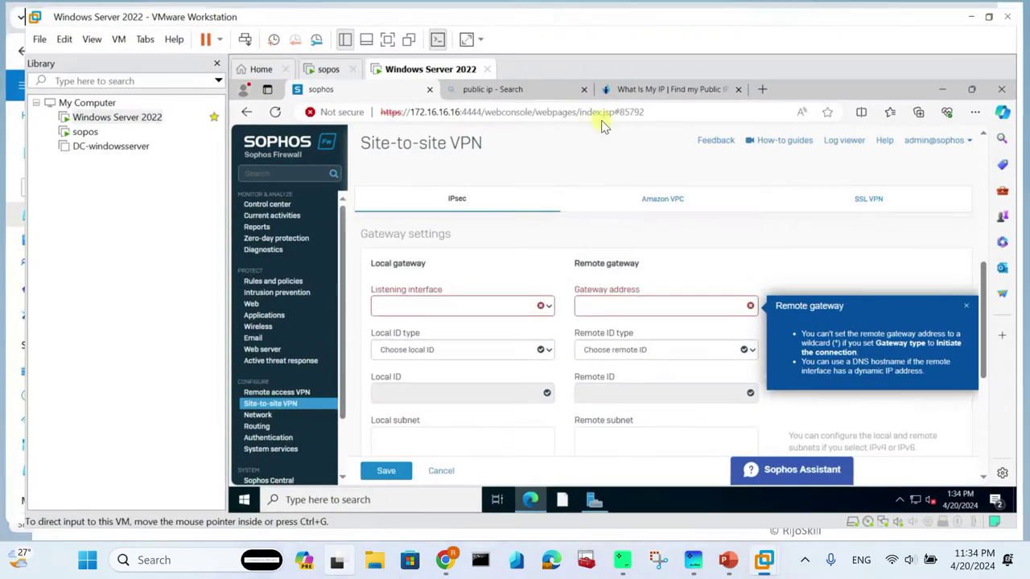
Step: Set the gateway address and an IP-address remote ID both to 40.120.107.1
{"action": "left_click", "coordinate": [606, 305]}
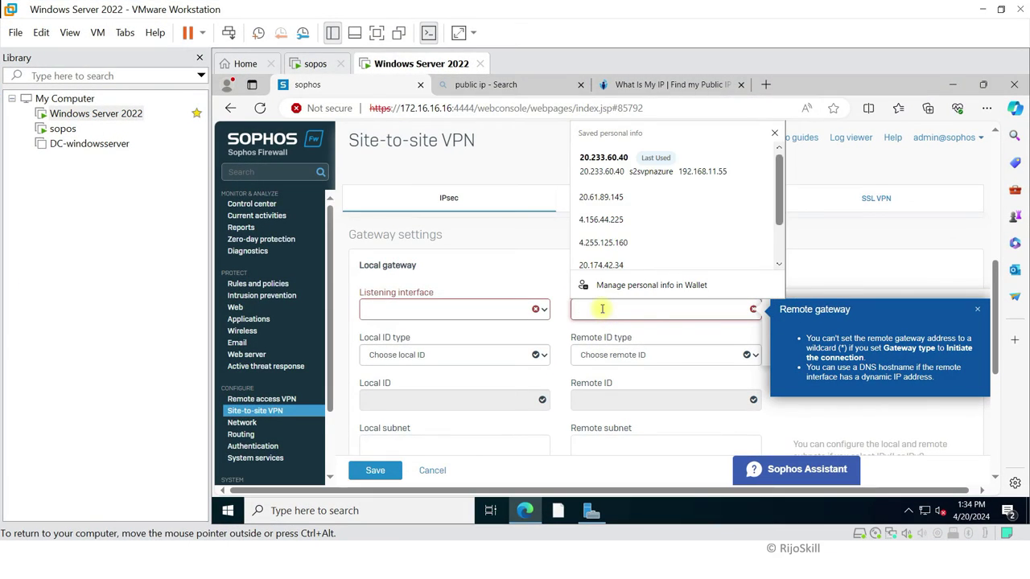
{"action": "key", "text": "ctrl+v"}
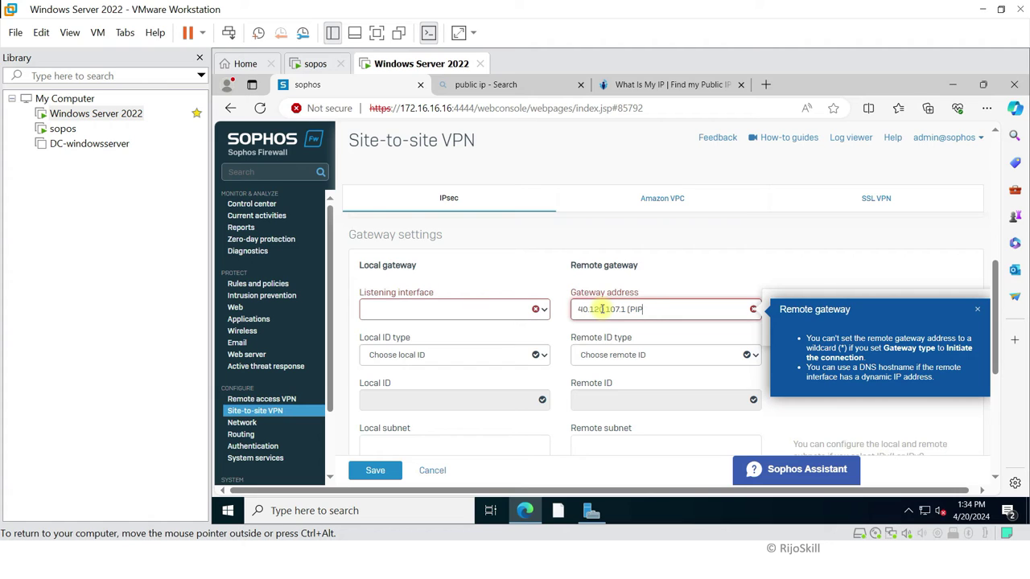
{"action": "key", "text": "BackSpace"}
{"action": "key", "text": "BackSpace"}
{"action": "left_click_drag", "start_coordinate": [635, 309], "coordinate": [558, 305]}
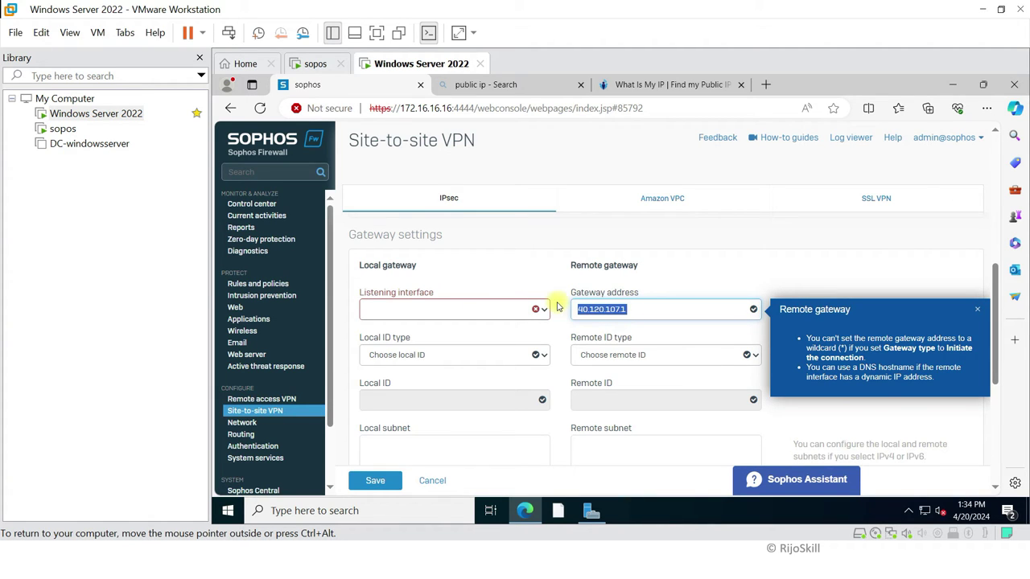
{"action": "left_click", "coordinate": [600, 358]}
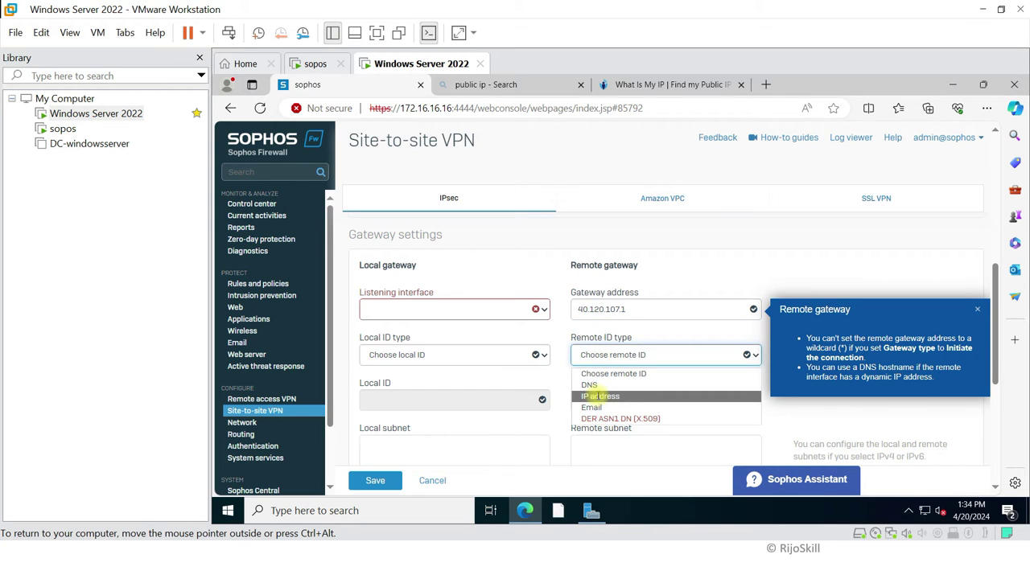
{"action": "left_click", "coordinate": [599, 396]}
{"action": "left_click", "coordinate": [597, 406]}
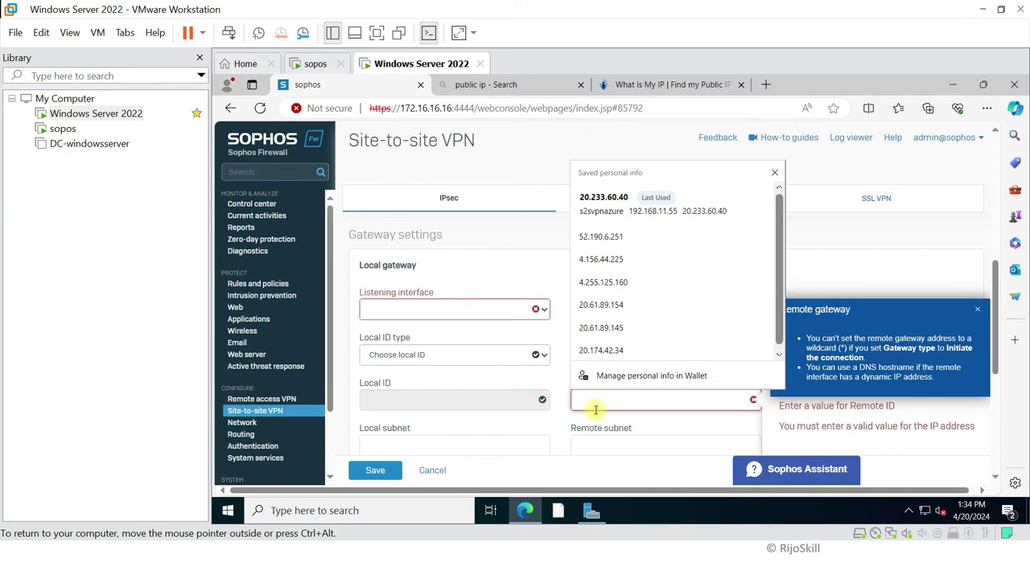
{"action": "key", "text": "ctrl+v"}
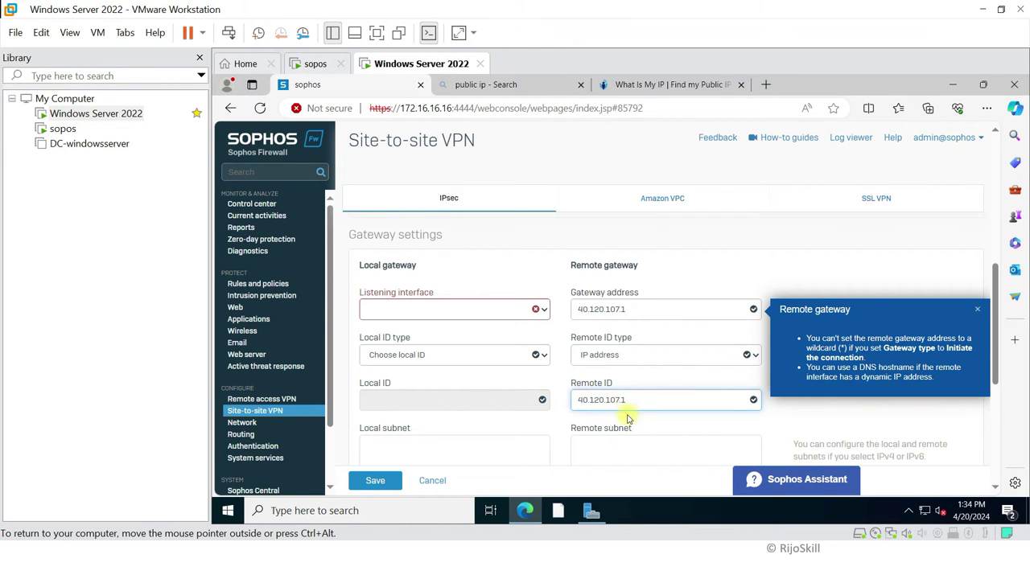
Step: Set the listening interface to PortB - 192.168.11.227 and the local ID type to IP address
{"action": "left_click", "coordinate": [978, 312]}
{"action": "scroll", "coordinate": [579, 388], "scroll_direction": "down", "scroll_amount": 1}
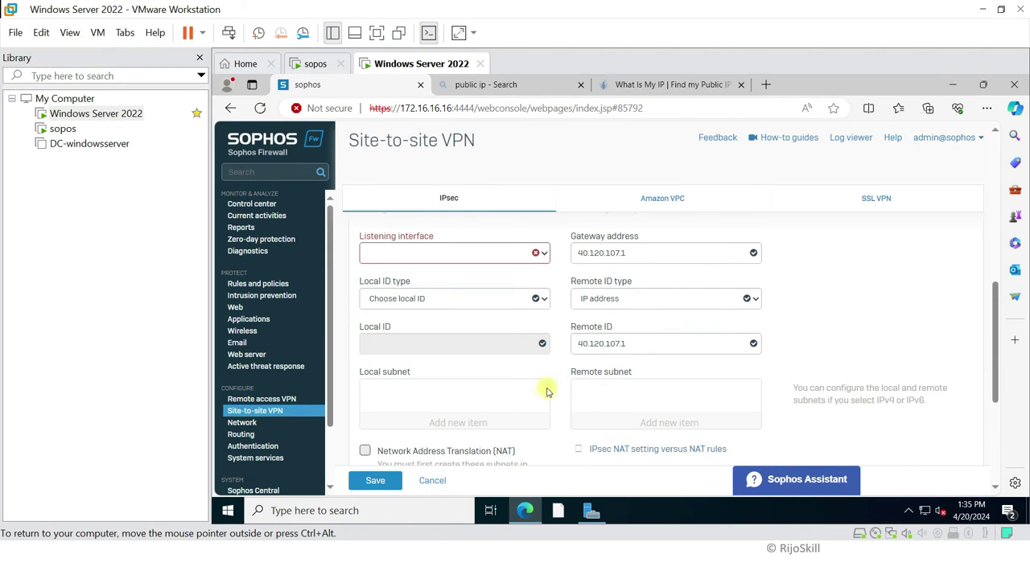
{"action": "left_click", "coordinate": [389, 256]}
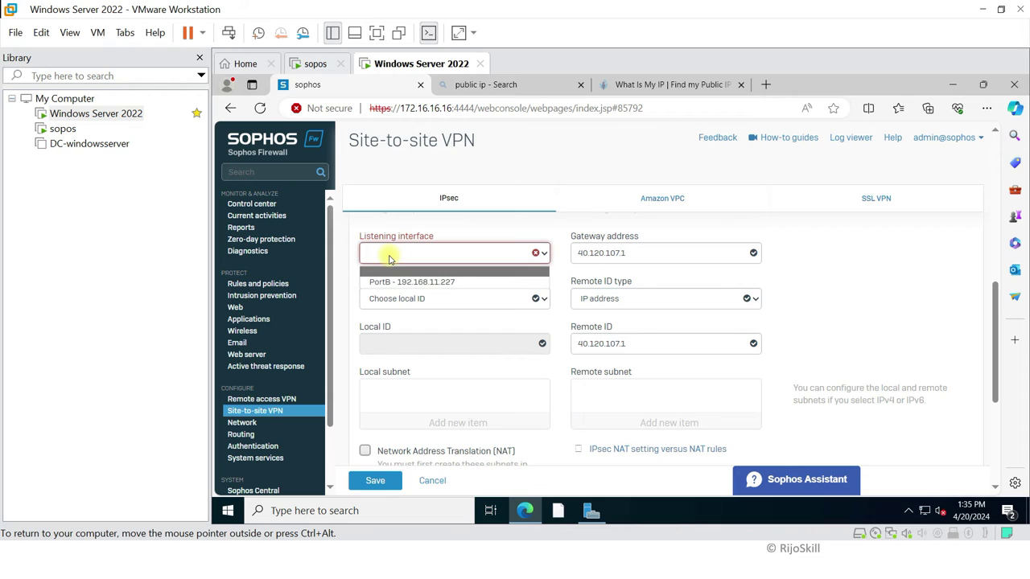
{"action": "left_click", "coordinate": [405, 282]}
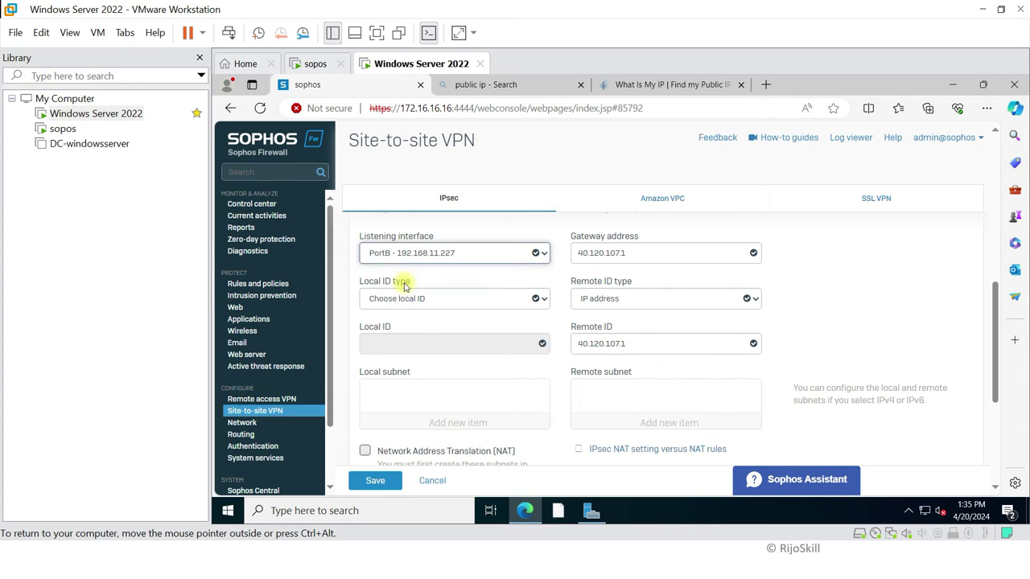
{"action": "left_click", "coordinate": [424, 299]}
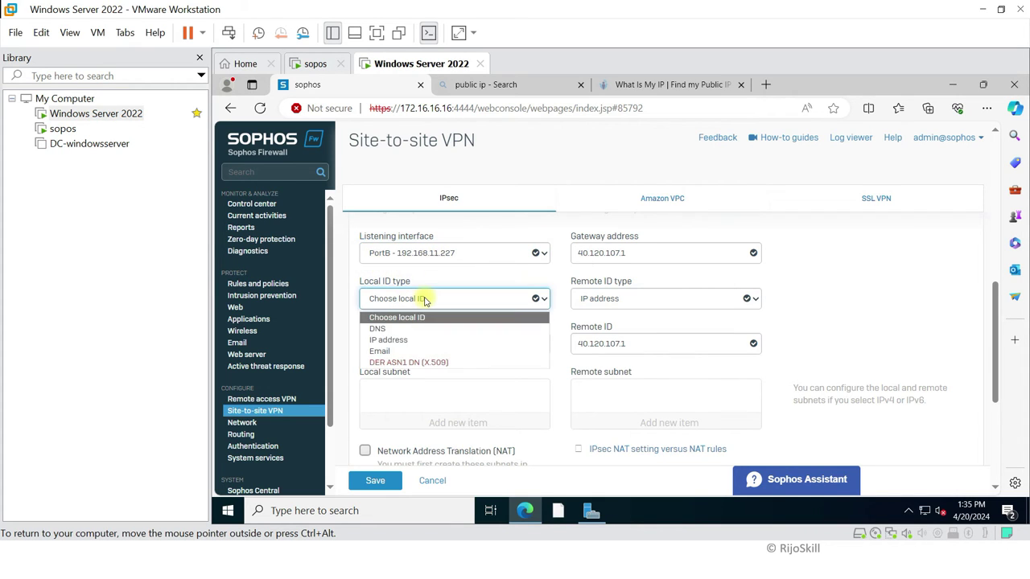
{"action": "left_click", "coordinate": [389, 340]}
{"action": "left_click", "coordinate": [393, 347]}
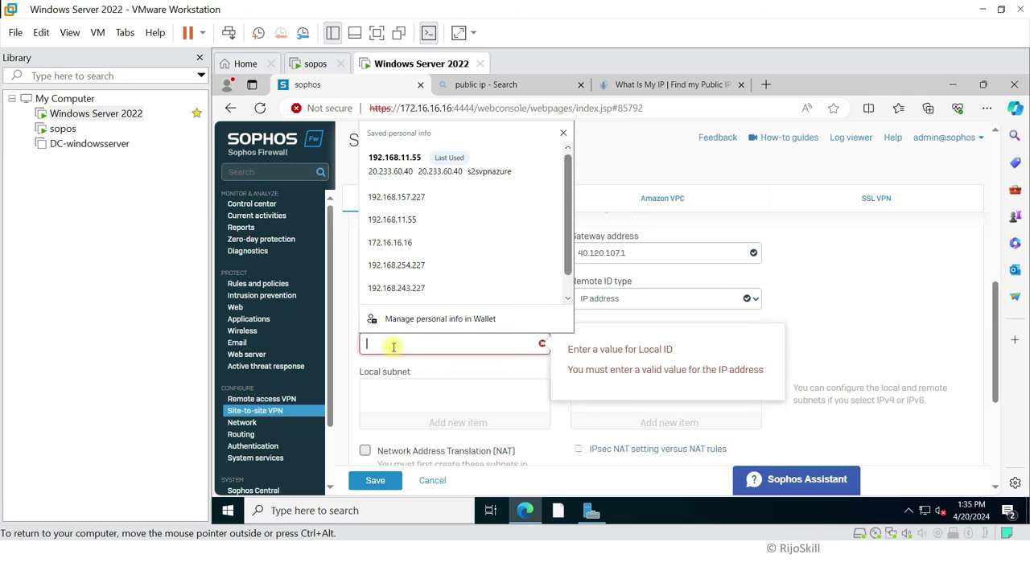
{"action": "left_click", "coordinate": [524, 149]}
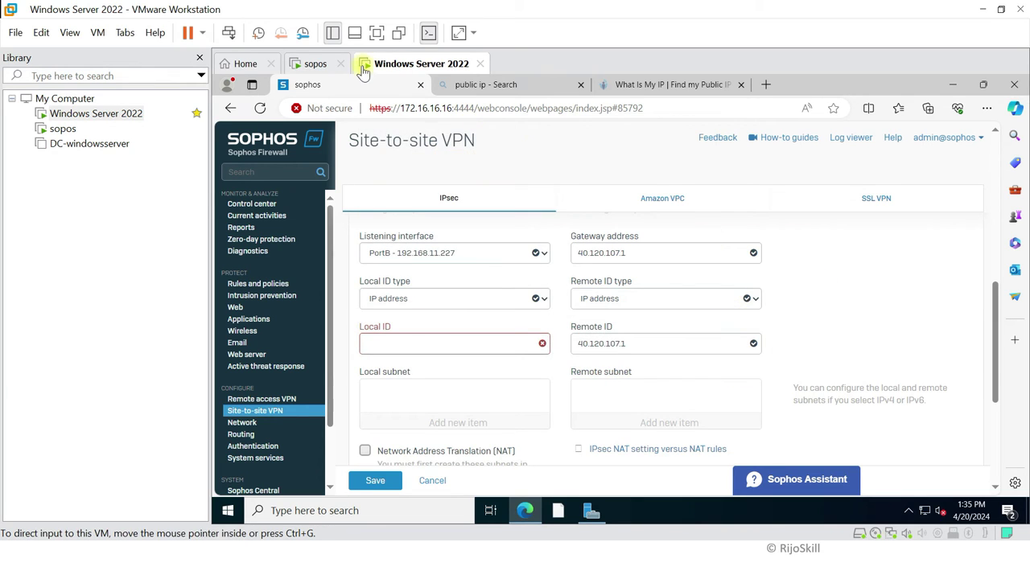
{"action": "left_click", "coordinate": [319, 63]}
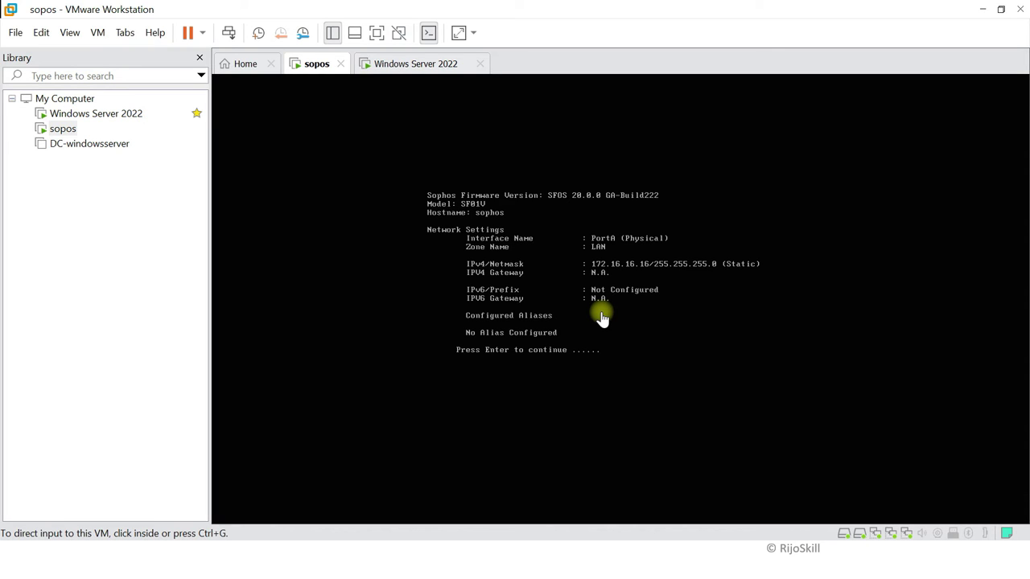
{"action": "left_click", "coordinate": [602, 343]}
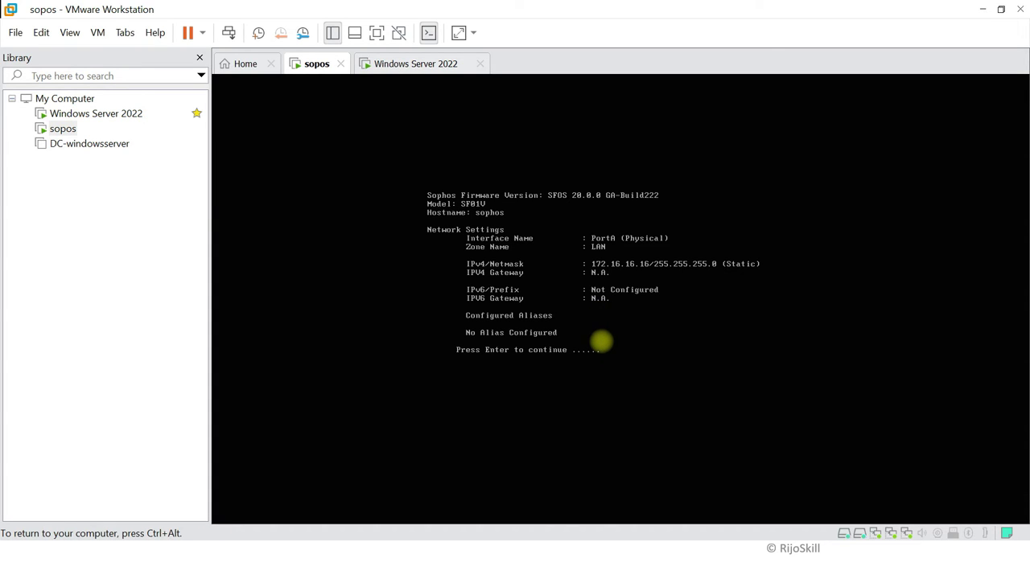
{"action": "key", "text": "Return"}
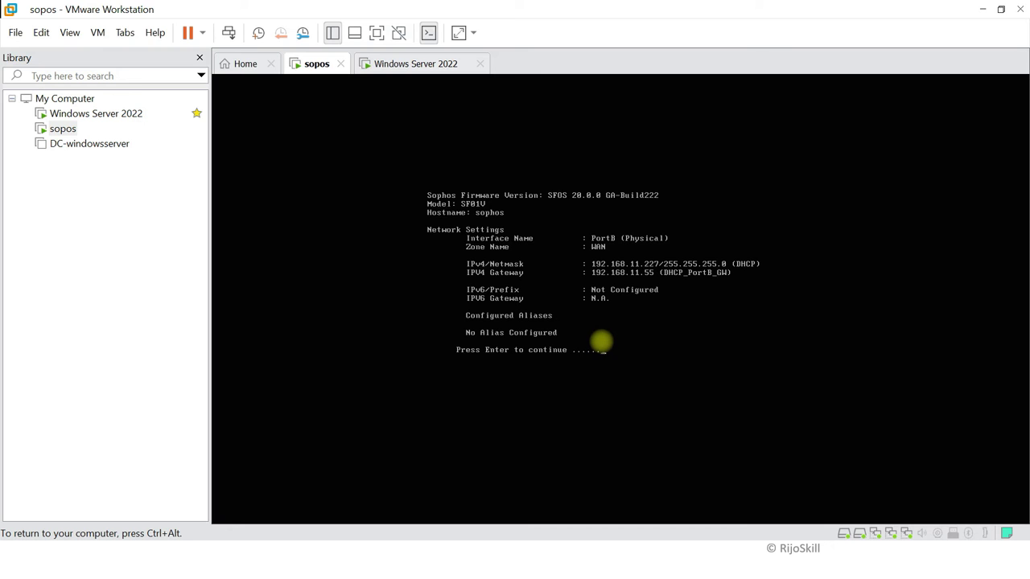
{"action": "key", "text": "ctrl+alt"}
{"action": "key", "text": "super+Tab"}
{"action": "left_click", "coordinate": [306, 150]}
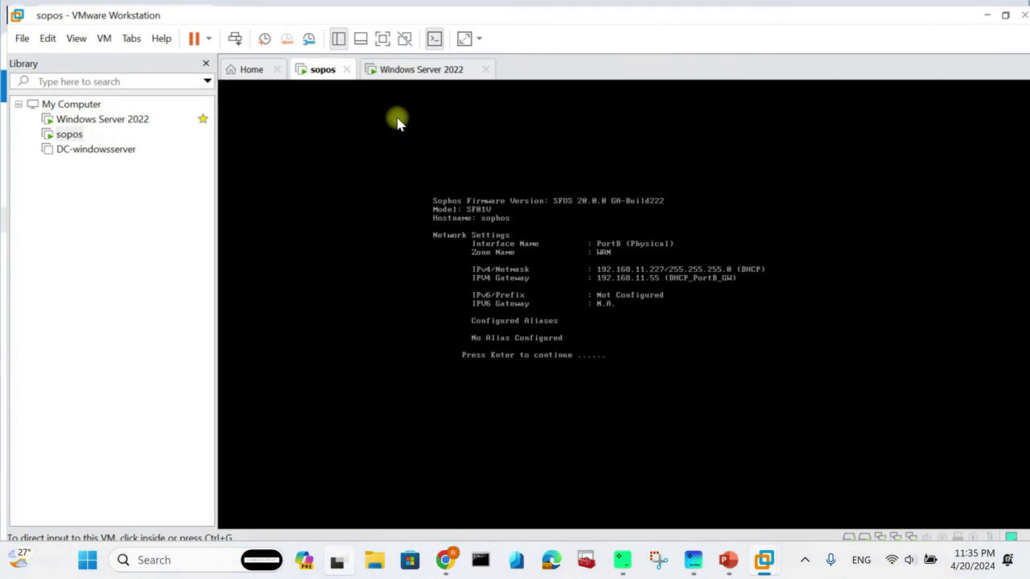
{"action": "left_click", "coordinate": [442, 69]}
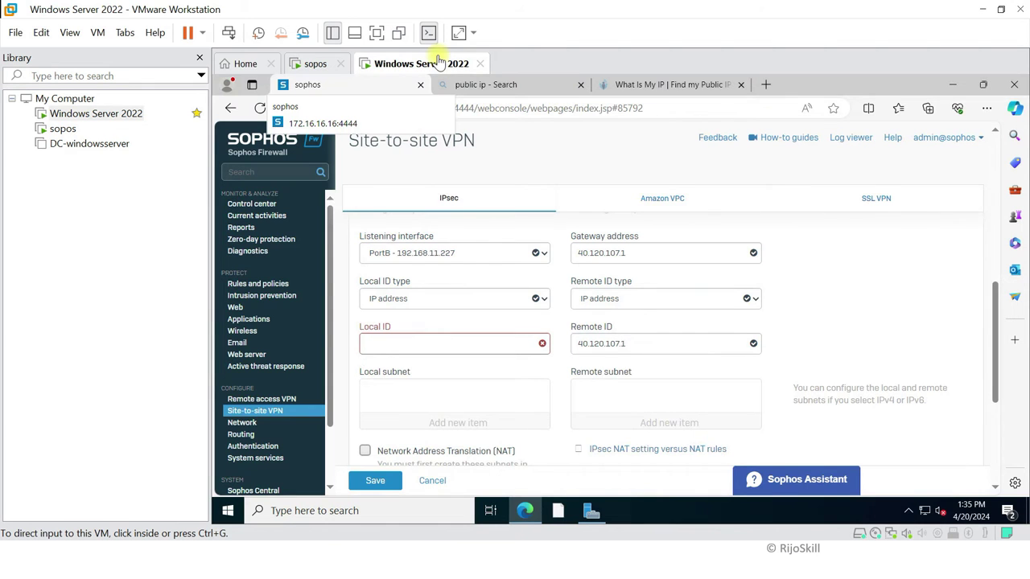
Step: Set the Local ID to 192.168.11.55, verifying PortB addressing on the firewall's VM console
{"action": "left_click", "coordinate": [393, 342]}
{"action": "type", "text": "192.168"}
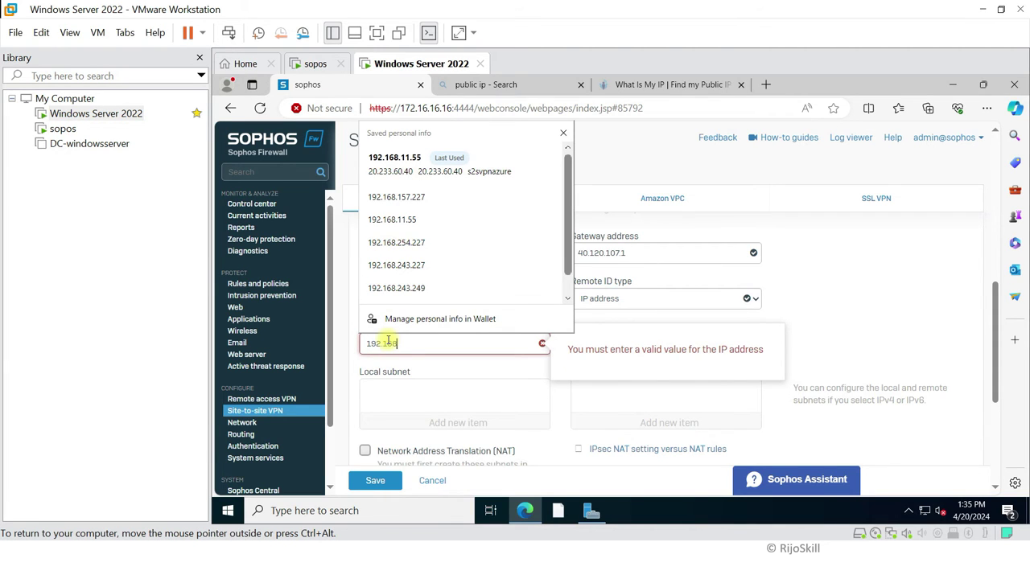
{"action": "type", "text": ".11.55"}
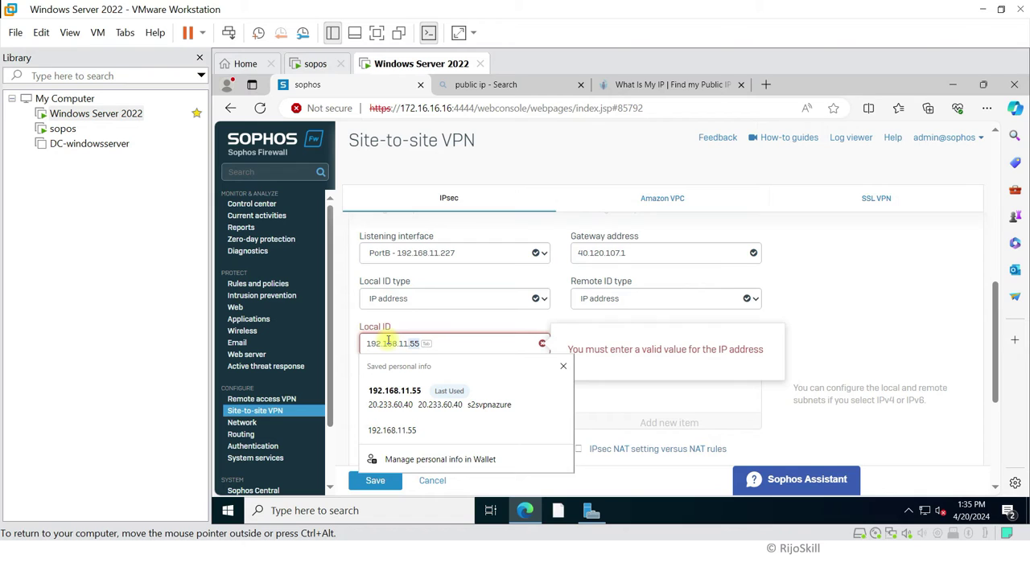
{"action": "left_click", "coordinate": [401, 397]}
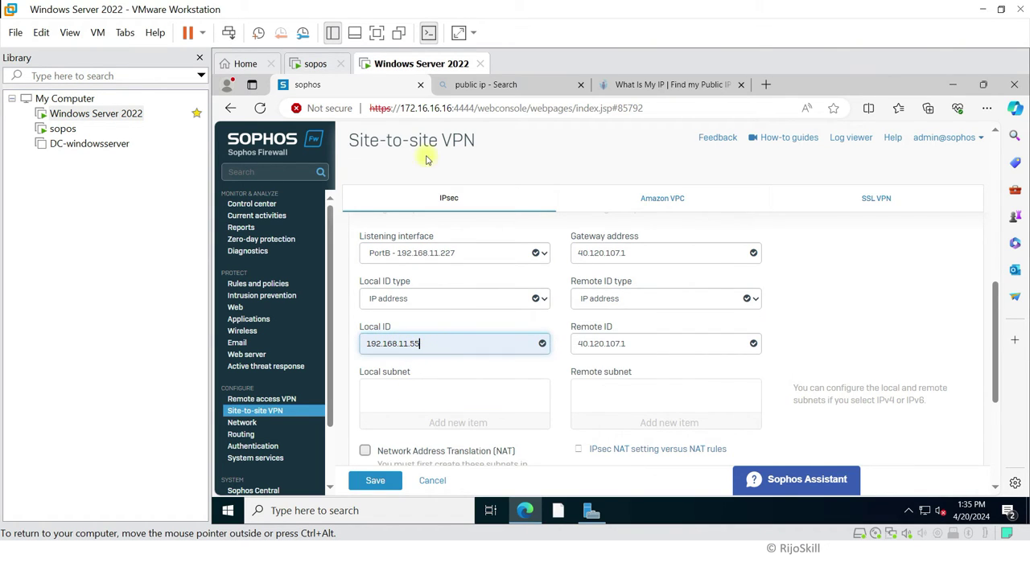
{"action": "left_click", "coordinate": [316, 65]}
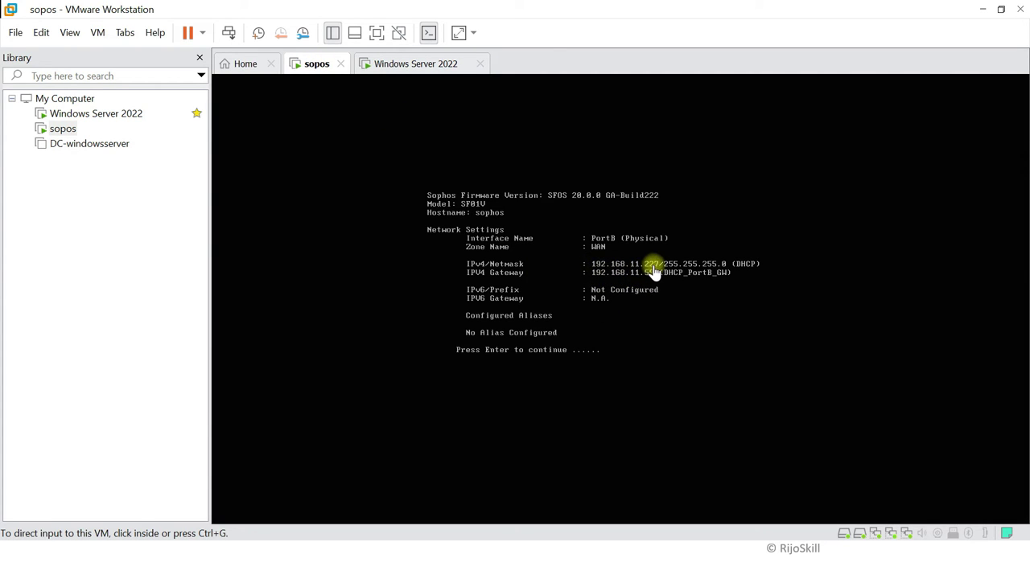
{"action": "left_click", "coordinate": [419, 64]}
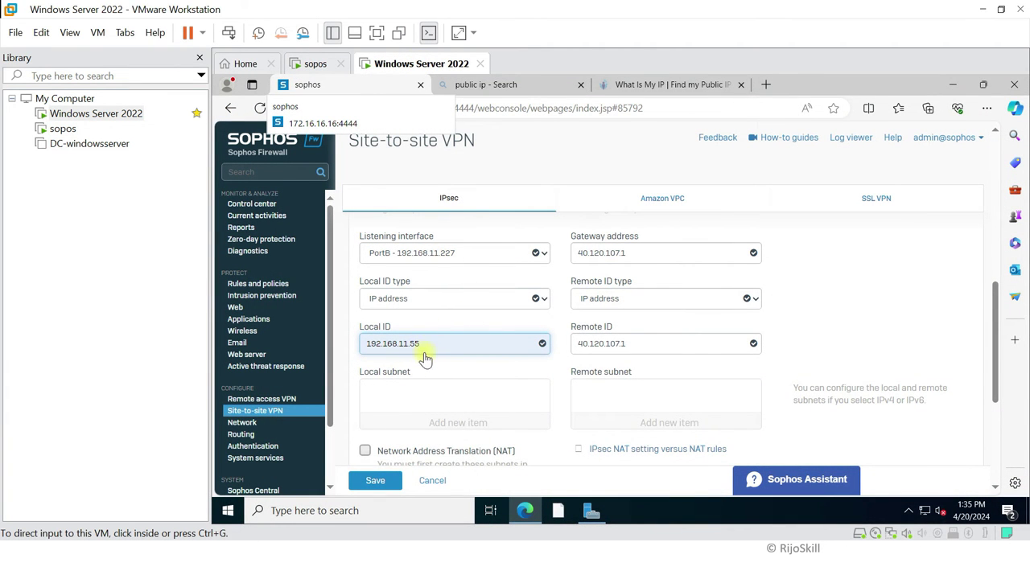
{"action": "left_click", "coordinate": [429, 392]}
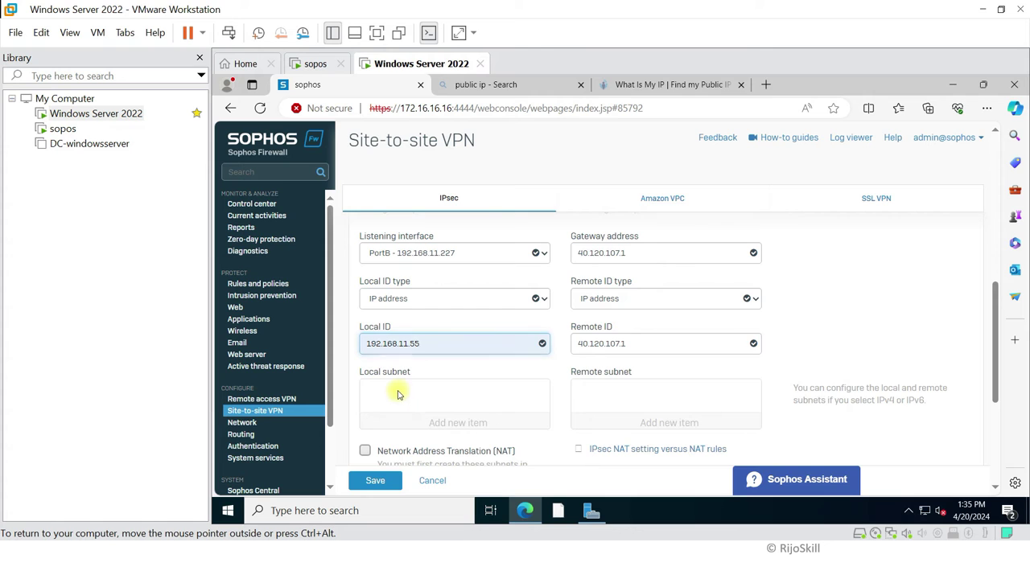
Step: Save the s2svpnazuree connection, accept the preshared key warning, and view the Network interfaces list
{"action": "scroll", "coordinate": [514, 349], "scroll_direction": "down", "scroll_amount": 5}
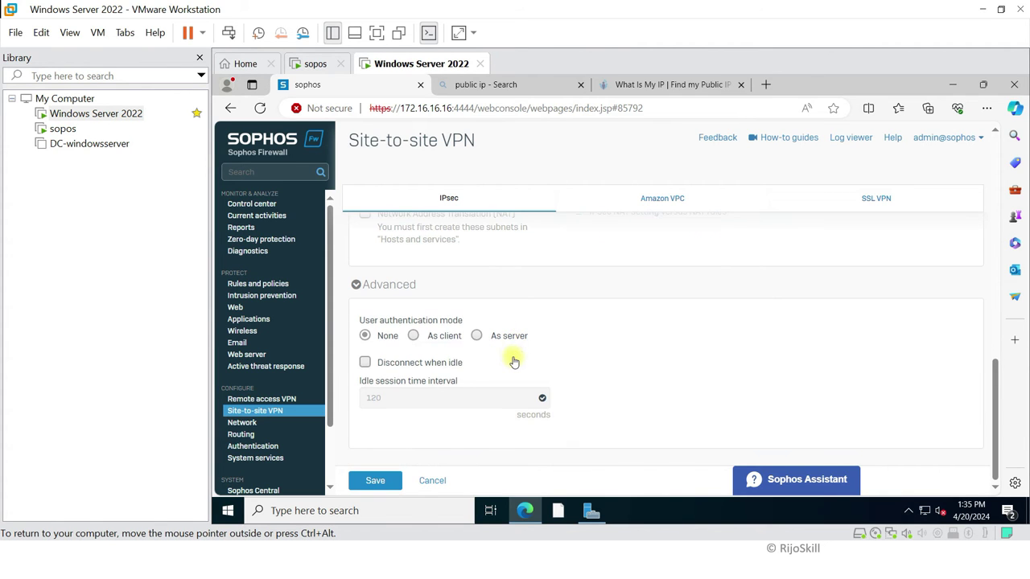
{"action": "left_click", "coordinate": [380, 491]}
{"action": "left_click", "coordinate": [576, 359]}
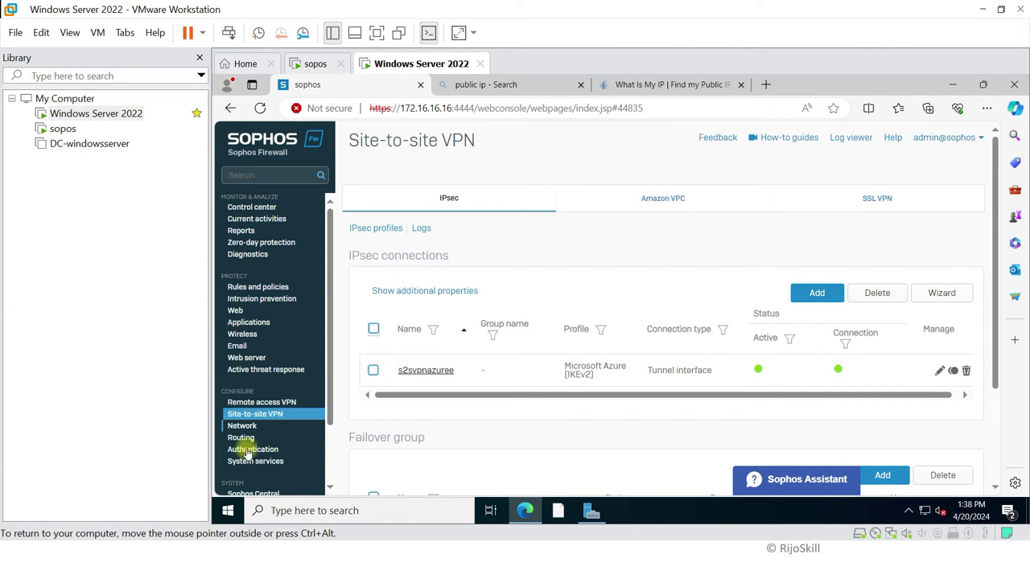
{"action": "left_click", "coordinate": [241, 425]}
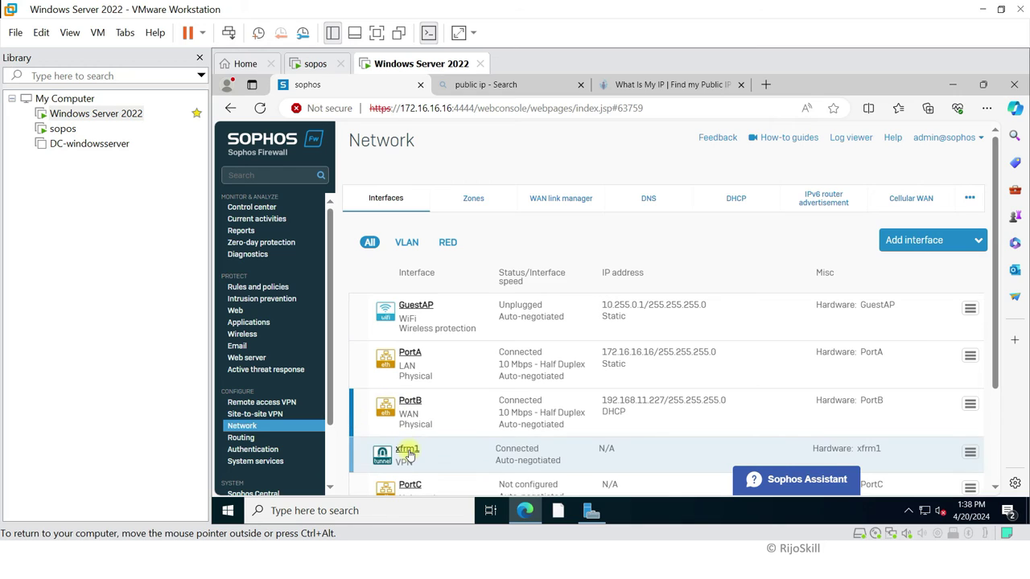
Step: Open the xfrm1 tunnel interface for editing and select its empty IPv4/netmask field
{"action": "scroll", "coordinate": [425, 453], "scroll_direction": "down", "scroll_amount": 1}
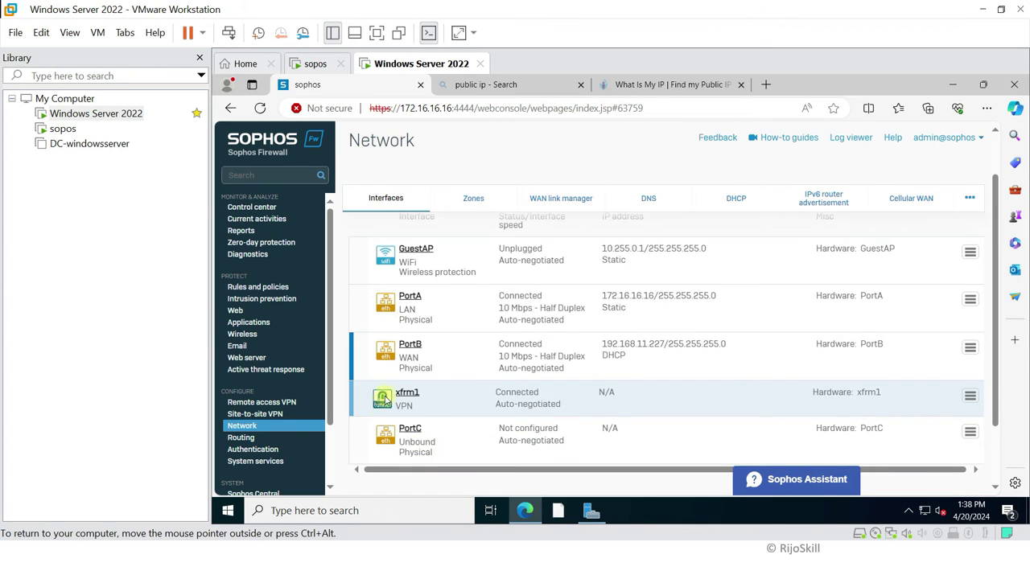
{"action": "left_click", "coordinate": [409, 395]}
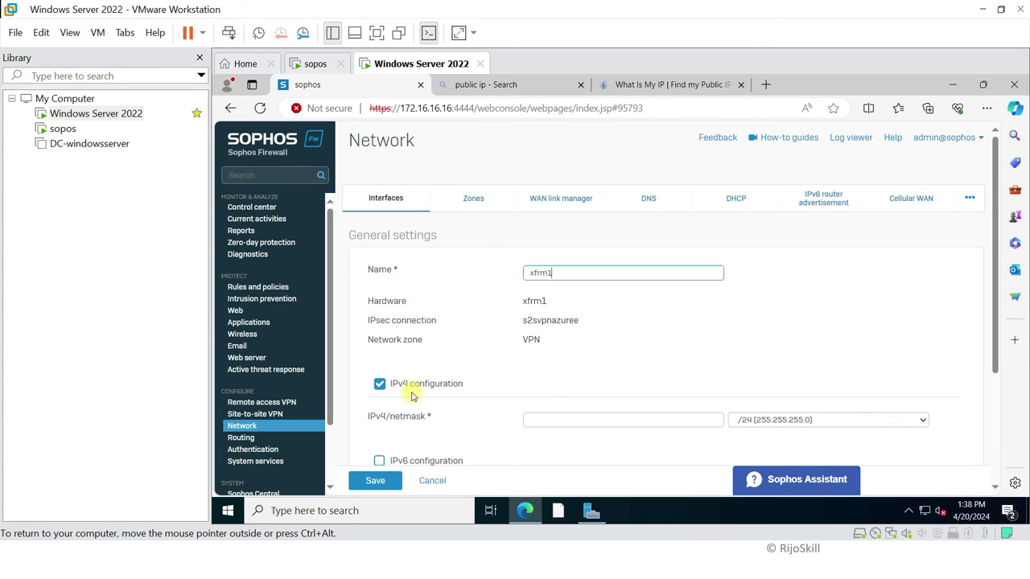
{"action": "scroll", "coordinate": [555, 313], "scroll_direction": "down", "scroll_amount": 1}
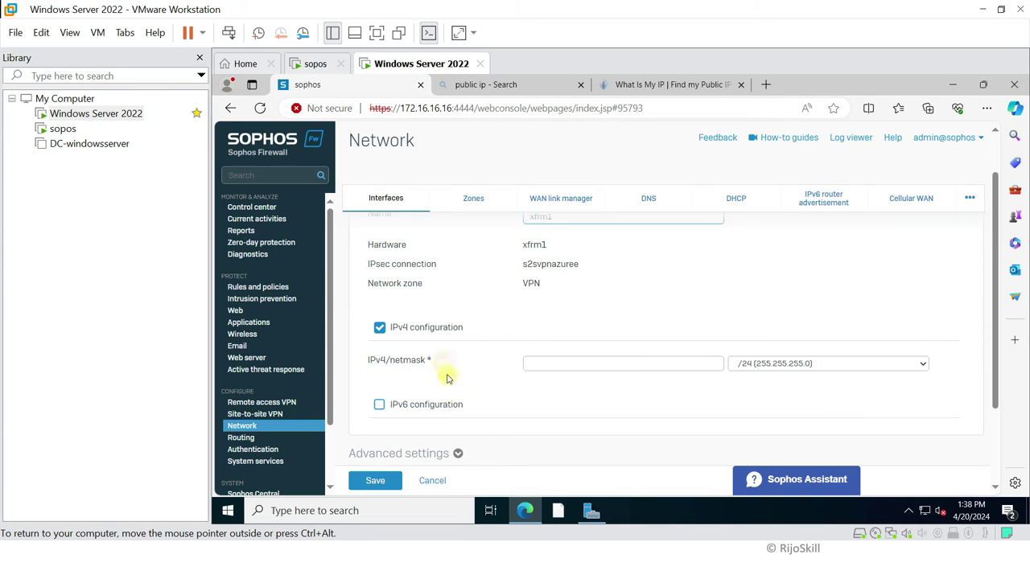
{"action": "scroll", "coordinate": [448, 386], "scroll_direction": "down", "scroll_amount": 1}
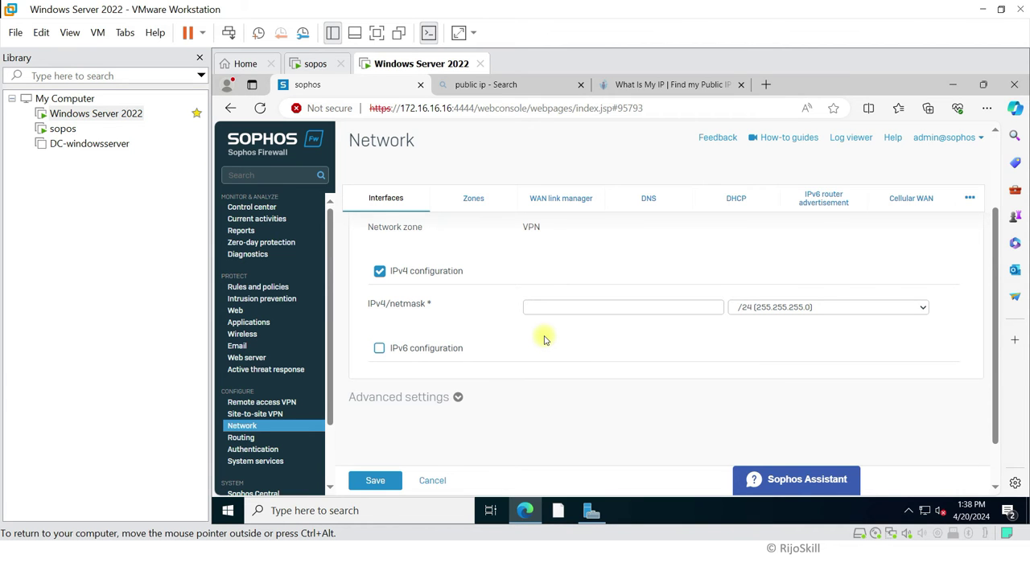
{"action": "left_click", "coordinate": [579, 320]}
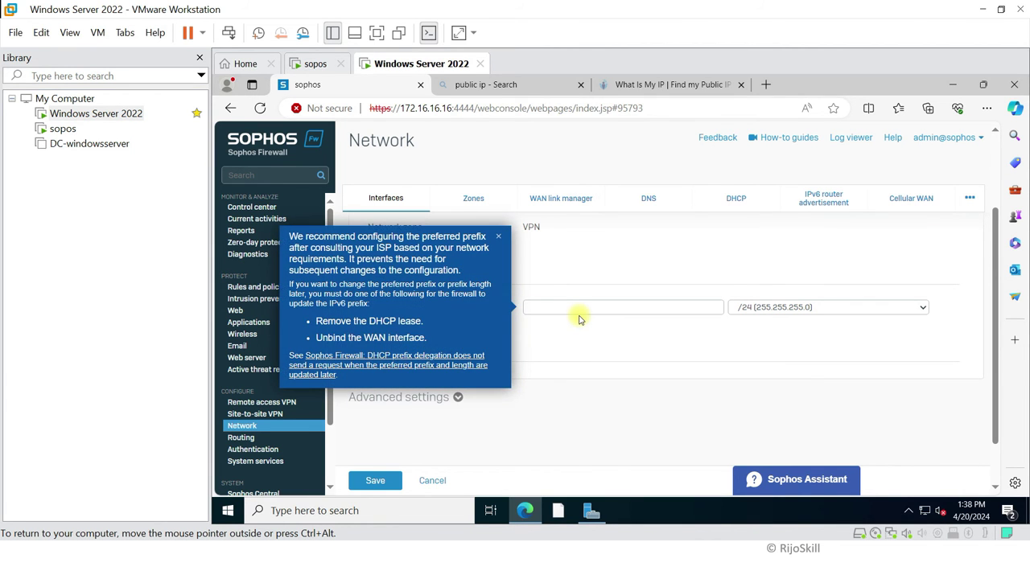
Step: Go to the Azure portal home page and search 'con' to find the Connections service
{"action": "key", "text": "super+Tab"}
{"action": "left_click", "coordinate": [395, 89]}
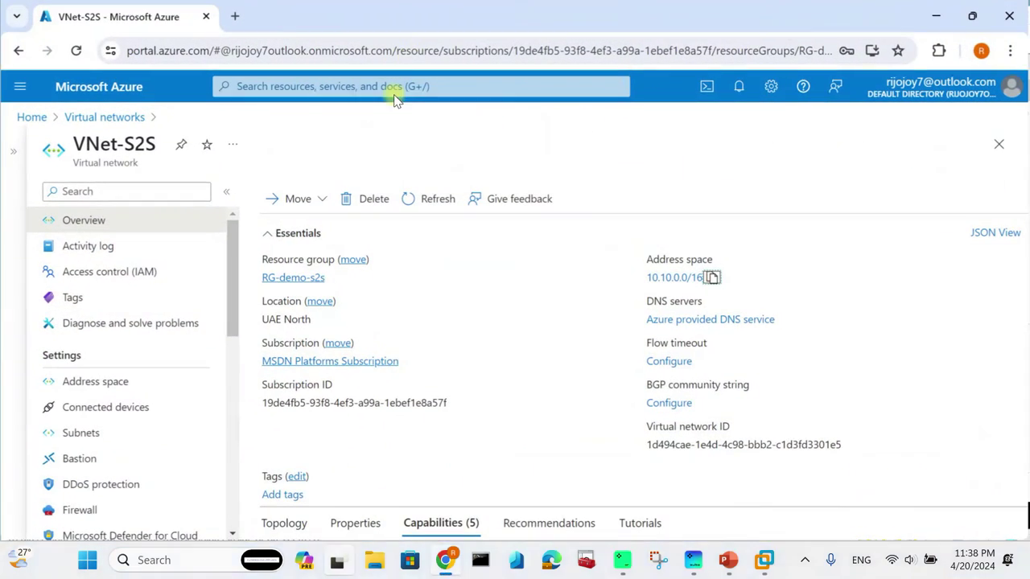
{"action": "left_click", "coordinate": [137, 95]}
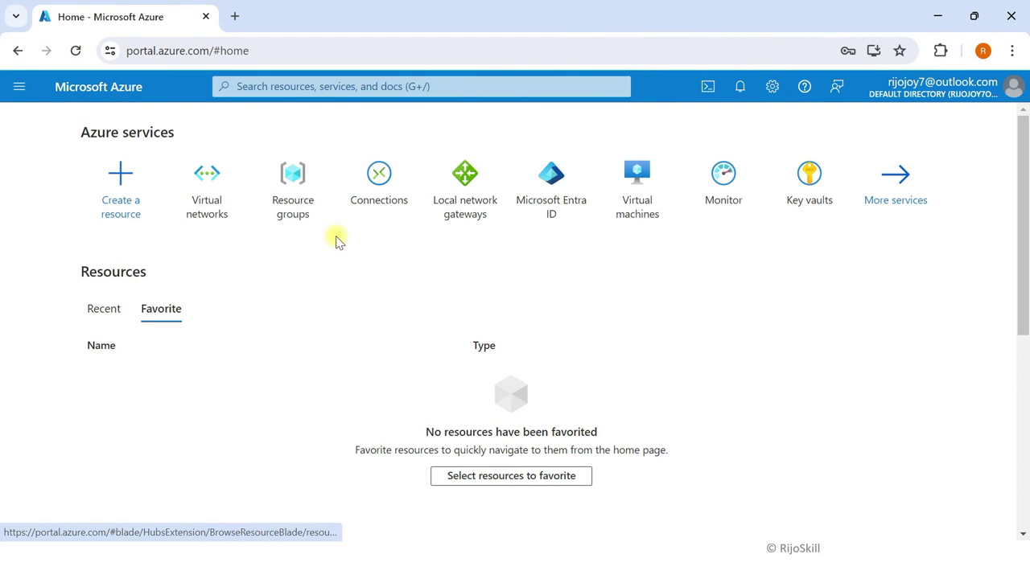
{"action": "left_click", "coordinate": [417, 86]}
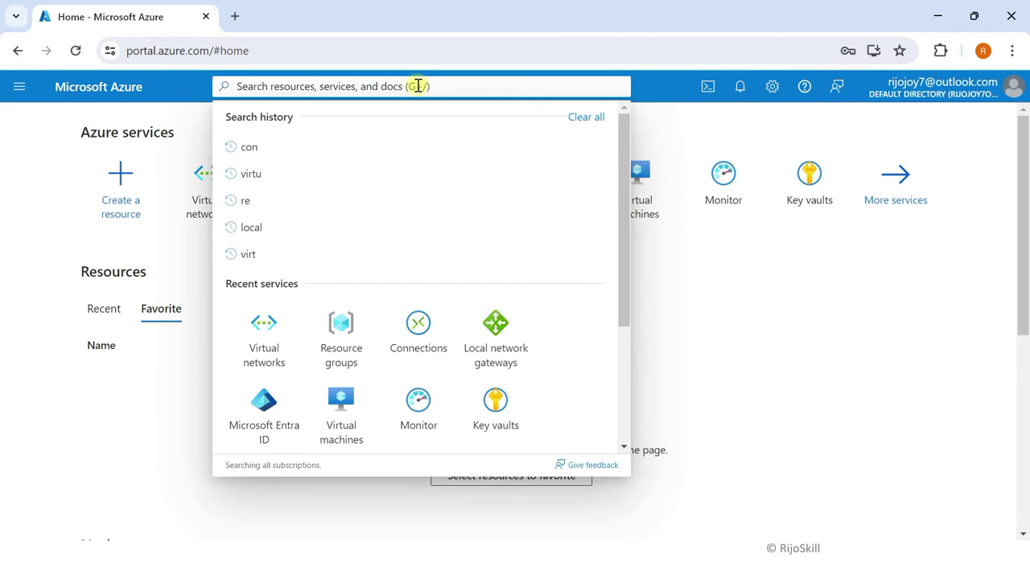
Step: Open the Conect-s2s connection from the Azure Connections list
{"action": "type", "text": "con"}
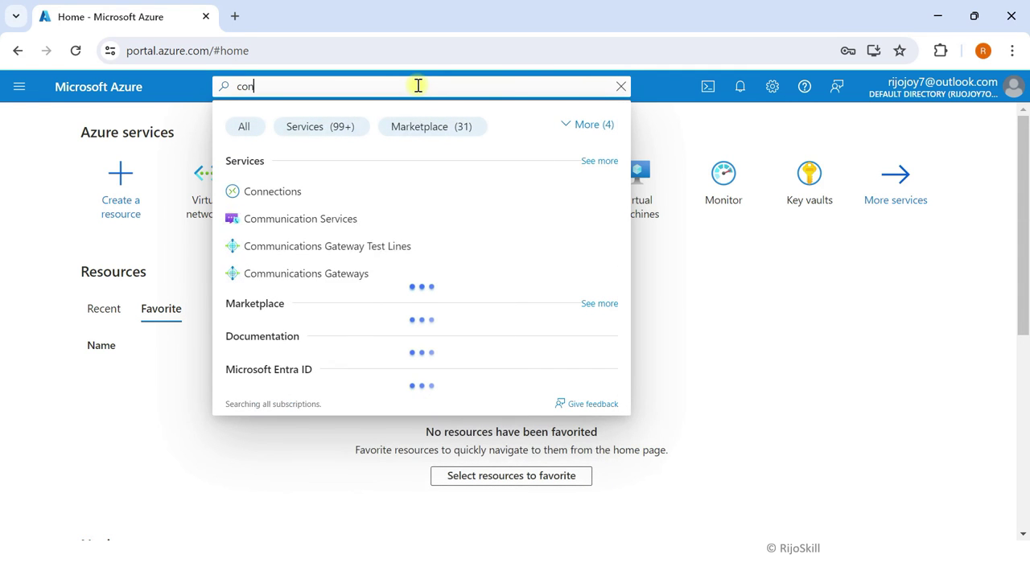
{"action": "left_click", "coordinate": [317, 194]}
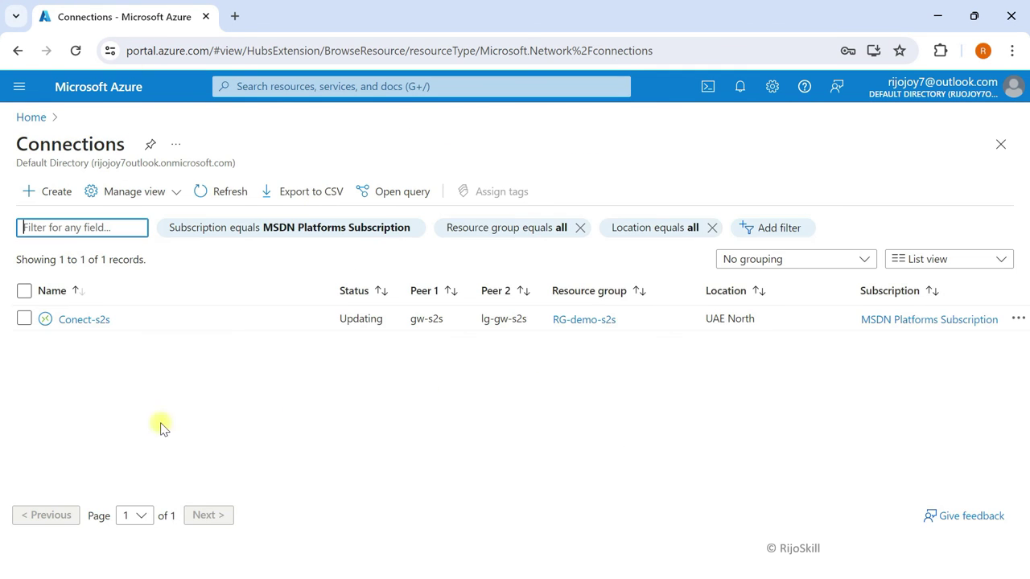
{"action": "left_click", "coordinate": [84, 321]}
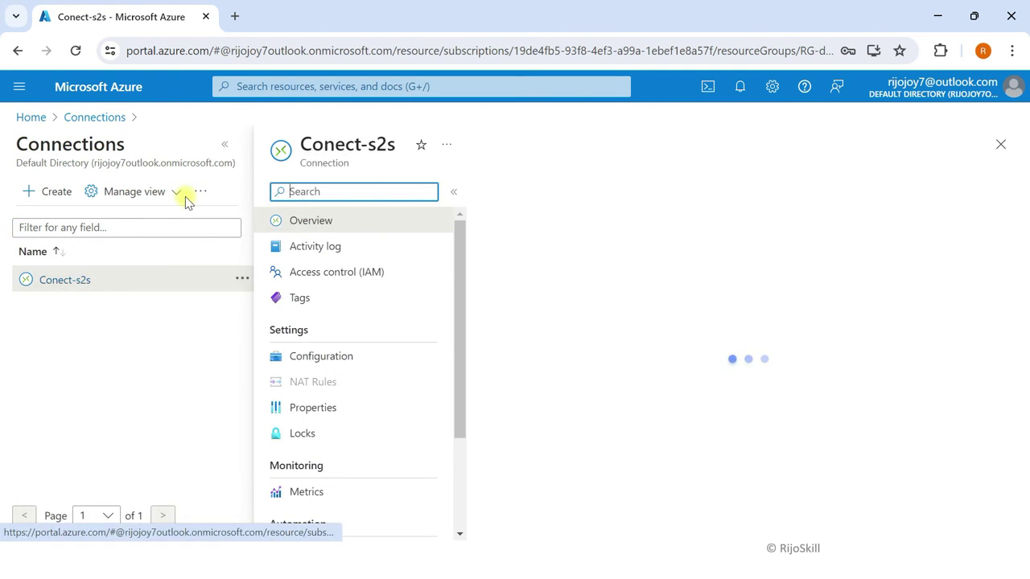
{"action": "left_click", "coordinate": [225, 145]}
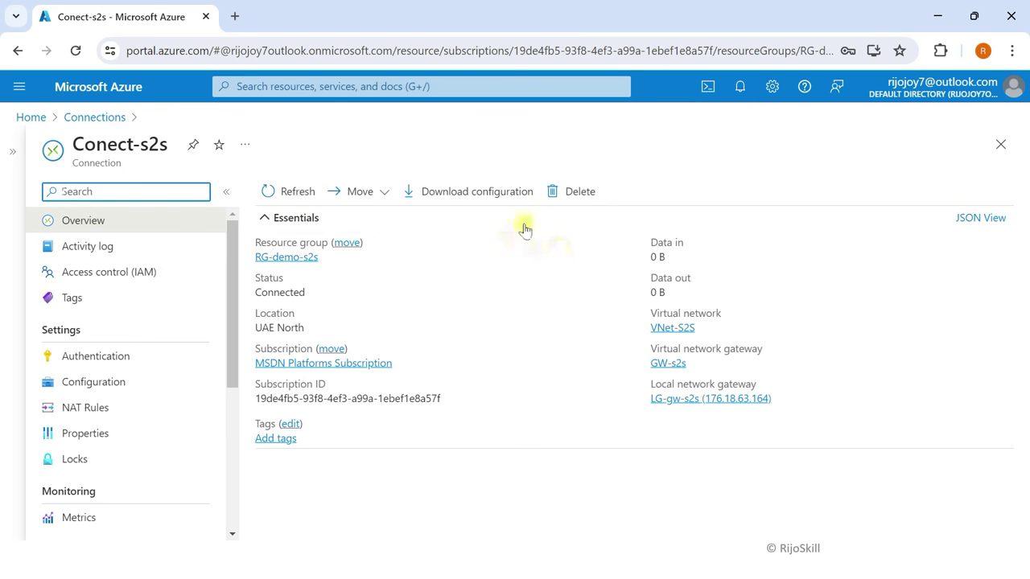
Step: Download the Generic Samples / Device Parameters / Generic-Samples-Device-Parameters configuration file and open it
{"action": "left_click", "coordinate": [482, 197]}
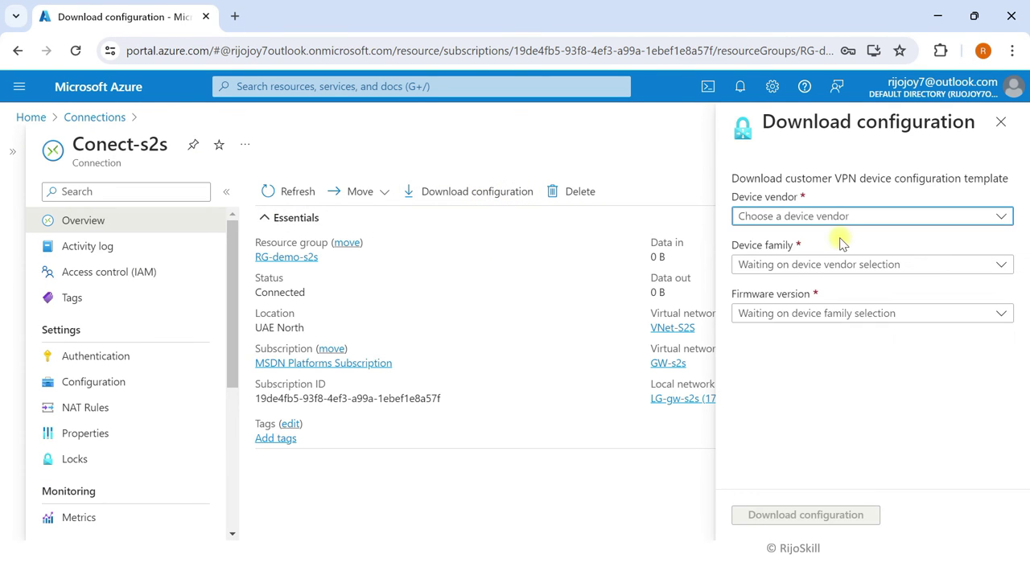
{"action": "left_click", "coordinate": [820, 217]}
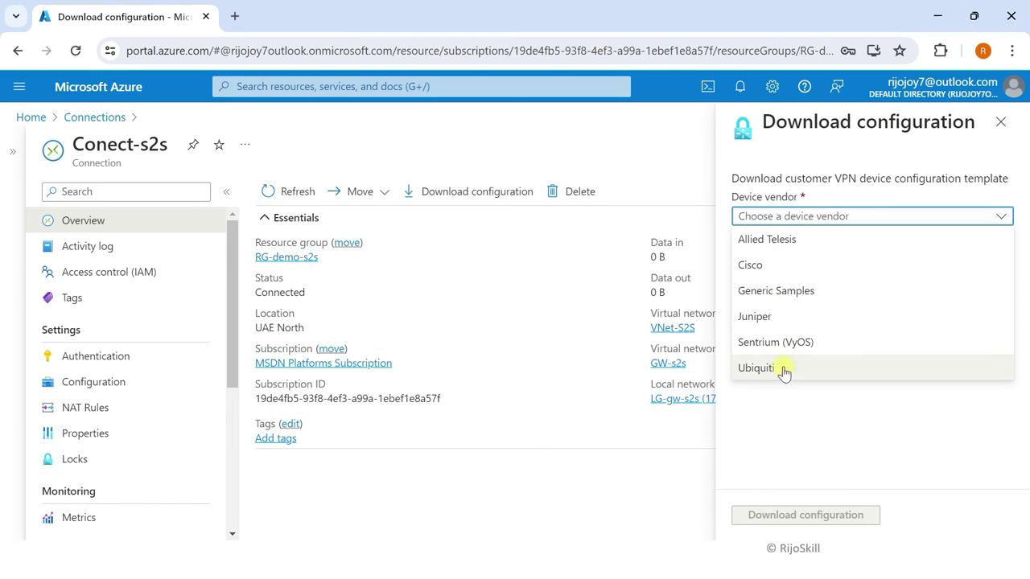
{"action": "left_click", "coordinate": [793, 292]}
{"action": "left_click", "coordinate": [834, 265]}
{"action": "left_click", "coordinate": [778, 290]}
{"action": "left_click", "coordinate": [790, 314]}
{"action": "left_click", "coordinate": [787, 338]}
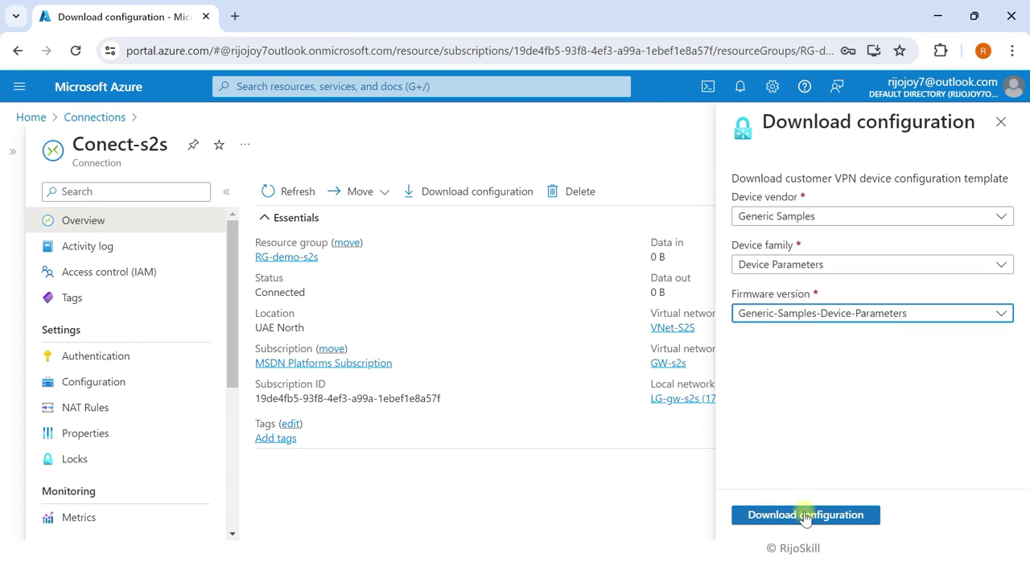
{"action": "left_click", "coordinate": [805, 516]}
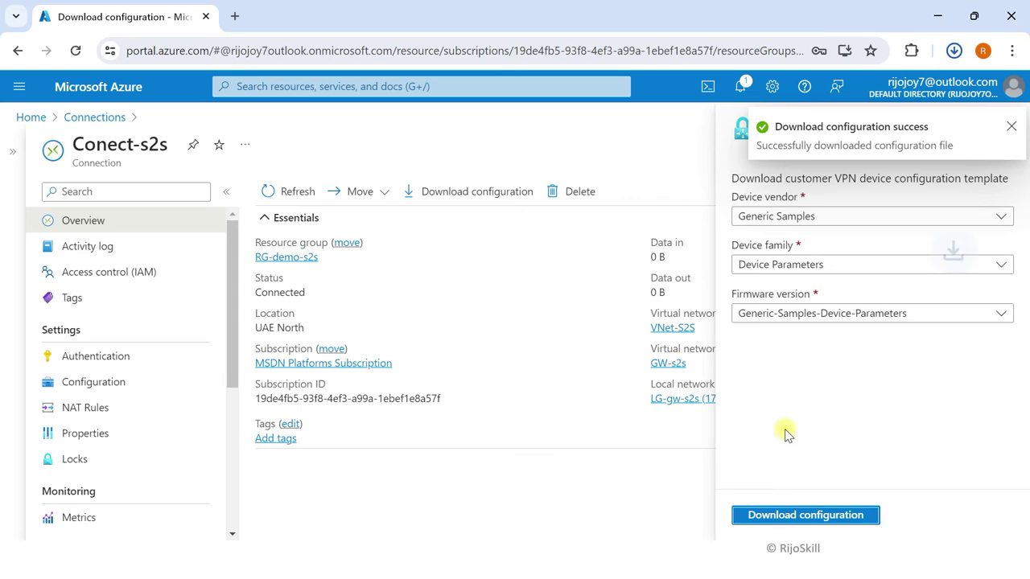
{"action": "left_click", "coordinate": [911, 89]}
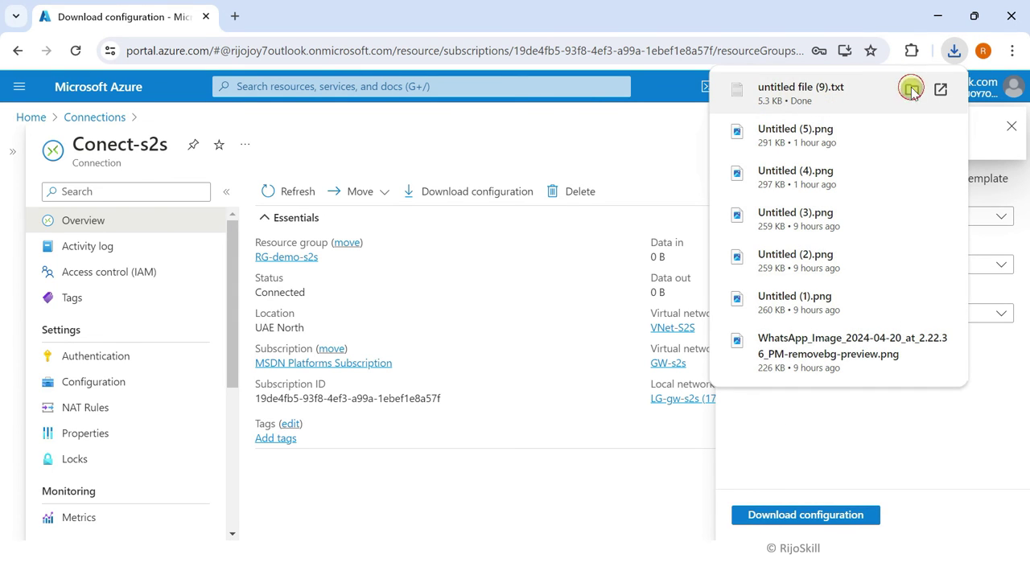
{"action": "left_click", "coordinate": [237, 162]}
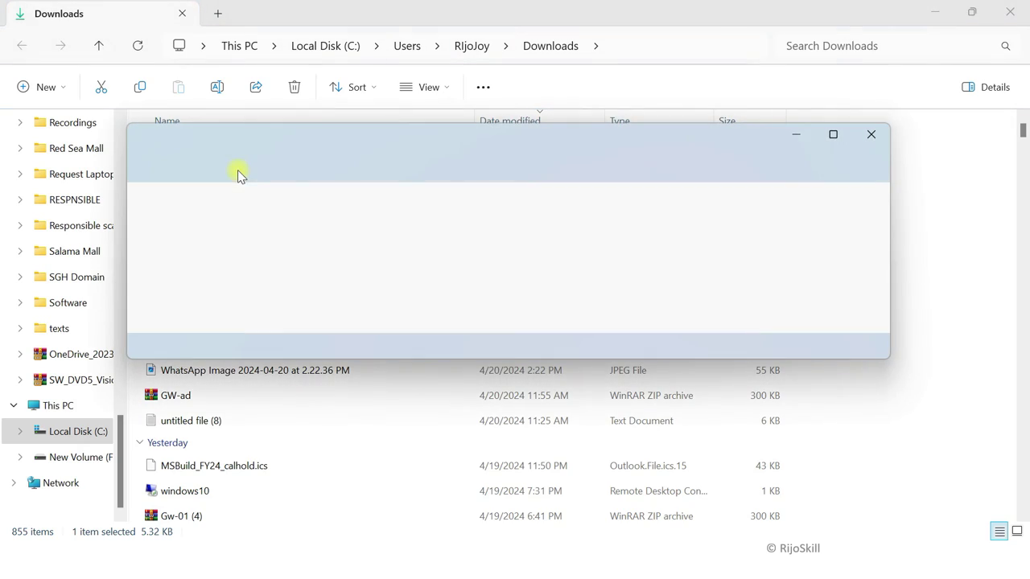
Step: Maximize Notepad and find the 'Tunnel interface (VTI) configuration' section
{"action": "left_click", "coordinate": [833, 135]}
{"action": "scroll", "coordinate": [279, 274], "scroll_direction": "down", "scroll_amount": 7}
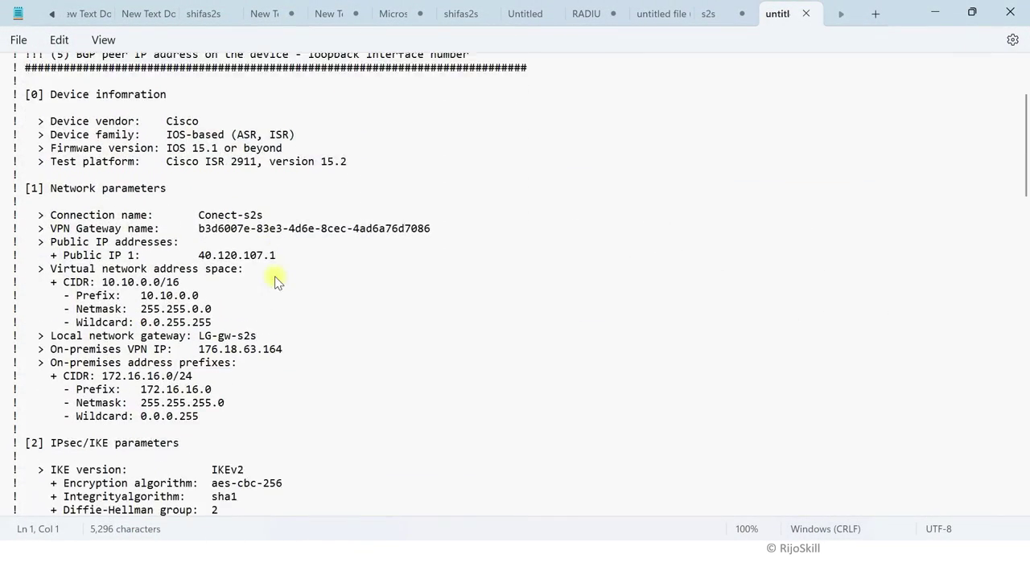
{"action": "scroll", "coordinate": [275, 281], "scroll_direction": "down", "scroll_amount": 12}
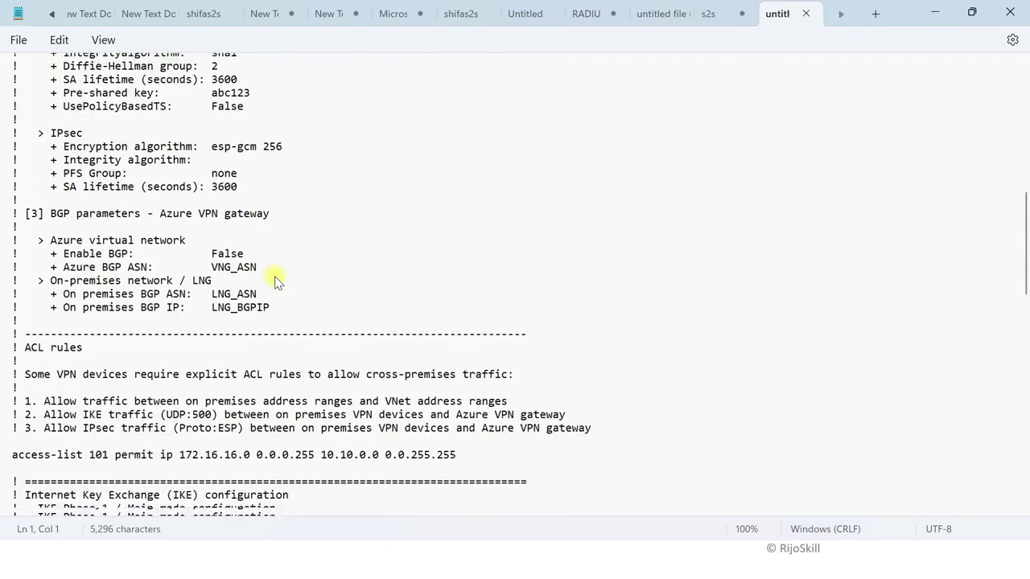
{"action": "scroll", "coordinate": [274, 281], "scroll_direction": "down", "scroll_amount": 12}
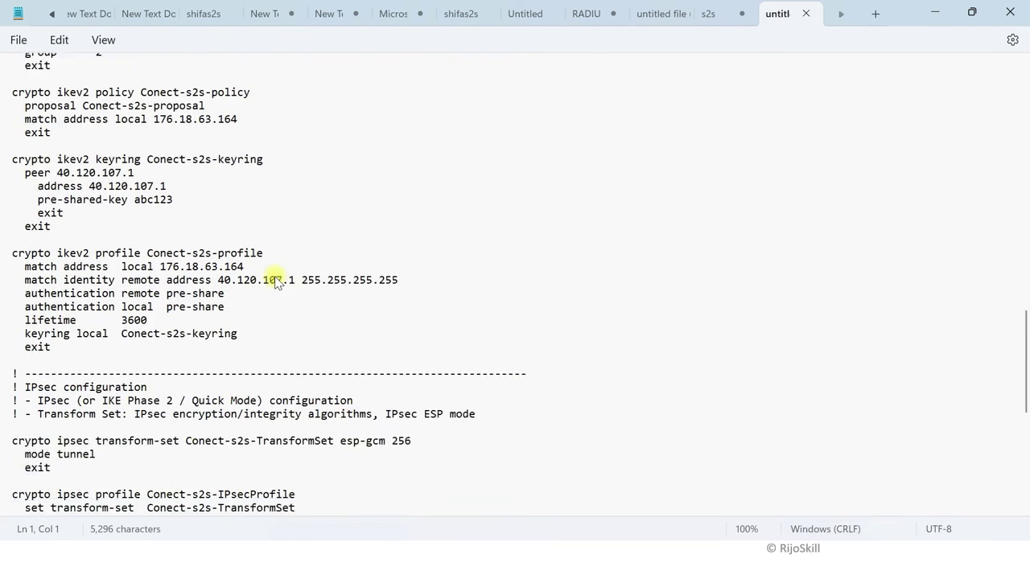
{"action": "scroll", "coordinate": [275, 281], "scroll_direction": "down", "scroll_amount": 4}
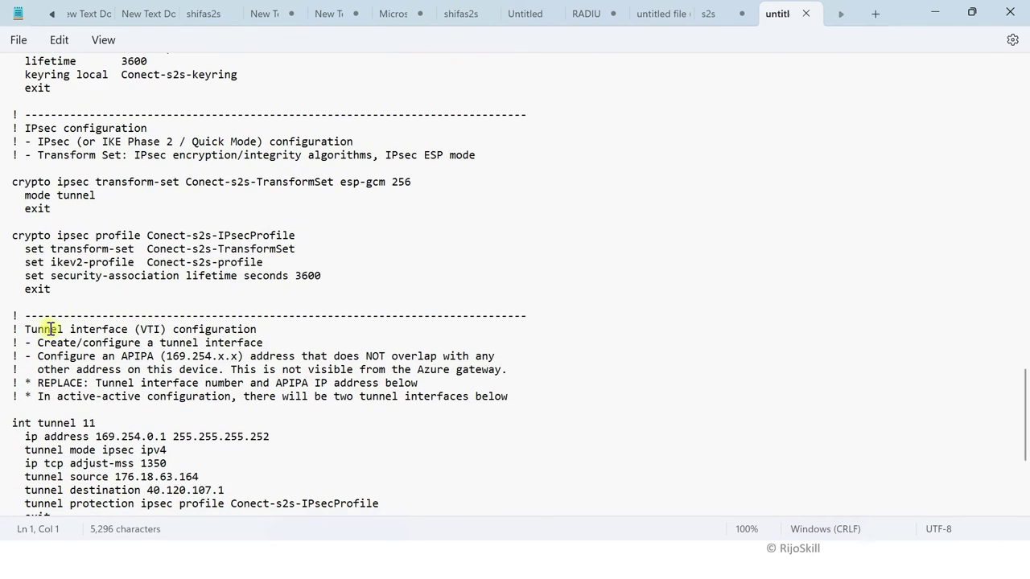
{"action": "left_click_drag", "start_coordinate": [25, 333], "coordinate": [259, 333]}
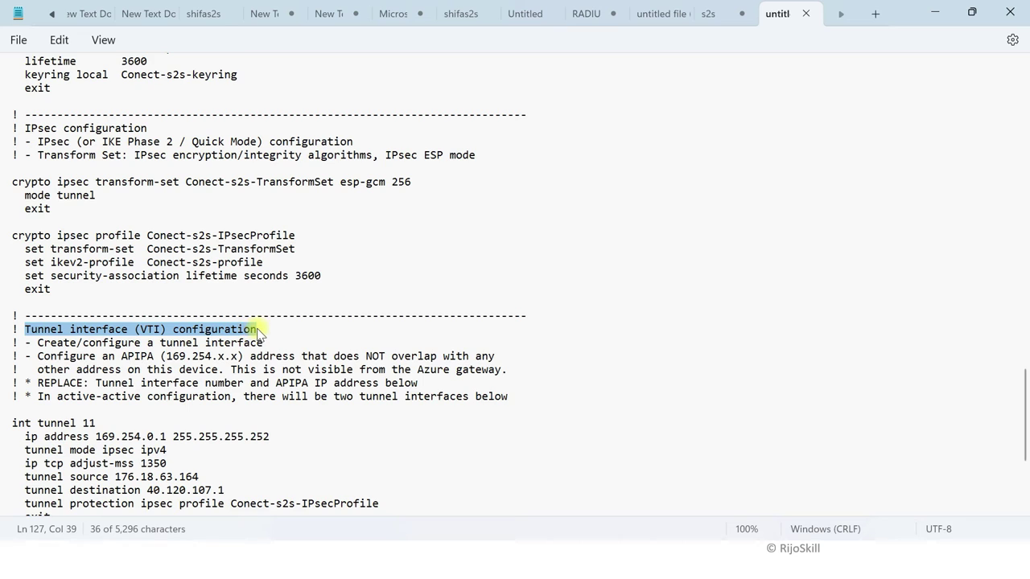
Step: Locate the tunnel address 169.254.0.1 with mask 255.255.255.252 in that section
{"action": "scroll", "coordinate": [272, 320], "scroll_direction": "down", "scroll_amount": 3}
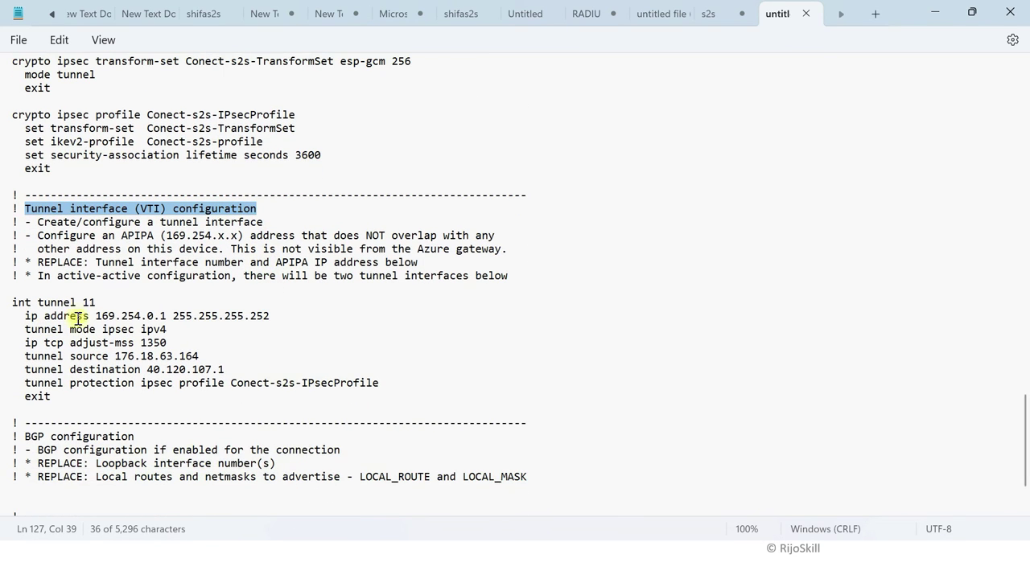
{"action": "left_click_drag", "start_coordinate": [95, 318], "coordinate": [165, 319]}
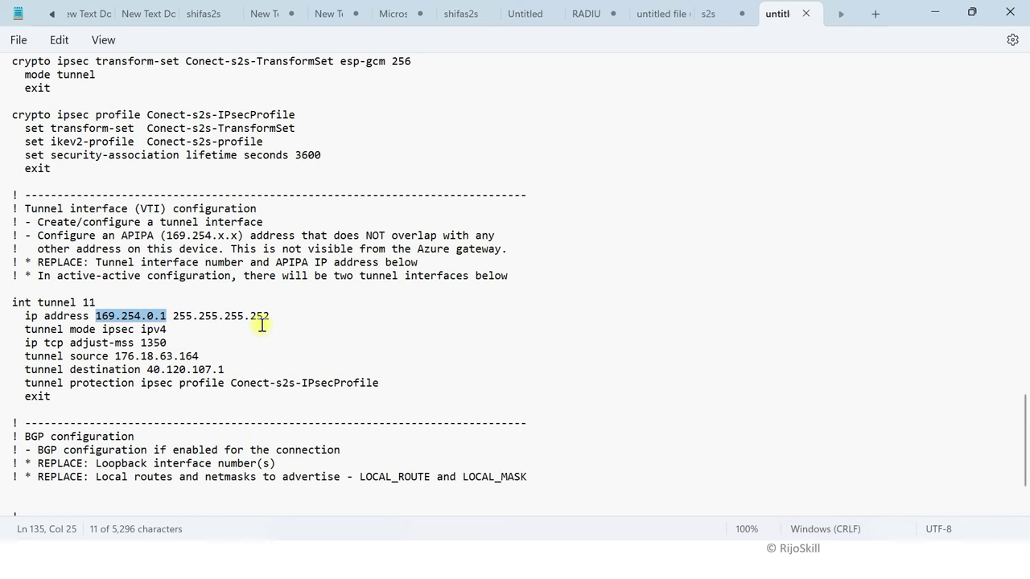
{"action": "left_click", "coordinate": [336, 300]}
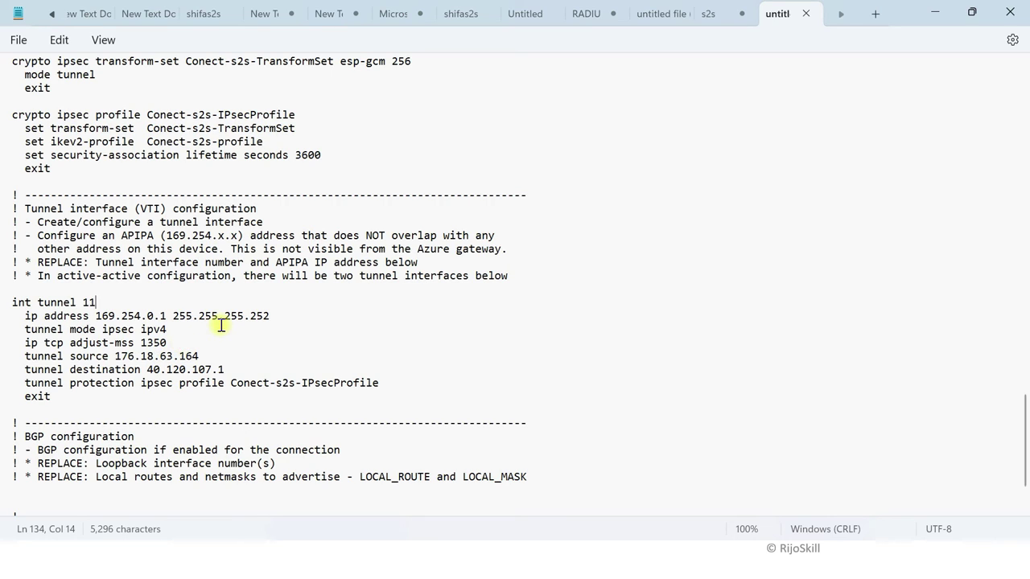
{"action": "key", "text": "super+Tab"}
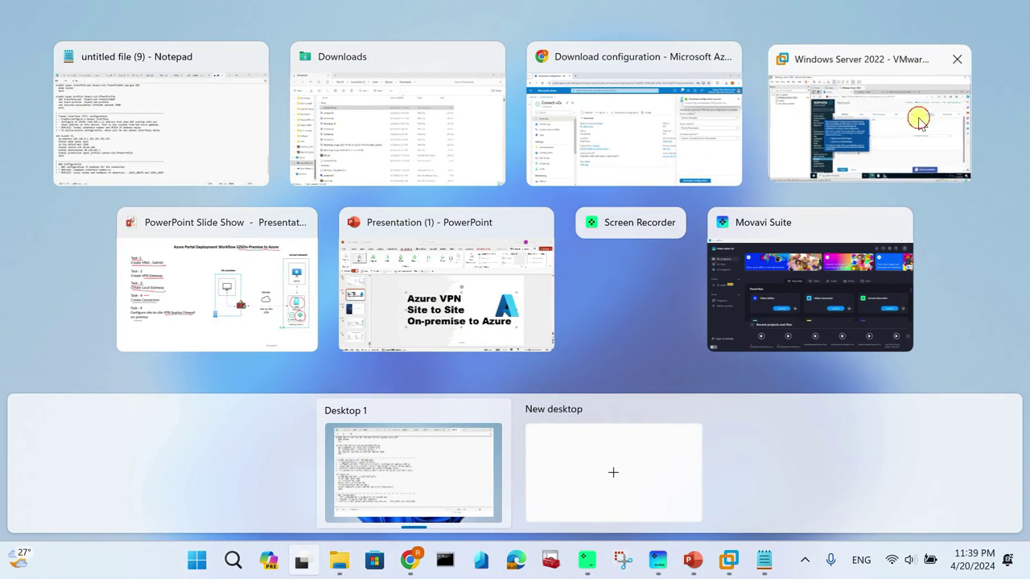
Step: Give xfrm1 the IPv4 address 169.254.0.1 with a /30 netmask
{"action": "left_click", "coordinate": [918, 121]}
{"action": "left_click", "coordinate": [540, 304]}
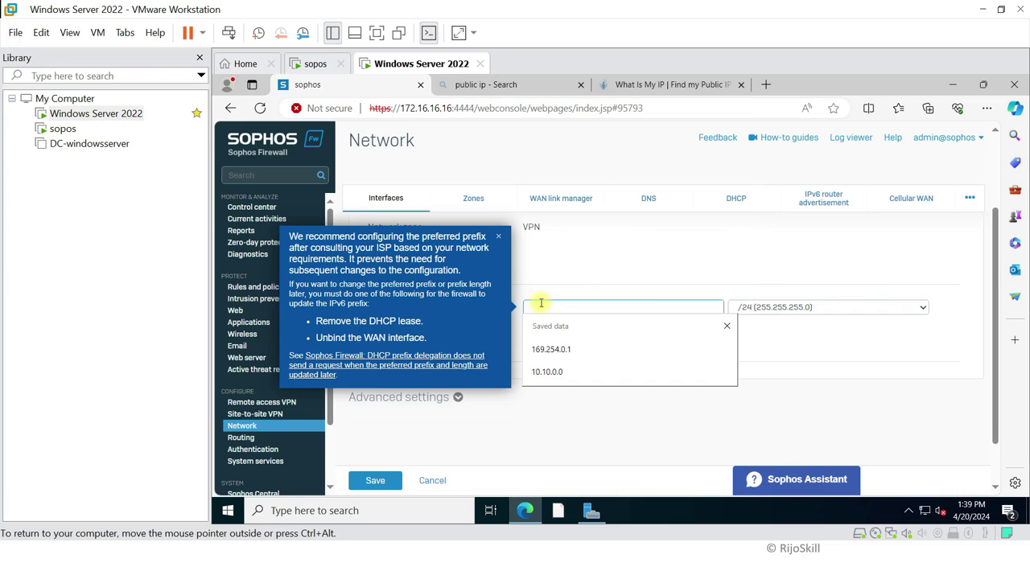
{"action": "key", "text": "Down"}
{"action": "key", "text": "Return"}
{"action": "left_click", "coordinate": [770, 314]}
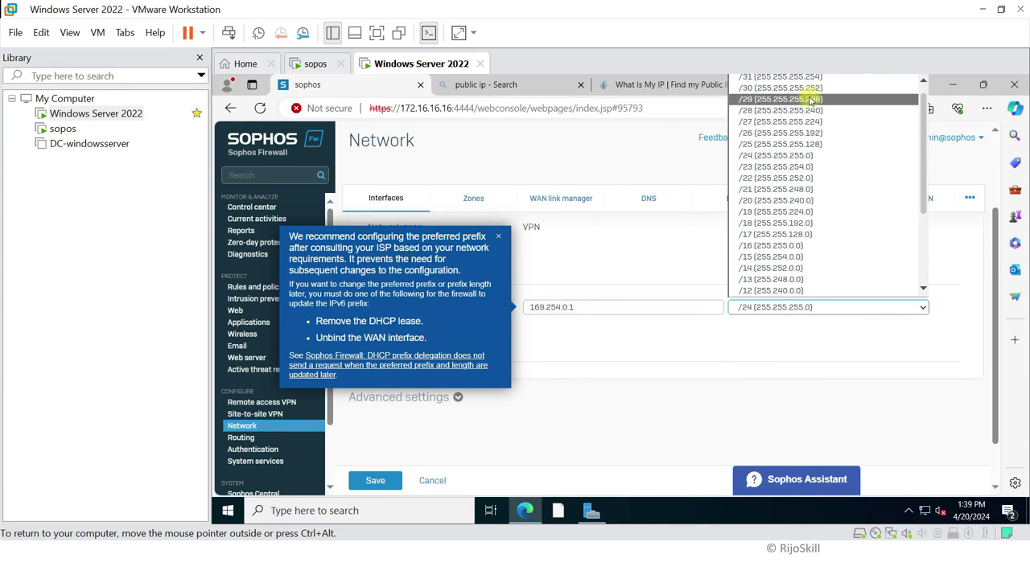
{"action": "left_click", "coordinate": [812, 88]}
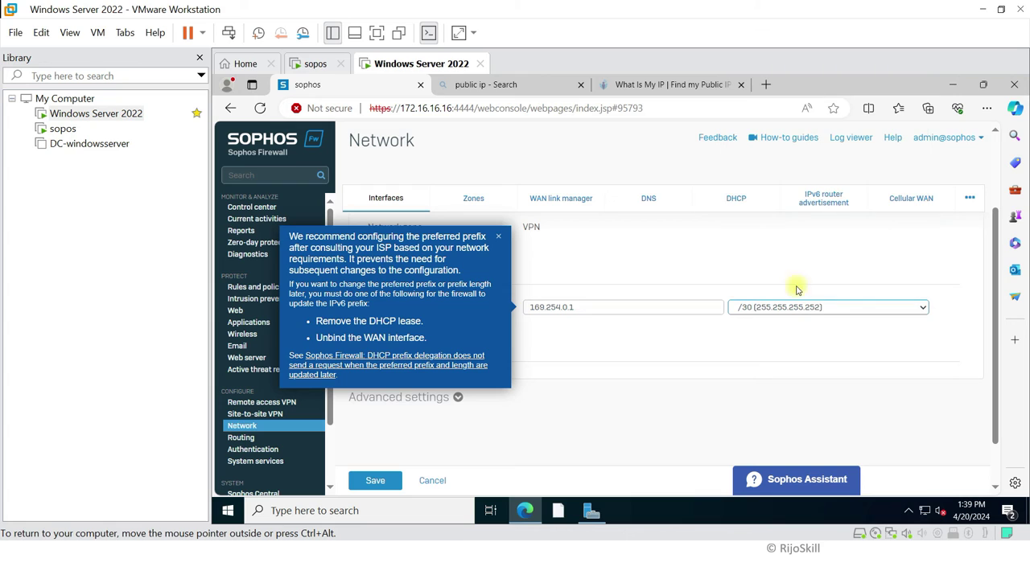
{"action": "left_click", "coordinate": [499, 236]}
Step: Enable Override MSS in the advanced settings and set it to 1350
{"action": "left_click", "coordinate": [443, 398]}
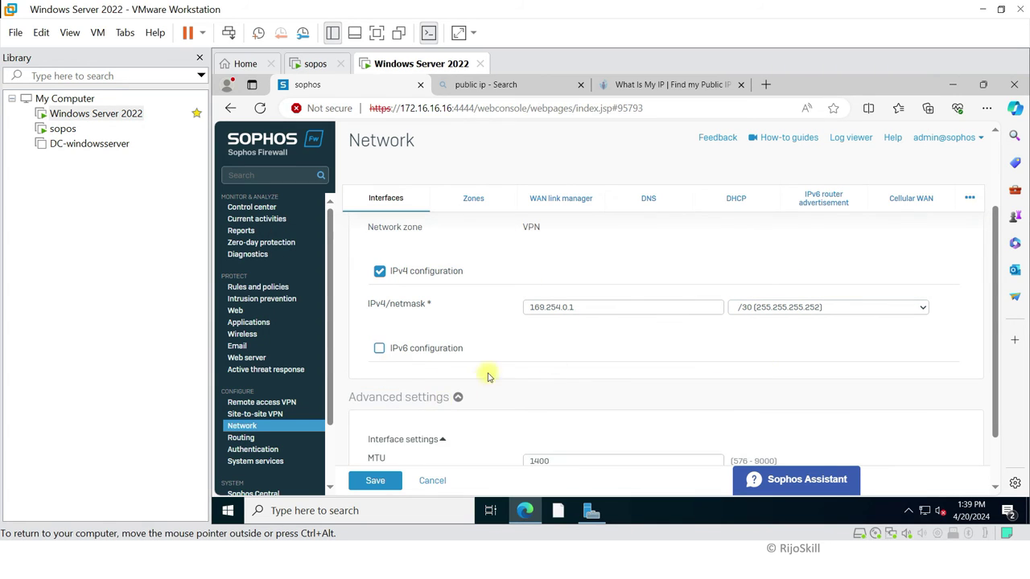
{"action": "scroll", "coordinate": [491, 375], "scroll_direction": "down", "scroll_amount": 1}
{"action": "left_click", "coordinate": [371, 419]}
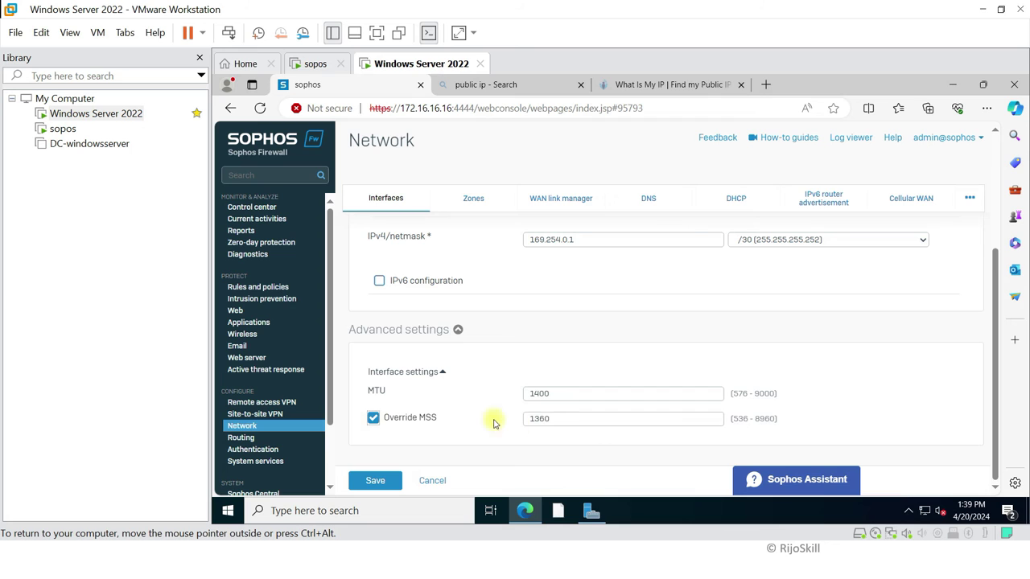
{"action": "left_click", "coordinate": [556, 419]}
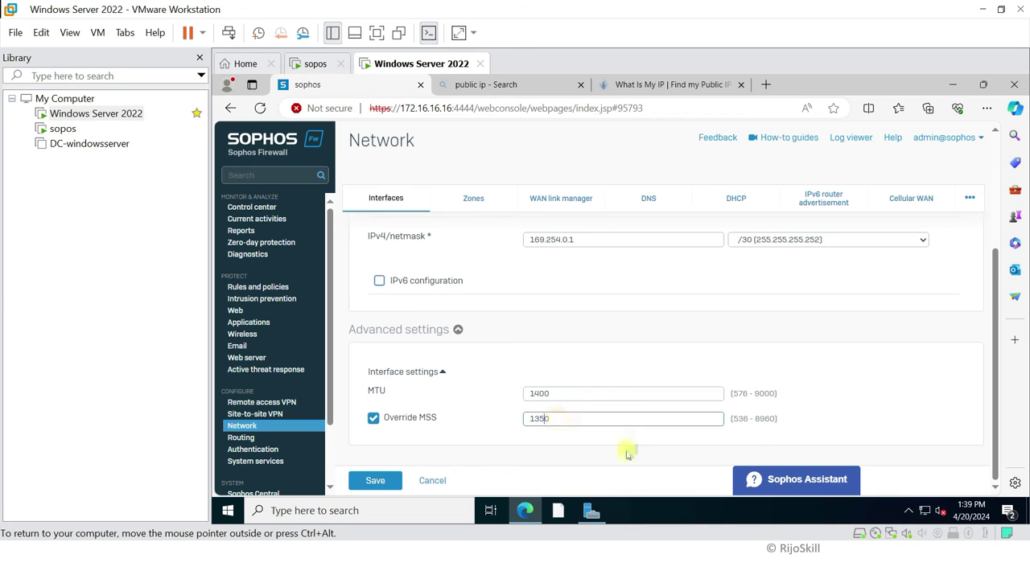
{"action": "scroll", "coordinate": [713, 292], "scroll_direction": "up", "scroll_amount": 2}
{"action": "mouse_move", "coordinate": [582, 358]}
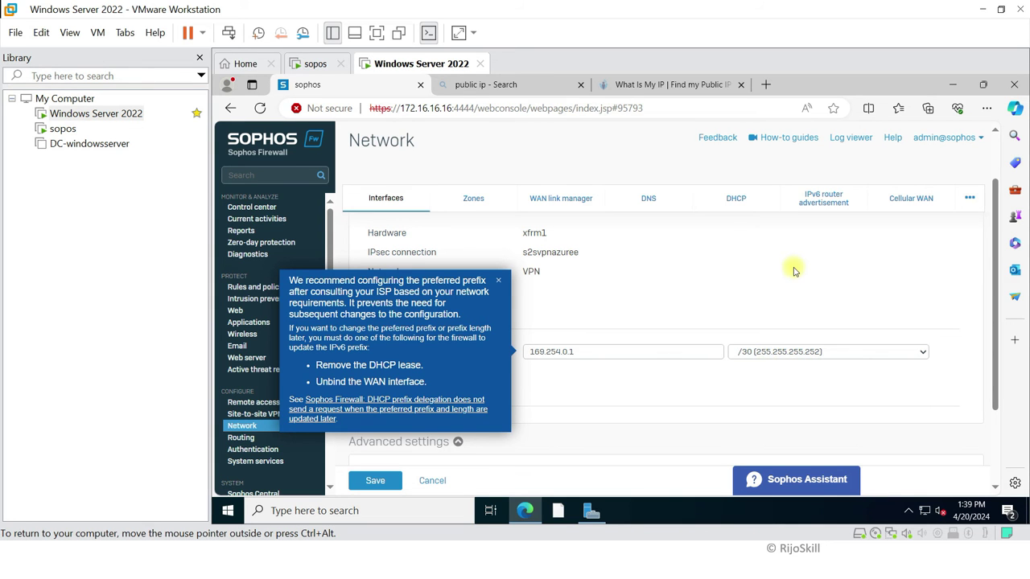
{"action": "key", "text": "super+Tab"}
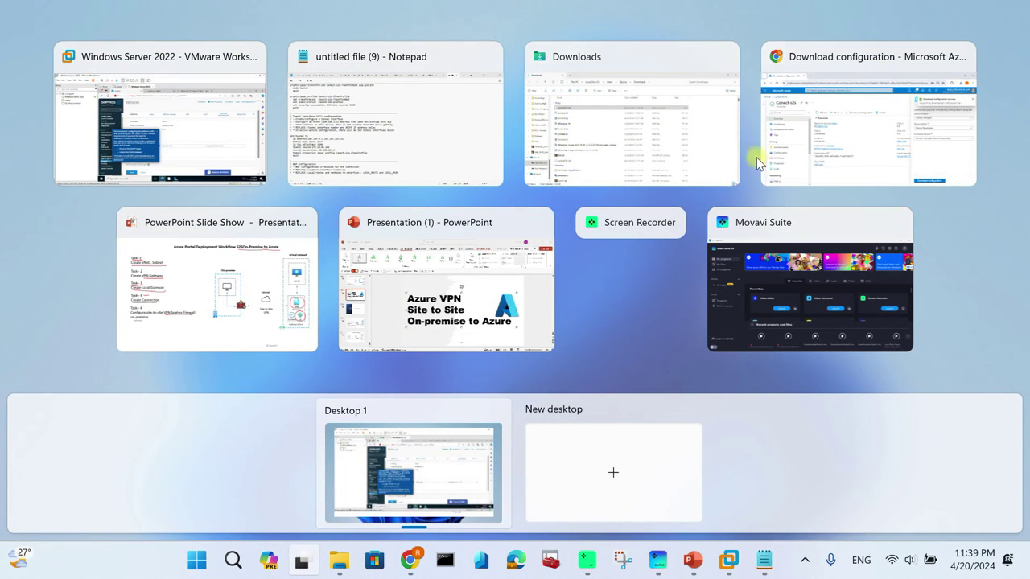
{"action": "left_click", "coordinate": [400, 138]}
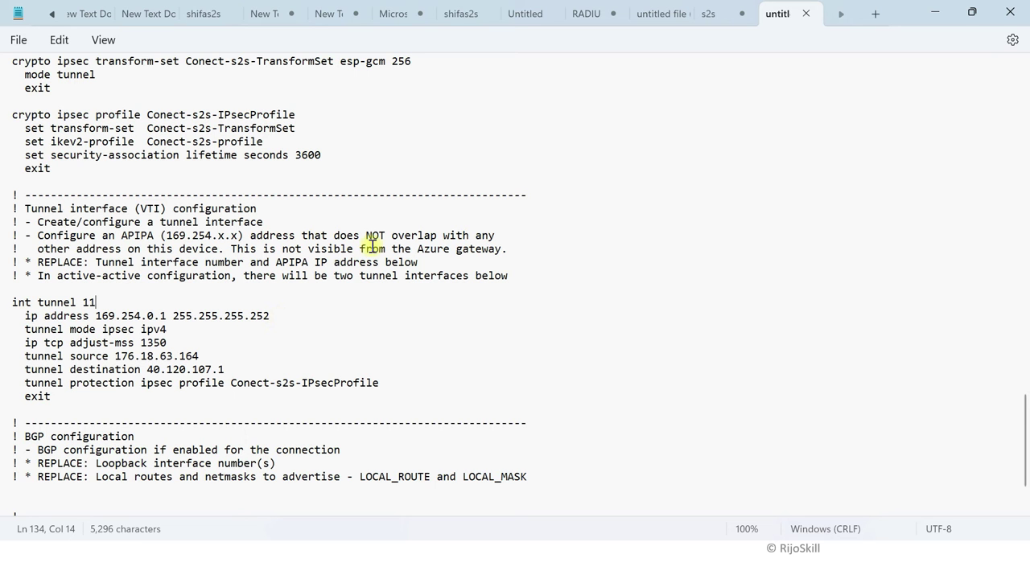
{"action": "key", "text": "super+Tab"}
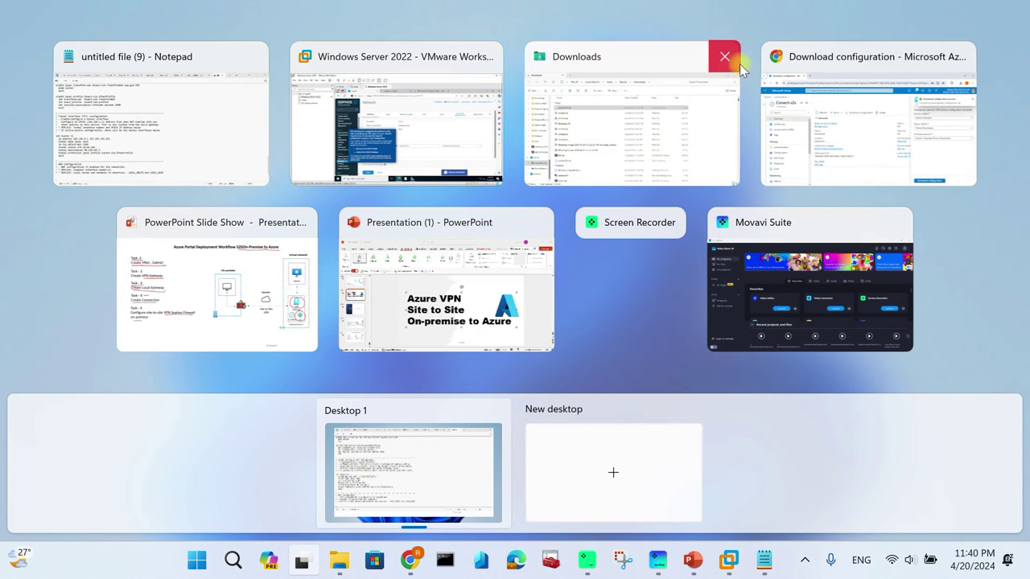
{"action": "left_click", "coordinate": [402, 142]}
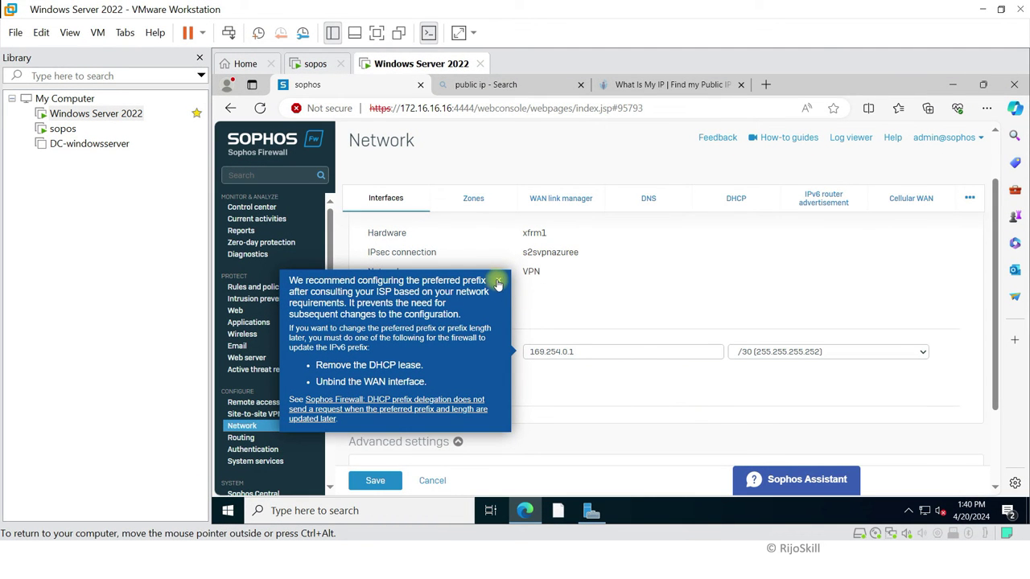
Step: Save the xfrm1 interface and confirm updating it with 169.254.0.1/255.255.255.252
{"action": "left_click", "coordinate": [498, 282]}
{"action": "scroll", "coordinate": [528, 422], "scroll_direction": "down", "scroll_amount": 3}
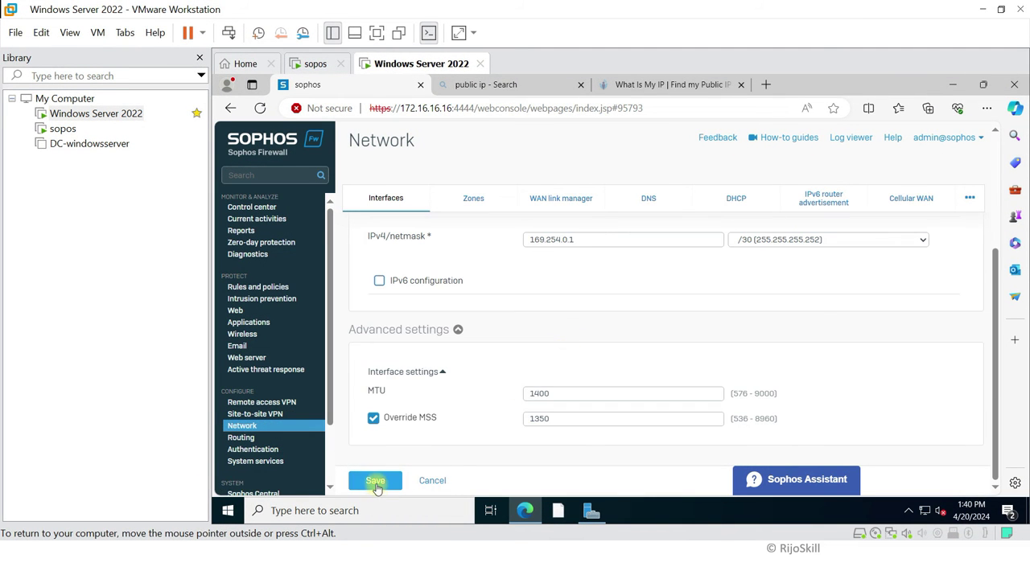
{"action": "left_click", "coordinate": [375, 481]}
{"action": "left_click", "coordinate": [572, 364]}
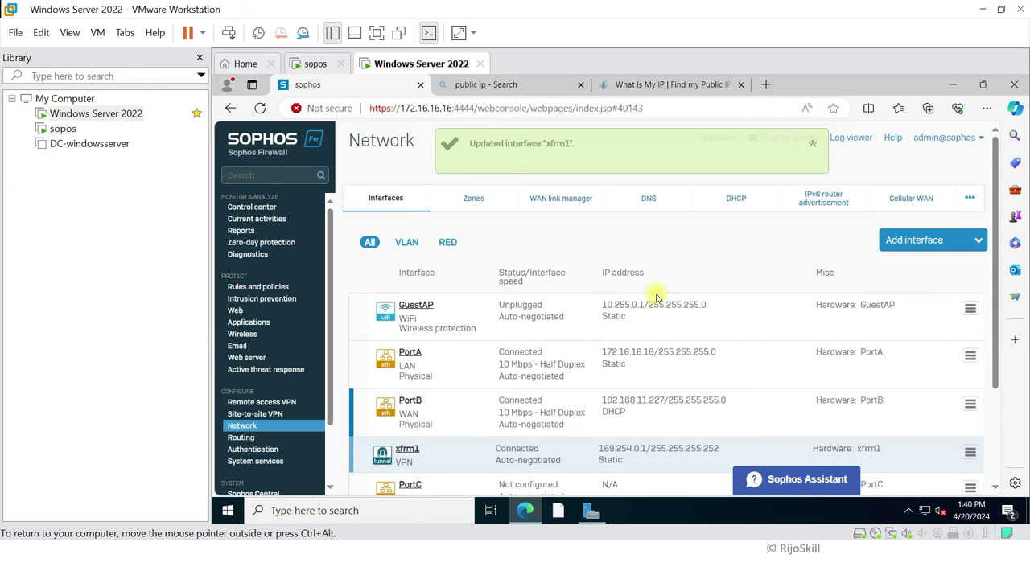
{"action": "scroll", "coordinate": [653, 302], "scroll_direction": "down", "scroll_amount": 2}
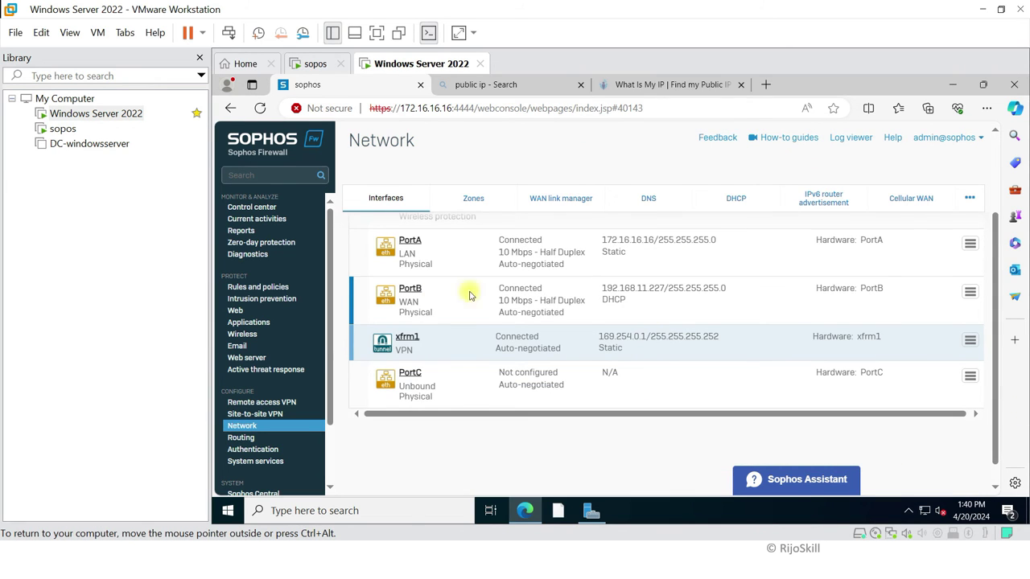
Step: Start adding a new IPv4 unicast route under Routing > Static routes
{"action": "left_click", "coordinate": [240, 437]}
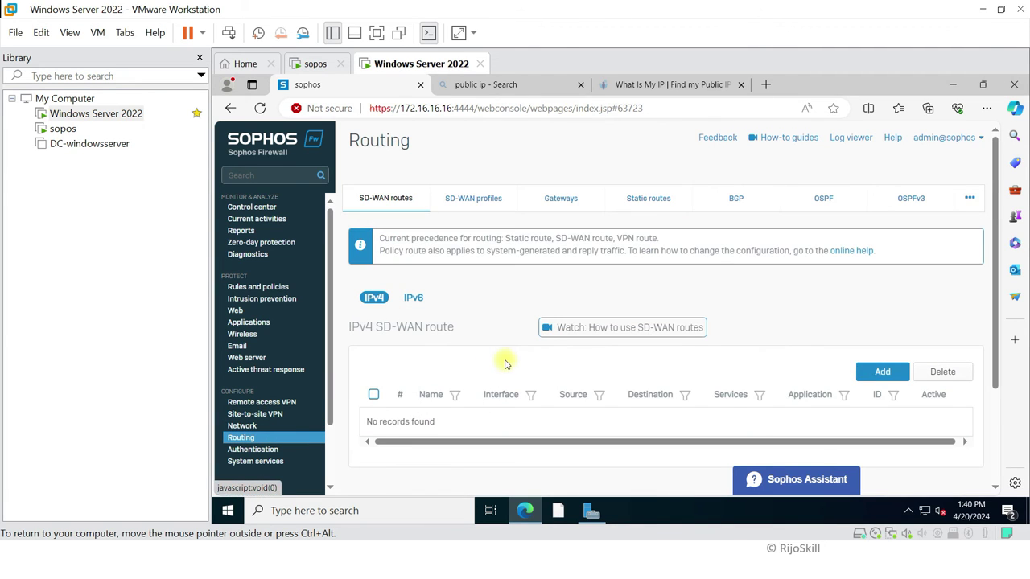
{"action": "left_click", "coordinate": [651, 199]}
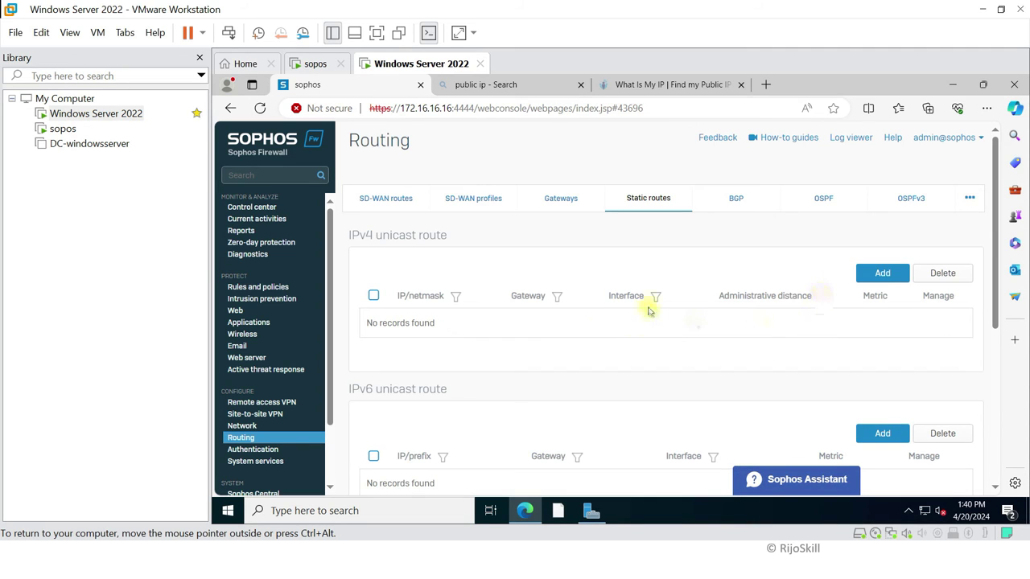
{"action": "left_click", "coordinate": [882, 273]}
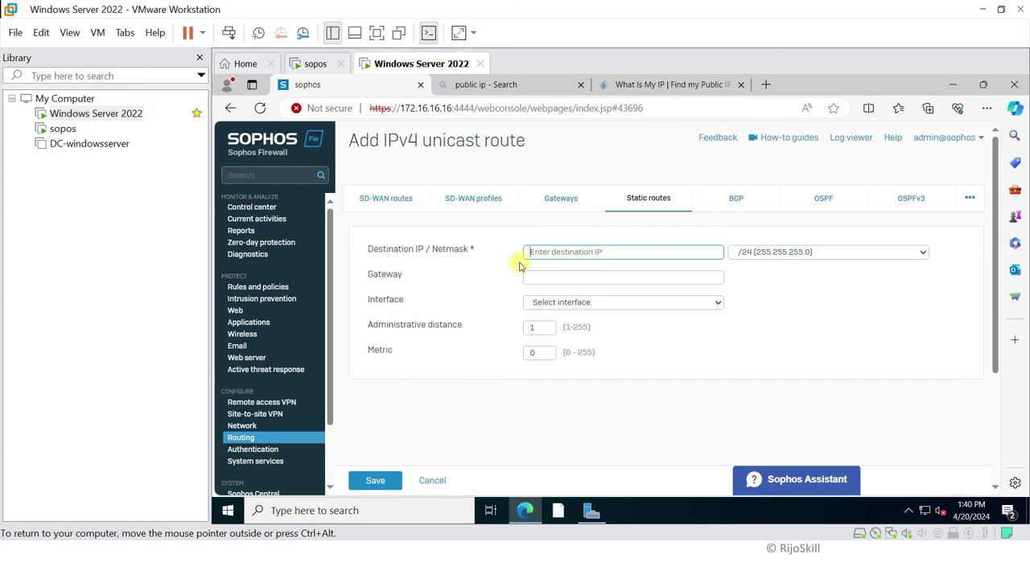
Step: Set the route destination to 10.10.0.0 with netmask /16 (255.255.0.0)
{"action": "left_click", "coordinate": [554, 252]}
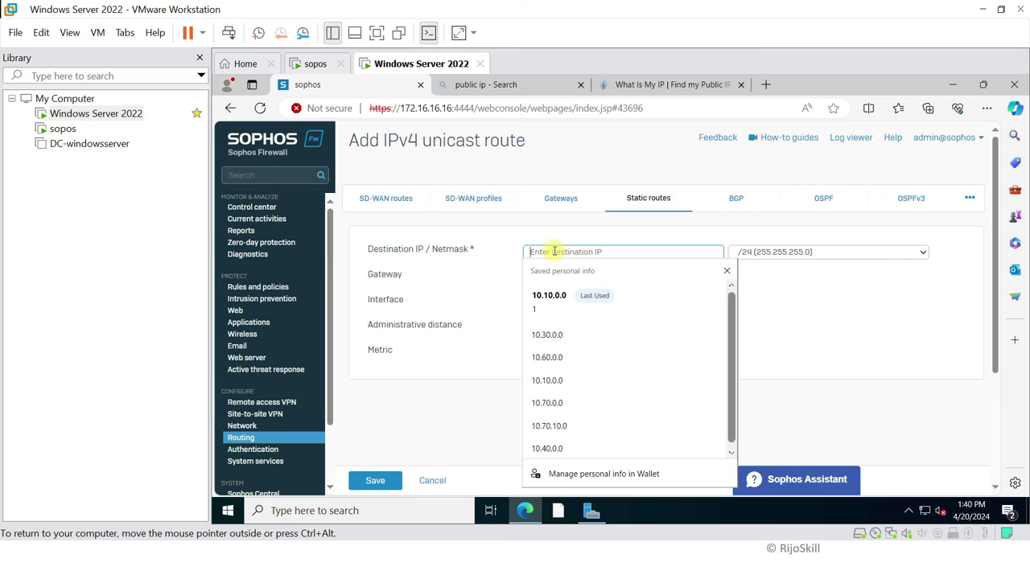
{"action": "type", "text": "10.10"}
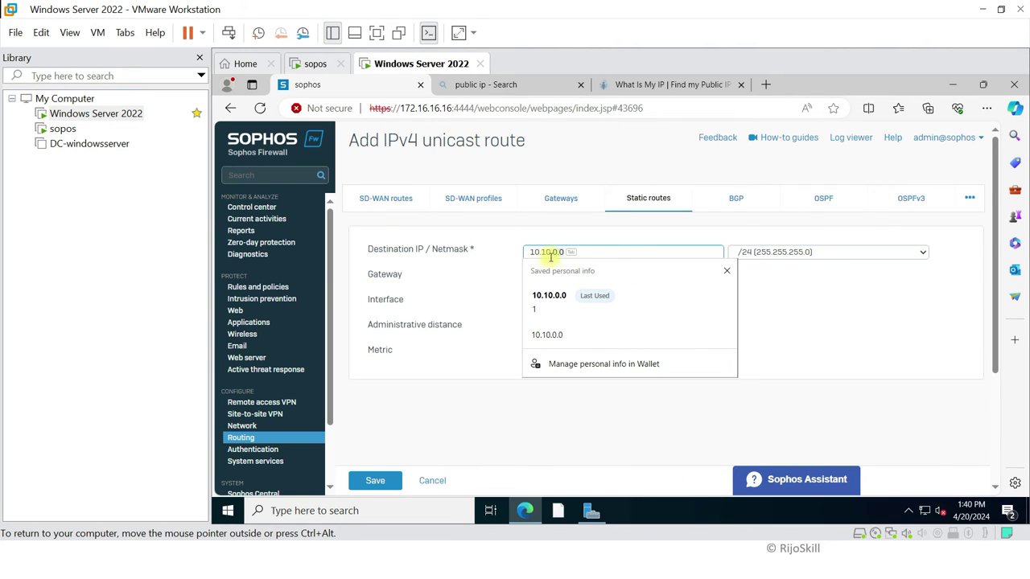
{"action": "type", "text": "."}
{"action": "left_click", "coordinate": [757, 252]}
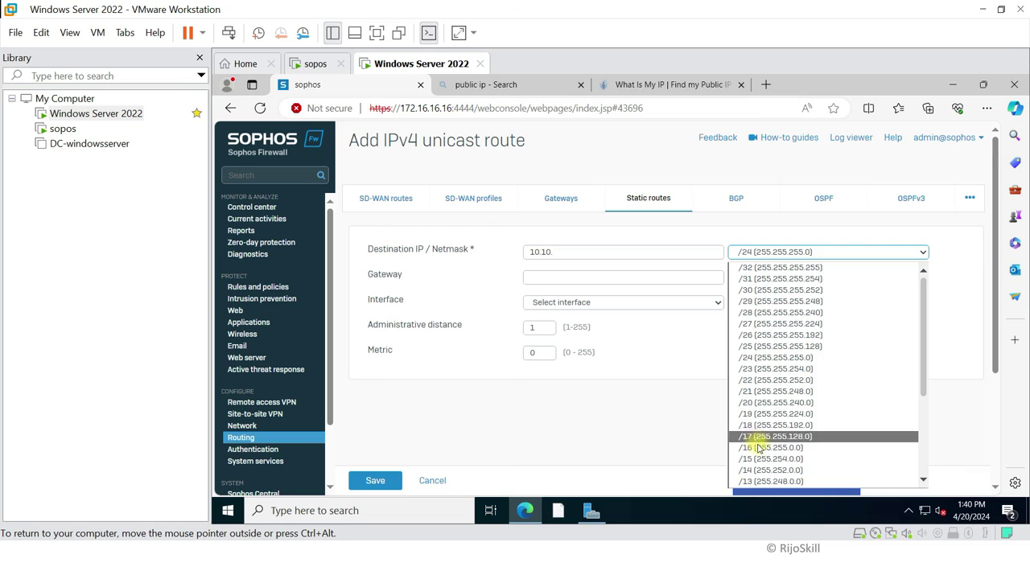
{"action": "left_click", "coordinate": [758, 449]}
{"action": "left_click", "coordinate": [568, 251]}
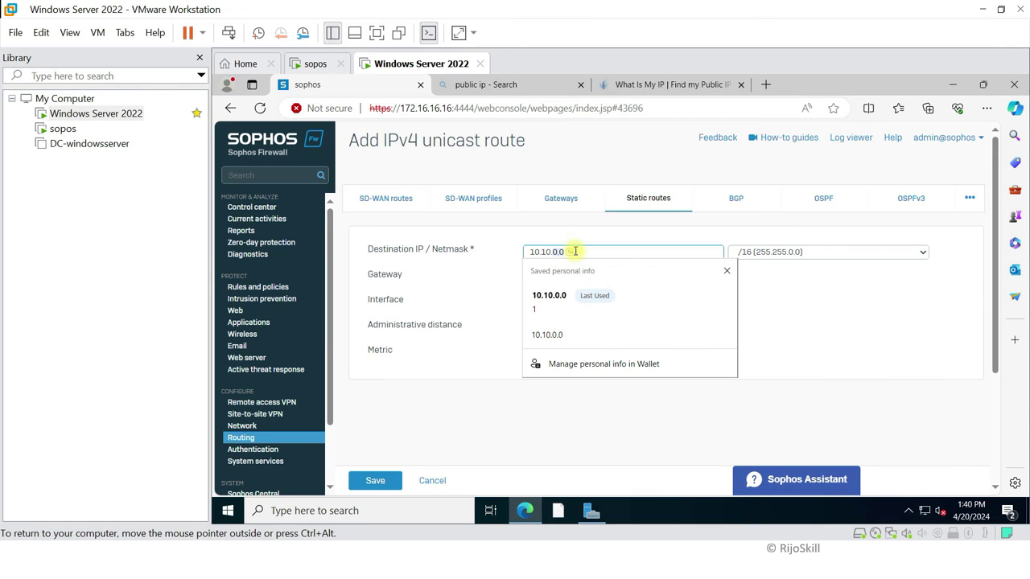
{"action": "type", "text": "0."}
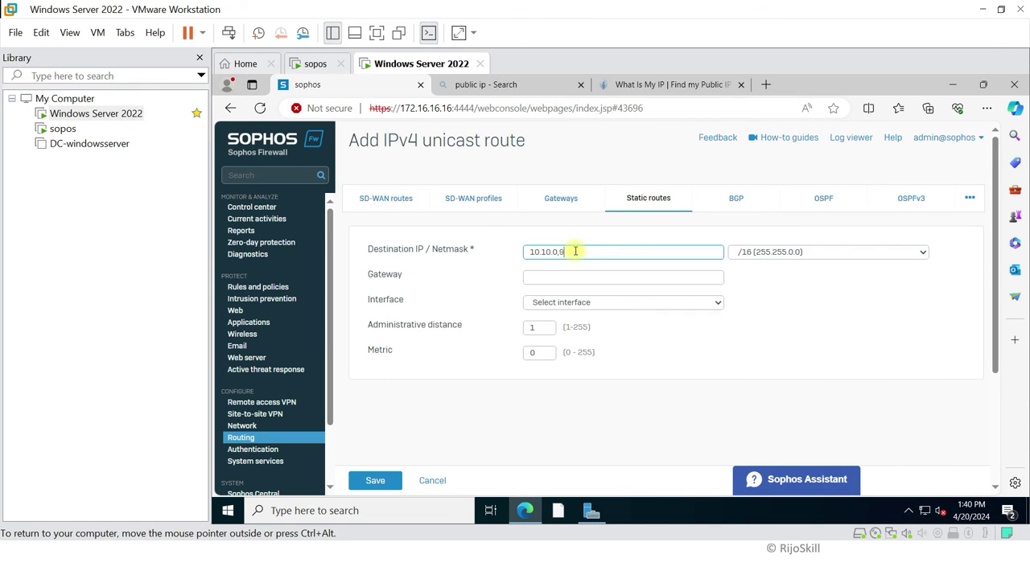
{"action": "type", "text": "0"}
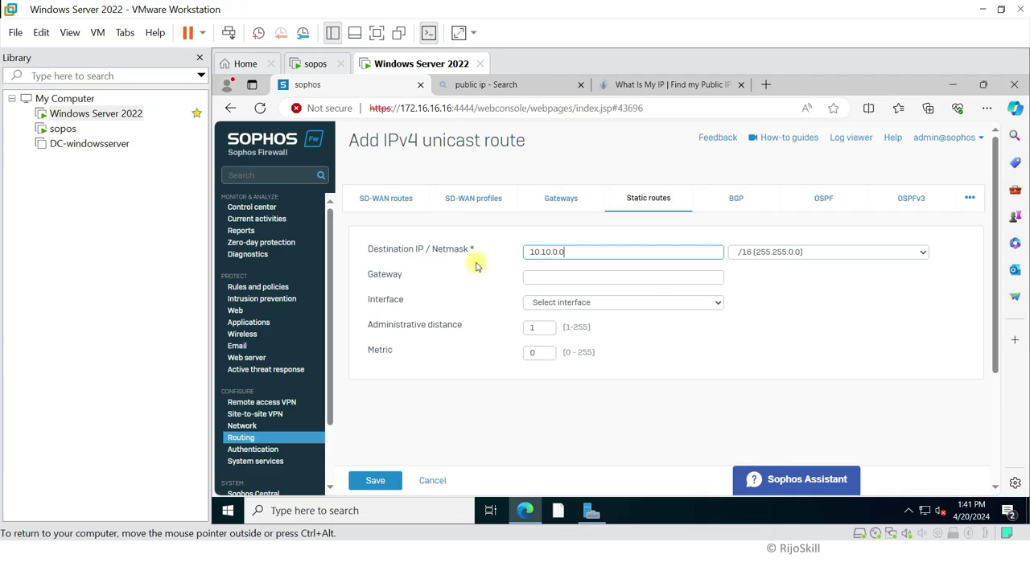
Step: Copy VNet-S2S's address space 10.10.0.0/16 in Azure and return to the firewall's route form
{"action": "key", "text": "super+Tab"}
{"action": "left_click", "coordinate": [816, 126]}
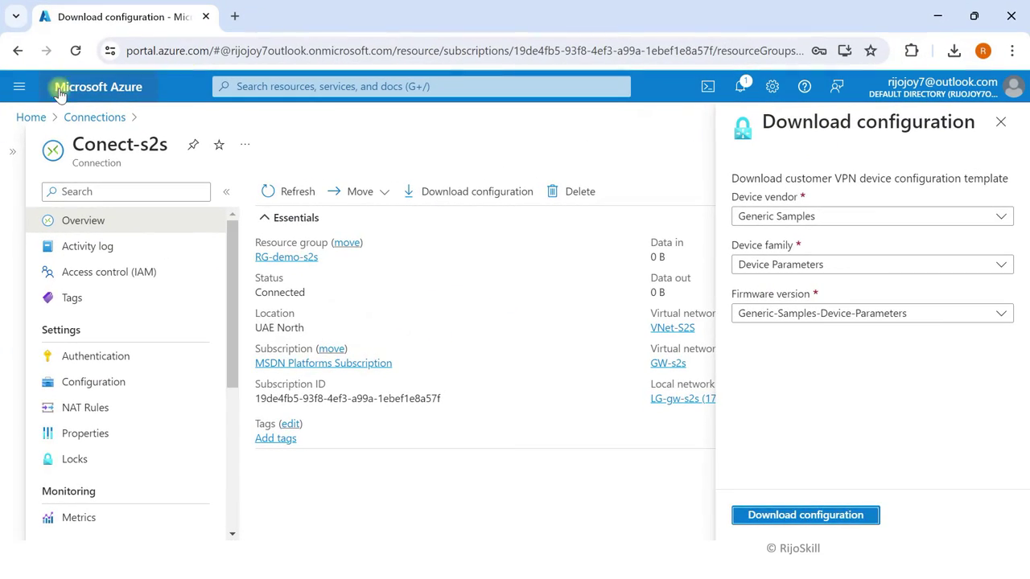
{"action": "left_click", "coordinate": [42, 87]}
{"action": "left_click", "coordinate": [254, 87]}
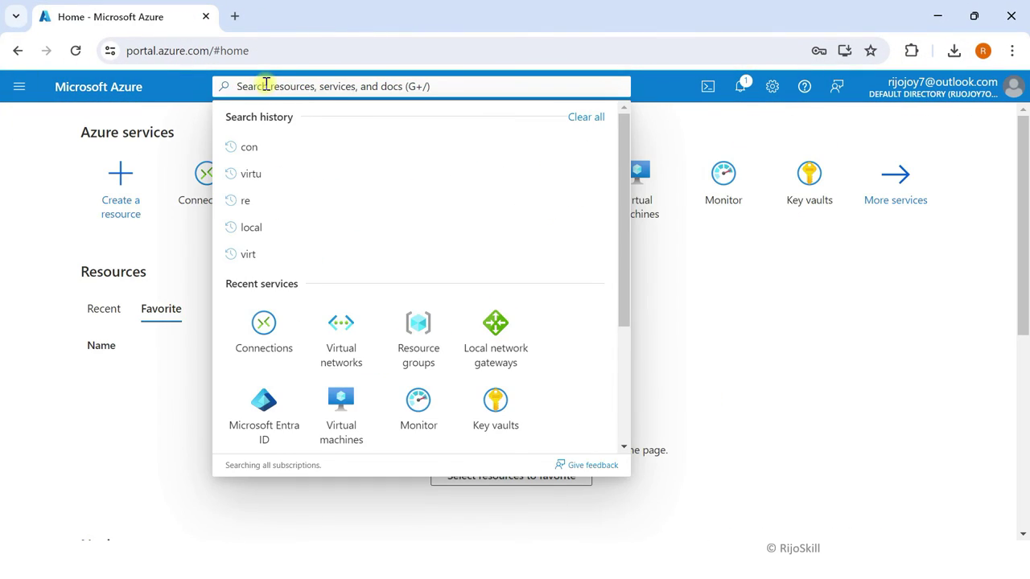
{"action": "left_click", "coordinate": [341, 321]}
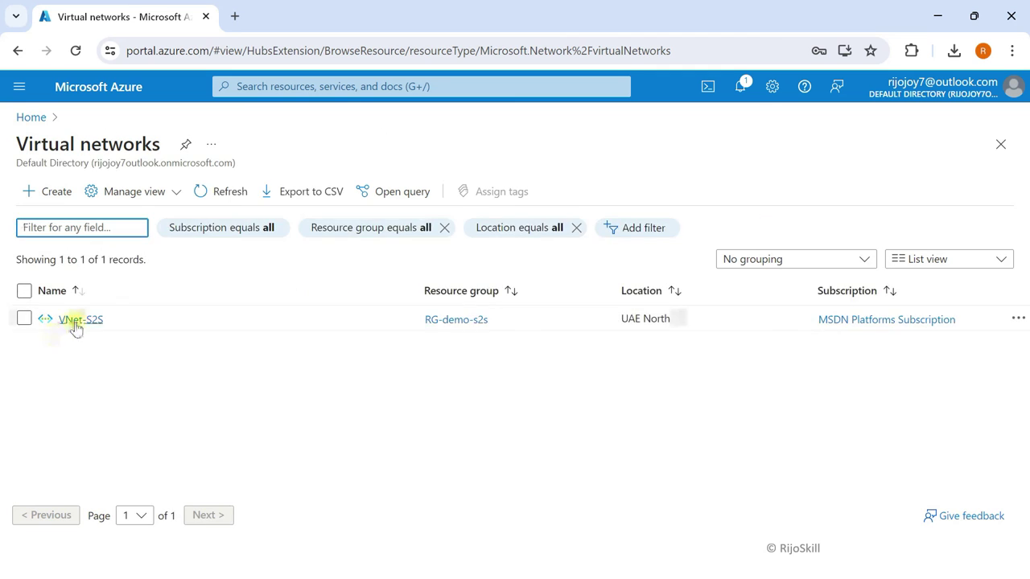
{"action": "left_click", "coordinate": [76, 321]}
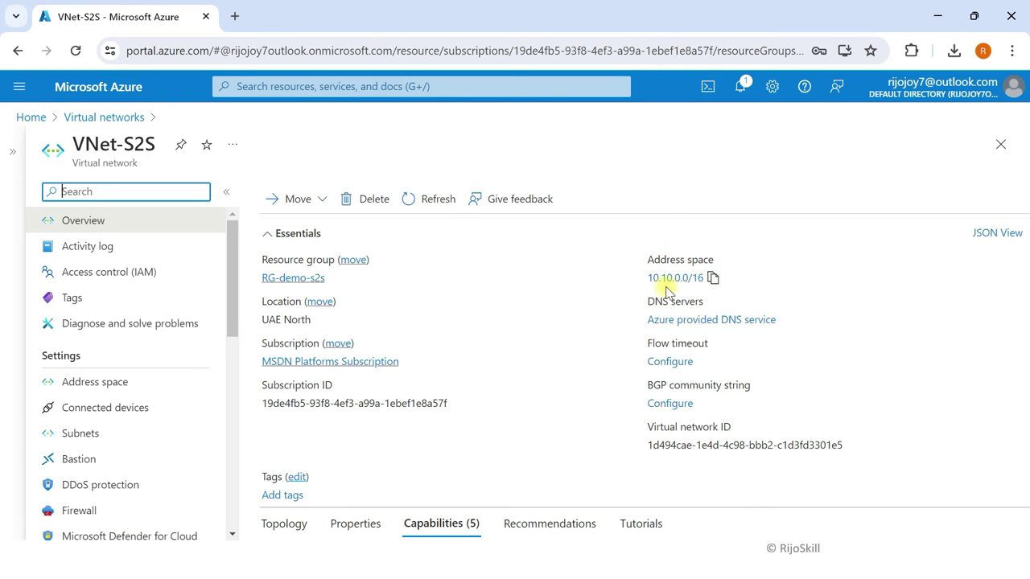
{"action": "left_click", "coordinate": [713, 278]}
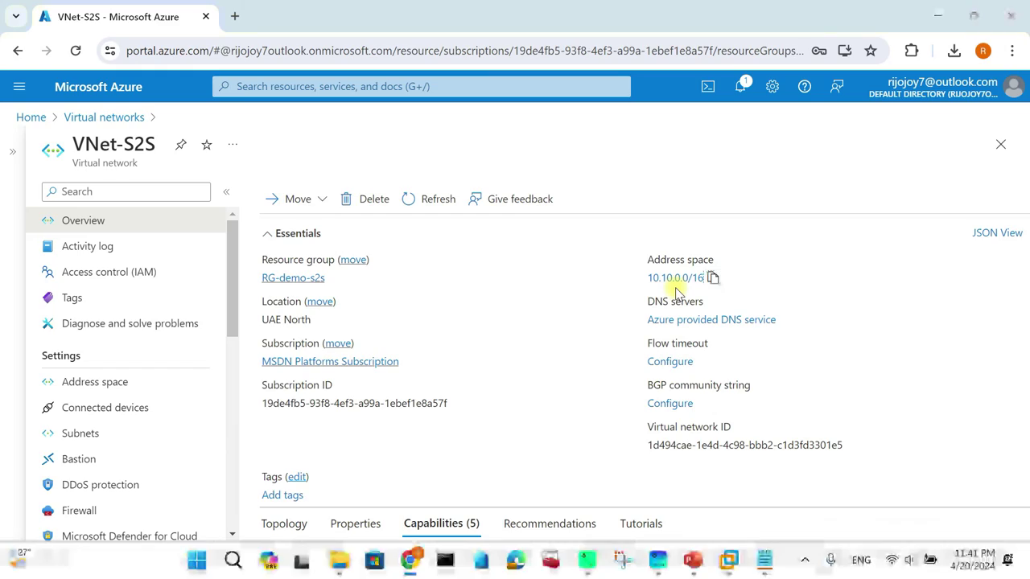
{"action": "key", "text": "super+Tab"}
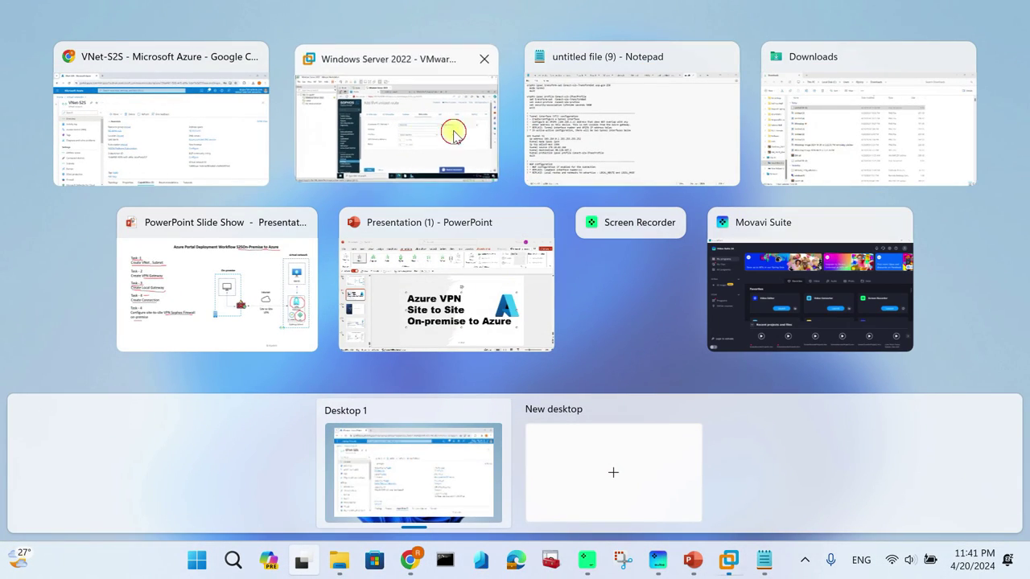
{"action": "left_click", "coordinate": [455, 132]}
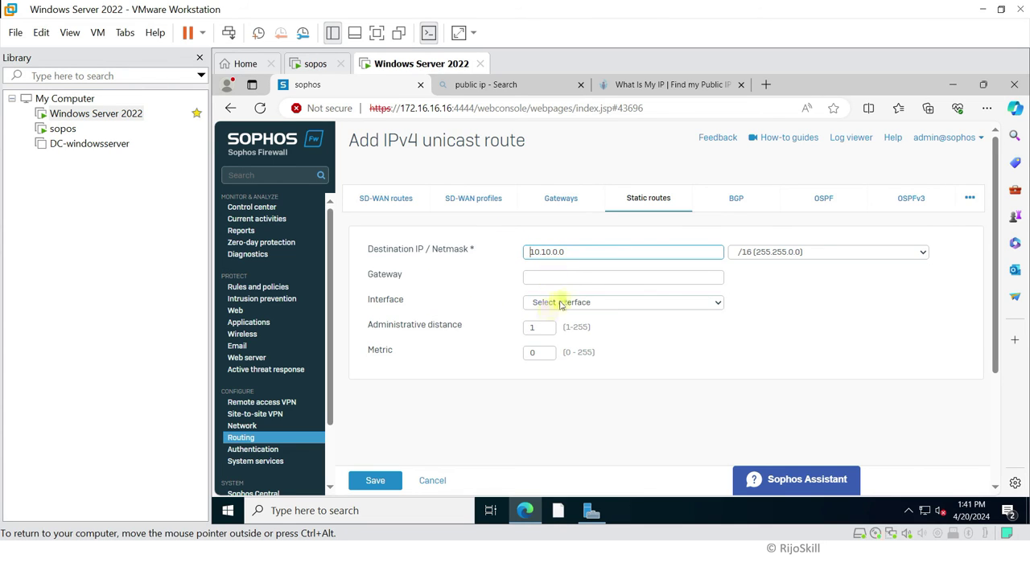
Step: Route 10.10.0.0/16 through interface xfrm1-169.254.0.1 with metric 1 and save it
{"action": "left_click", "coordinate": [561, 304]}
{"action": "left_click", "coordinate": [571, 363]}
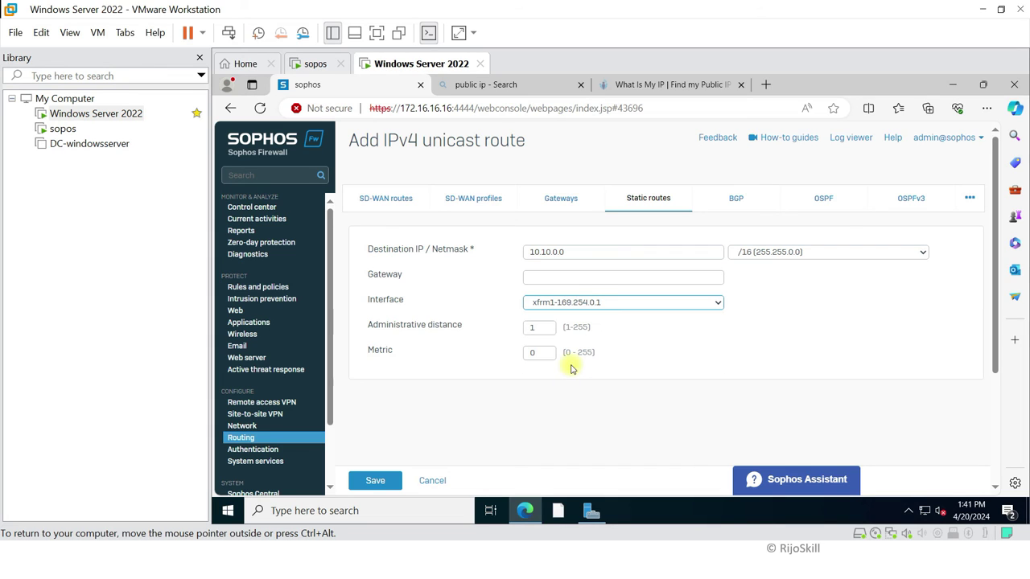
{"action": "double_click", "coordinate": [537, 354]}
{"action": "type", "text": "1"}
{"action": "left_click", "coordinate": [563, 412]}
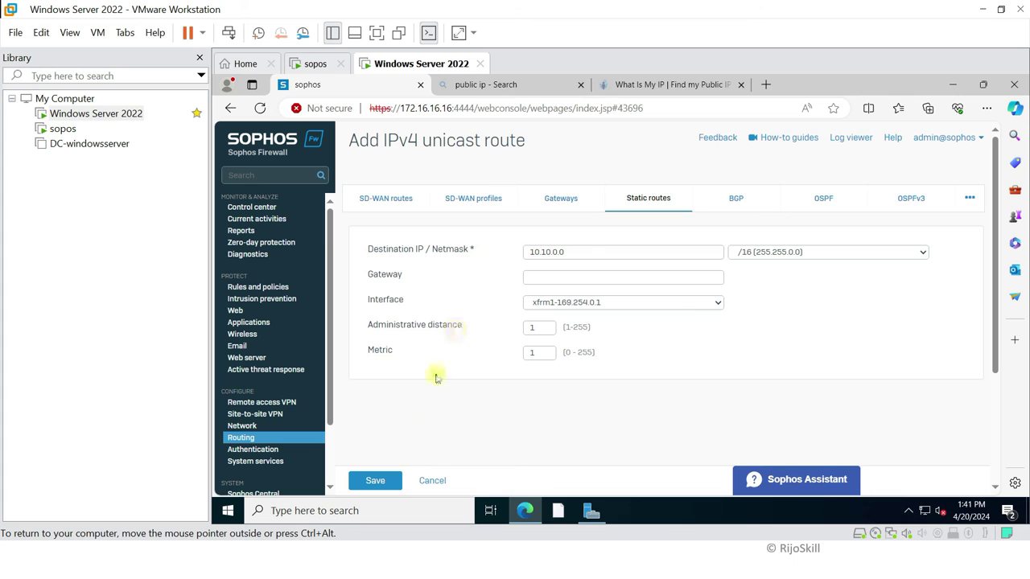
{"action": "left_click", "coordinate": [393, 482]}
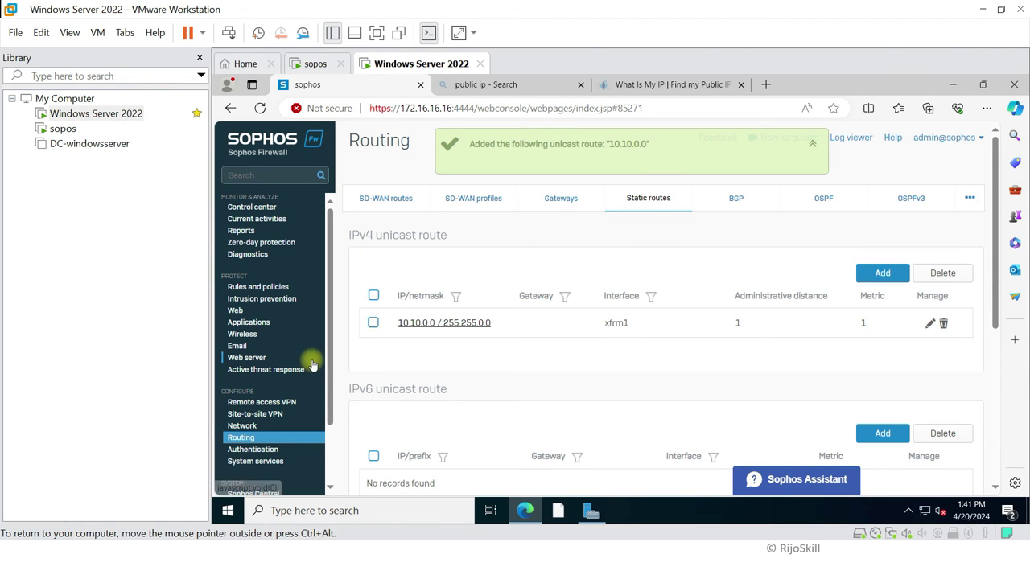
{"action": "left_click", "coordinate": [257, 287]}
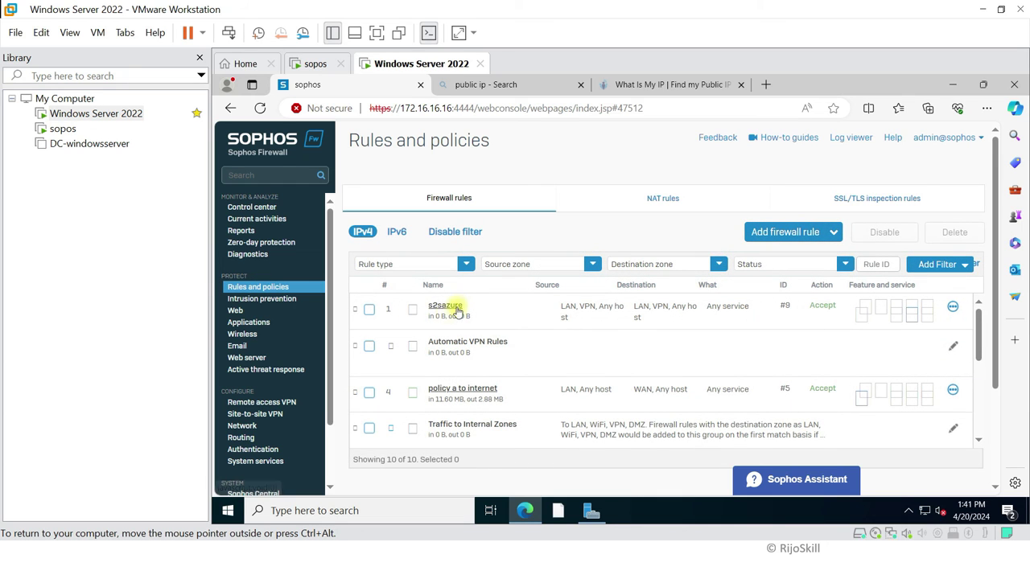
Step: Review the s2sazure rule's LAN and VPN zones, then verify s2svpnazuree shows active and connected
{"action": "left_click", "coordinate": [448, 307]}
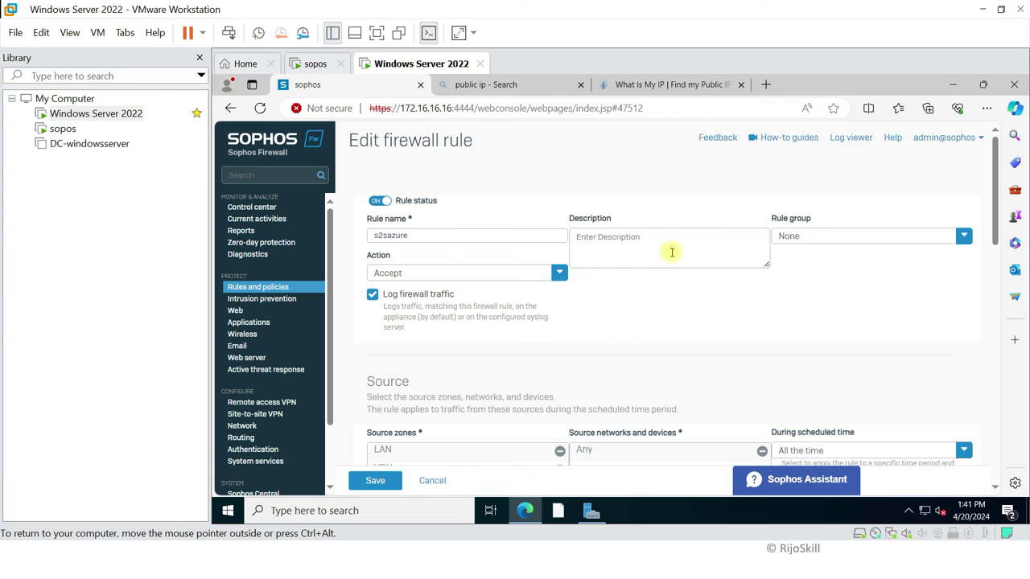
{"action": "scroll", "coordinate": [483, 322], "scroll_direction": "down", "scroll_amount": 2}
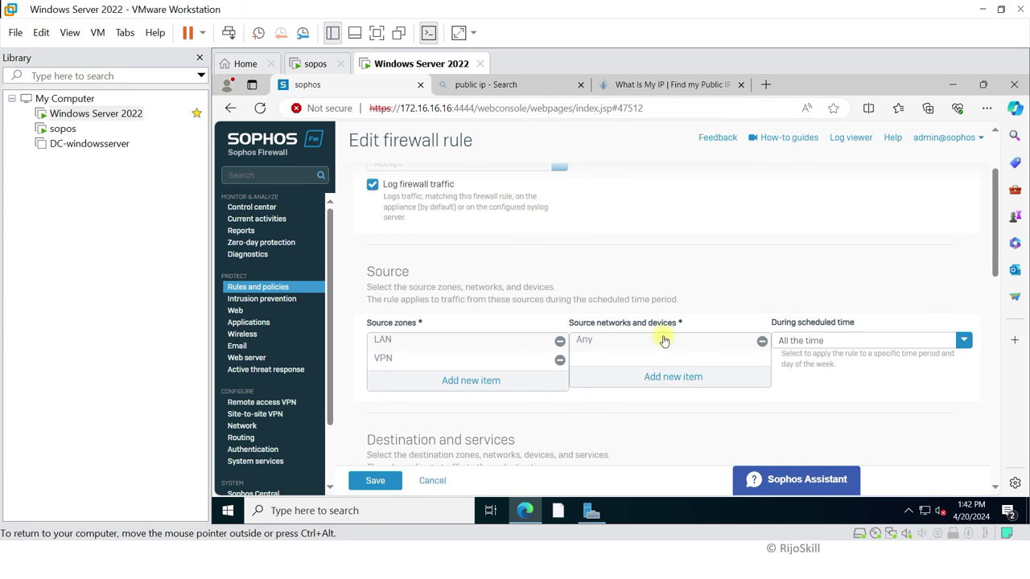
{"action": "scroll", "coordinate": [626, 353], "scroll_direction": "down", "scroll_amount": 1}
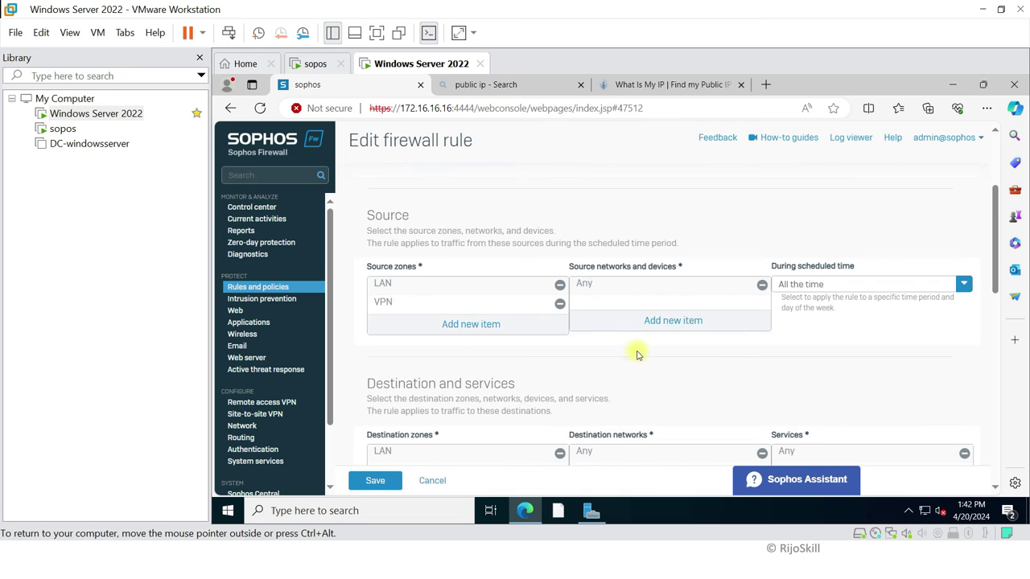
{"action": "scroll", "coordinate": [645, 373], "scroll_direction": "down", "scroll_amount": 1}
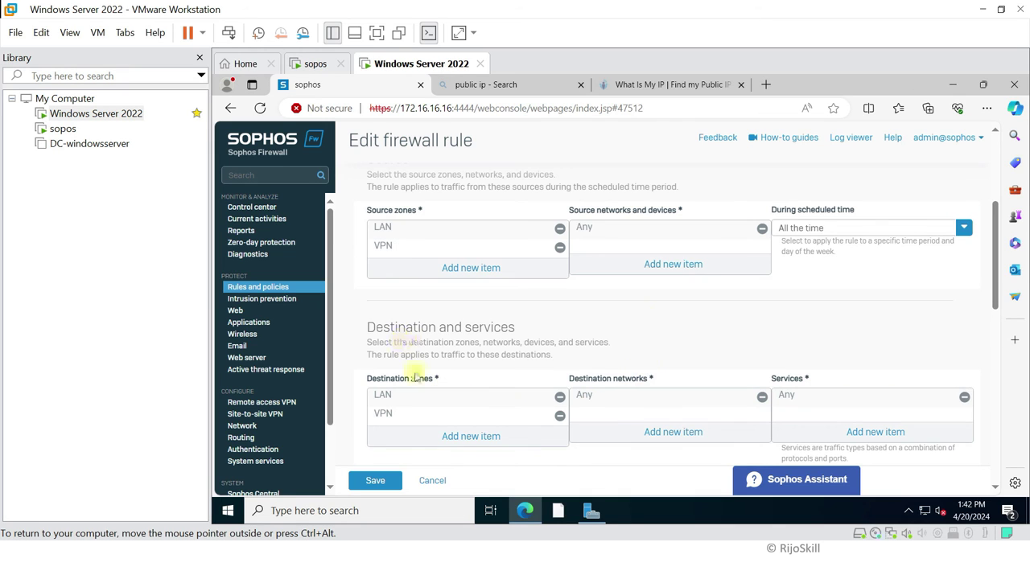
{"action": "scroll", "coordinate": [652, 406], "scroll_direction": "up", "scroll_amount": 1}
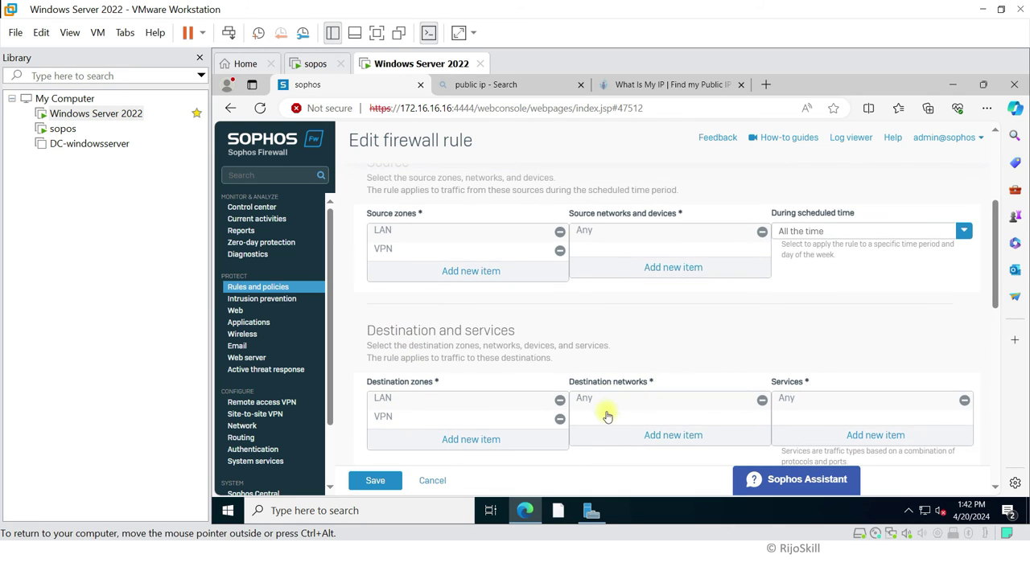
{"action": "scroll", "coordinate": [636, 366], "scroll_direction": "down", "scroll_amount": 1}
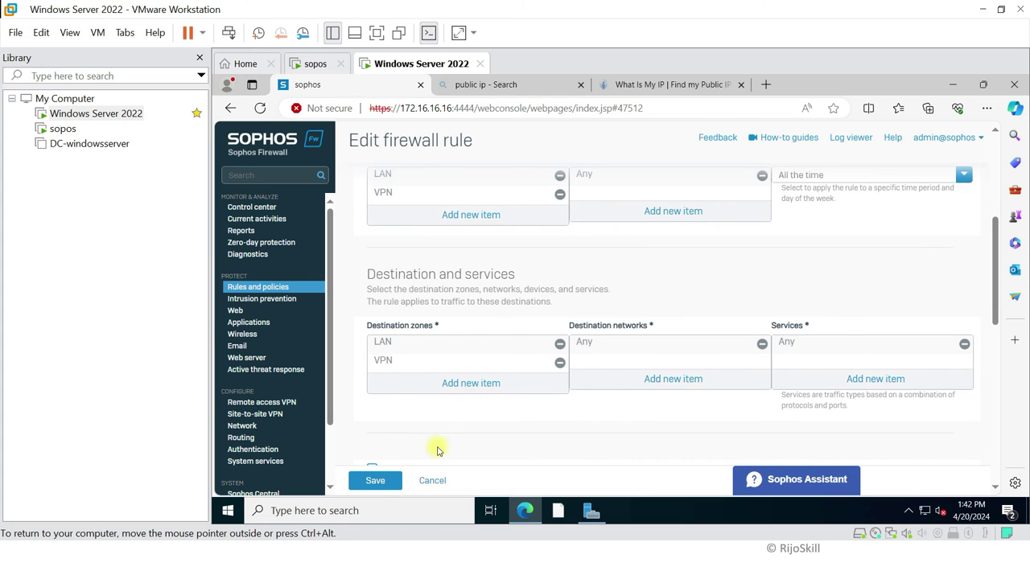
{"action": "scroll", "coordinate": [447, 418], "scroll_direction": "up", "scroll_amount": 3}
{"action": "scroll", "coordinate": [413, 265], "scroll_direction": "up", "scroll_amount": 2}
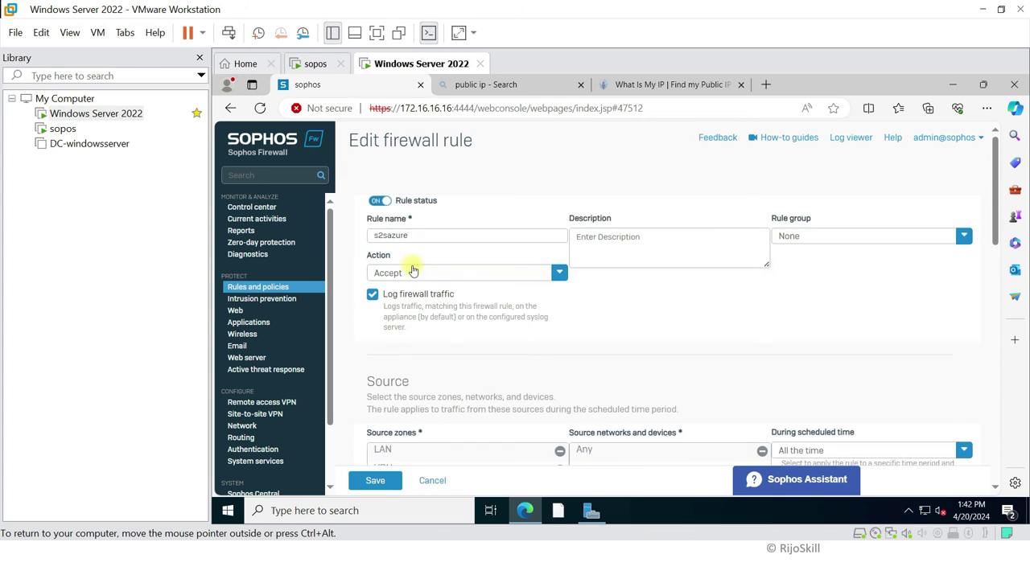
{"action": "scroll", "coordinate": [416, 322], "scroll_direction": "down", "scroll_amount": 2}
{"action": "scroll", "coordinate": [637, 381], "scroll_direction": "down", "scroll_amount": 1}
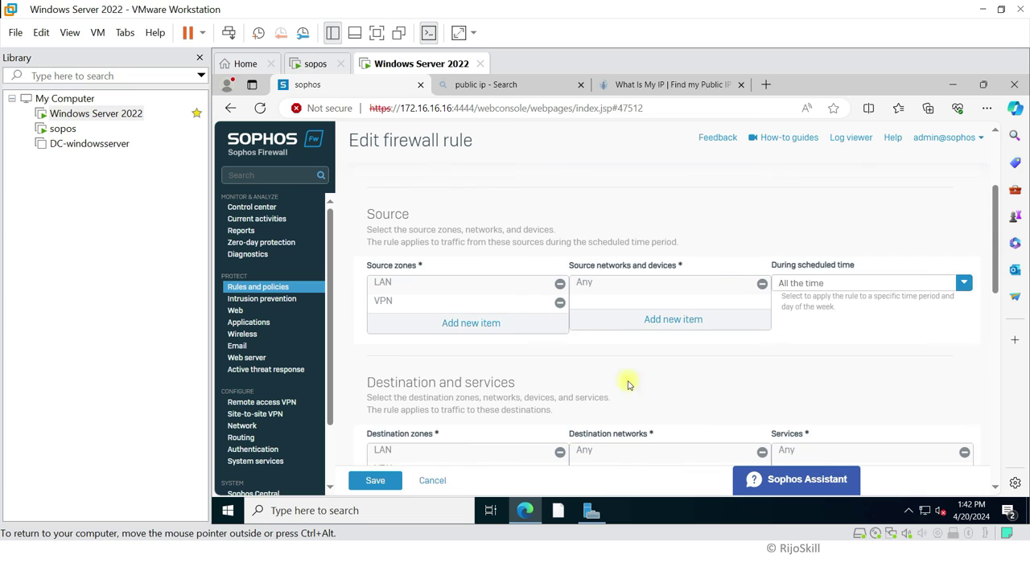
{"action": "scroll", "coordinate": [382, 452], "scroll_direction": "down", "scroll_amount": 1}
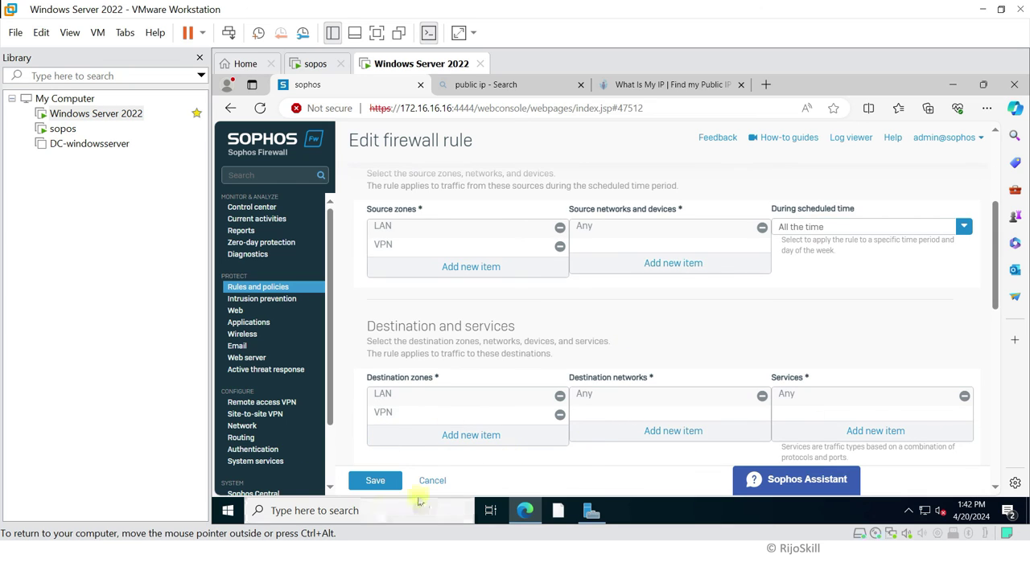
{"action": "scroll", "coordinate": [450, 348], "scroll_direction": "up", "scroll_amount": 1}
{"action": "scroll", "coordinate": [451, 348], "scroll_direction": "up", "scroll_amount": 1}
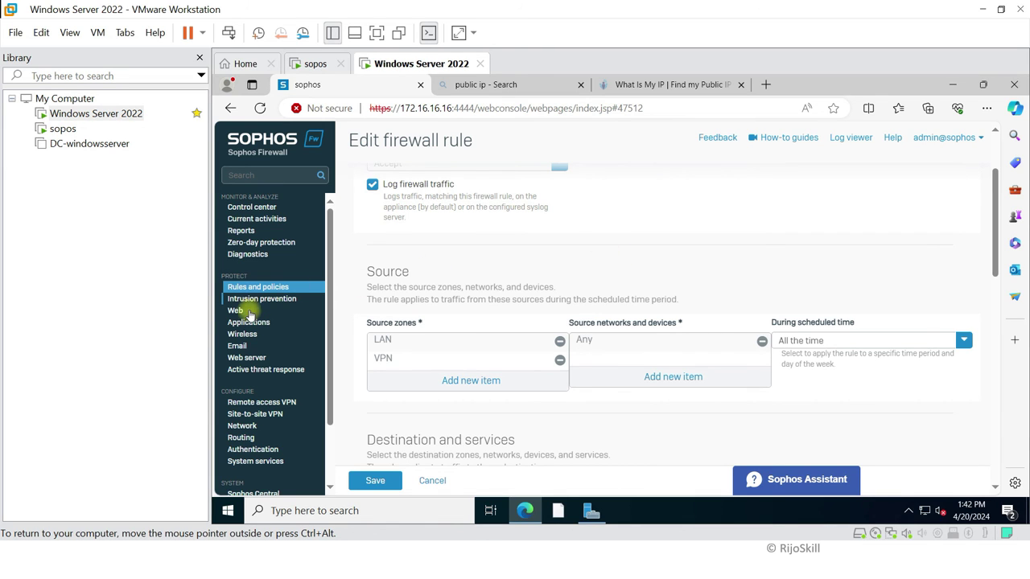
{"action": "left_click", "coordinate": [254, 416]}
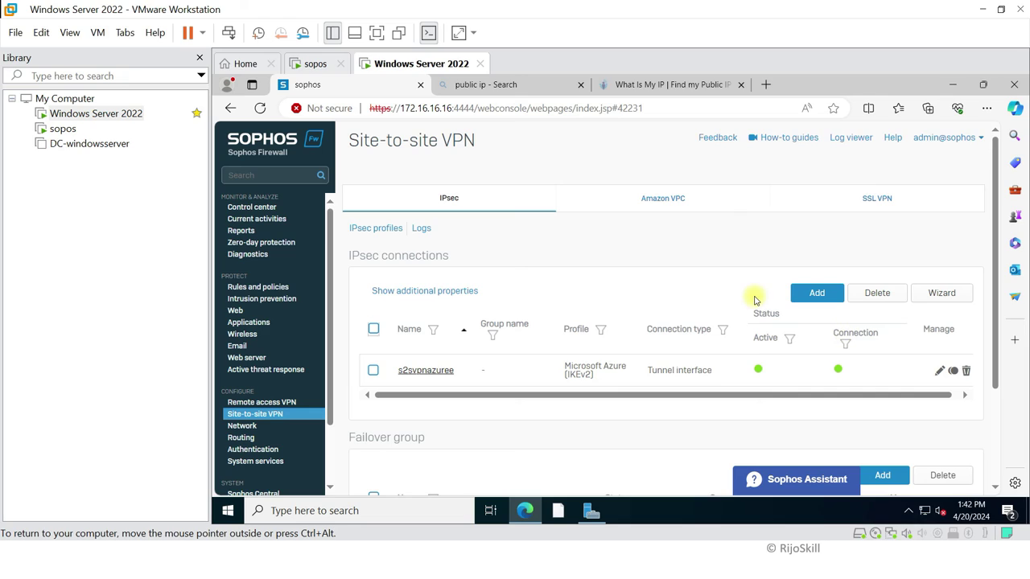
{"action": "key", "text": "super+Tab"}
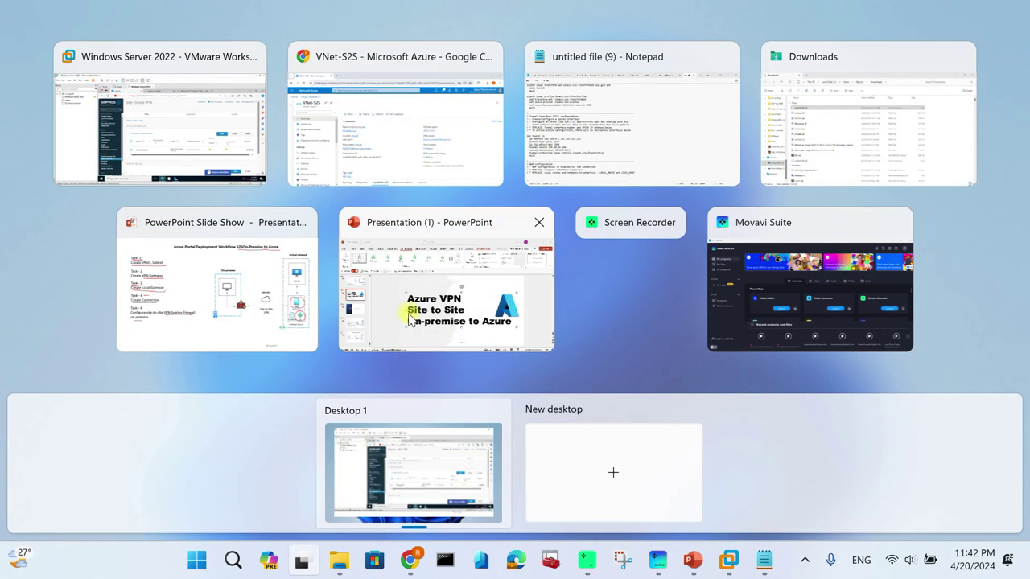
Step: Reveal Task 5 and draw the RDP path from the on-premise computer to VM-01 on the slide
{"action": "left_click", "coordinate": [249, 281]}
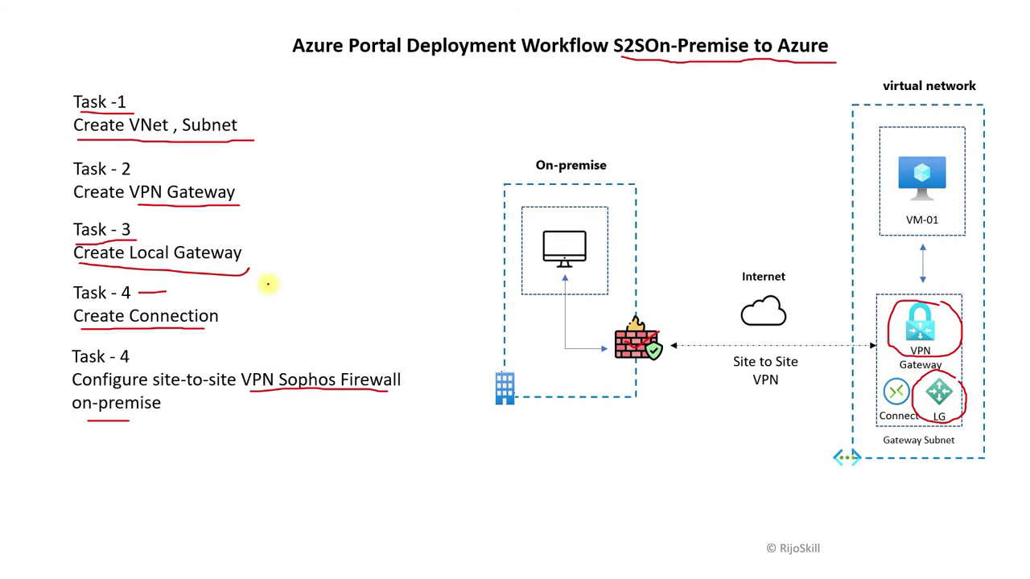
{"action": "key", "text": "Right"}
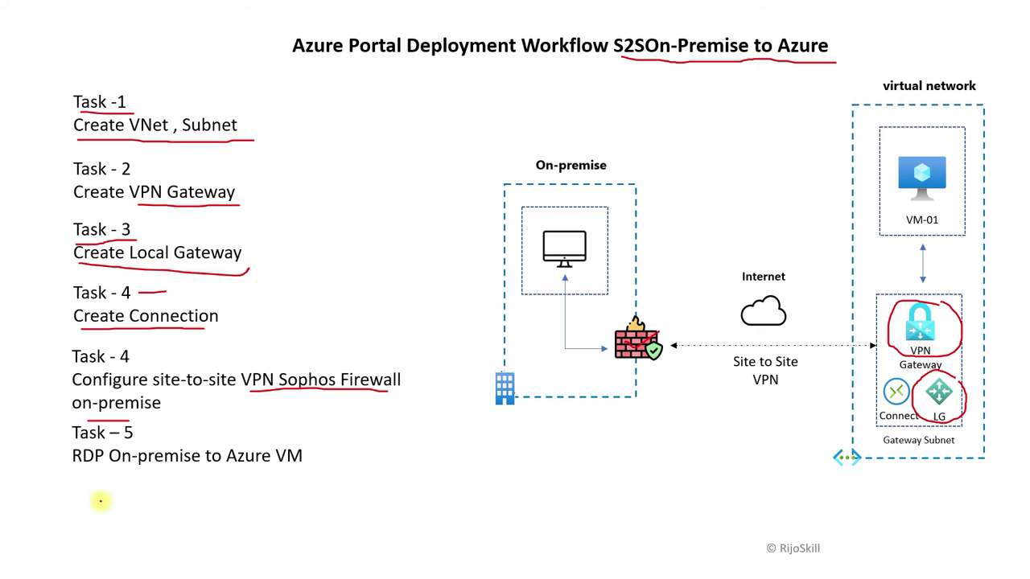
{"action": "left_click_drag", "start_coordinate": [73, 441], "coordinate": [130, 439]}
{"action": "mouse_move", "coordinate": [72, 457]}
{"action": "left_mouse_down"}
{"action": "mouse_move", "coordinate": [103, 467]}
{"action": "mouse_move", "coordinate": [306, 468]}
{"action": "left_mouse_up"}
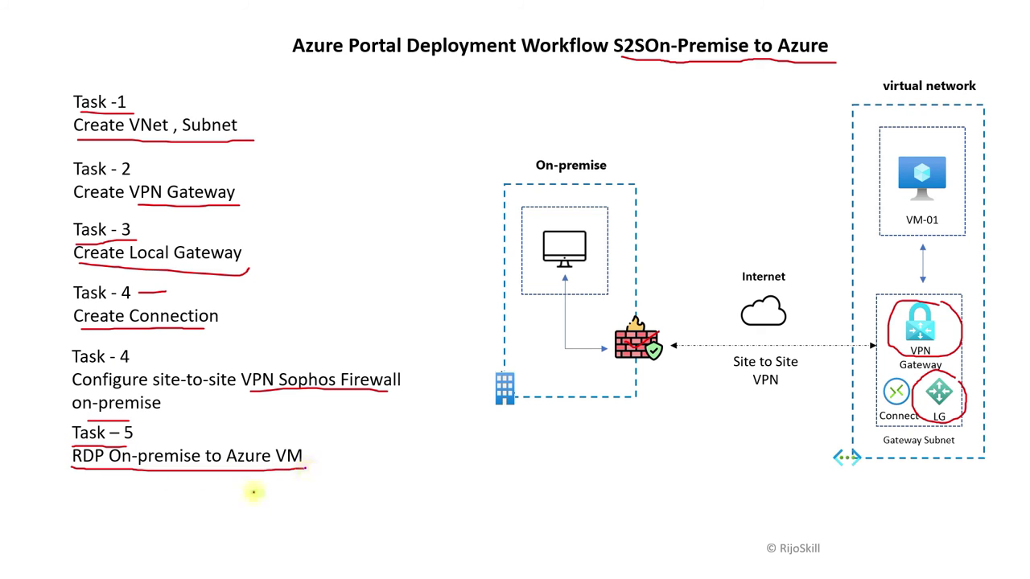
{"action": "mouse_move", "coordinate": [585, 220]}
{"action": "left_mouse_down"}
{"action": "mouse_move", "coordinate": [532, 276]}
{"action": "mouse_move", "coordinate": [605, 267]}
{"action": "mouse_move", "coordinate": [588, 218]}
{"action": "left_mouse_up"}
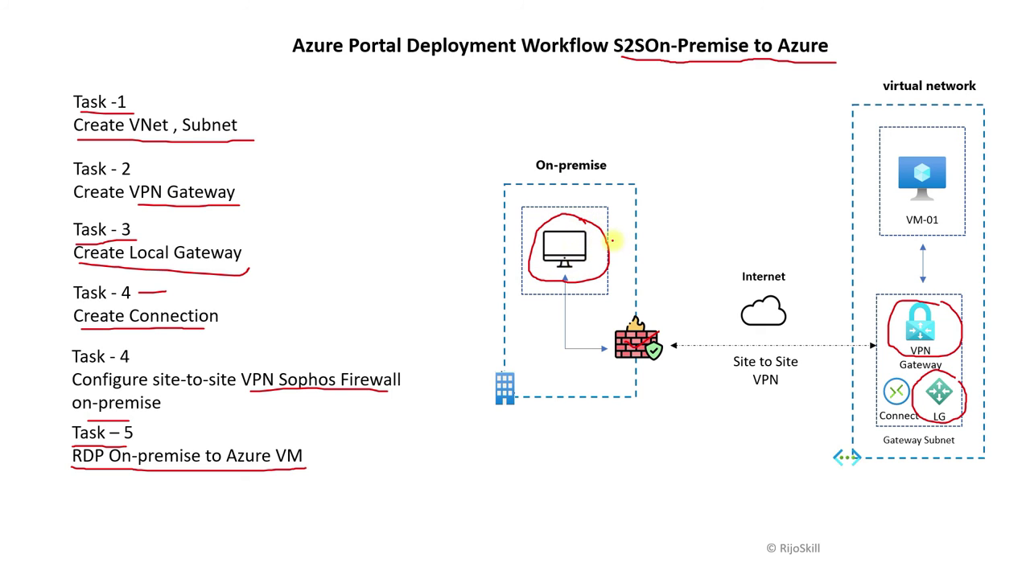
{"action": "mouse_move", "coordinate": [573, 249]}
{"action": "left_mouse_down"}
{"action": "mouse_move", "coordinate": [595, 228]}
{"action": "mouse_move", "coordinate": [680, 194]}
{"action": "mouse_move", "coordinate": [847, 167]}
{"action": "mouse_move", "coordinate": [872, 171]}
{"action": "mouse_move", "coordinate": [865, 190]}
{"action": "left_mouse_up"}
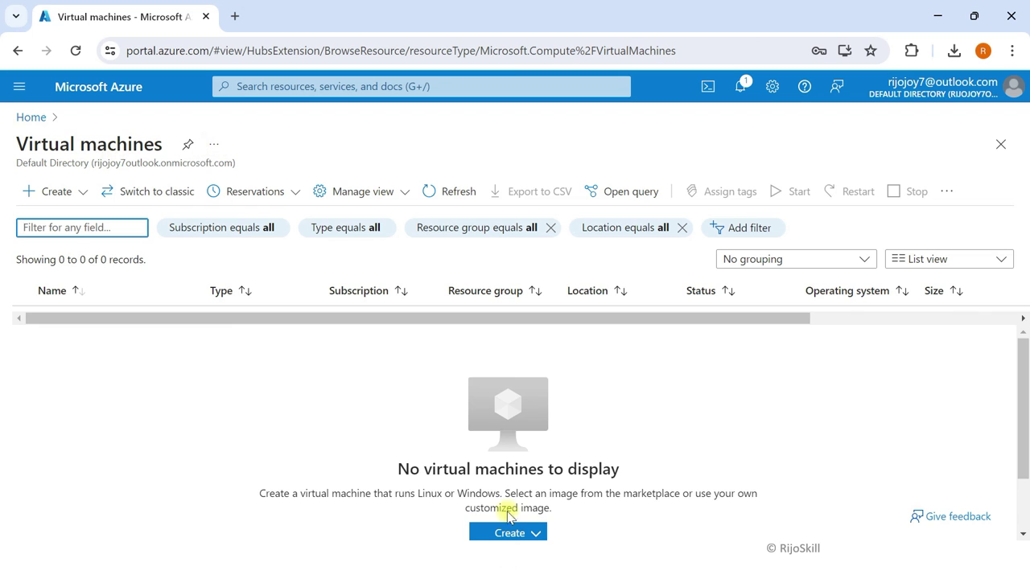
{"action": "left_click", "coordinate": [514, 534]}
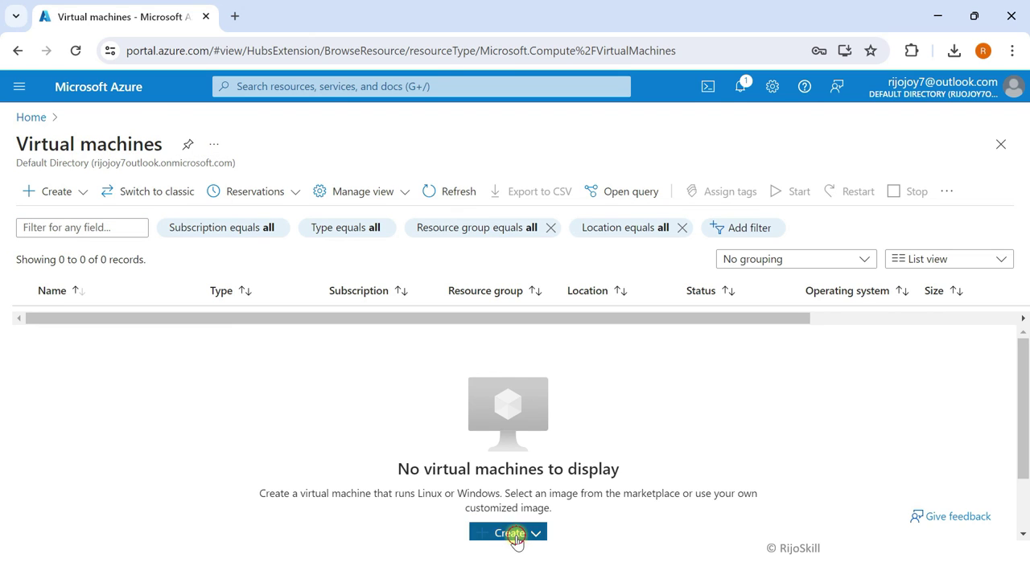
Step: Start an Azure VM in RG-demo-s2s, name it, and choose no infrastructure redundancy
{"action": "left_click", "coordinate": [547, 380]}
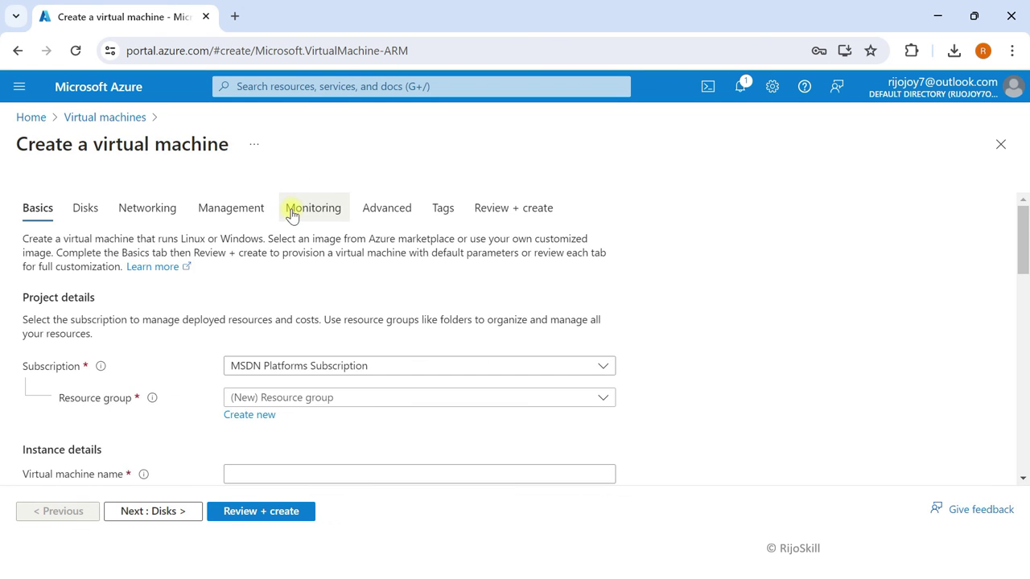
{"action": "scroll", "coordinate": [306, 338], "scroll_direction": "down", "scroll_amount": 1}
{"action": "left_click", "coordinate": [317, 319]}
{"action": "left_click", "coordinate": [271, 425]}
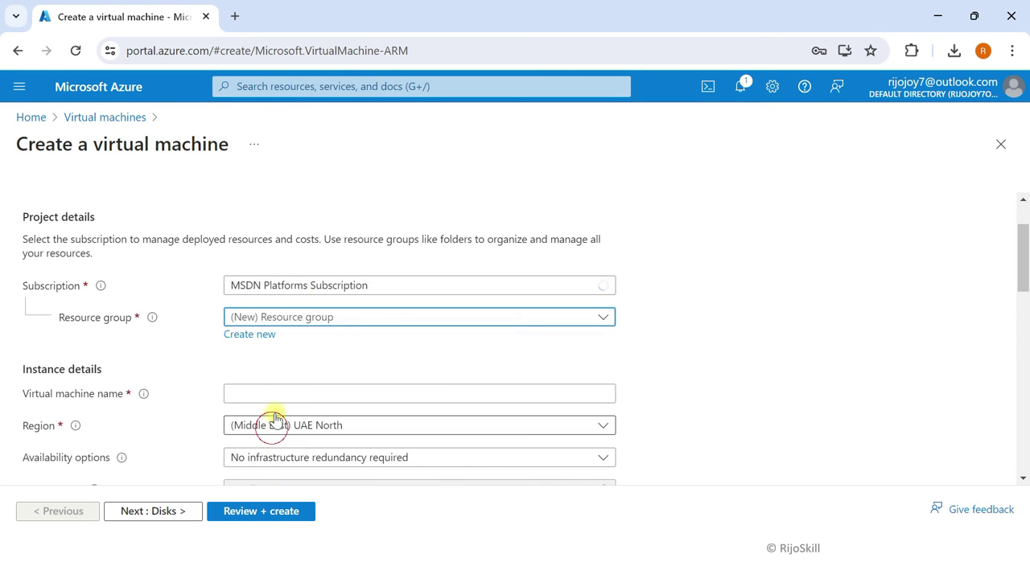
{"action": "scroll", "coordinate": [271, 402], "scroll_direction": "down", "scroll_amount": 1}
{"action": "left_click", "coordinate": [249, 313]}
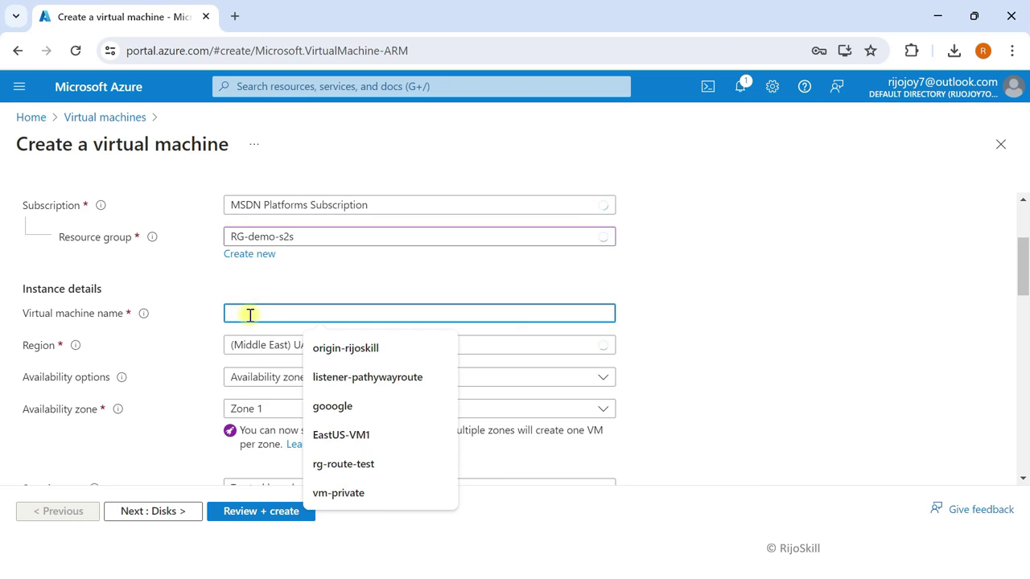
{"action": "type", "text": "VM"}
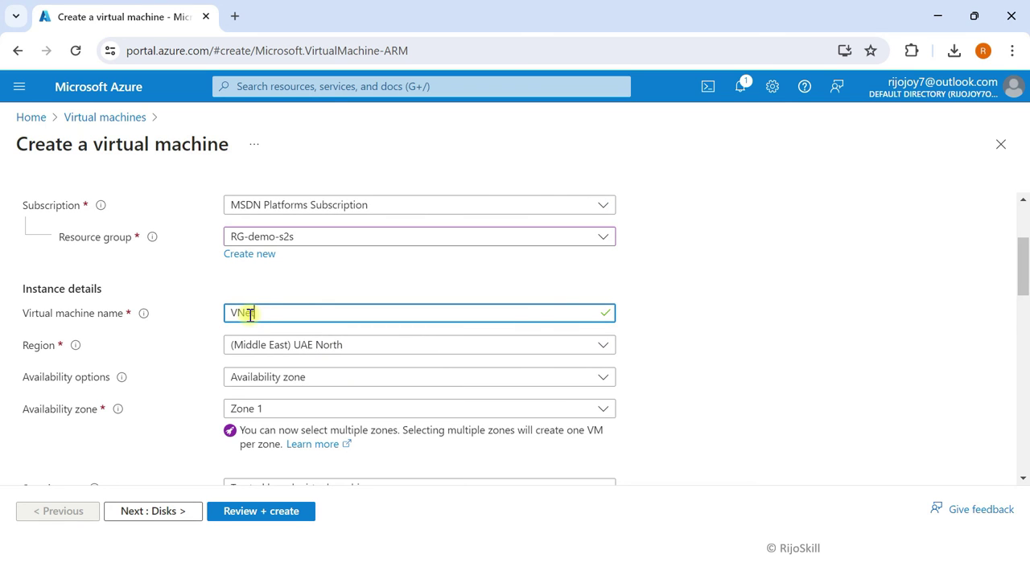
{"action": "left_click", "coordinate": [271, 380]}
{"action": "left_click", "coordinate": [298, 222]}
Step: Set security type Standard and the Windows Server 2022 Datacenter: Azure Edition image
{"action": "scroll", "coordinate": [322, 379], "scroll_direction": "down", "scroll_amount": 1}
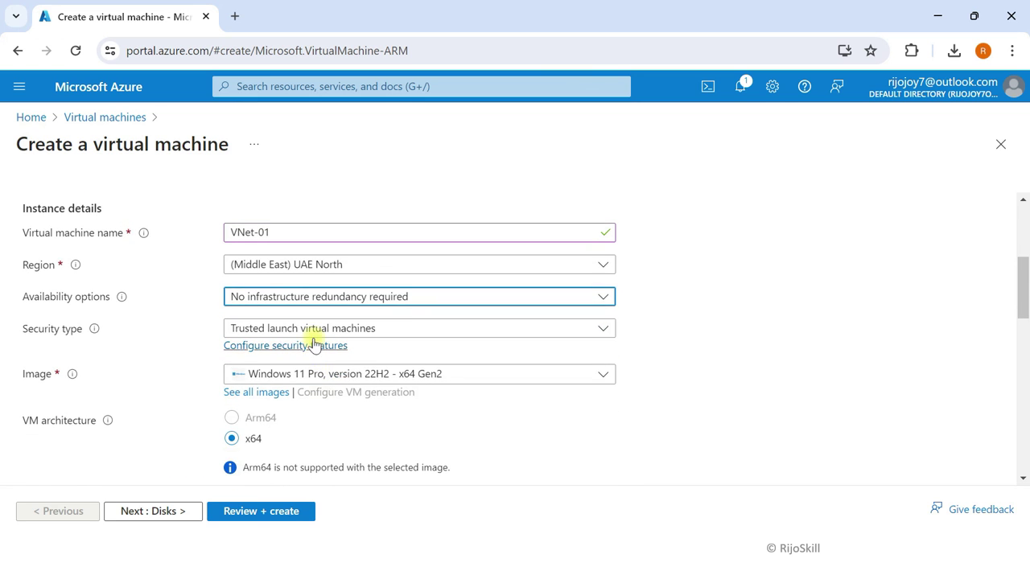
{"action": "left_click", "coordinate": [299, 329]}
{"action": "left_click", "coordinate": [254, 352]}
{"action": "scroll", "coordinate": [312, 338], "scroll_direction": "down", "scroll_amount": 1}
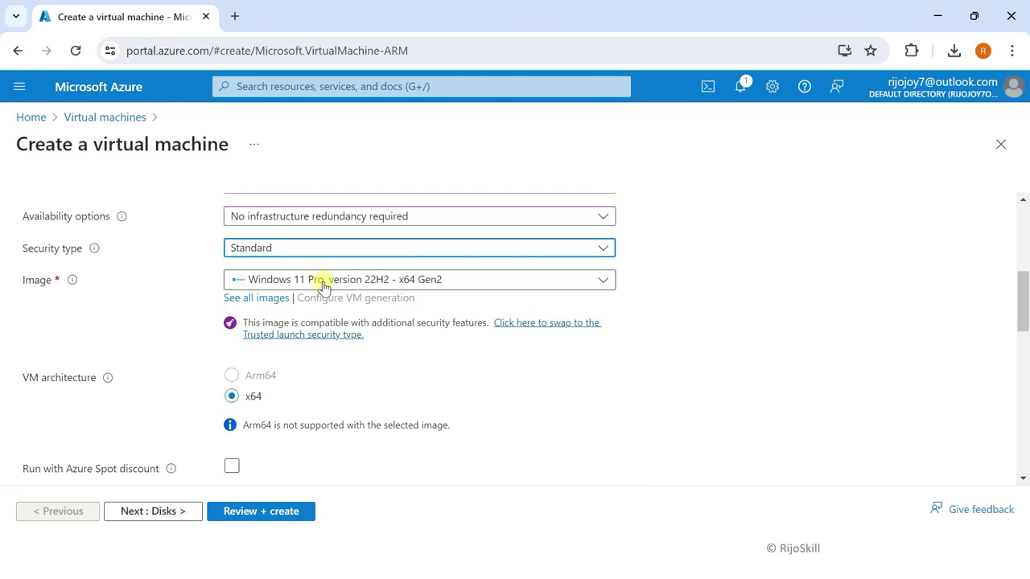
{"action": "left_click", "coordinate": [322, 280]}
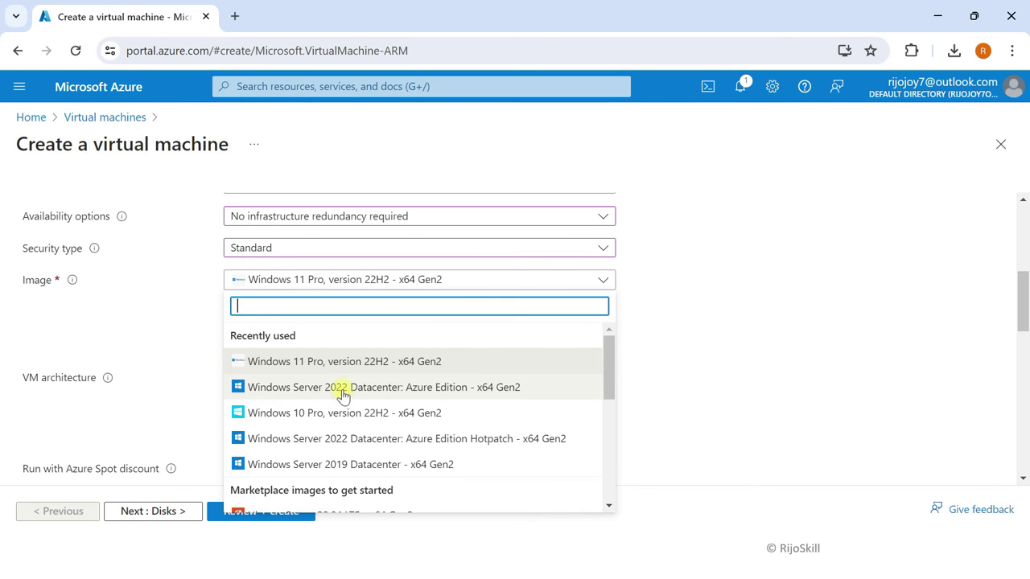
{"action": "left_click", "coordinate": [343, 387]}
{"action": "scroll", "coordinate": [330, 419], "scroll_direction": "down", "scroll_amount": 4}
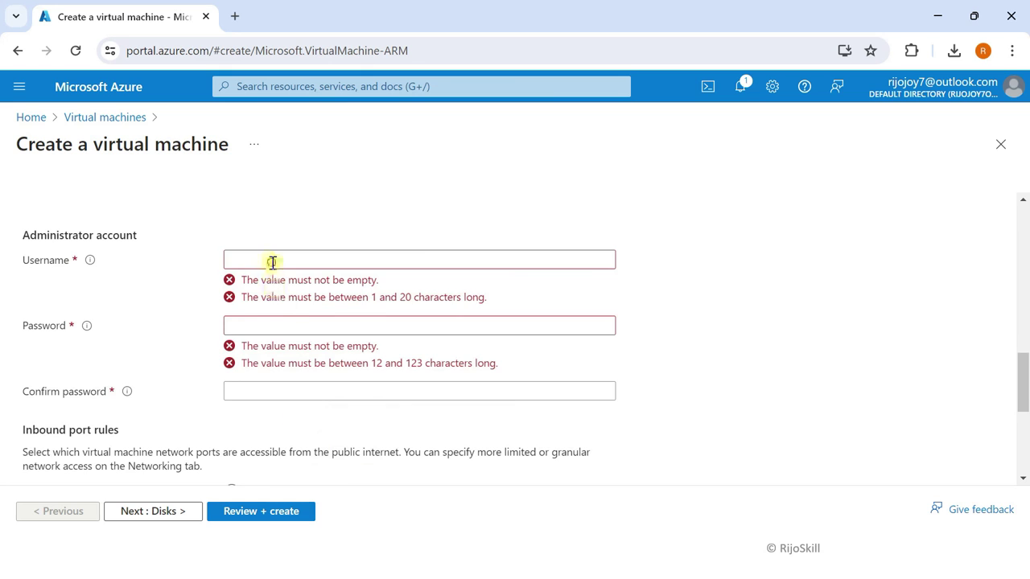
Step: Enter the administrator username and password, confirm it, and continue to the Disks step
{"action": "left_click", "coordinate": [272, 261]}
{"action": "type", "text": "adminp"}
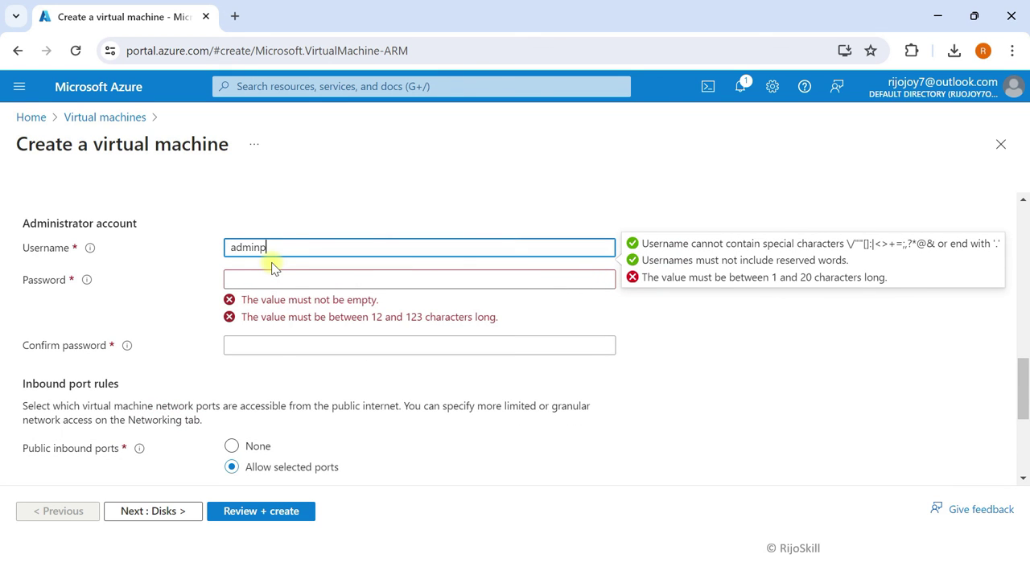
{"action": "left_click", "coordinate": [269, 278]}
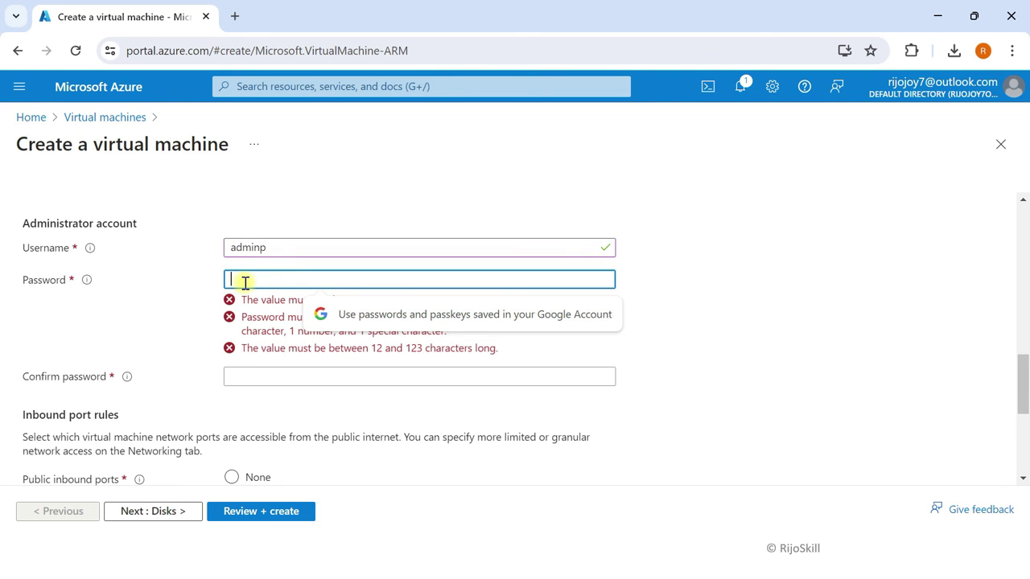
{"action": "type", "text": "••"}
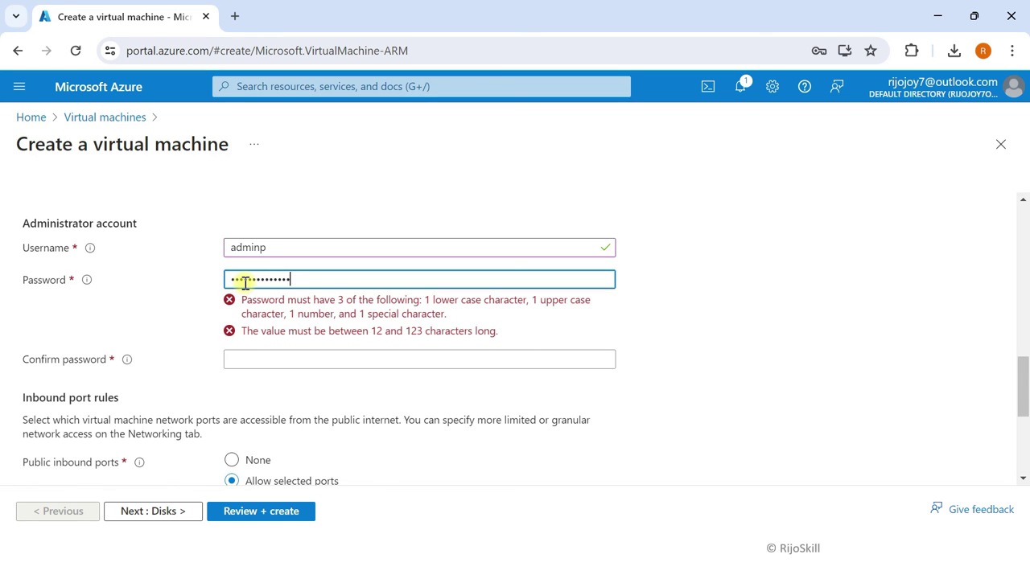
{"action": "left_click", "coordinate": [259, 315]}
{"action": "type", "text": "••"}
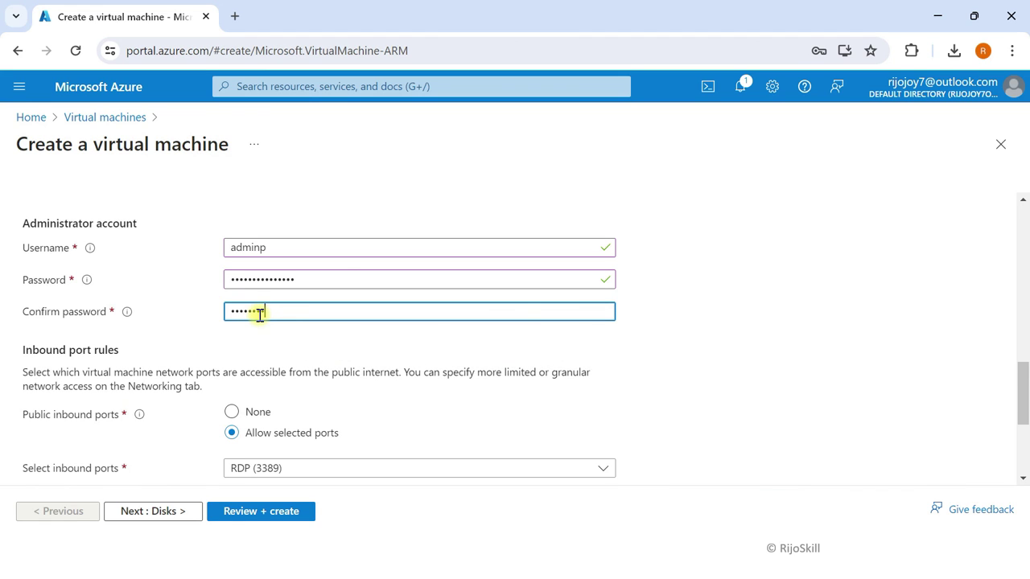
{"action": "type", "text": "•"}
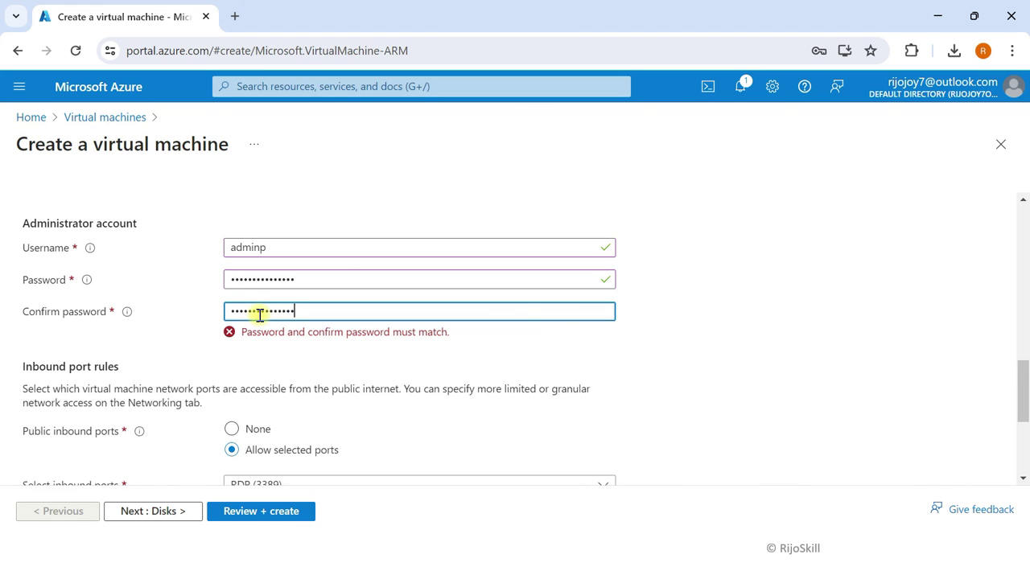
{"action": "type", "text": "•••"}
{"action": "scroll", "coordinate": [298, 379], "scroll_direction": "down", "scroll_amount": 2}
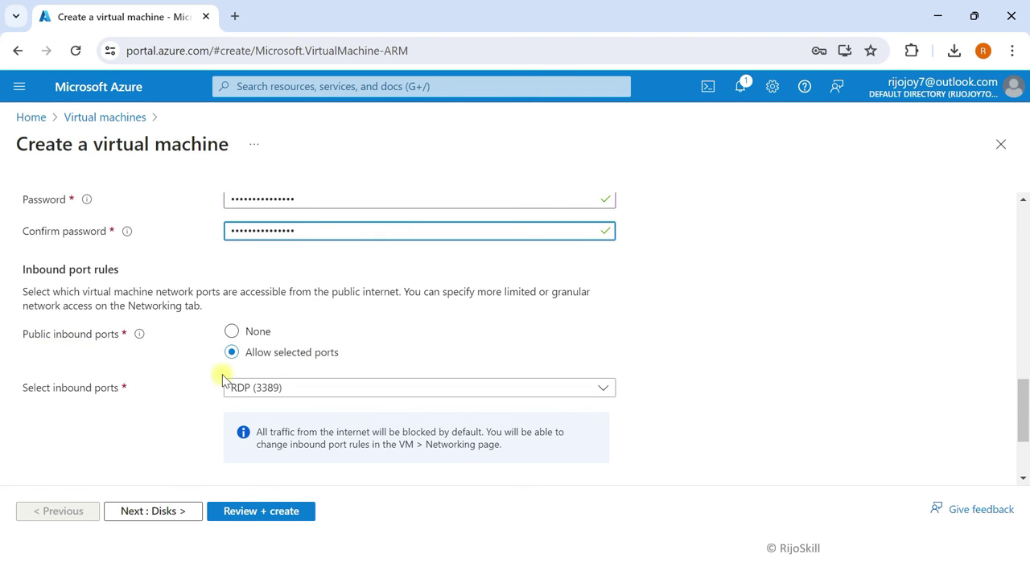
{"action": "scroll", "coordinate": [280, 405], "scroll_direction": "down", "scroll_amount": 2}
{"action": "scroll", "coordinate": [280, 405], "scroll_direction": "down", "scroll_amount": 3}
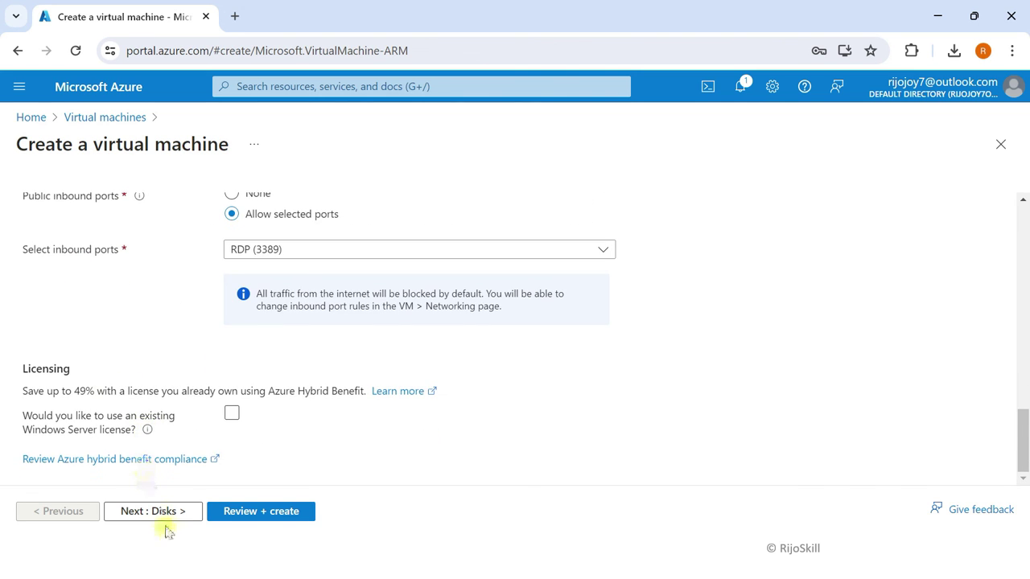
{"action": "left_click", "coordinate": [163, 515]}
{"action": "scroll", "coordinate": [131, 346], "scroll_direction": "down", "scroll_amount": 3}
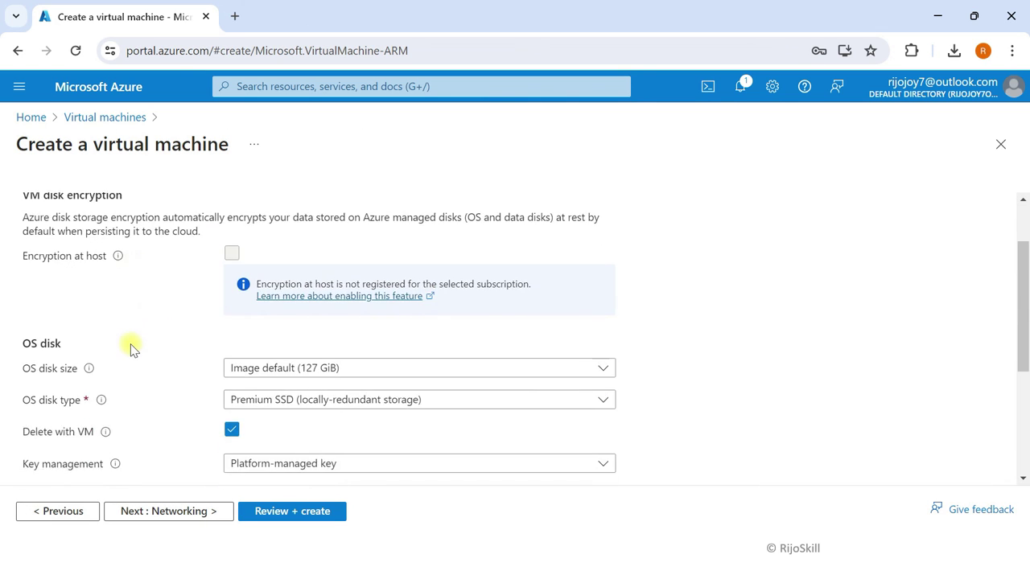
Step: Skip through Networking, Management and Monitoring to Review + create, then create the VM
{"action": "left_click", "coordinate": [157, 513]}
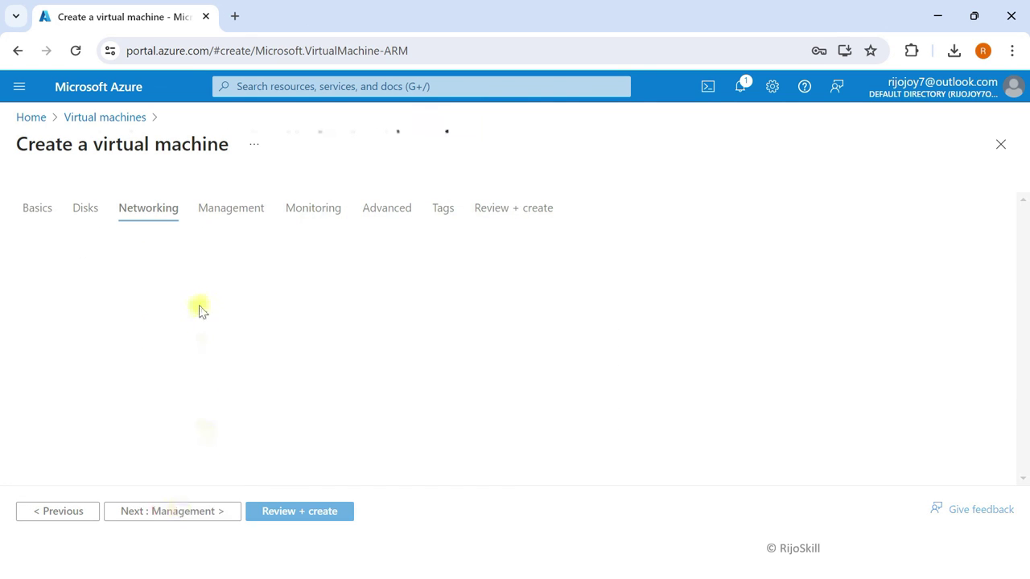
{"action": "scroll", "coordinate": [272, 328], "scroll_direction": "down", "scroll_amount": 1}
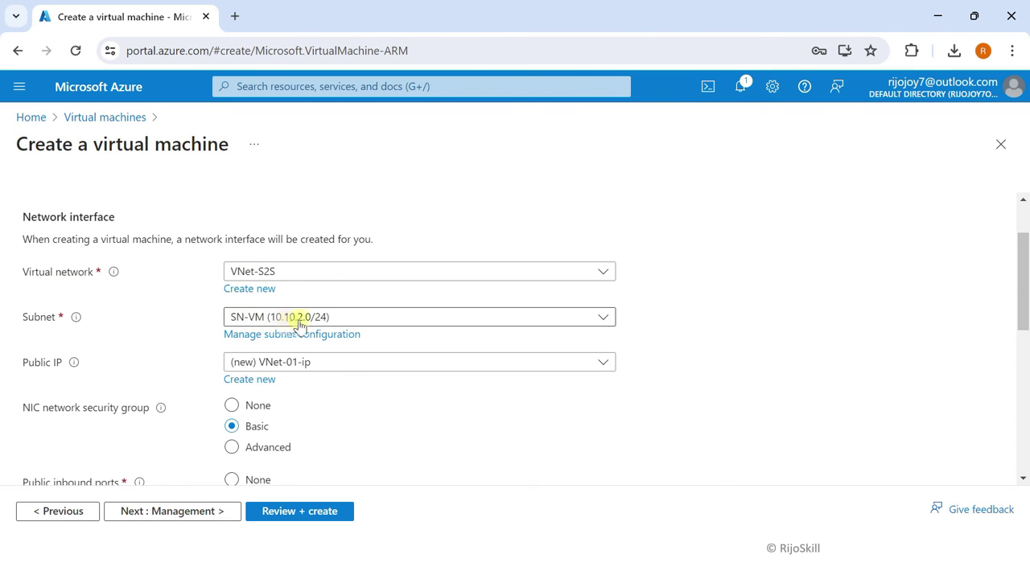
{"action": "left_click", "coordinate": [142, 515]}
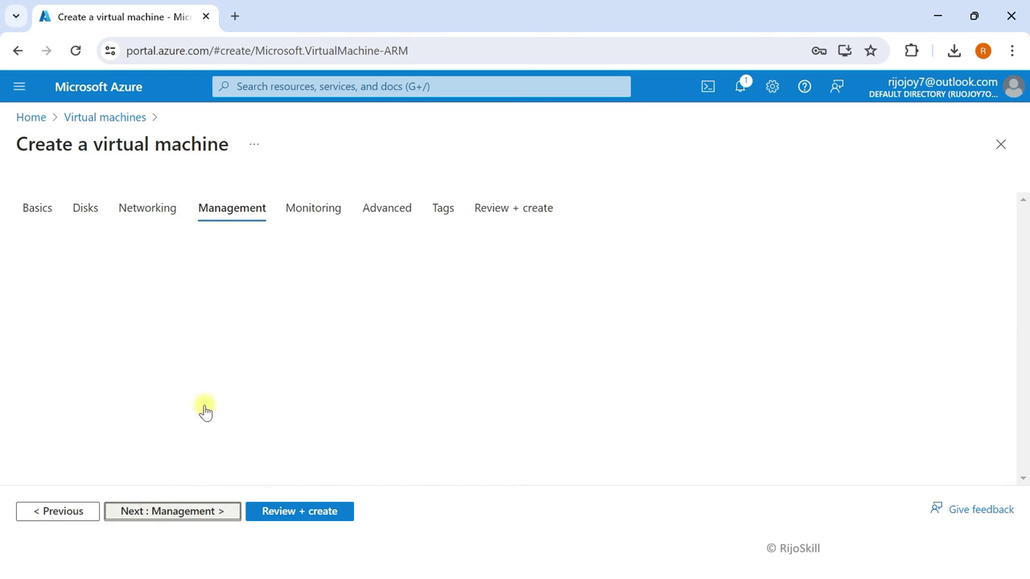
{"action": "left_click", "coordinate": [172, 514]}
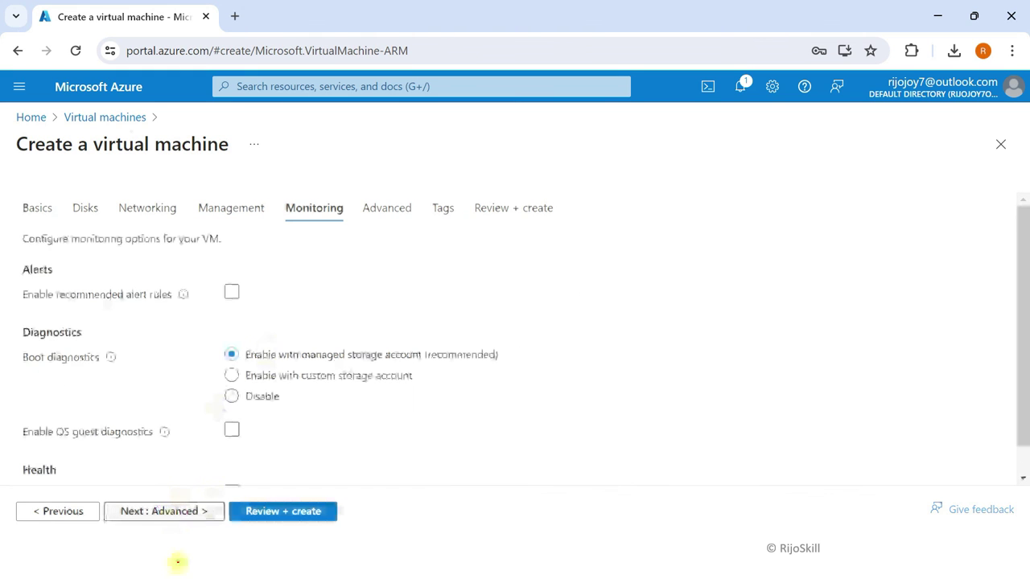
{"action": "left_click", "coordinate": [276, 512]}
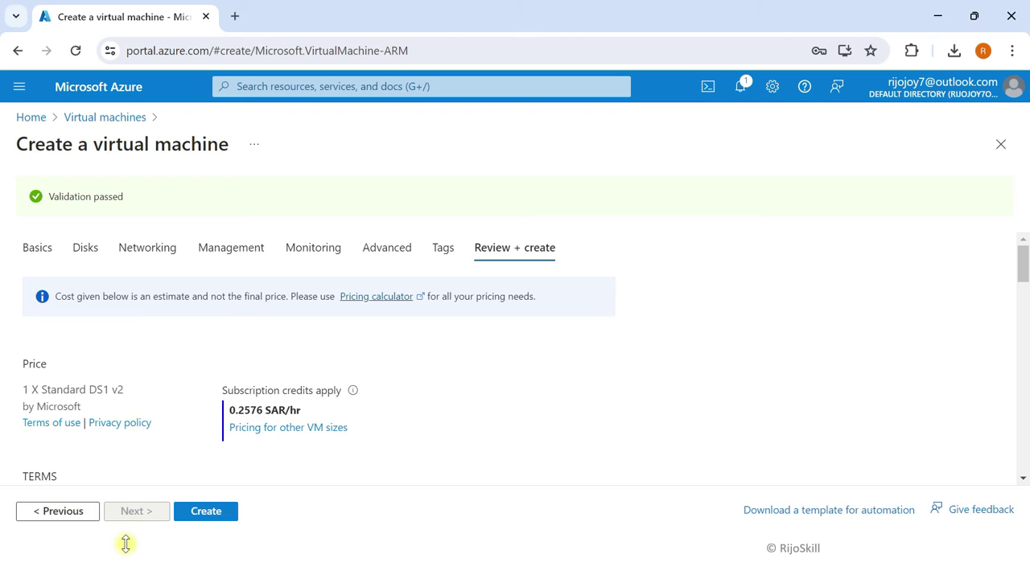
{"action": "left_click", "coordinate": [228, 515]}
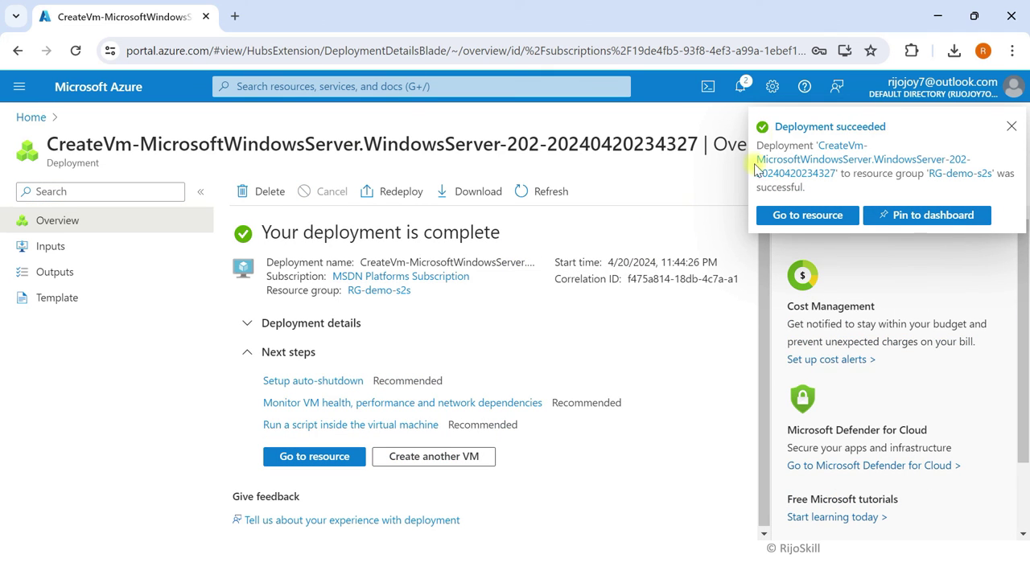
Step: Dismiss the deployment succeeded notice and open the Virtual machines list from Home
{"action": "left_click", "coordinate": [1012, 126]}
{"action": "left_click", "coordinate": [123, 90]}
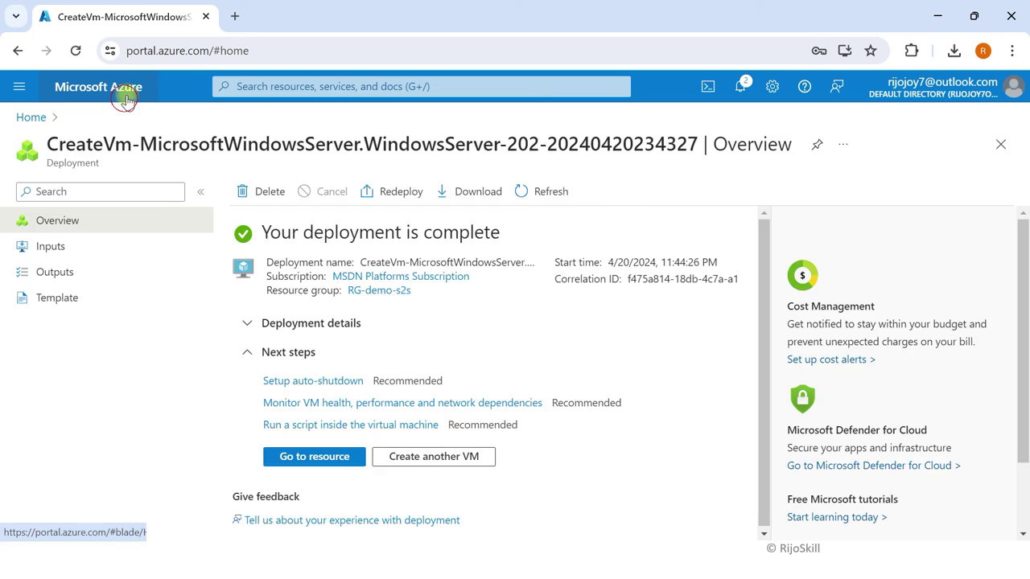
{"action": "left_click", "coordinate": [218, 192]}
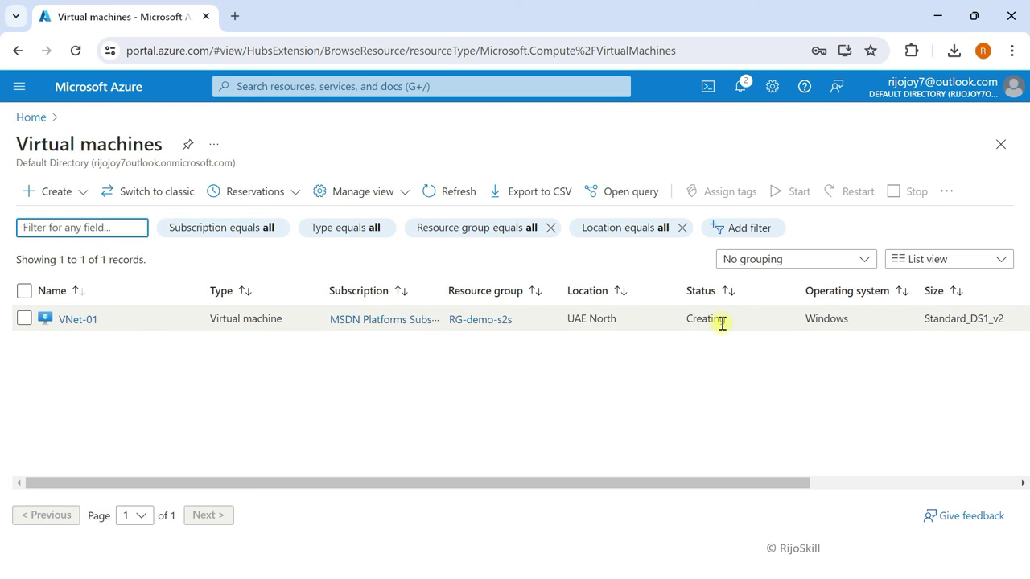
Step: Refresh the list, open VNet-01 and copy its private IP address 10.10.2.4
{"action": "left_click", "coordinate": [429, 191]}
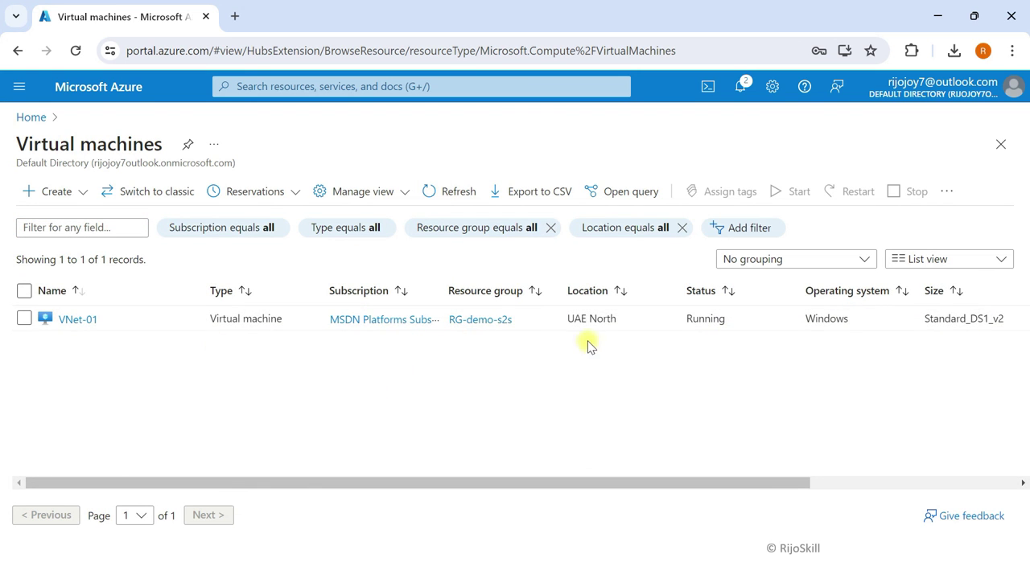
{"action": "left_click", "coordinate": [81, 320]}
{"action": "left_click", "coordinate": [225, 144]}
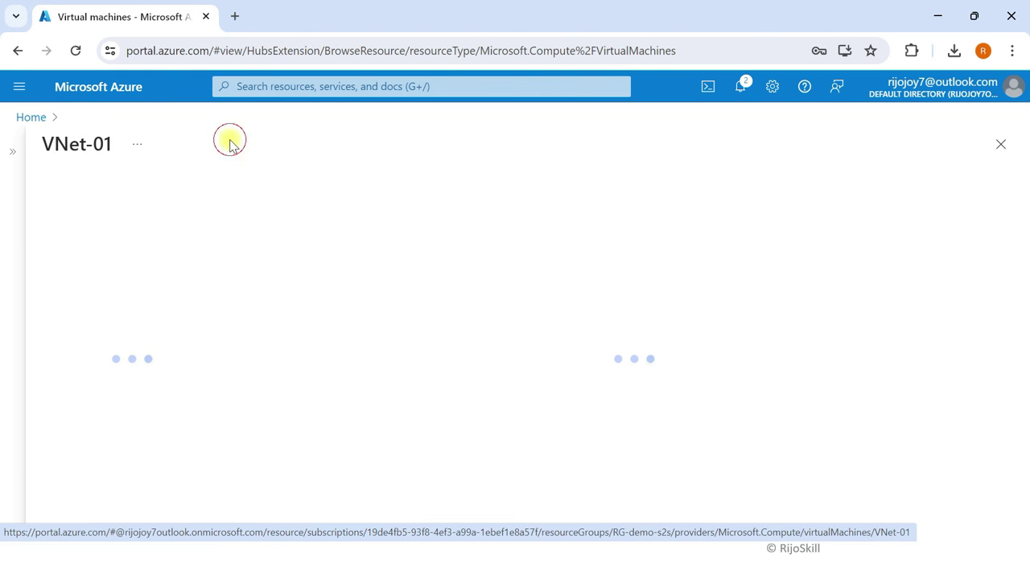
{"action": "scroll", "coordinate": [655, 341], "scroll_direction": "down", "scroll_amount": 5}
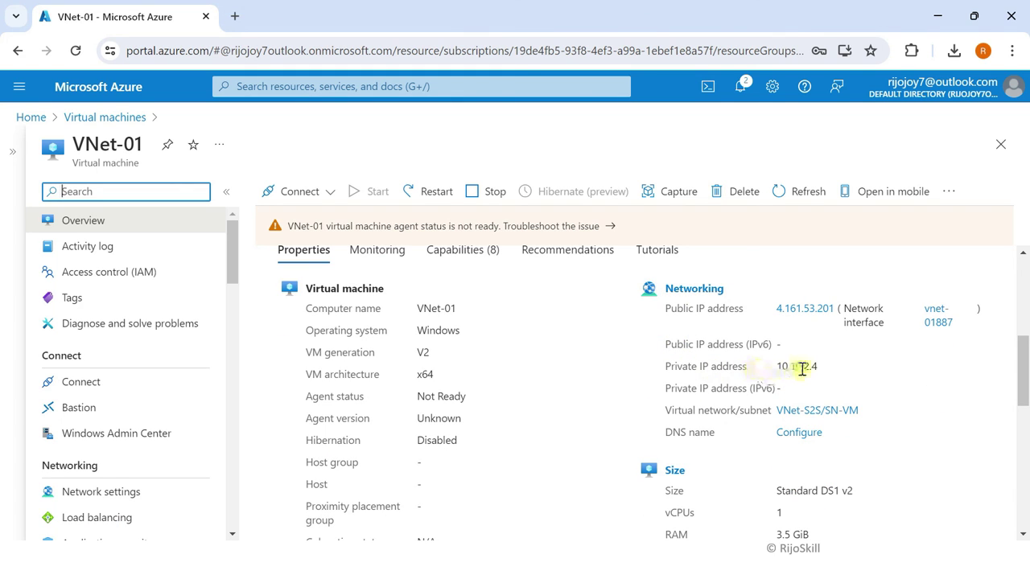
{"action": "left_click_drag", "start_coordinate": [778, 367], "coordinate": [821, 366]}
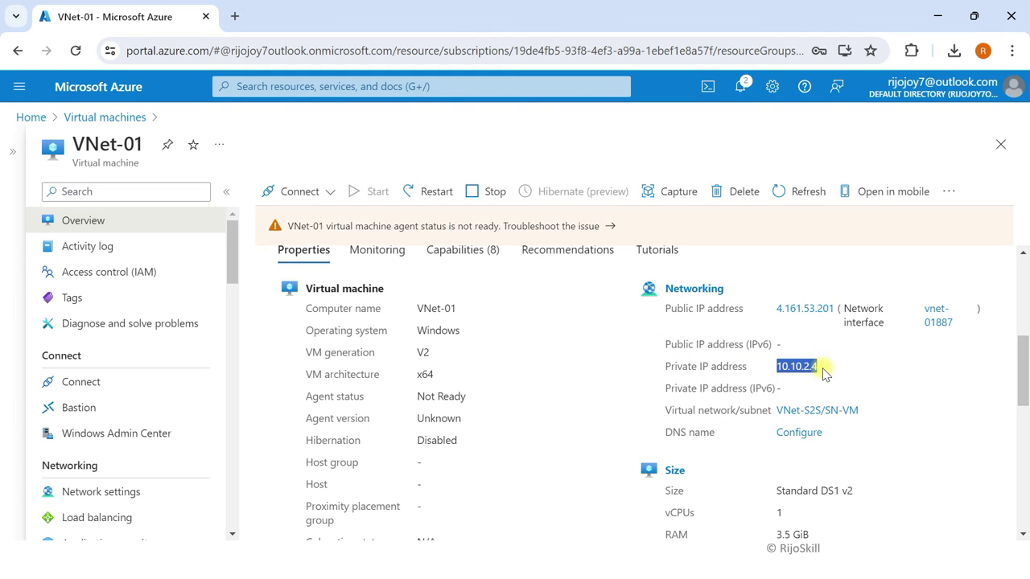
{"action": "right_click", "coordinate": [809, 366]}
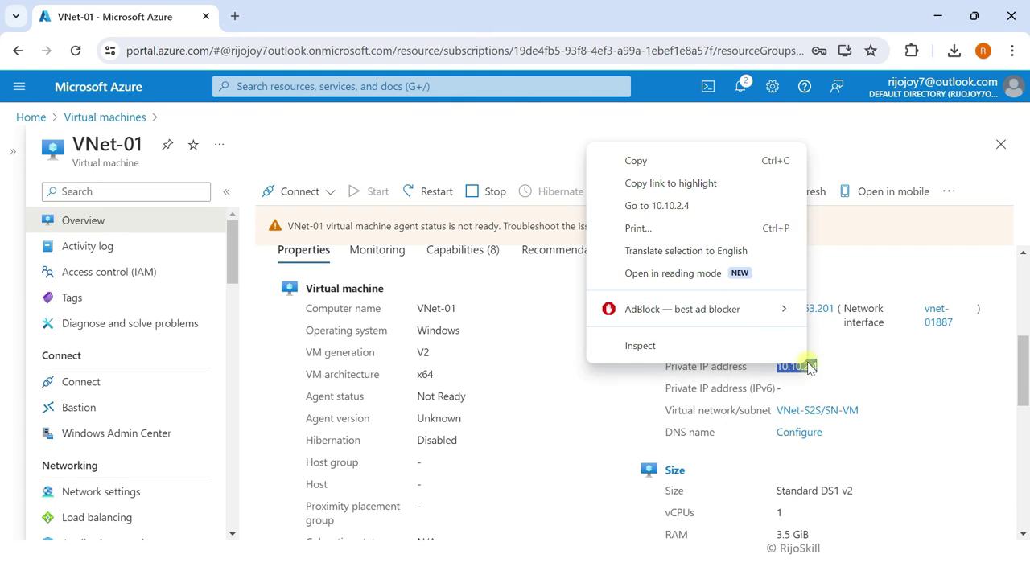
{"action": "left_click", "coordinate": [652, 161]}
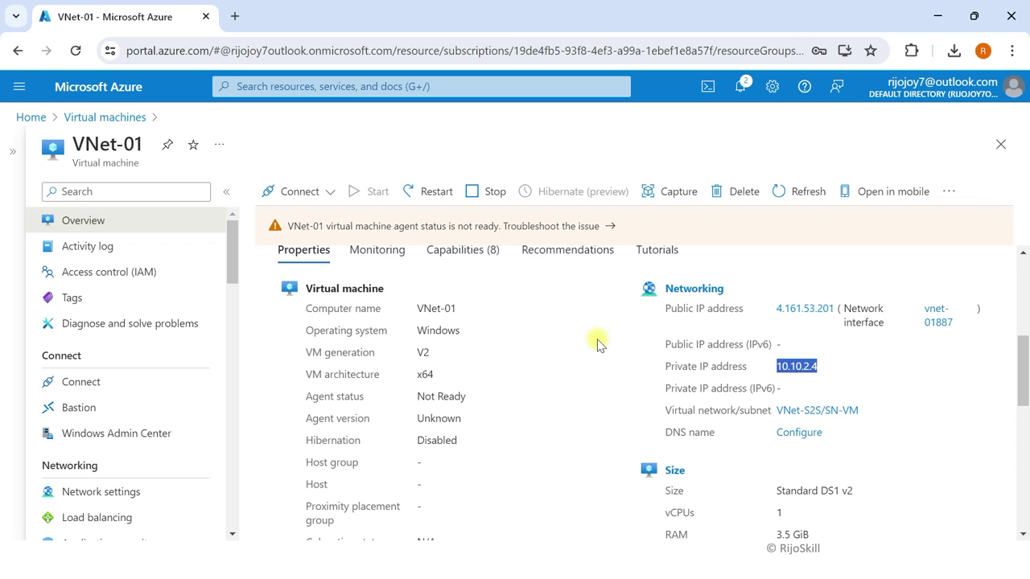
{"action": "key", "text": "super+Tab"}
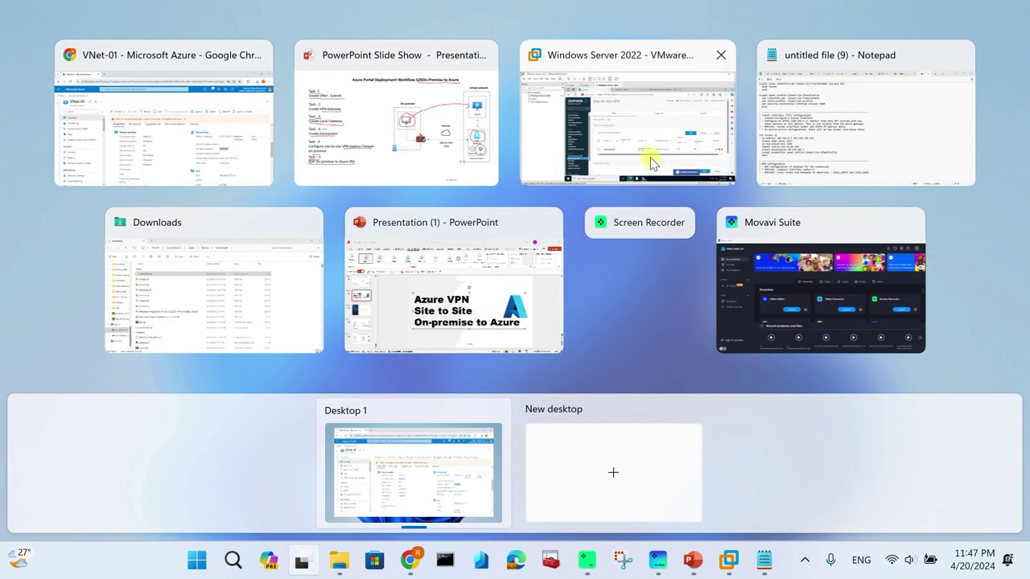
Step: Launch Remote Desktop Connection on the on-premises server and enter computer 10.10.2.4
{"action": "left_click", "coordinate": [655, 133]}
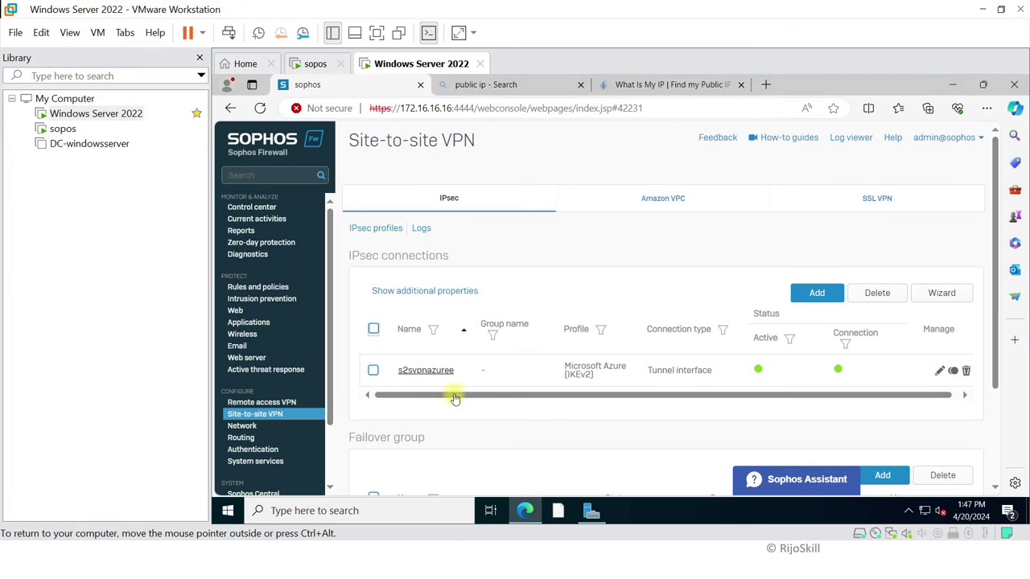
{"action": "left_click", "coordinate": [363, 505]}
{"action": "type", "text": "remo"}
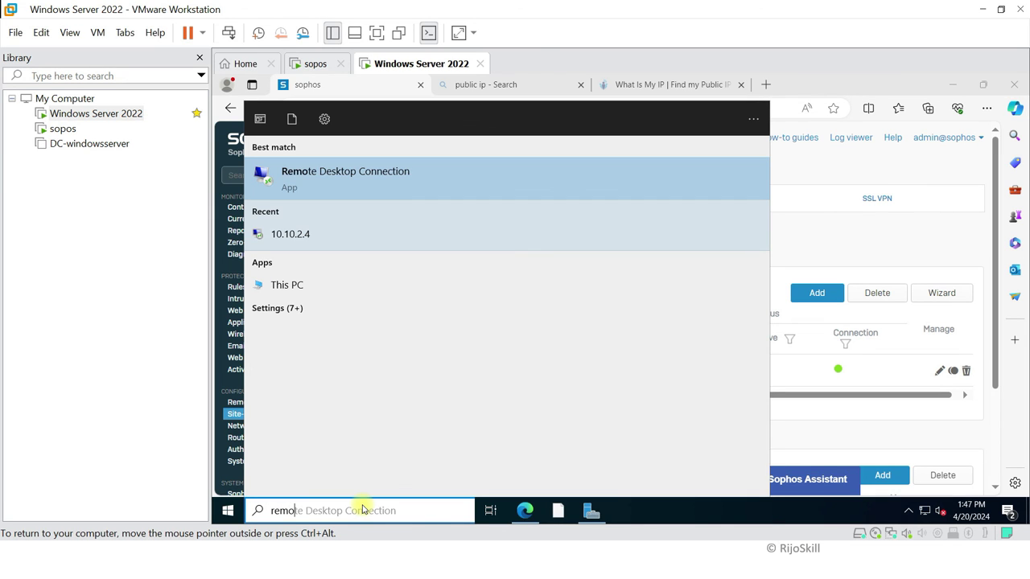
{"action": "left_click", "coordinate": [368, 175]}
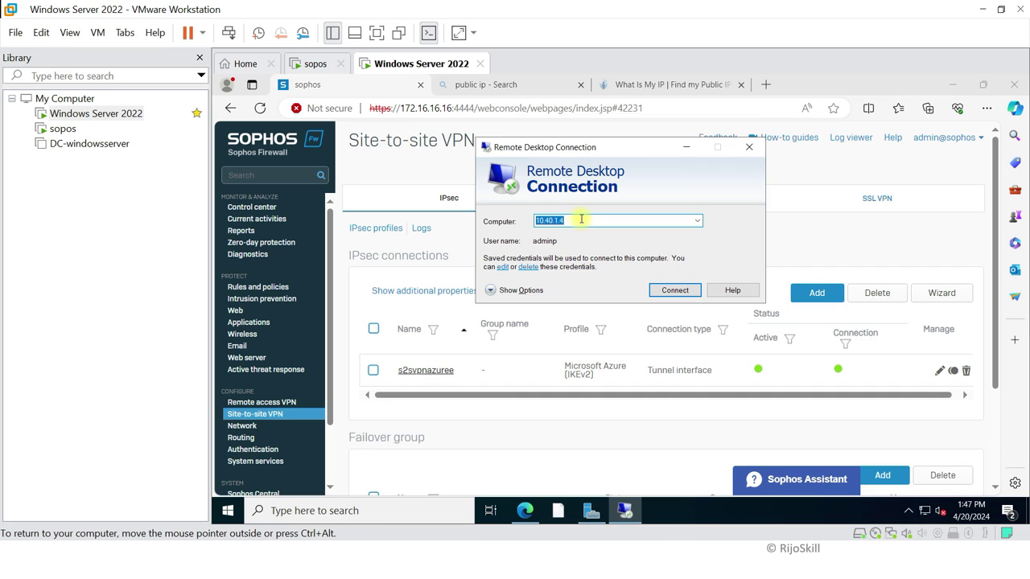
{"action": "key", "text": "BackSpace"}
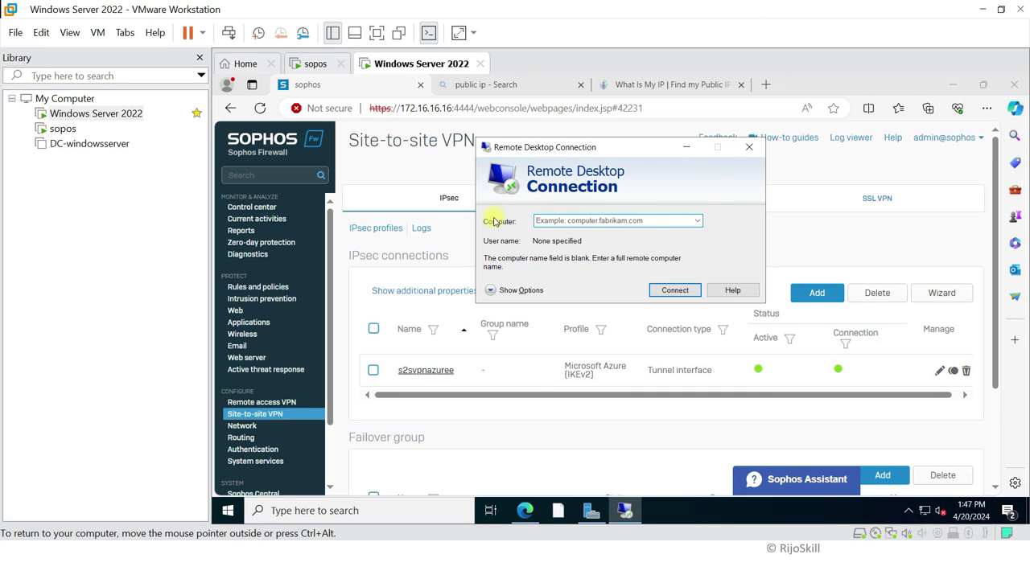
{"action": "type", "text": "10.10.2.4"}
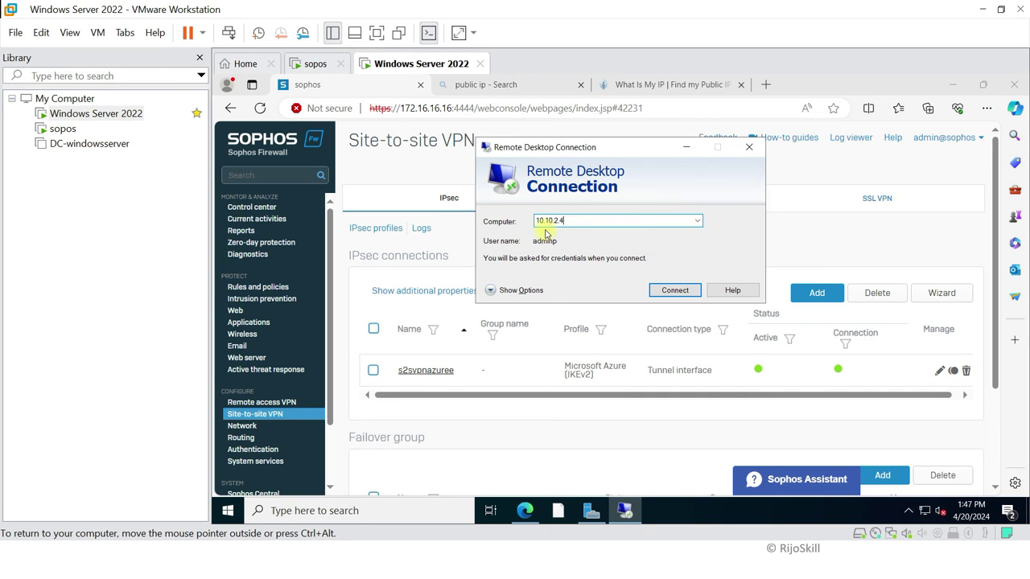
{"action": "left_click", "coordinate": [515, 291]}
Step: Connect to 10.10.2.4 and submit the account password
{"action": "left_click", "coordinate": [615, 286]}
{"action": "left_click", "coordinate": [684, 437]}
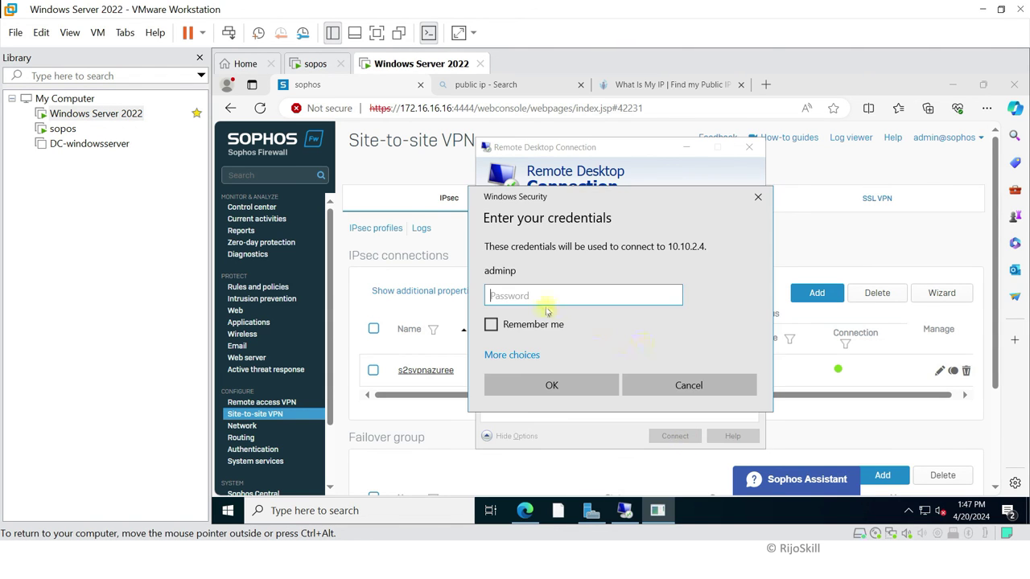
{"action": "type", "text": "P"}
{"action": "key", "text": "BackSpace"}
{"action": "key", "text": "BackSpace"}
{"action": "type", "text": "P"}
{"action": "left_click", "coordinate": [574, 385]}
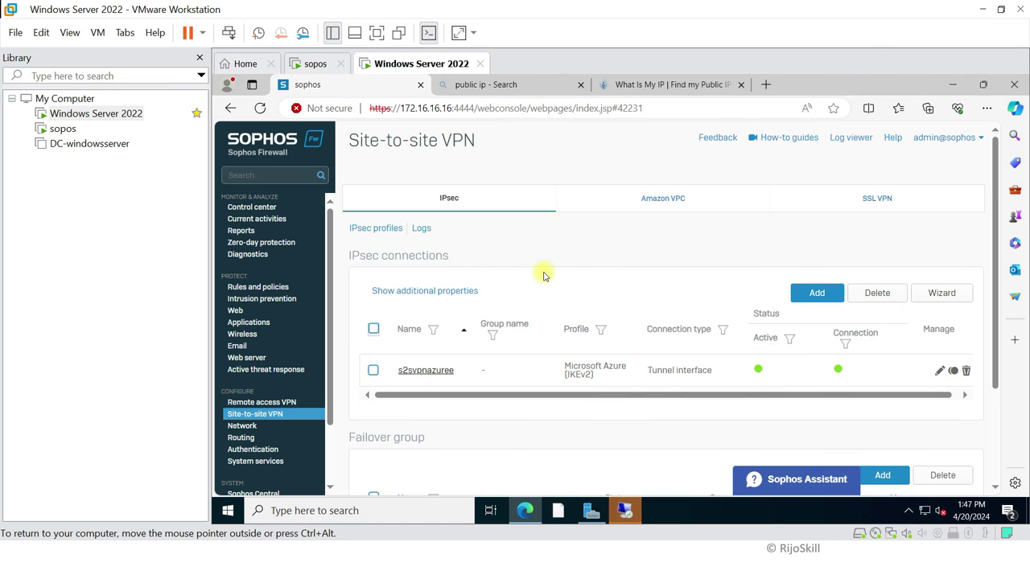
Step: Accept the untrusted certificate so the Remote Desktop session to 10.10.2.4 opens
{"action": "left_click", "coordinate": [620, 510]}
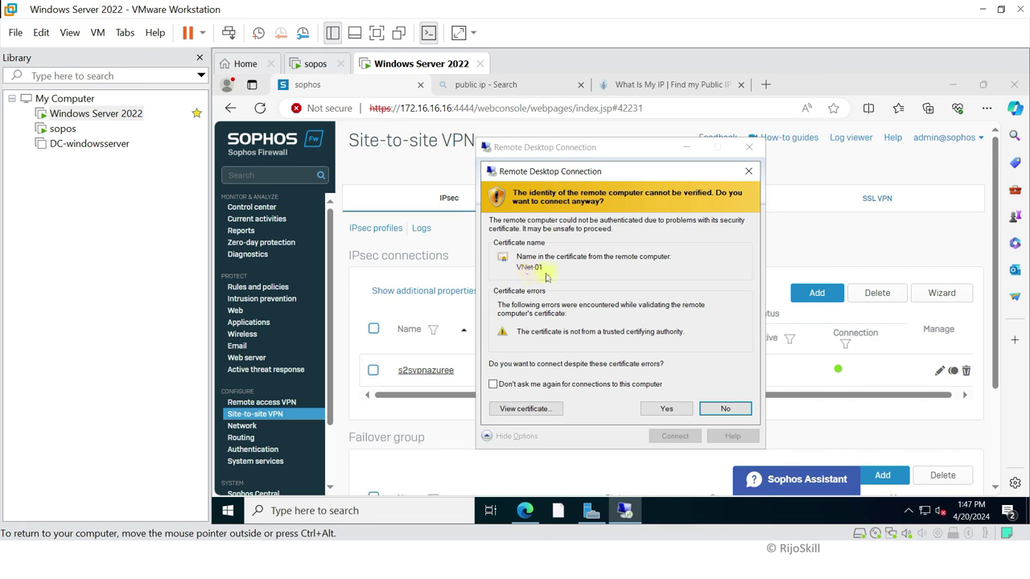
{"action": "left_click", "coordinate": [666, 410]}
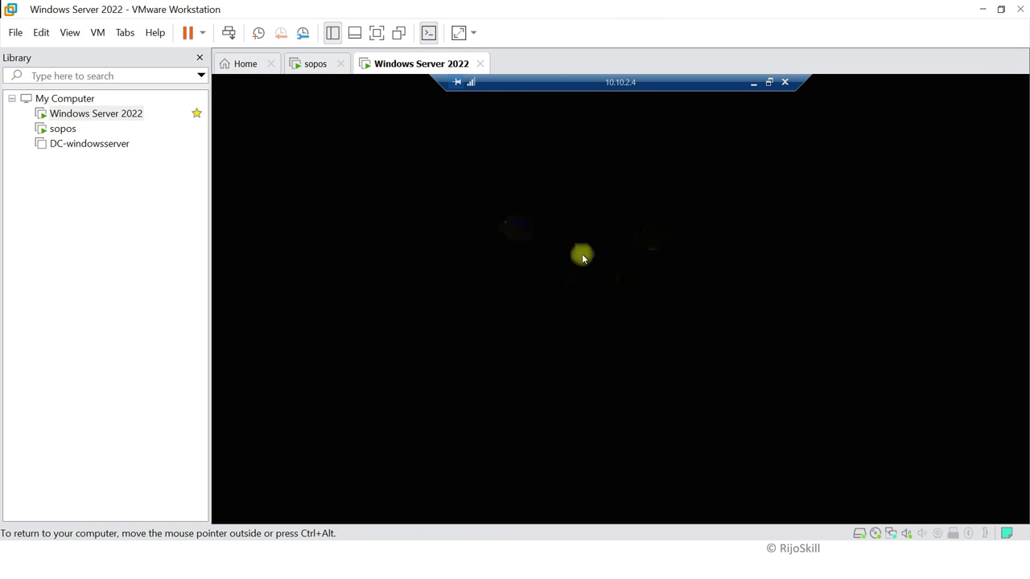
{"action": "key", "text": "super+Tab"}
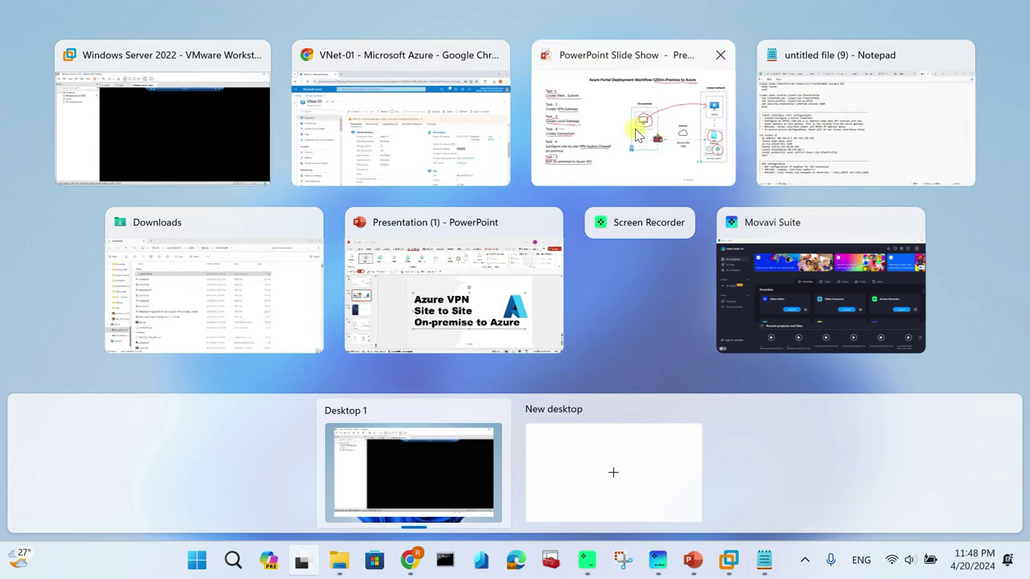
Step: On the workflow slide, tick Task – 5 and draw a red line from the on-premise computer to VM-01
{"action": "left_click", "coordinate": [636, 113]}
{"action": "left_click_drag", "start_coordinate": [138, 435], "coordinate": [167, 429]}
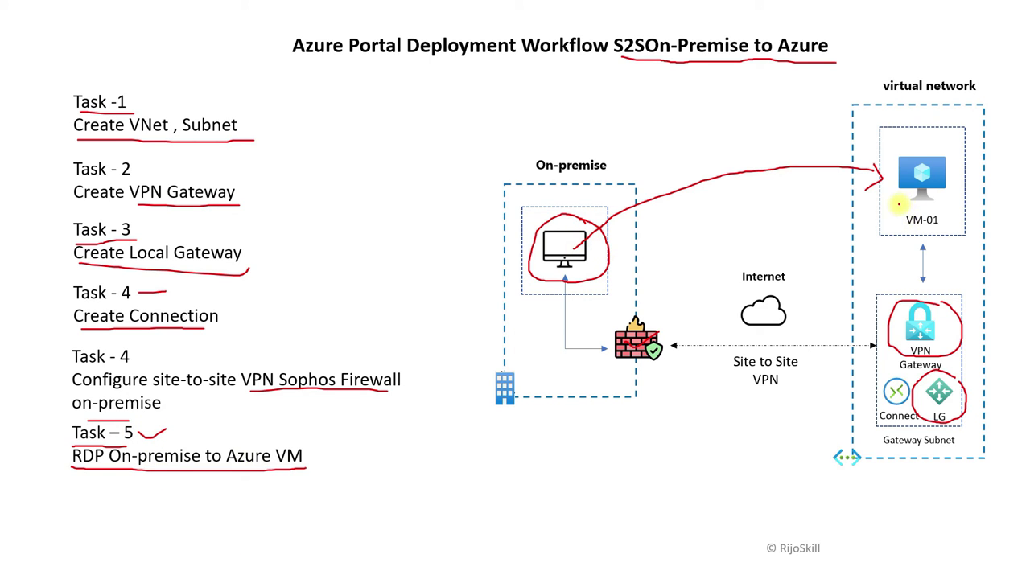
{"action": "mouse_move", "coordinate": [571, 256]}
{"action": "left_mouse_down"}
{"action": "mouse_move", "coordinate": [600, 219]}
{"action": "mouse_move", "coordinate": [801, 178]}
{"action": "mouse_move", "coordinate": [906, 199]}
{"action": "mouse_move", "coordinate": [884, 219]}
{"action": "left_mouse_up"}
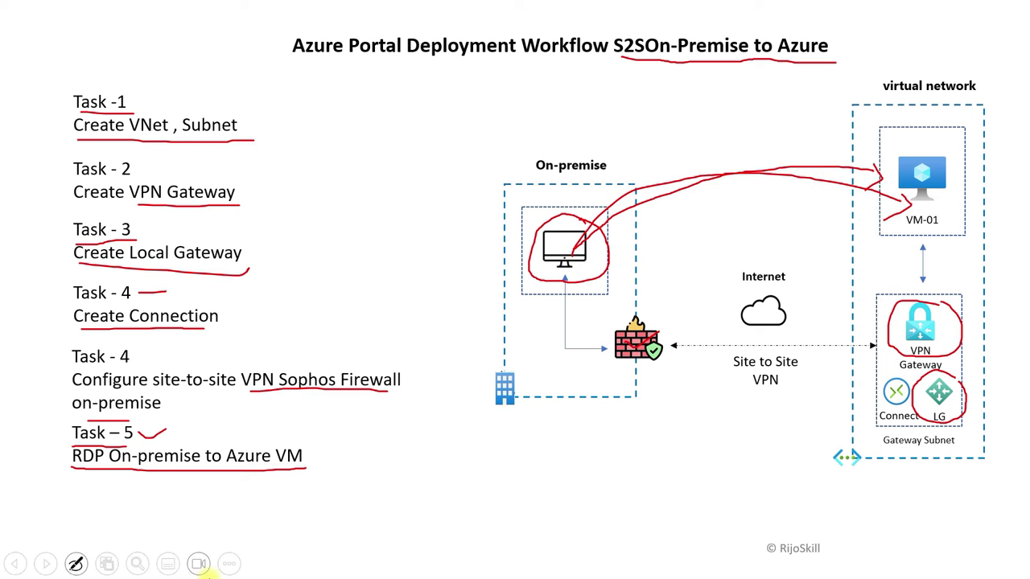